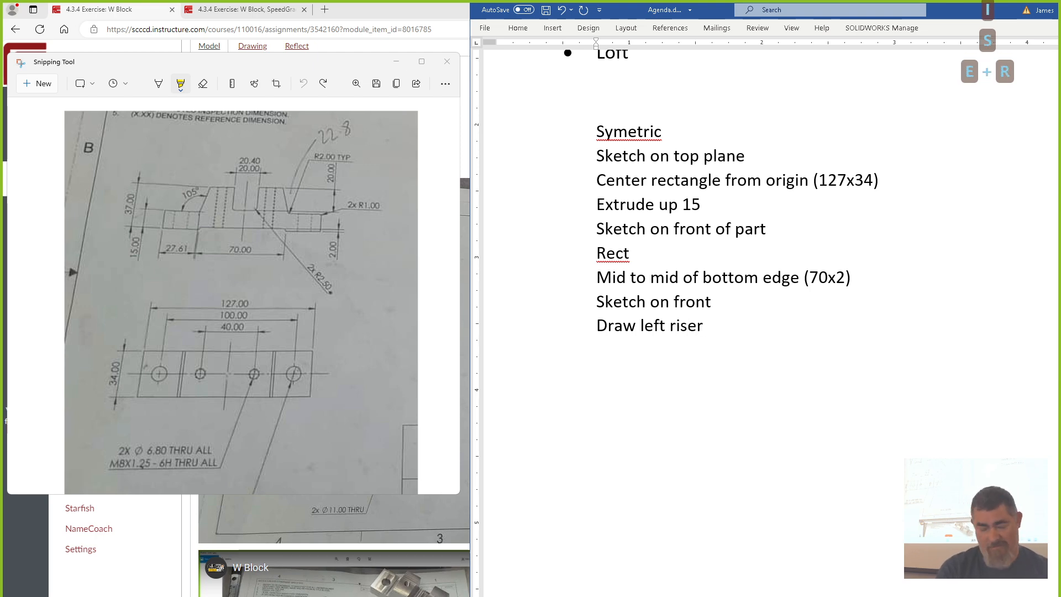
# Step: Add the line "Constrain & dim 37 height and angle" below "Draw left riser" and append "(3 lines)" to the riser line
pyautogui.press('Return')
pyautogui.write('constrain a')
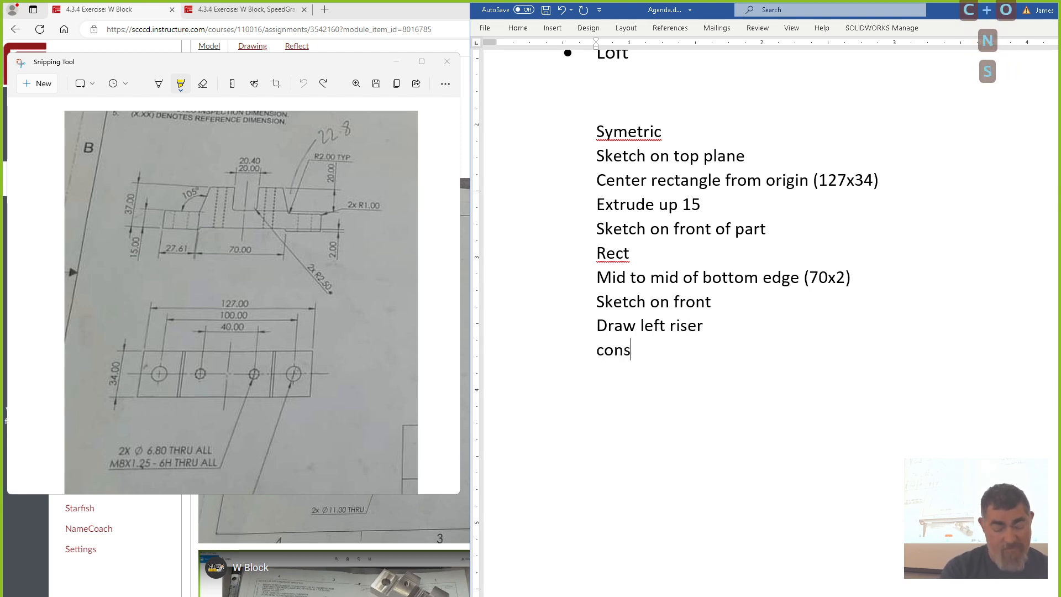
pyautogui.press('BackSpace')
pyautogui.press('BackSpace')
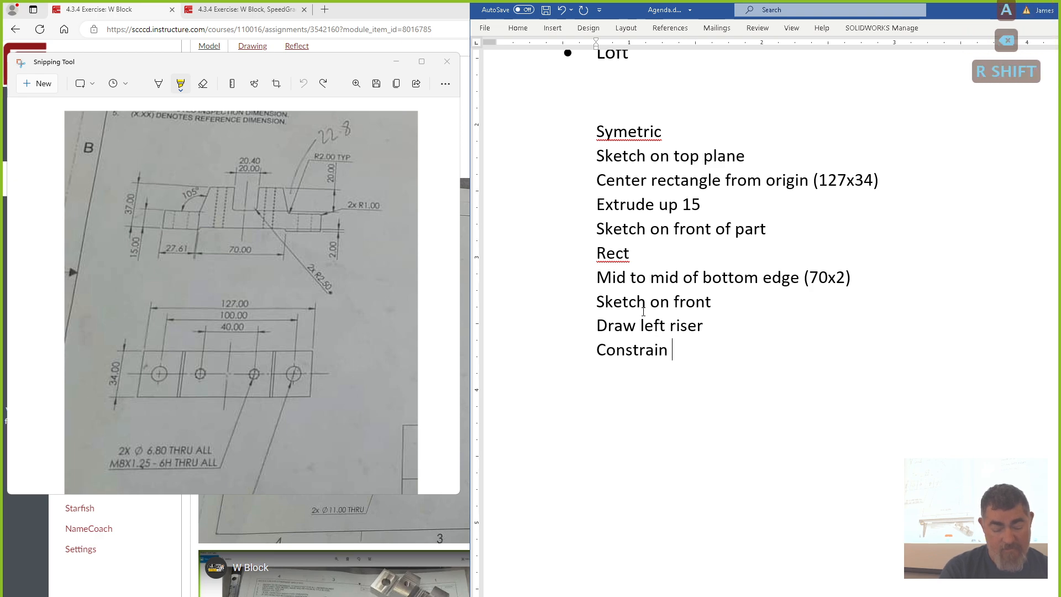
pyautogui.write('& dime')
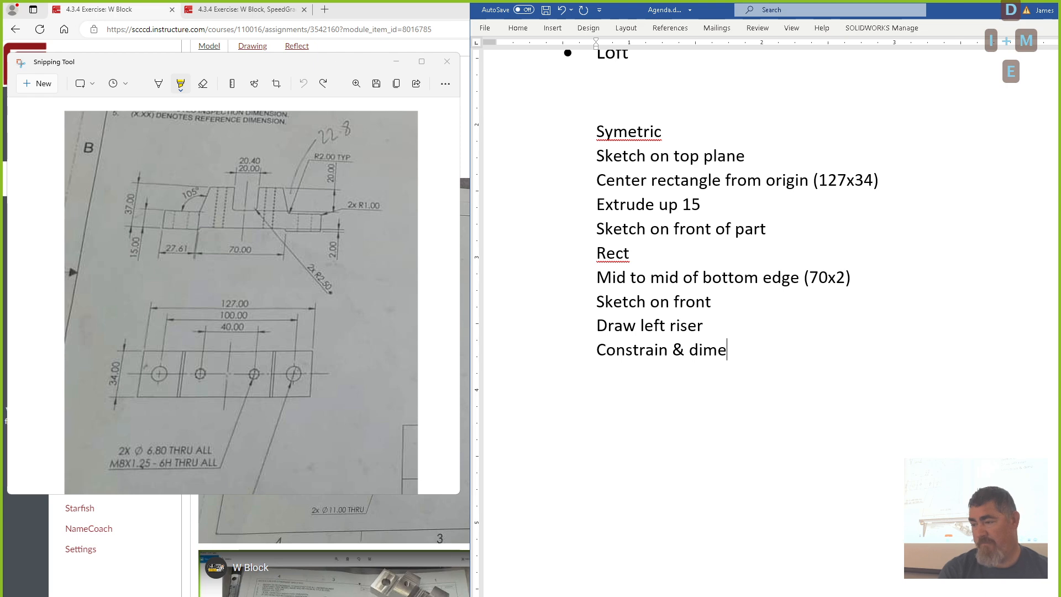
pyautogui.press('BackSpace')
pyautogui.write('37')
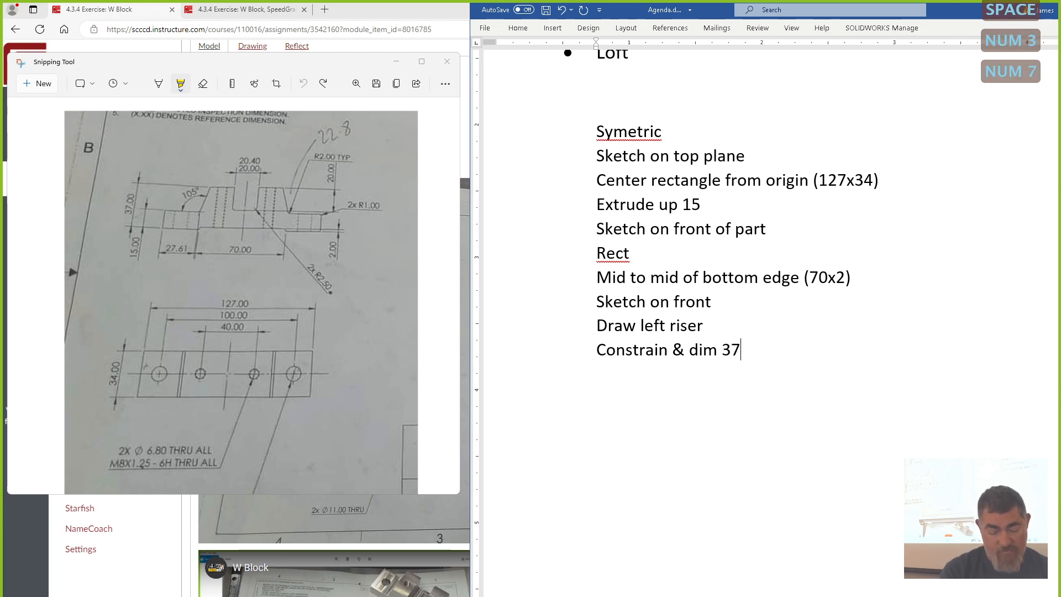
pyautogui.write(' he')
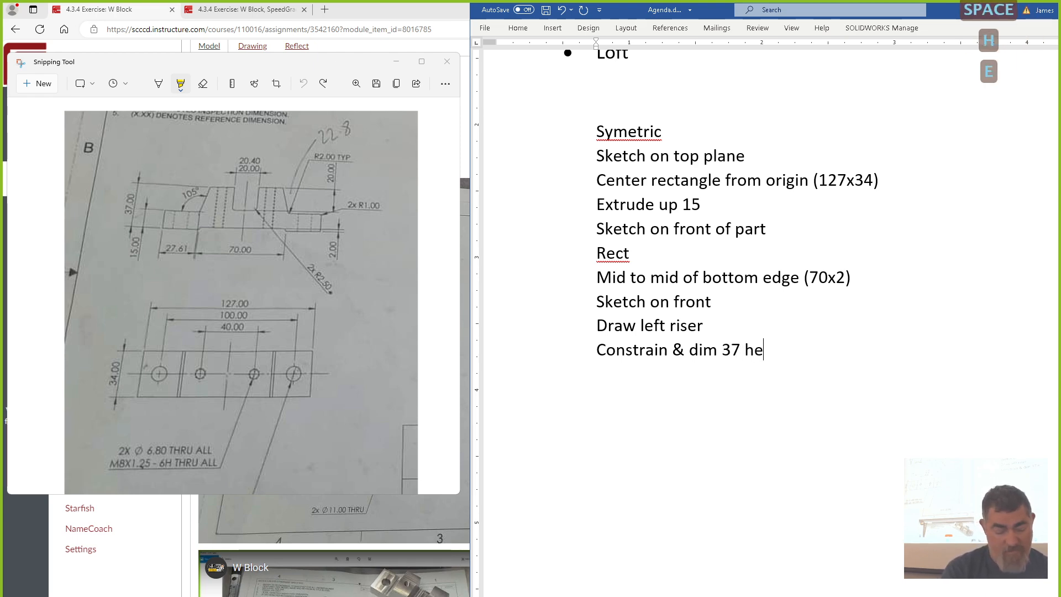
pyautogui.write('ight and ang')
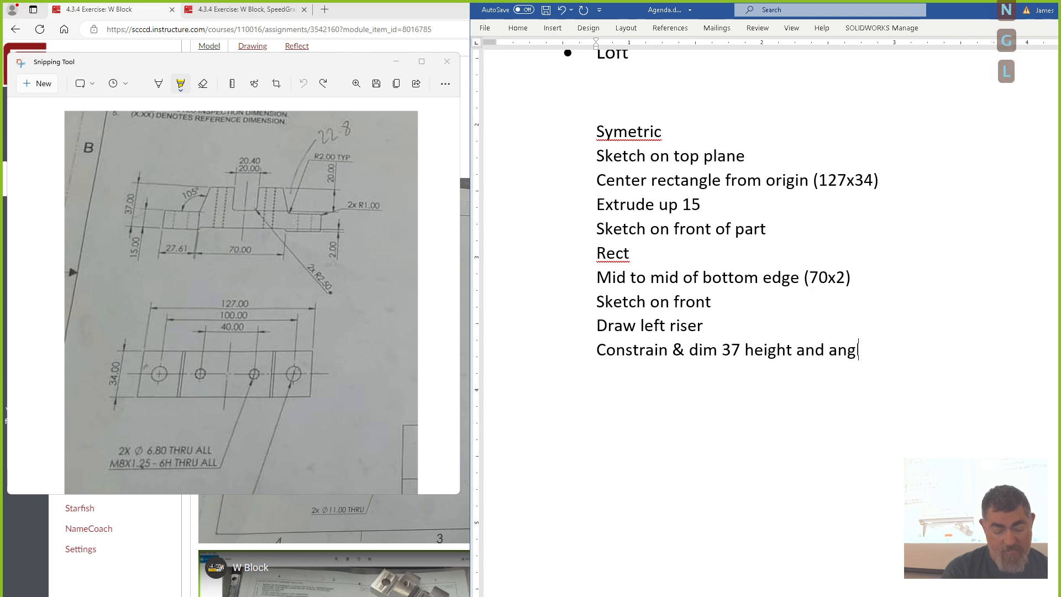
pyautogui.write(' (3 lin')
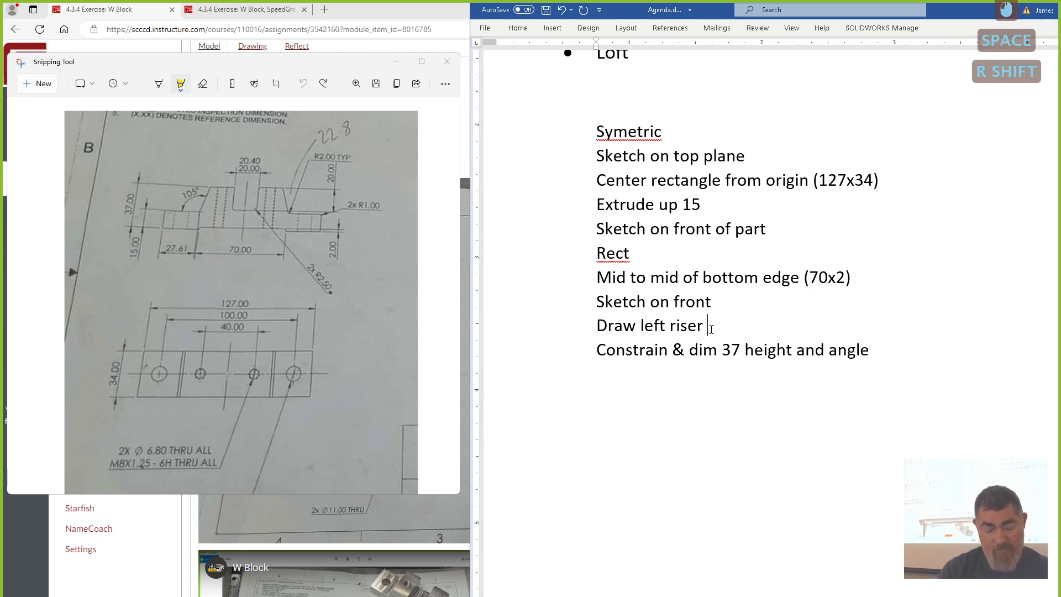
pyautogui.write('es)')
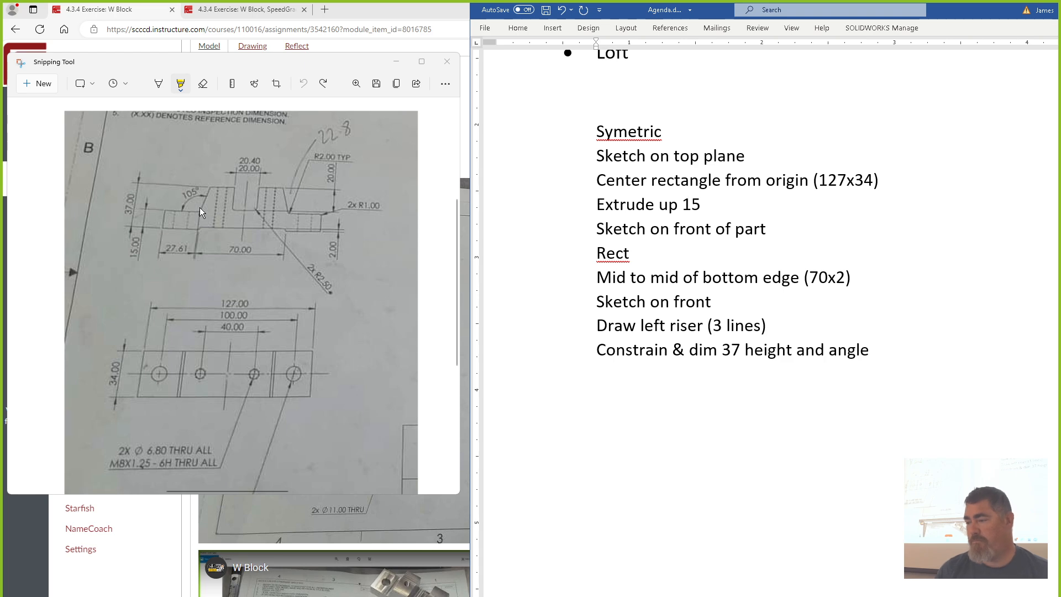
# Step: Add the lines "Extrude to back" and "Mirror riser" after the height and angle line
pyautogui.click(873, 351)
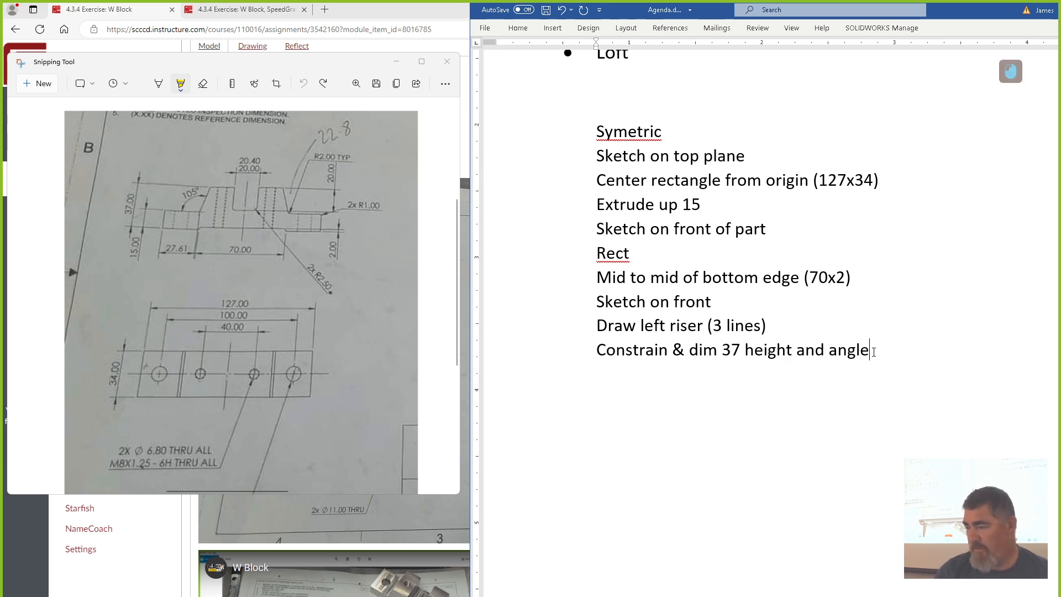
pyautogui.press('Return')
pyautogui.write('extrud')
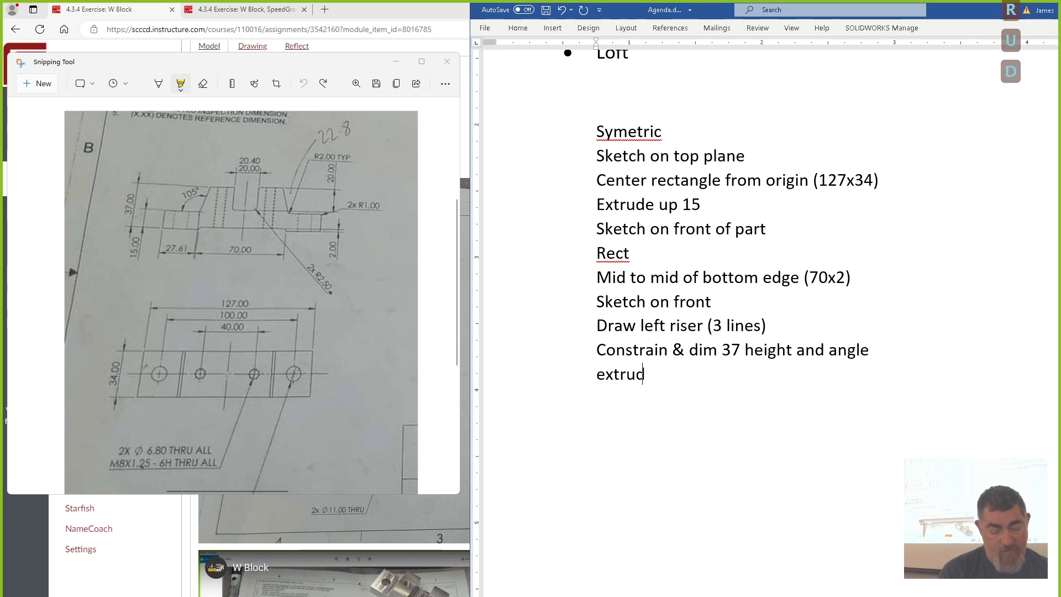
pyautogui.write('e to ba')
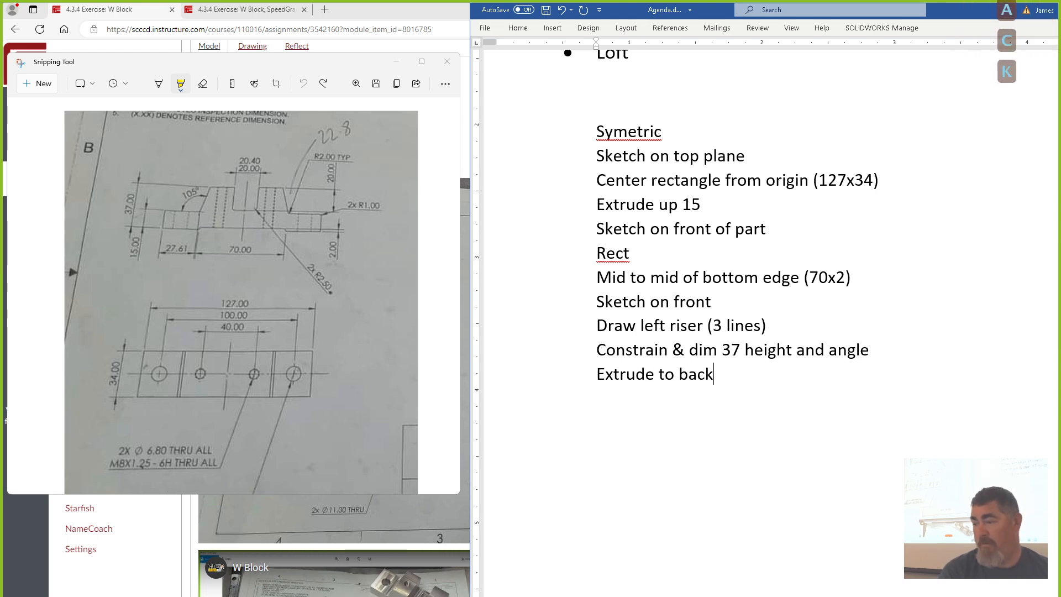
pyautogui.write('ck')
pyautogui.press('Return')
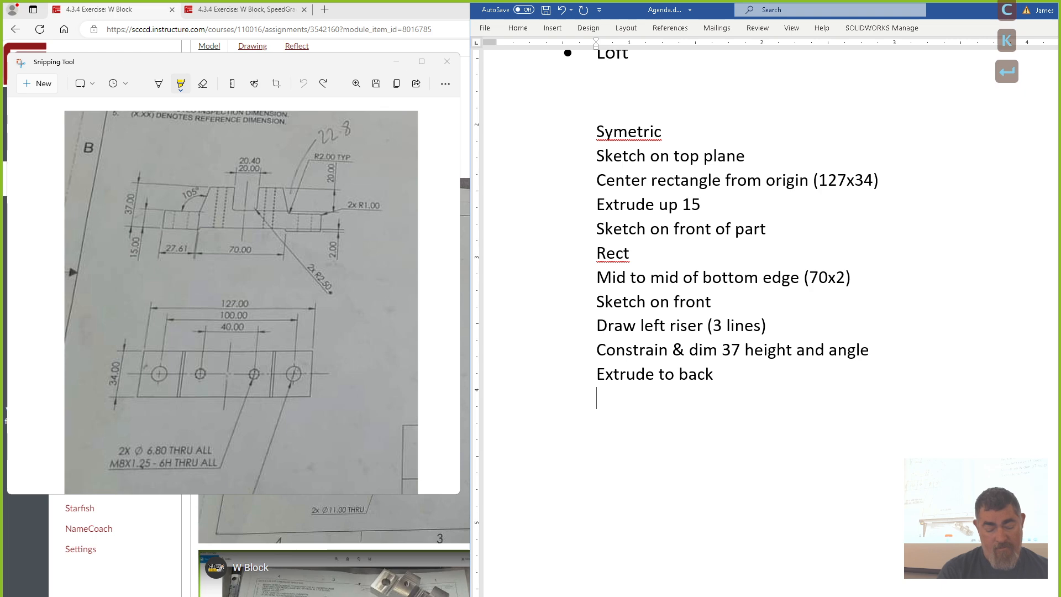
pyautogui.write('mirror')
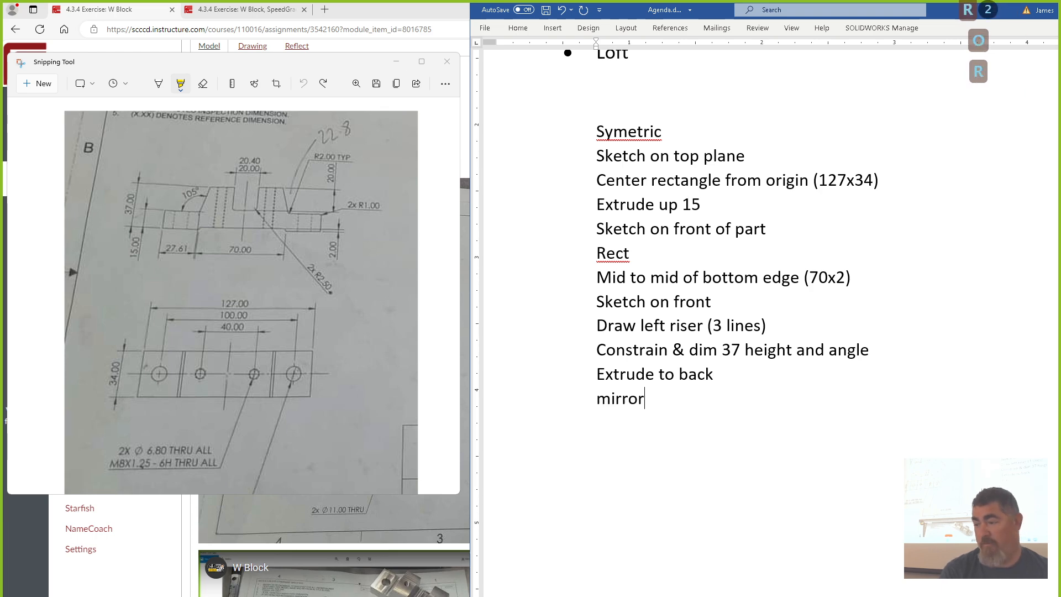
pyautogui.write(' riser')
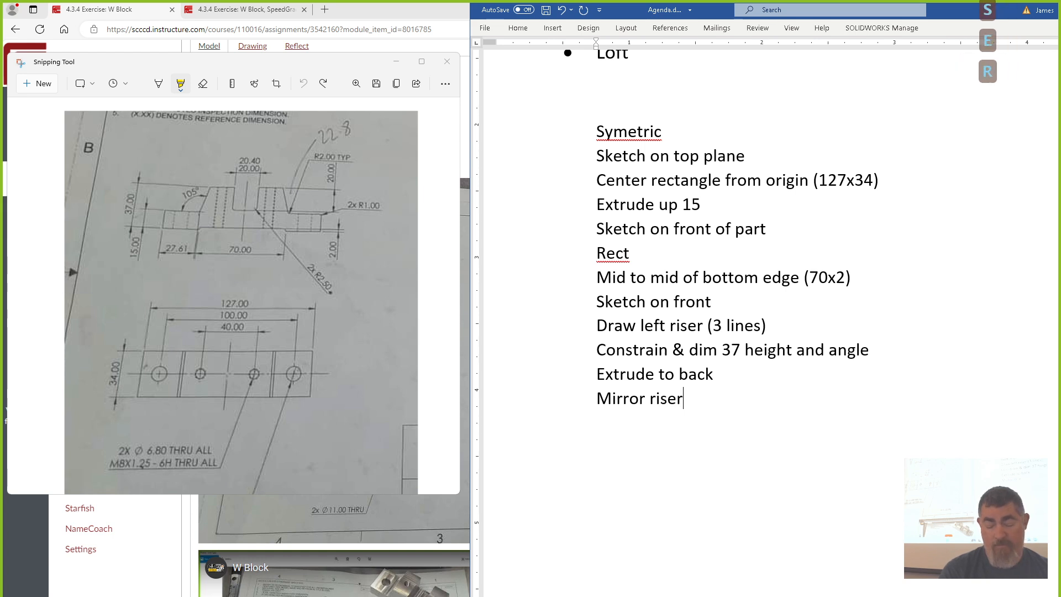
# Step: Add the lines "Sketch on front" and "Rectangle" below "Mirror riser"
pyautogui.press('Return')
pyautogui.write('Ske')
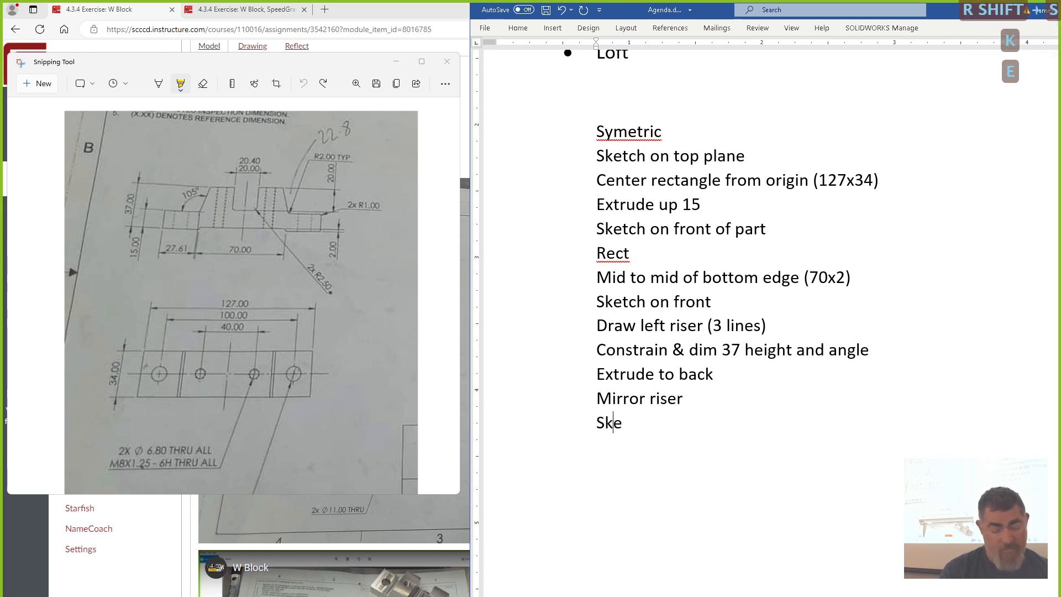
pyautogui.write('tch on front')
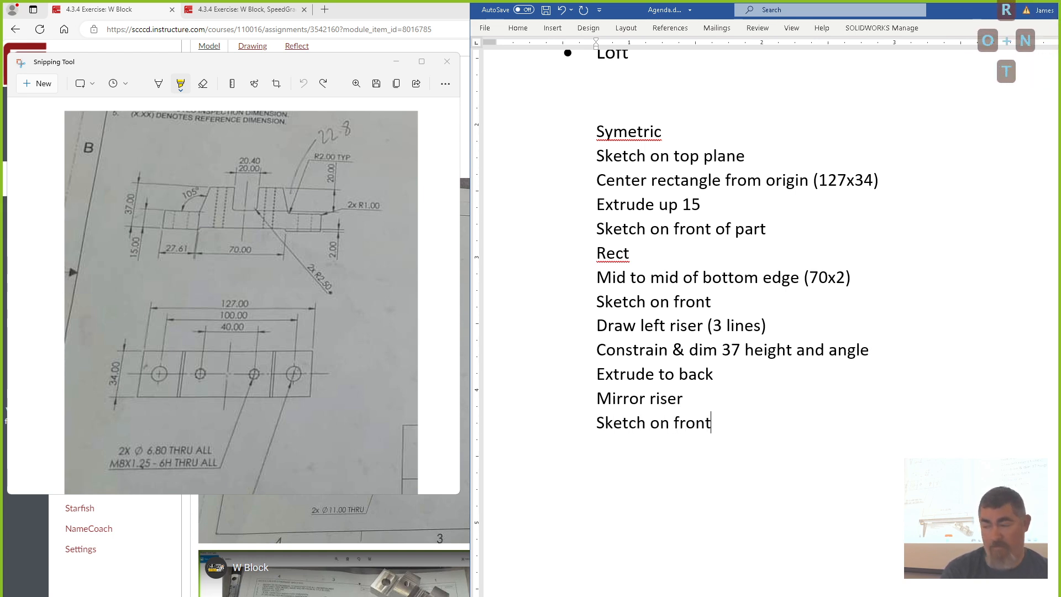
pyautogui.press('Return')
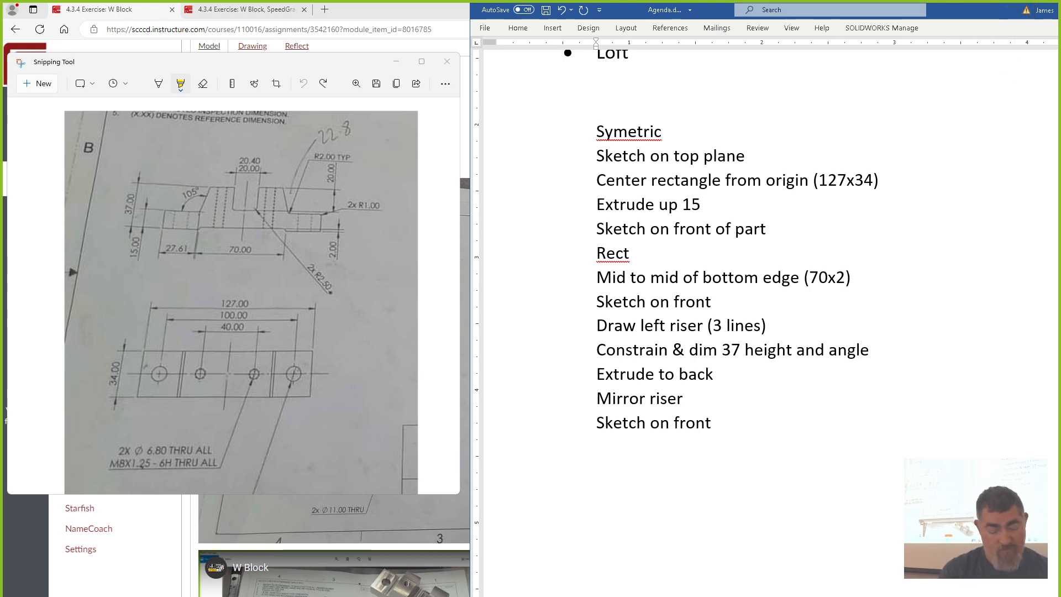
pyautogui.write('rectangle')
pyautogui.press('Return')
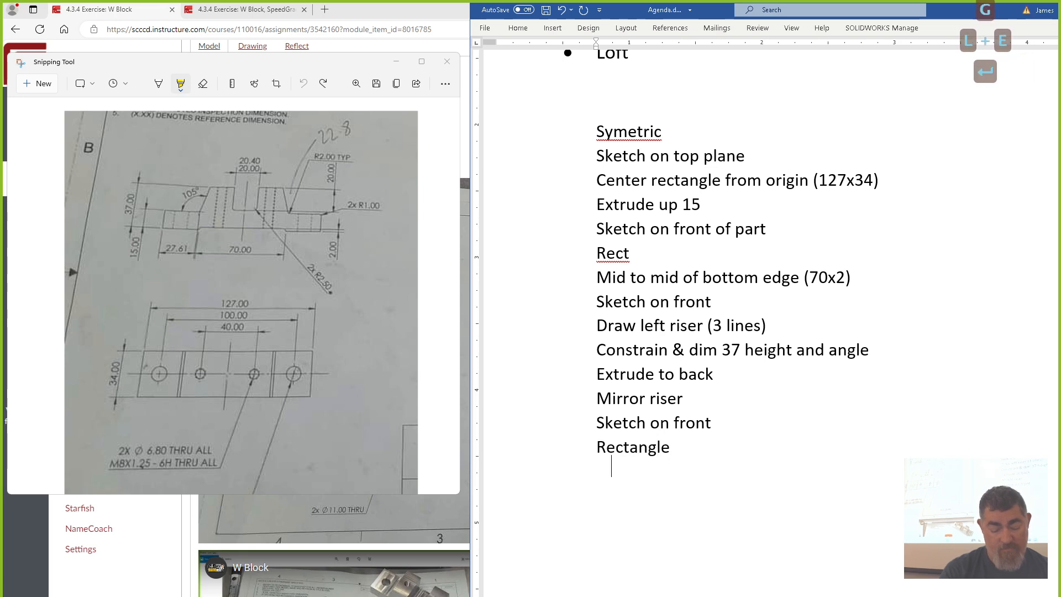
# Step: Add the lines "Mid to mid of top edge" and "Extrude all" below "Rectangle"
pyautogui.write('mi')
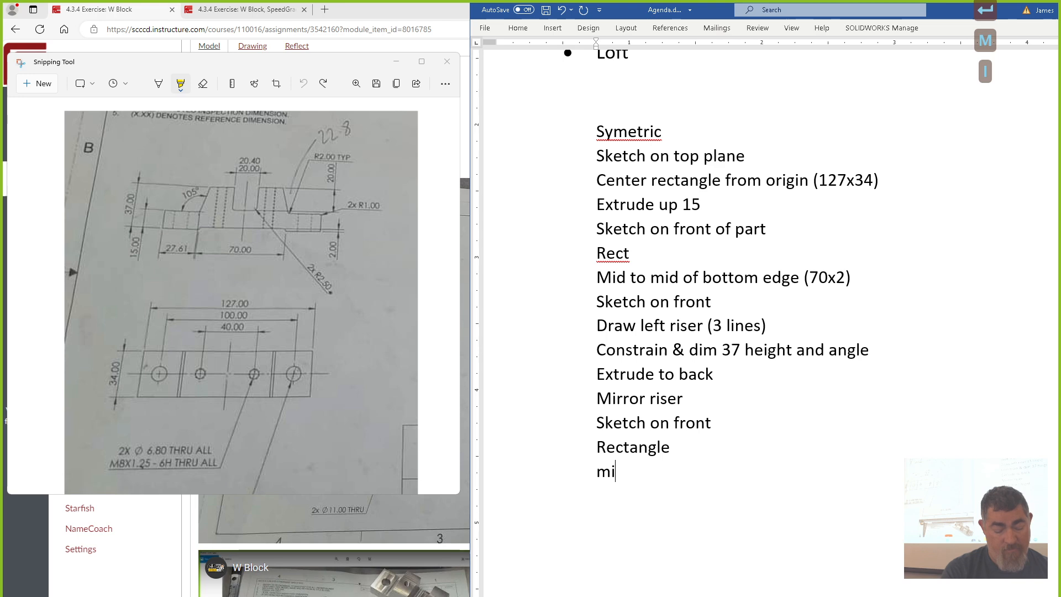
pyautogui.write('d to mid of')
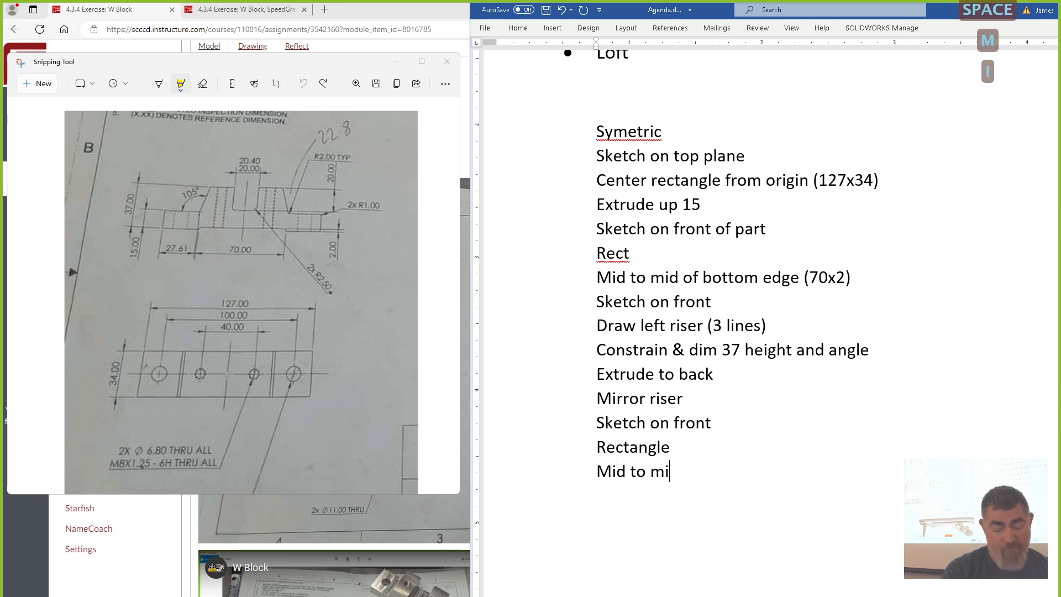
pyautogui.write(' top line')
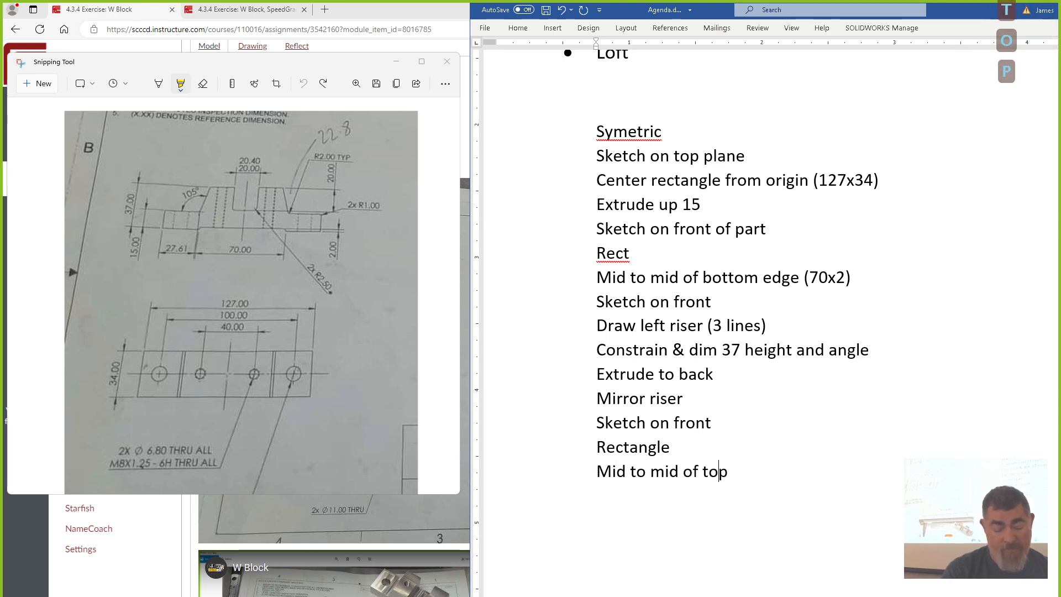
pyautogui.press('BackSpace')
pyautogui.press('BackSpace')
pyautogui.press('BackSpace')
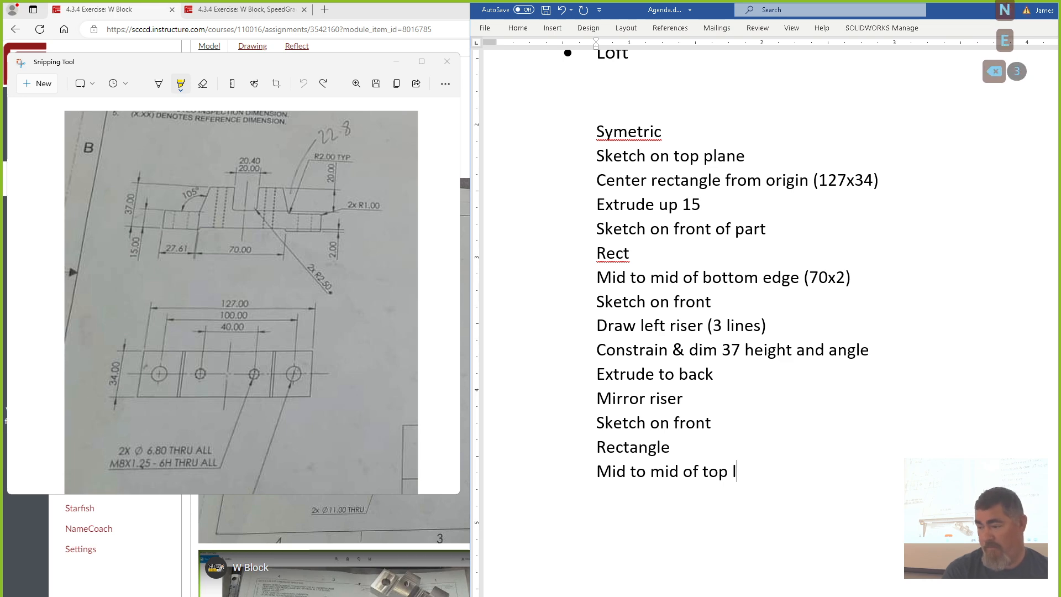
pyautogui.write('edge')
pyautogui.press('Return')
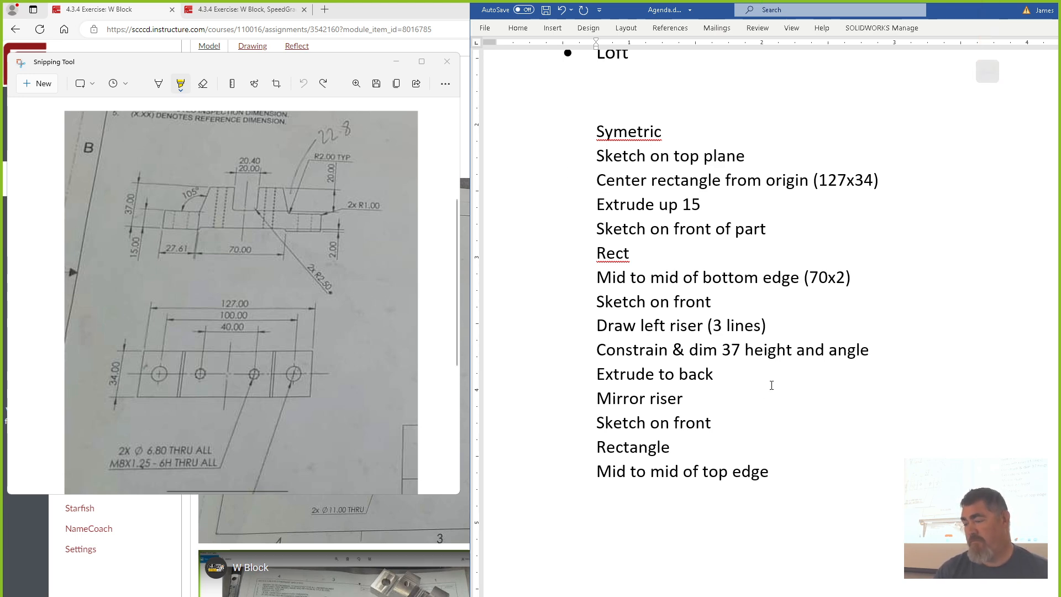
pyautogui.write('extrude')
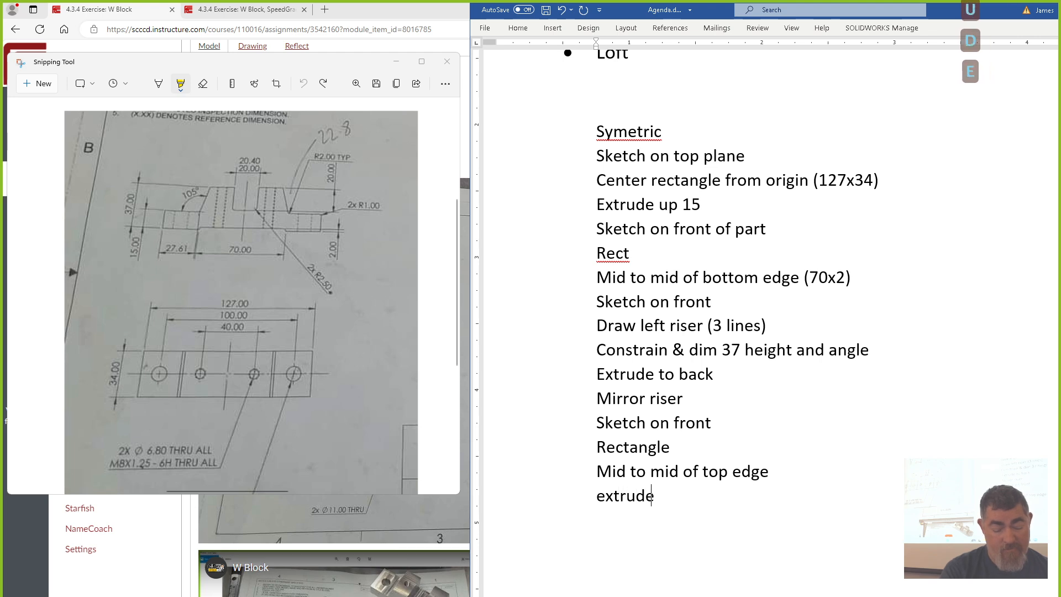
pyautogui.write(' all')
pyautogui.press('Return')
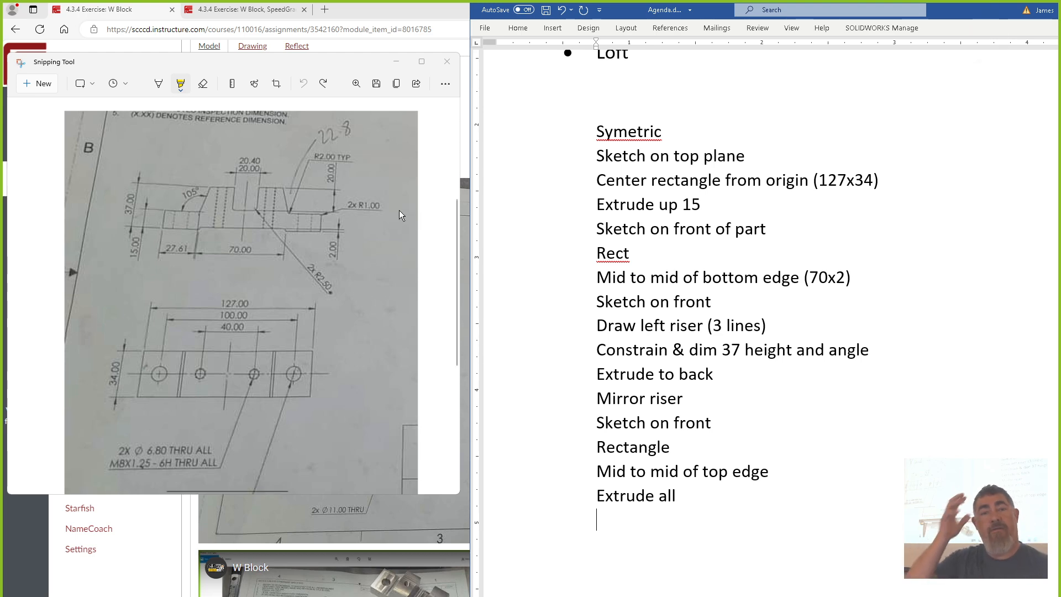
# Step: Add the lines "Sketch on top" and "CL for threaded holes" below "Extrude all"
pyautogui.write('Ske')
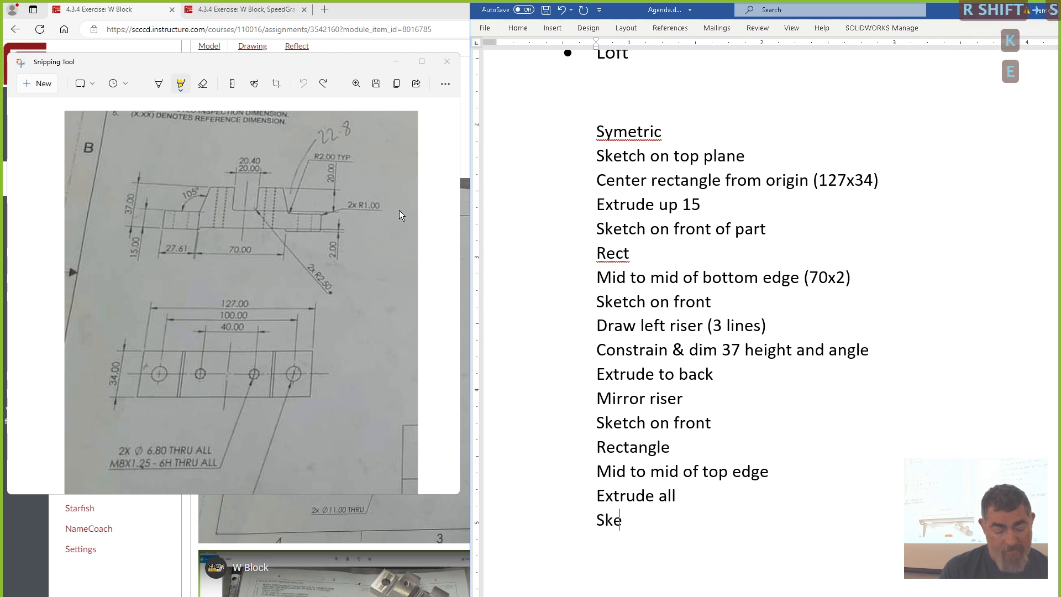
pyautogui.write('tch on top')
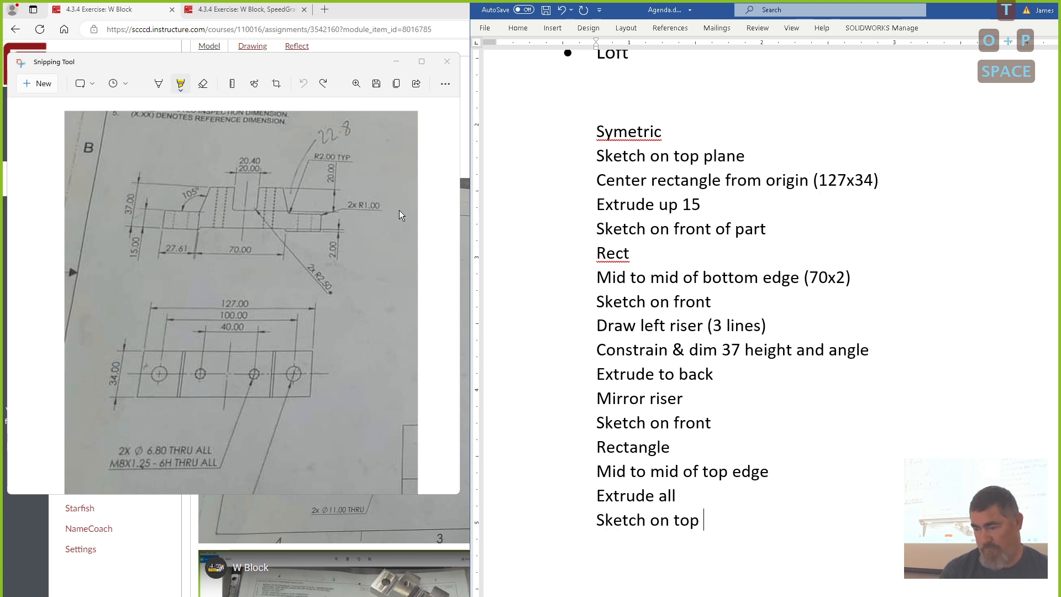
pyautogui.press('Return')
pyautogui.write('CL for ')
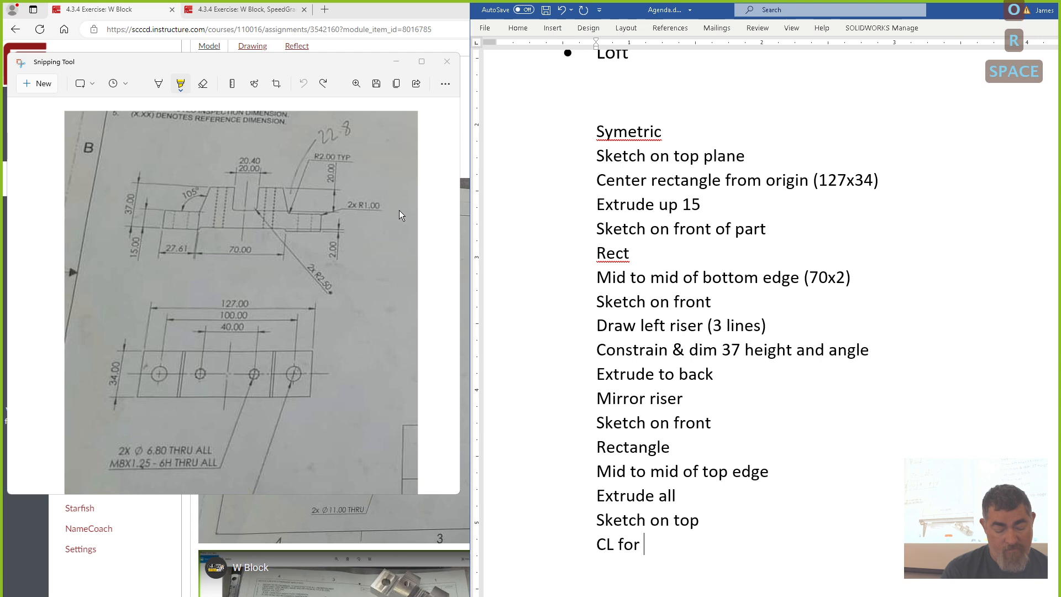
pyautogui.write('threadd')
pyautogui.write('d ')
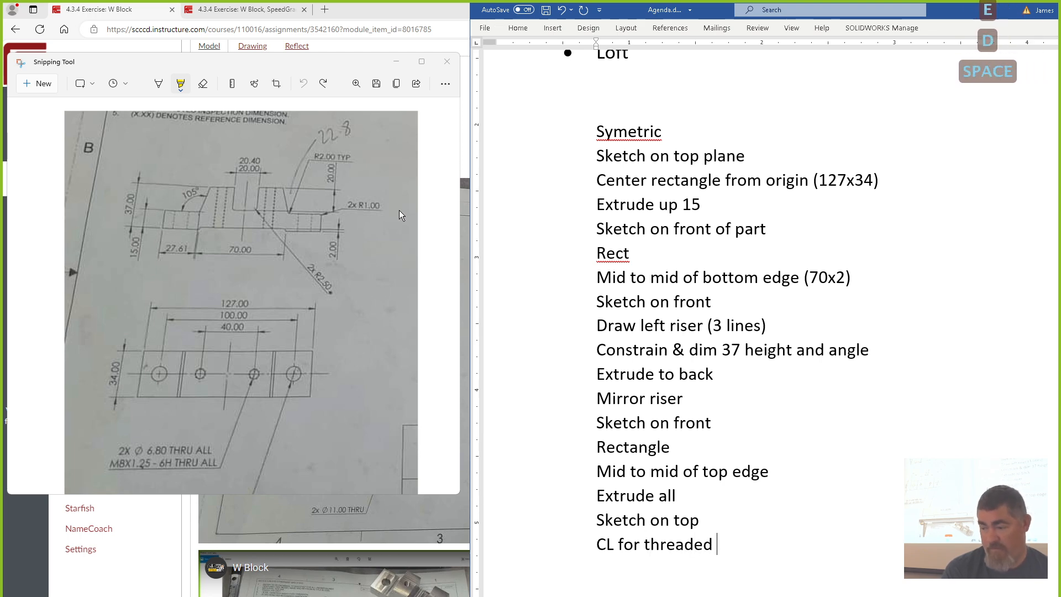
pyautogui.write('holes')
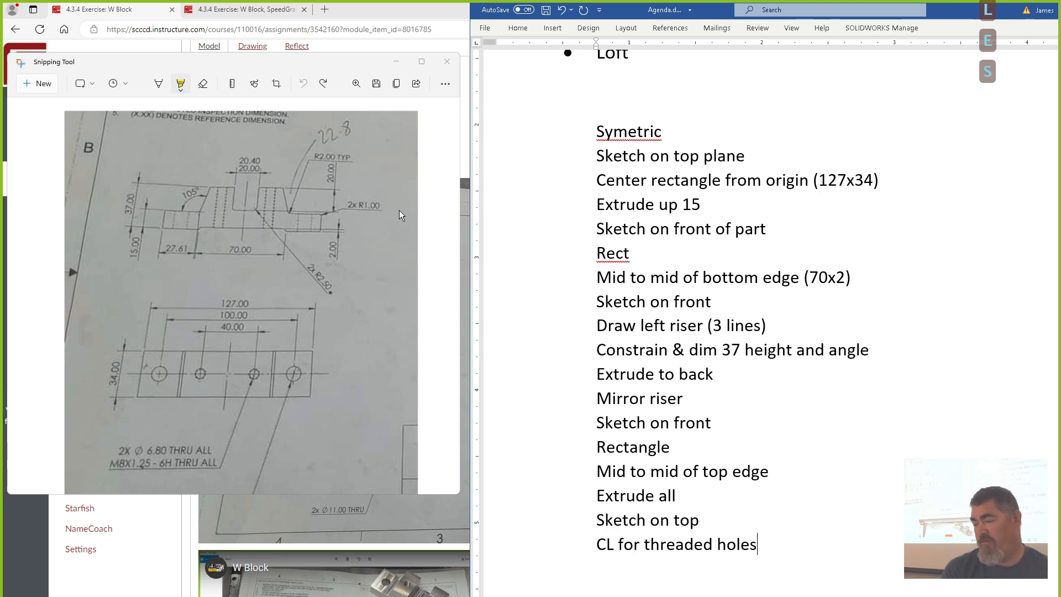
pyautogui.press('Return')
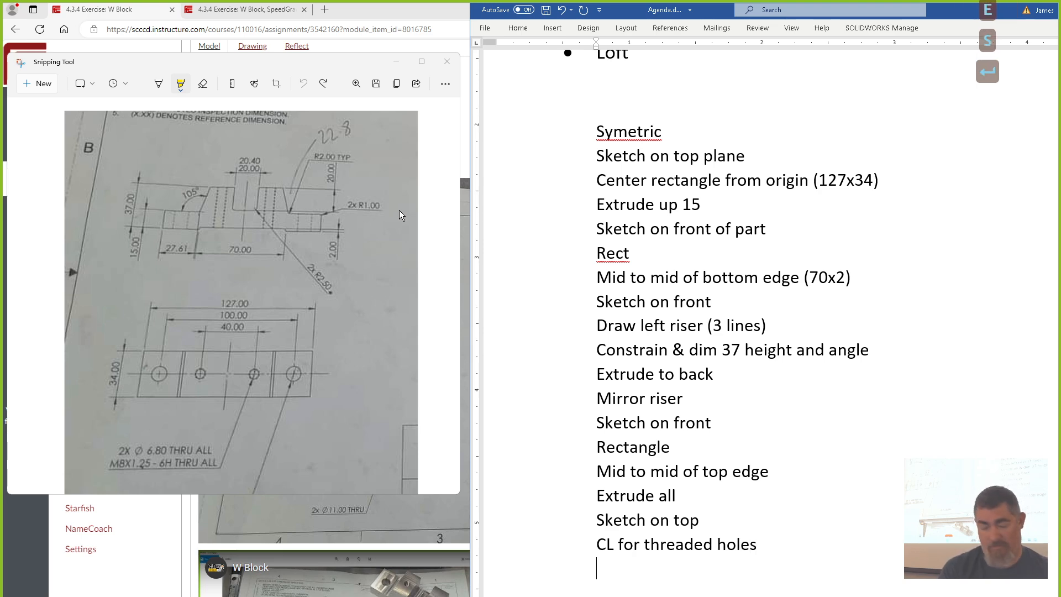
# Step: Add the line "Threaded holes" below the centerline note and start a new line after it
pyautogui.write('hol')
pyautogui.press('BackSpace')
pyautogui.press('BackSpace')
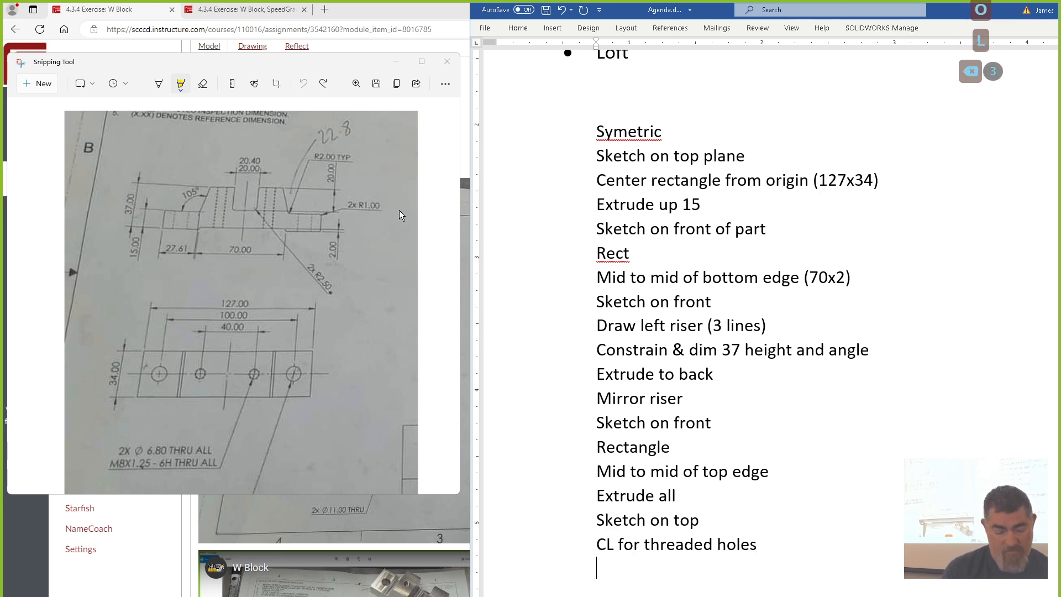
pyautogui.write('threaded ')
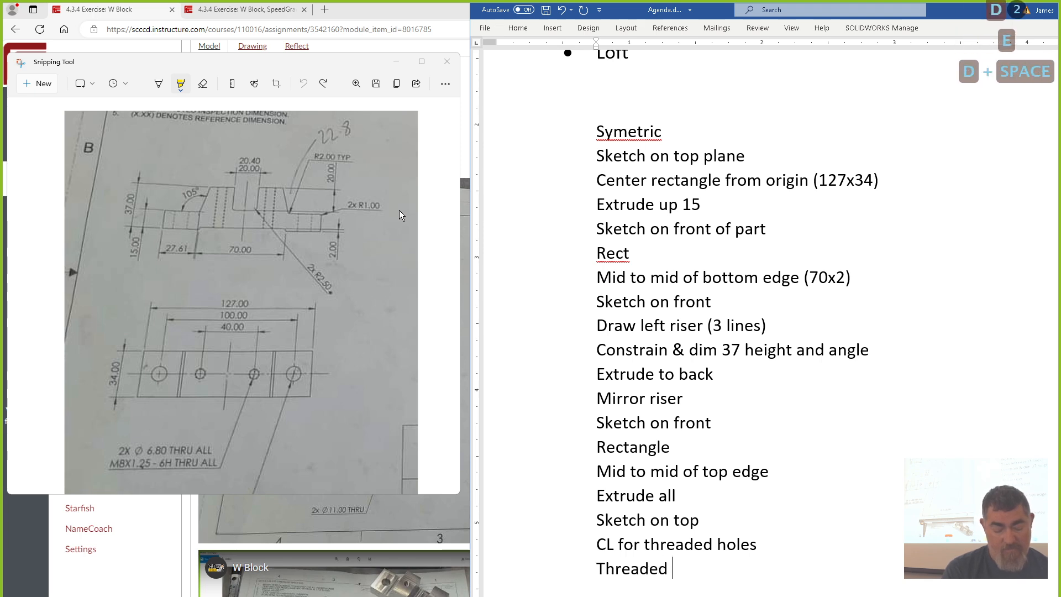
pyautogui.write('holes')
pyautogui.press('Return')
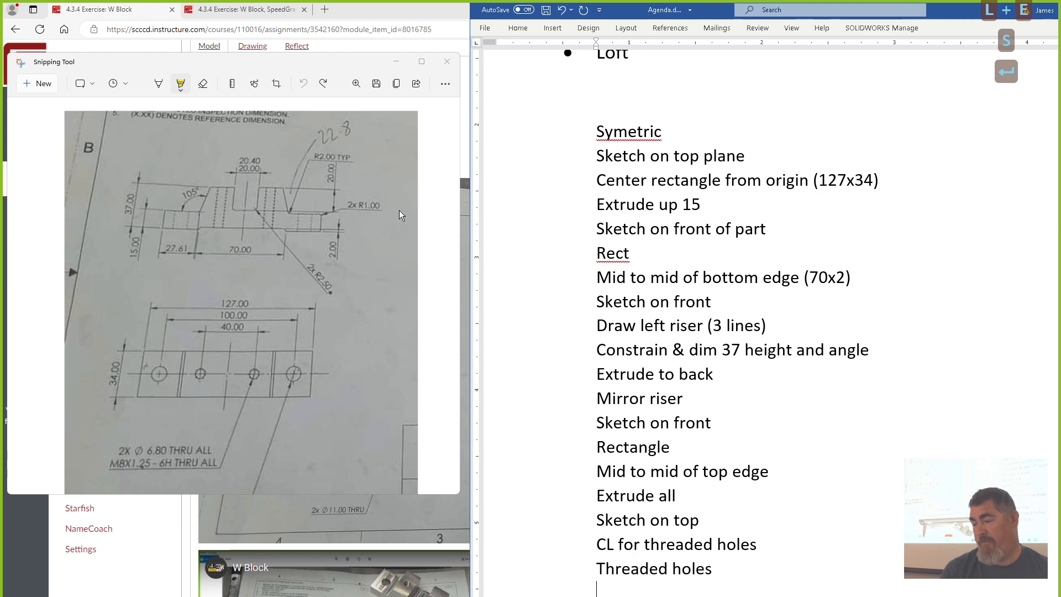
# Step: Duplicate the lines "Sketch on top" and "CL for threaded holes" below "Threaded holes"
pyautogui.moveTo(599, 520); pyautogui.dragTo(761, 552)
pyautogui.hotkey('ctrl', 'c')
pyautogui.press('ctrl')
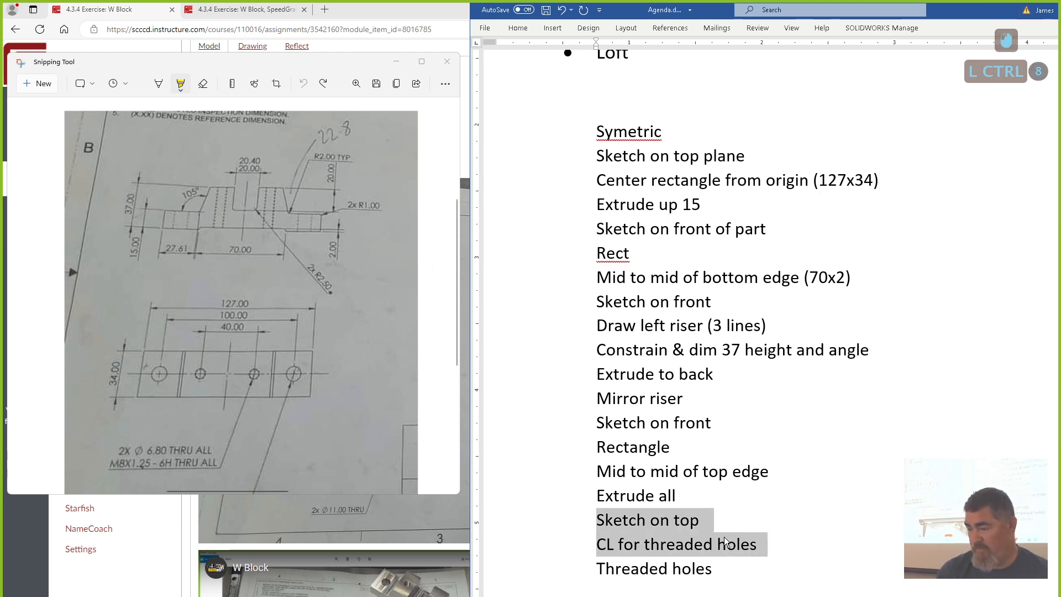
pyautogui.click(714, 594)
pyautogui.hotkey('ctrl', 'v')
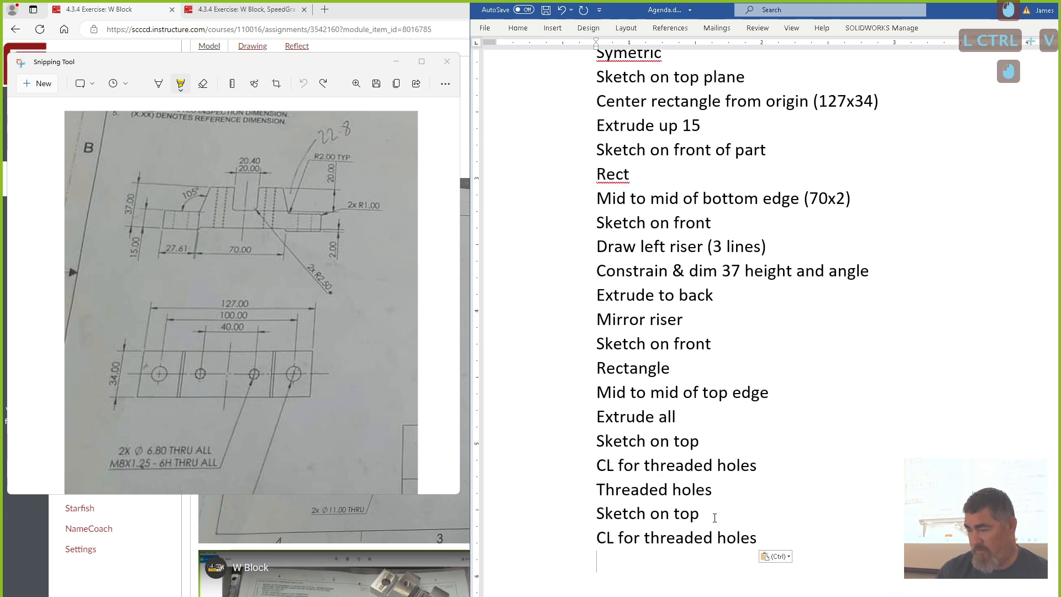
# Step: Edit the two duplicated lines to read "Sketch on top of 15" and "CL for holes"
pyautogui.click(714, 517)
pyautogui.write('of 15')
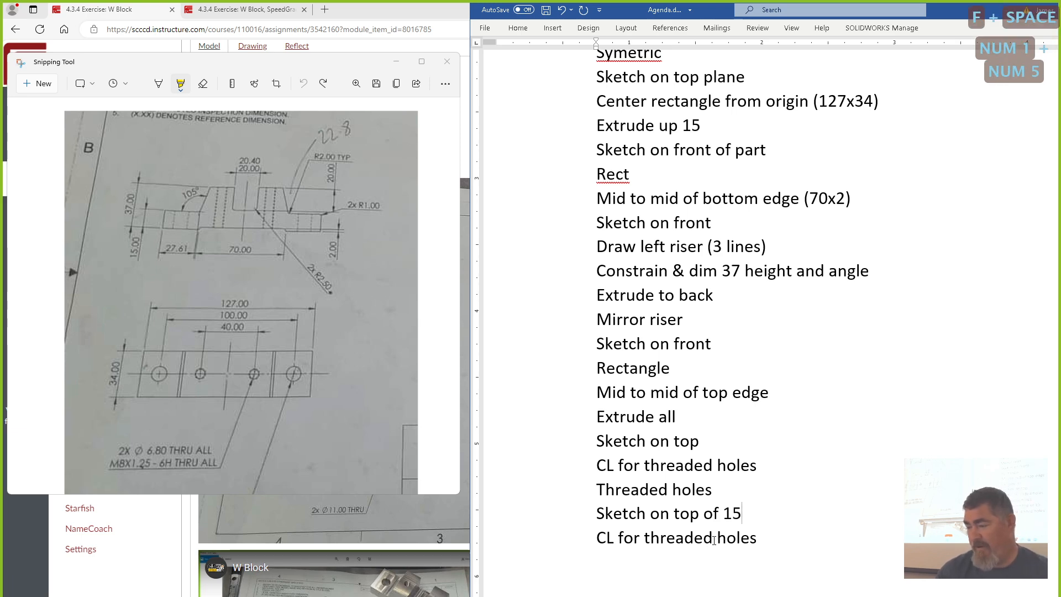
pyautogui.moveTo(714, 540); pyautogui.dragTo(632, 540)
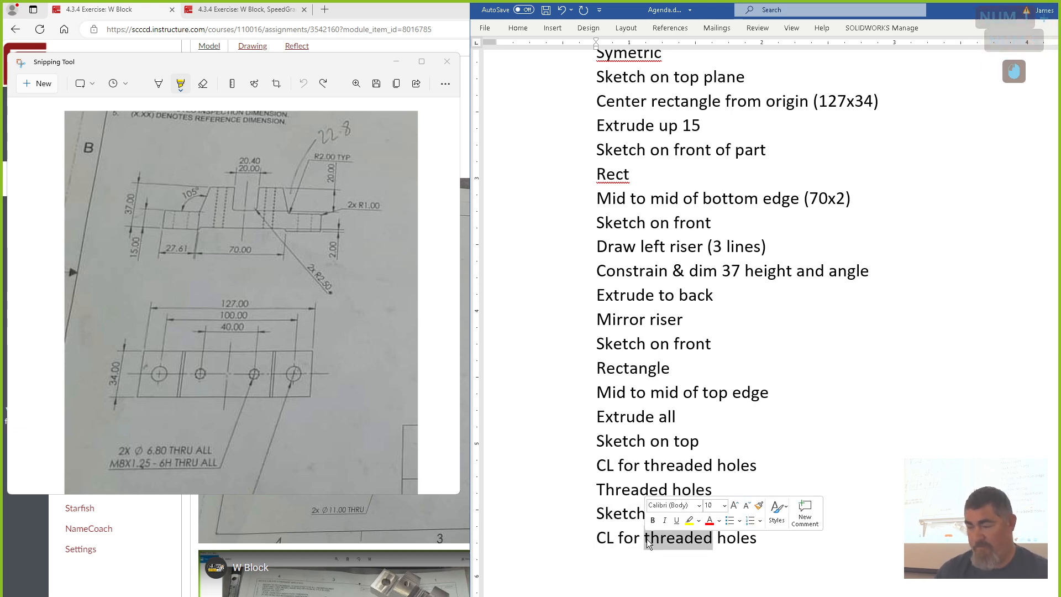
pyautogui.press('BackSpace')
# Step: Add the lines "Holes" and "fillets" below "CL for holes"
pyautogui.moveTo(716, 491); pyautogui.dragTo(674, 489)
pyautogui.hotkey('ctrl', 'c')
pyautogui.click(711, 540)
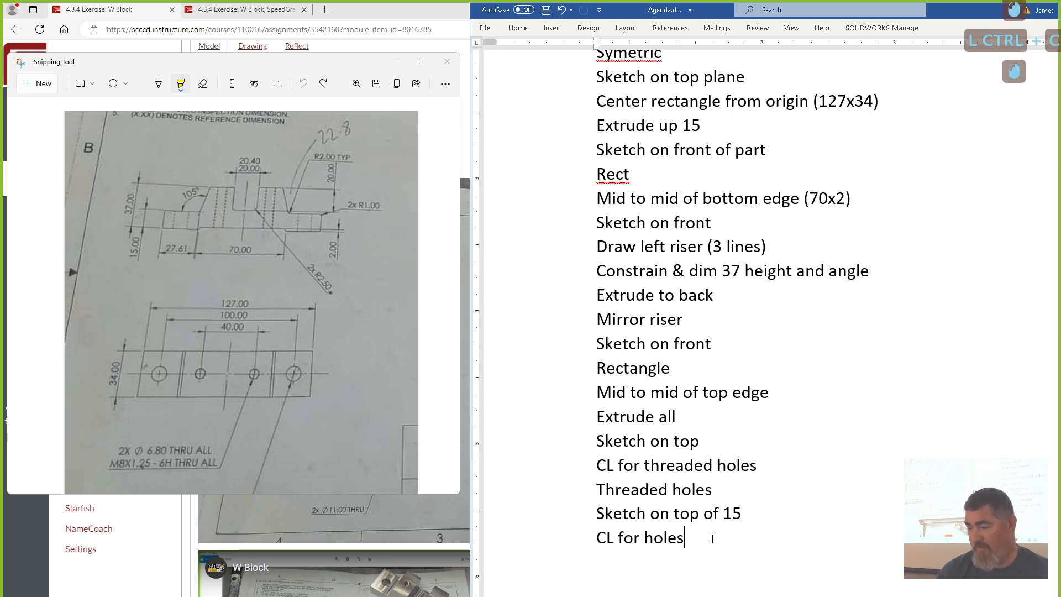
pyautogui.press('Return')
pyautogui.hotkey('ctrl', 'v')
pyautogui.press('Return')
pyautogui.write('fillets')
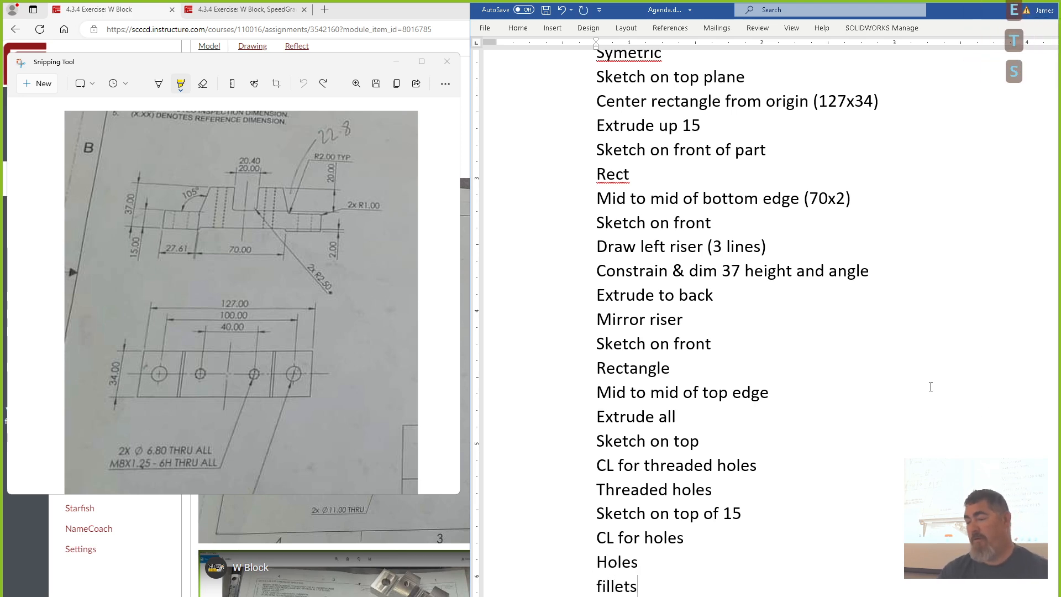
pyautogui.click(887, 404)
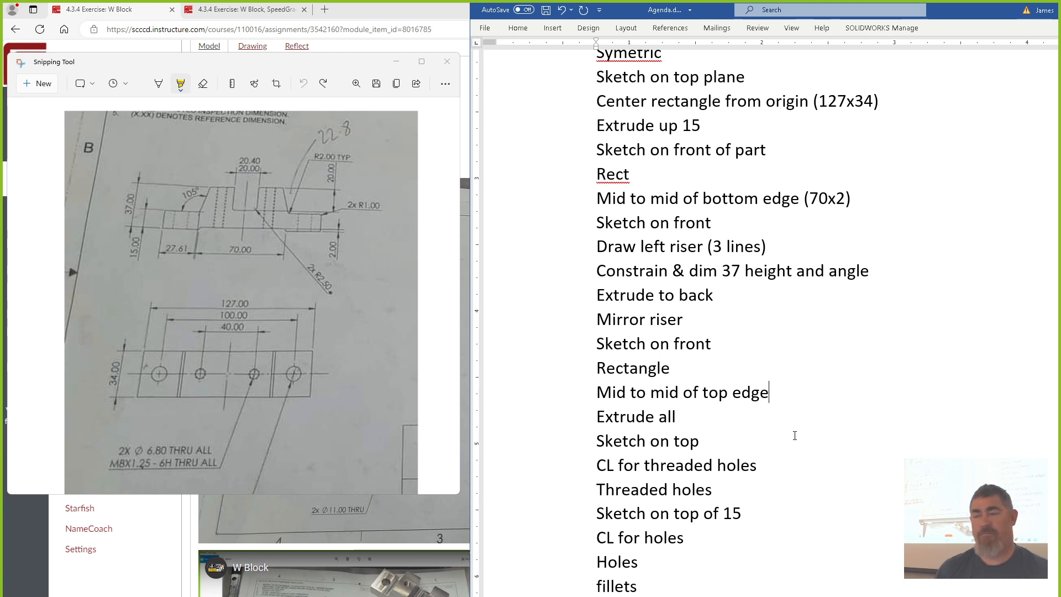
# Step: Switch to Autodesk Fusion, clear away the drawing snip, and arrange the Fusion window beside the Word plan
pyautogui.moveTo(347, 12); pyautogui.dragTo(0, 119)
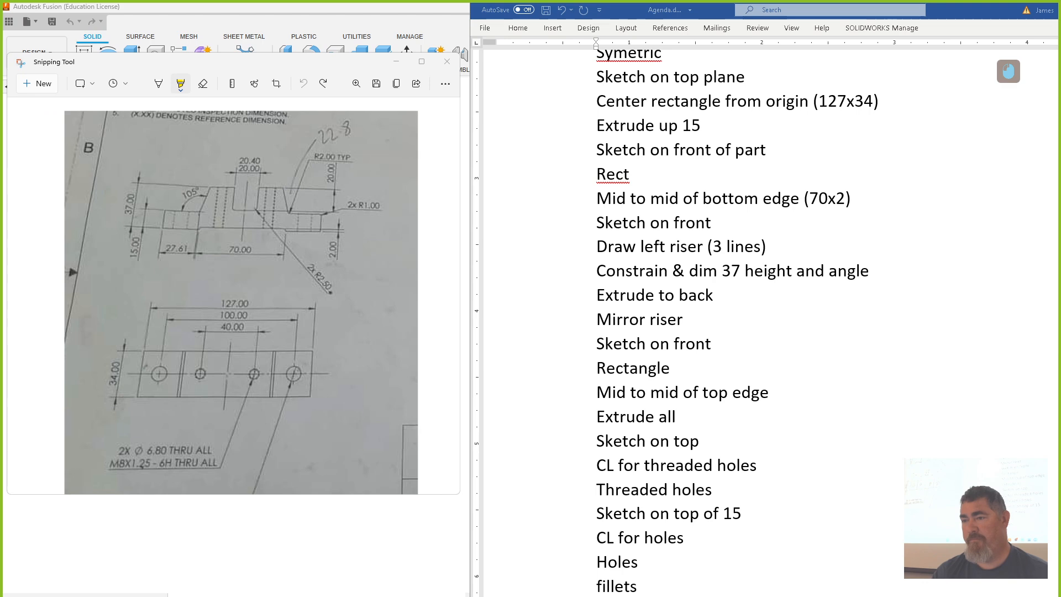
pyautogui.moveTo(284, 61); pyautogui.dragTo(0, 83)
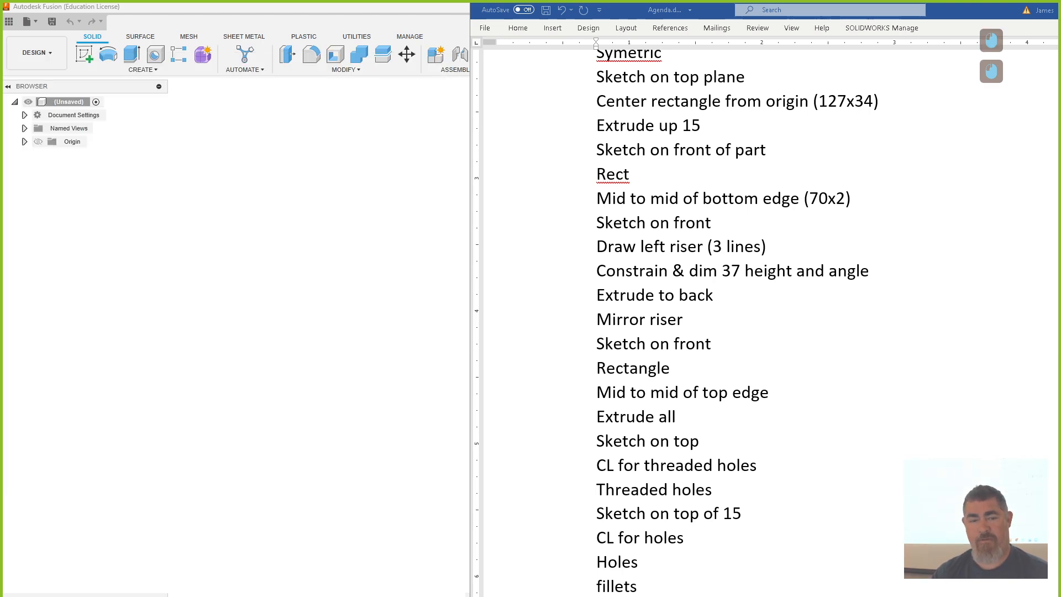
pyautogui.keyDown('ctrl'); pyautogui.scroll(6, 0, 83); pyautogui.keyUp('ctrl')
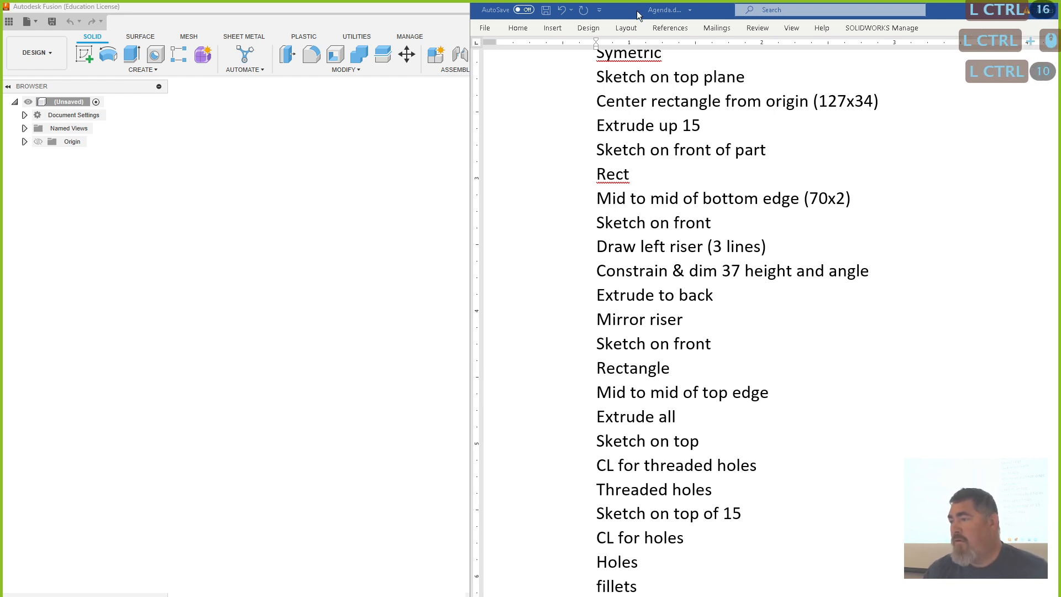
pyautogui.moveTo(638, 15); pyautogui.dragTo(732, 37)
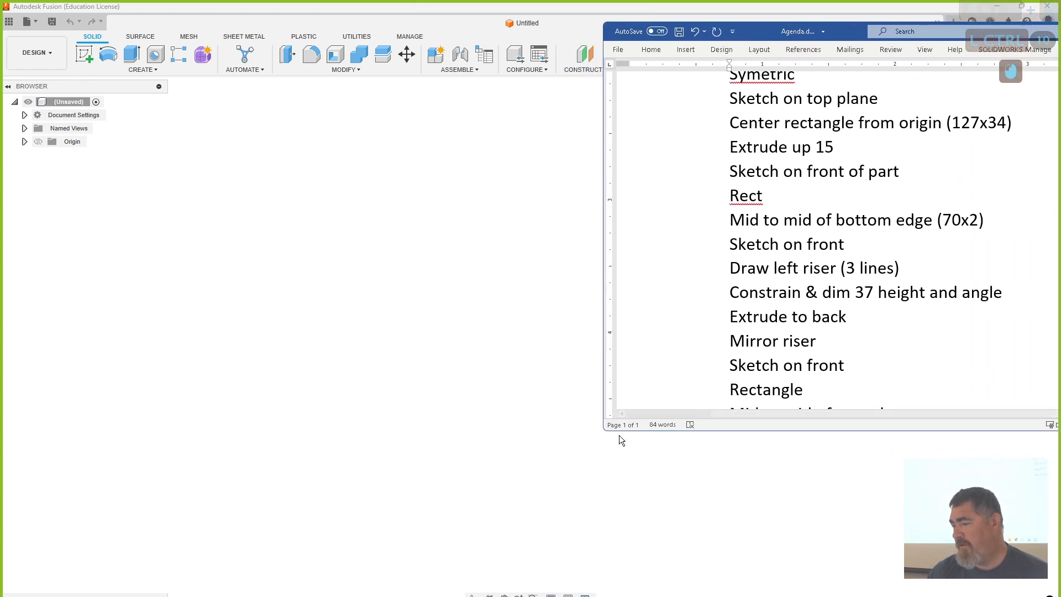
pyautogui.moveTo(603, 432); pyautogui.dragTo(654, 596)
pyautogui.moveTo(467, 7); pyautogui.dragTo(340, 16)
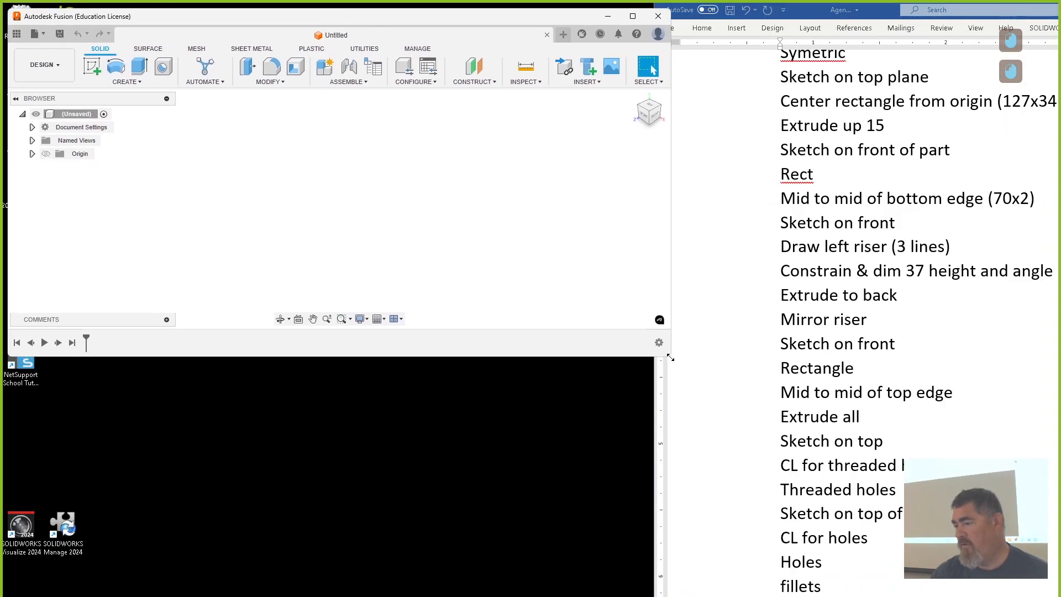
pyautogui.moveTo(670, 355); pyautogui.dragTo(761, 596)
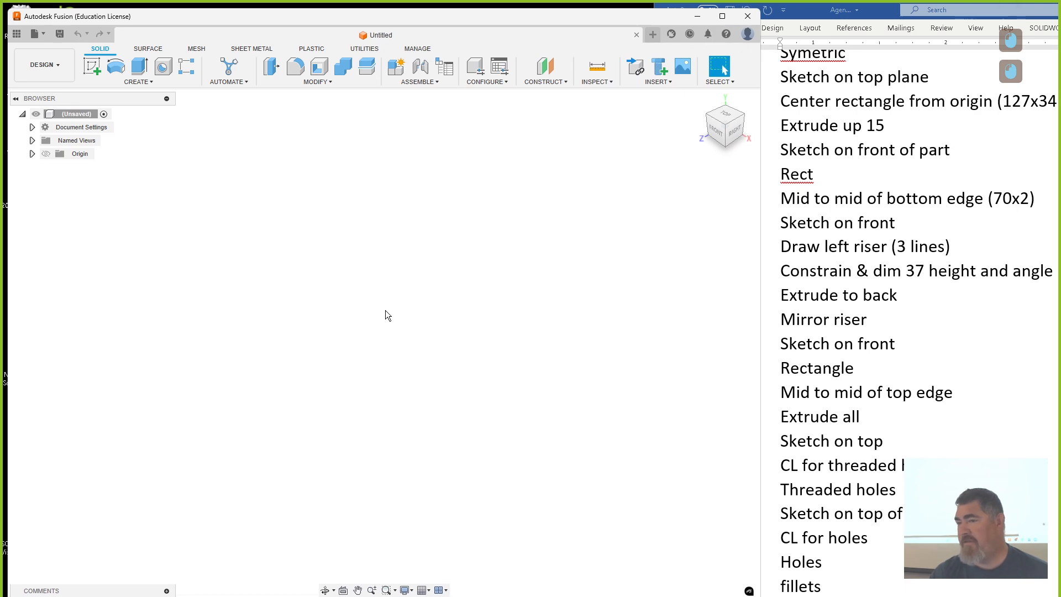
# Step: Start a sketch on the horizontal top plane and draw a center rectangle about 6.54 in long from the origin
pyautogui.click(93, 68)
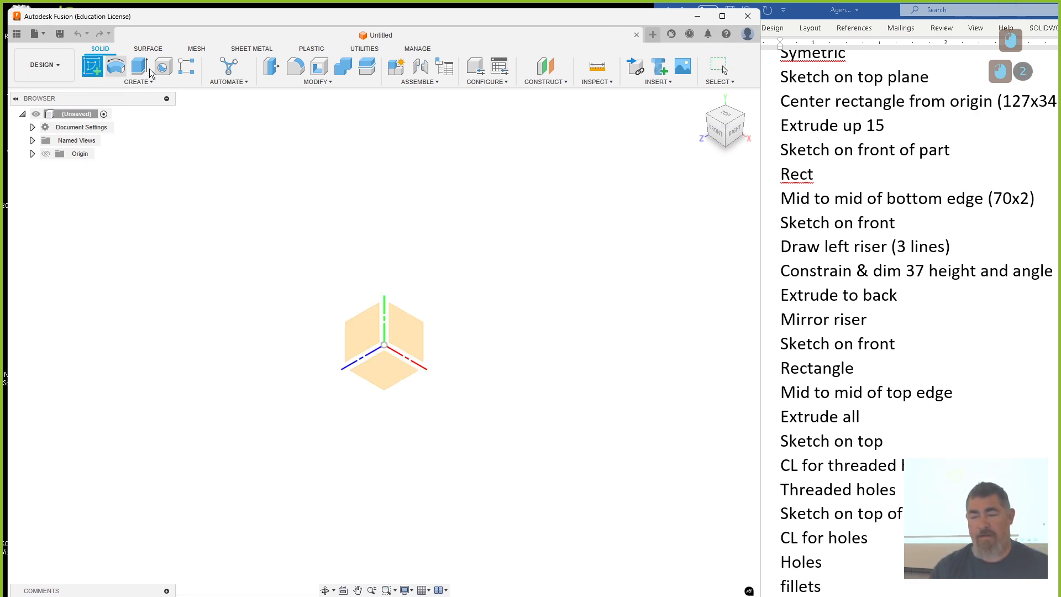
pyautogui.click(380, 378)
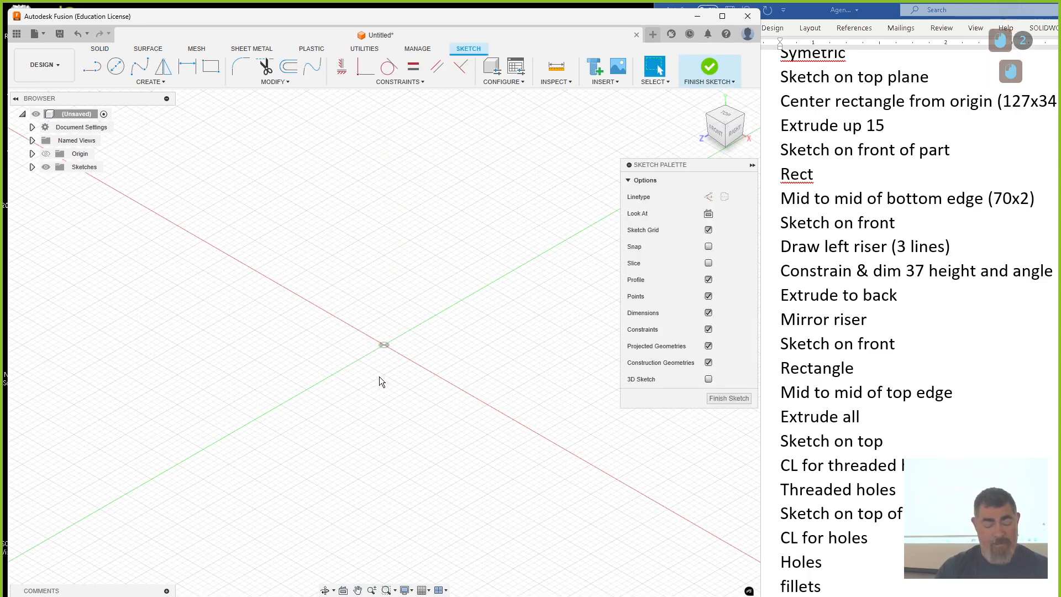
pyautogui.press('r')
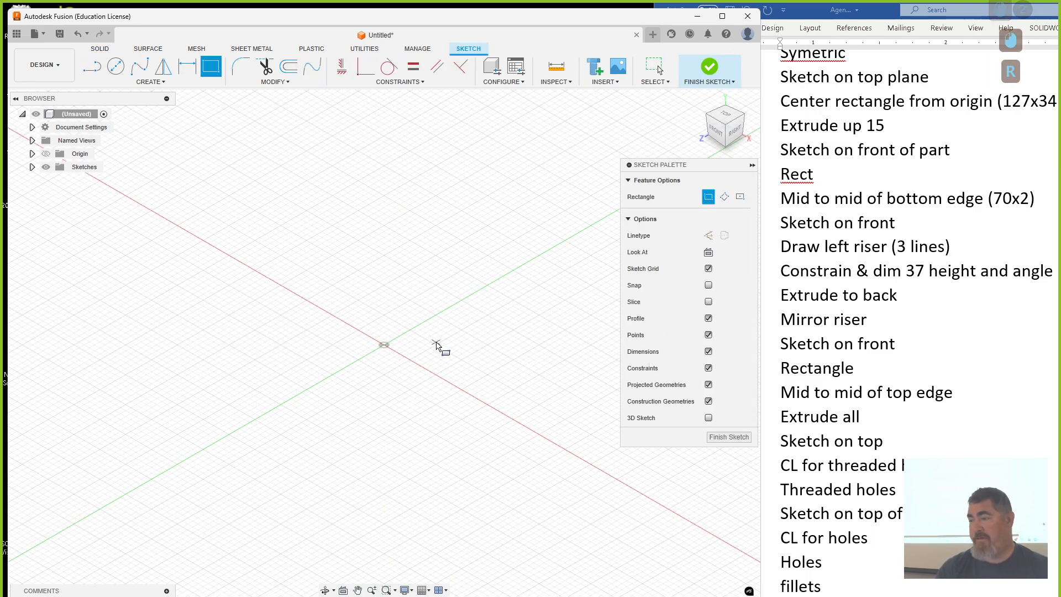
pyautogui.click(741, 198)
pyautogui.click(384, 345)
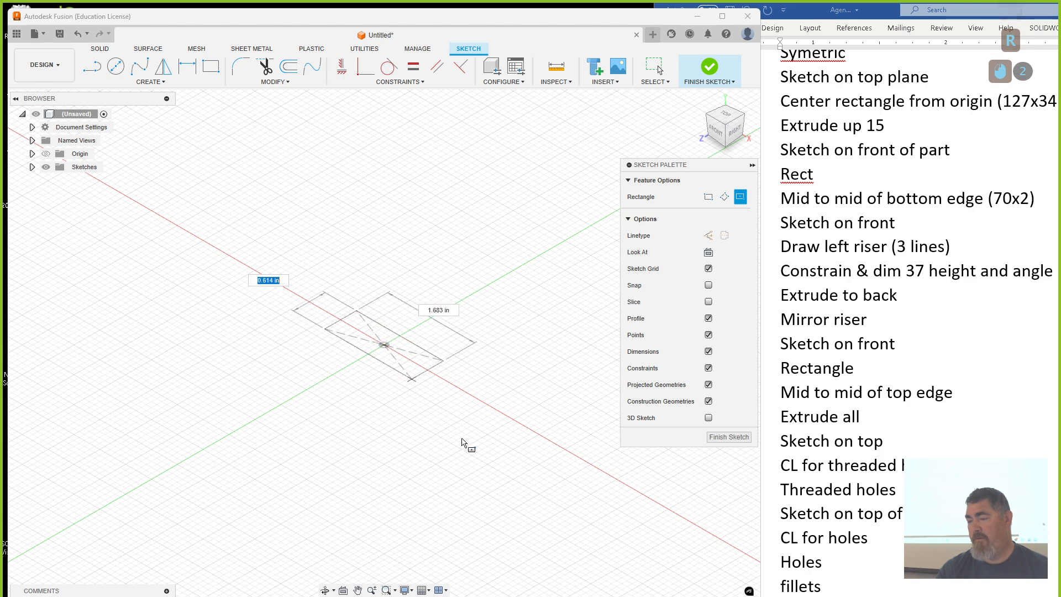
pyautogui.click(470, 489)
pyautogui.press('f')
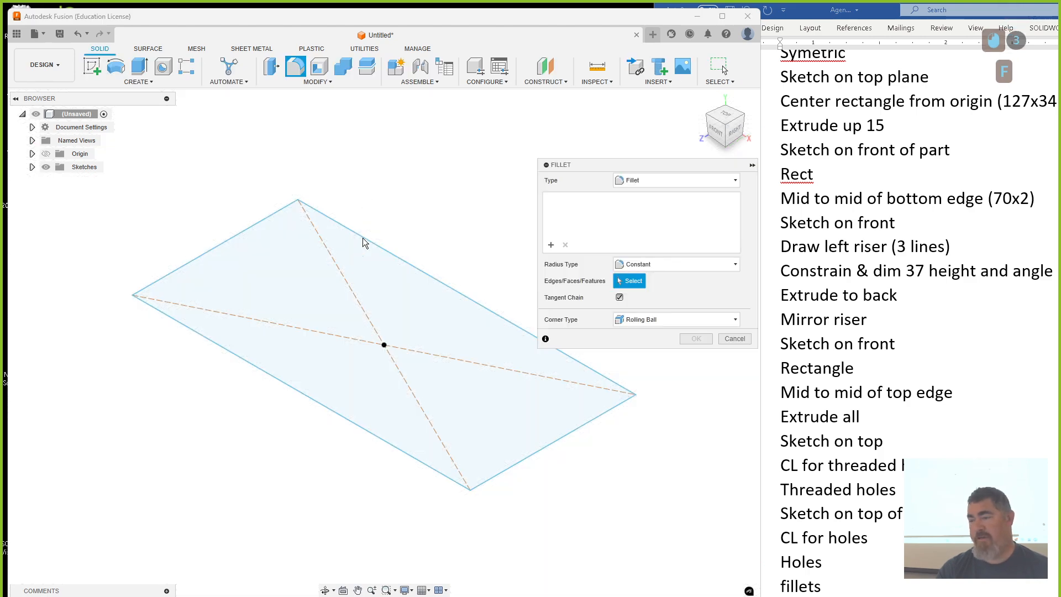
pyautogui.press('Escape')
# Step: Dimension the long side of the rectangle with the value 127
pyautogui.press('d')
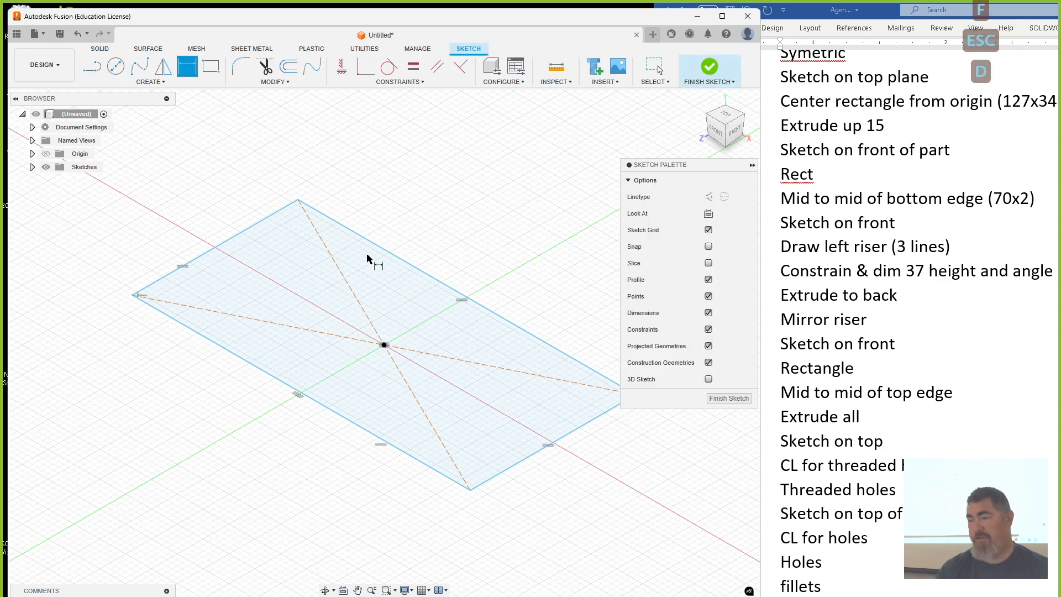
pyautogui.click(380, 248)
pyautogui.click(457, 226)
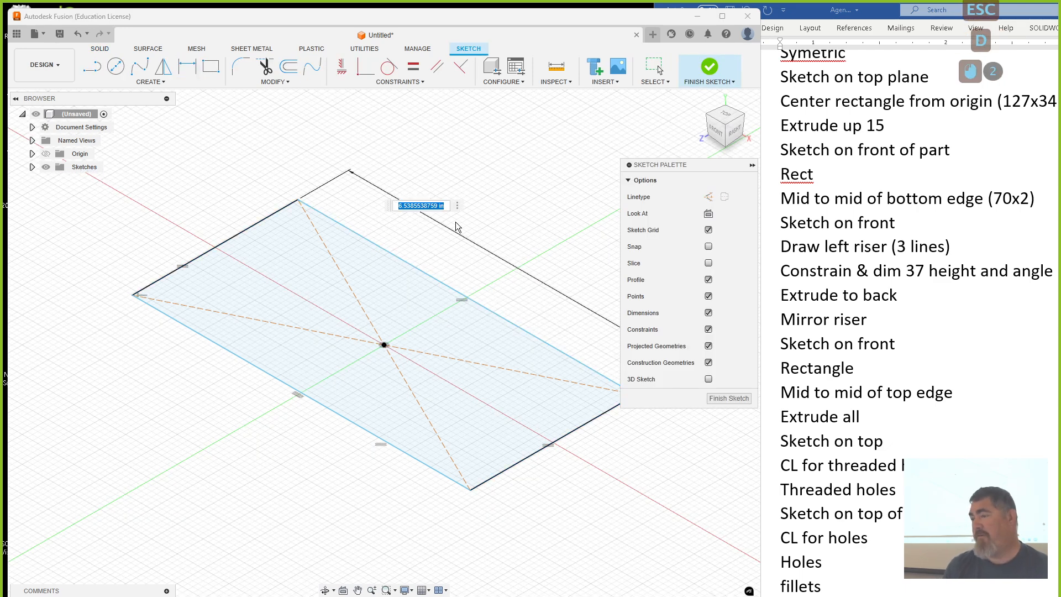
pyautogui.write('127')
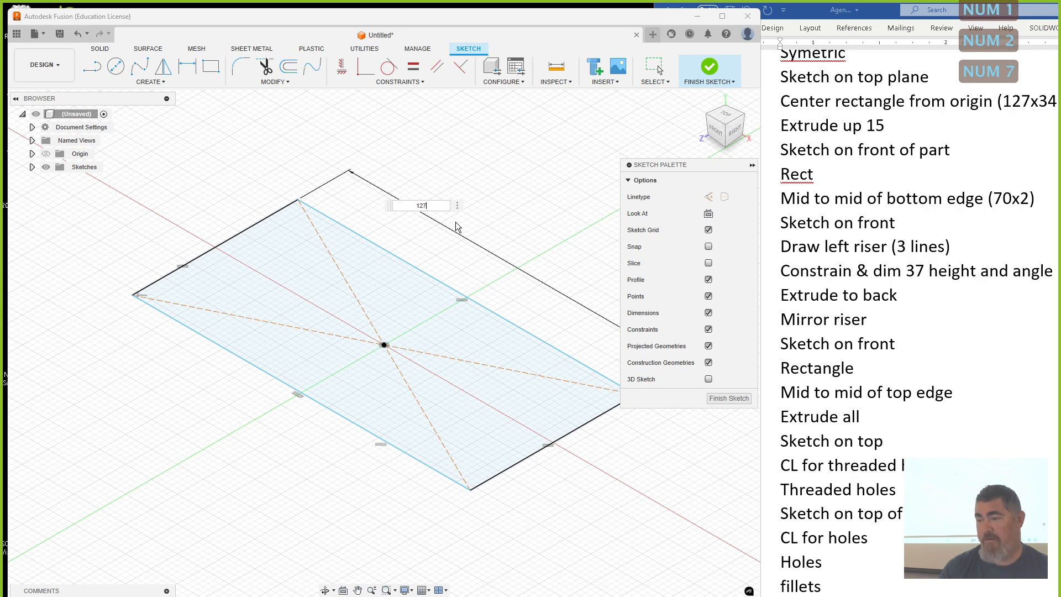
pyautogui.press('Return')
pyautogui.click(244, 171)
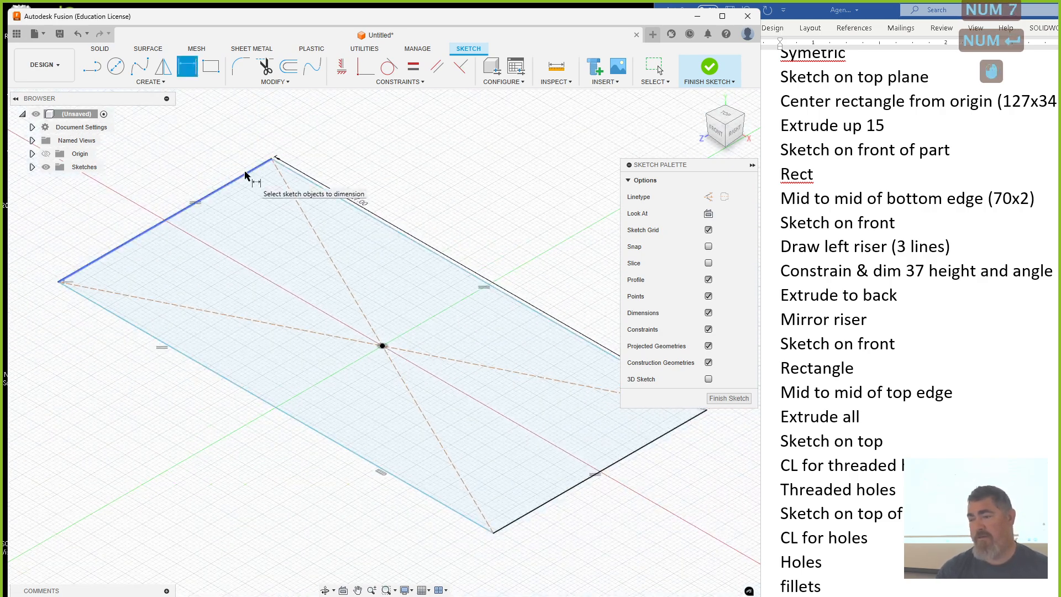
pyautogui.press('Escape')
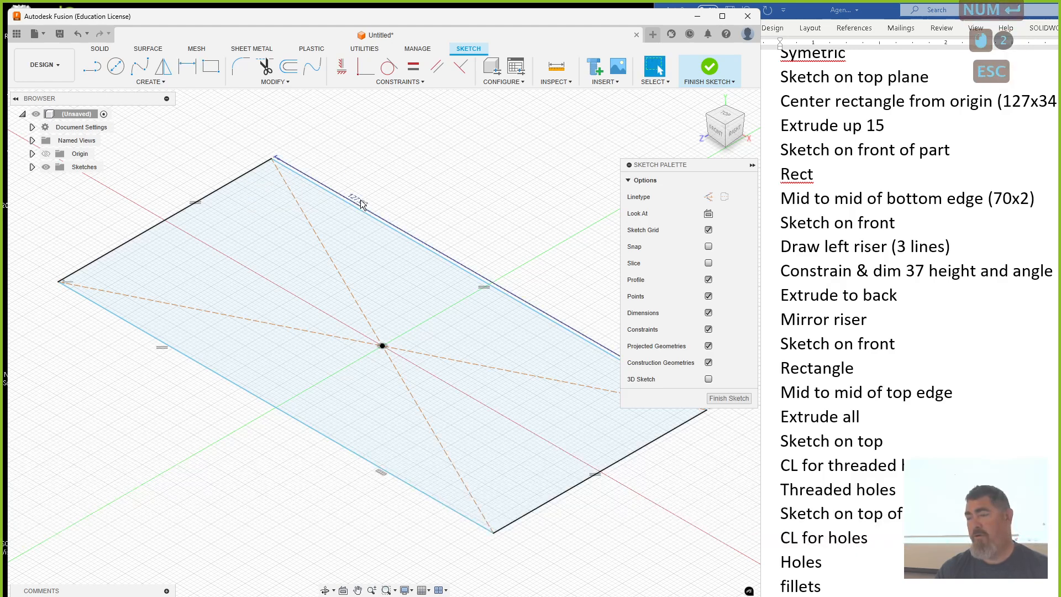
# Step: Set the rectangle's length dimension to 127 mm
pyautogui.doubleClick(358, 200)
pyautogui.click(364, 202)
pyautogui.press('BackSpace')
pyautogui.press('BackSpace')
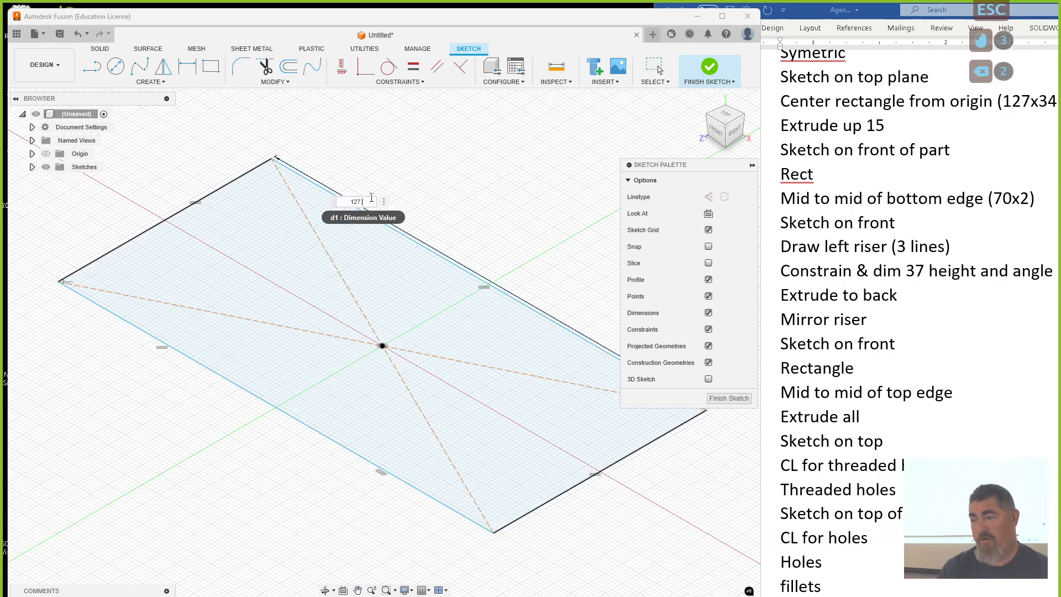
pyautogui.write('00')
pyautogui.press('Return')
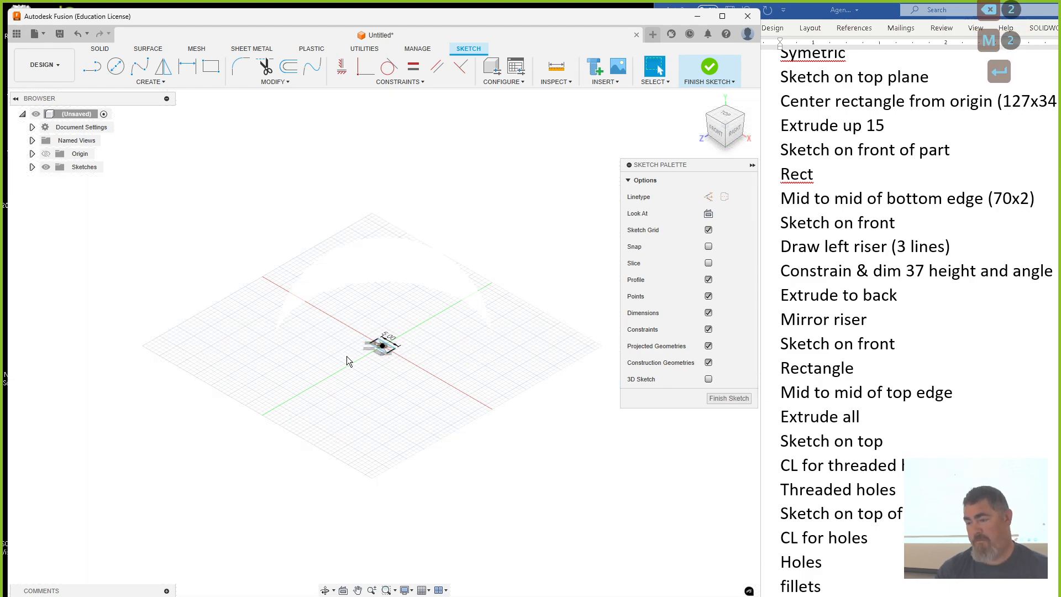
# Step: Dimension the short side of the rectangle to 34 mm
pyautogui.scroll(18, 393, 346)
pyautogui.press('d')
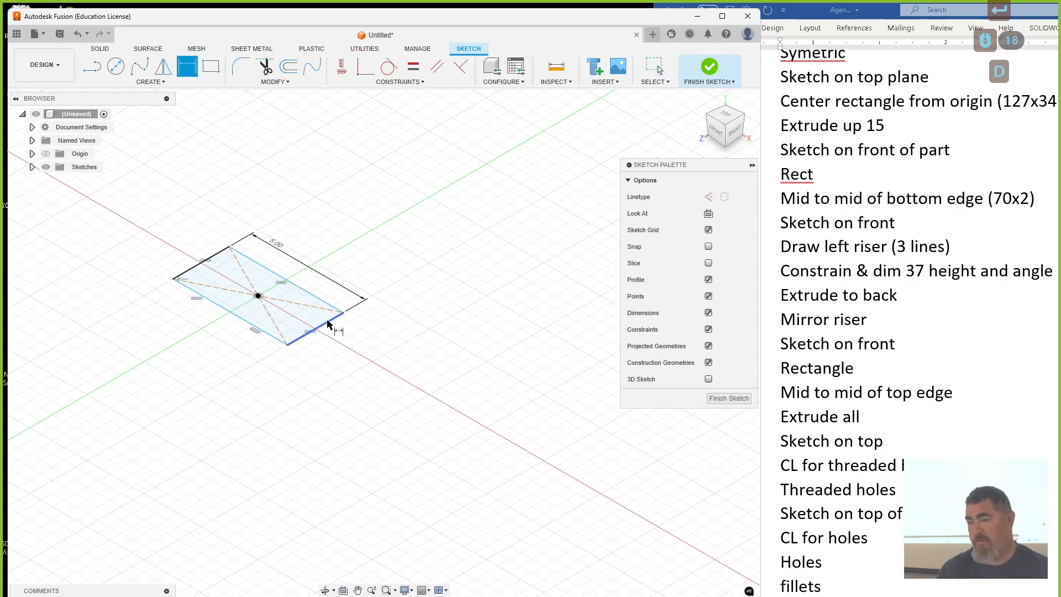
pyautogui.click(318, 328)
pyautogui.click(366, 356)
pyautogui.write('34mm')
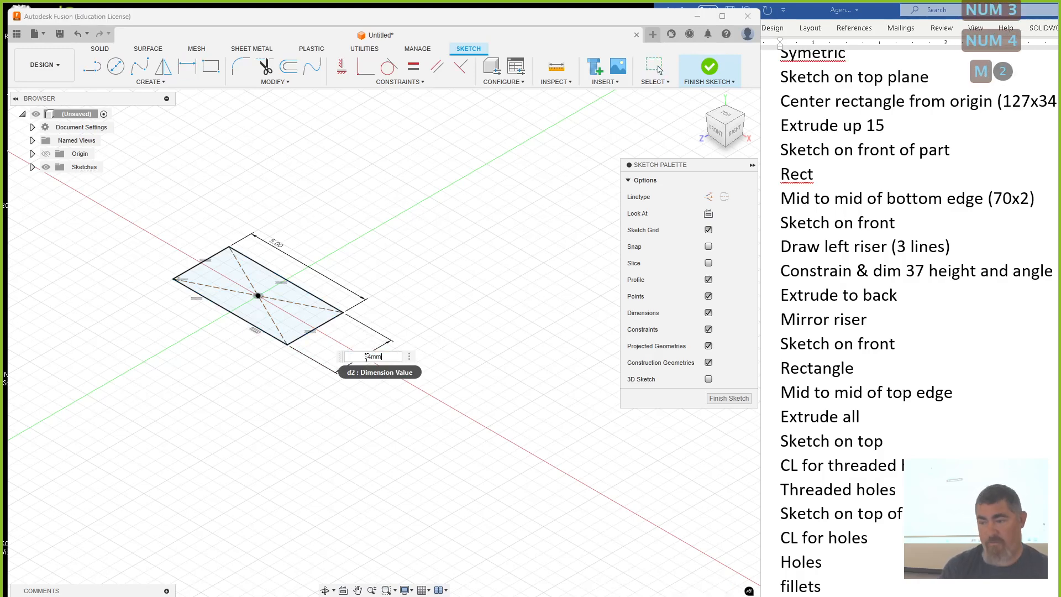
pyautogui.press('Return')
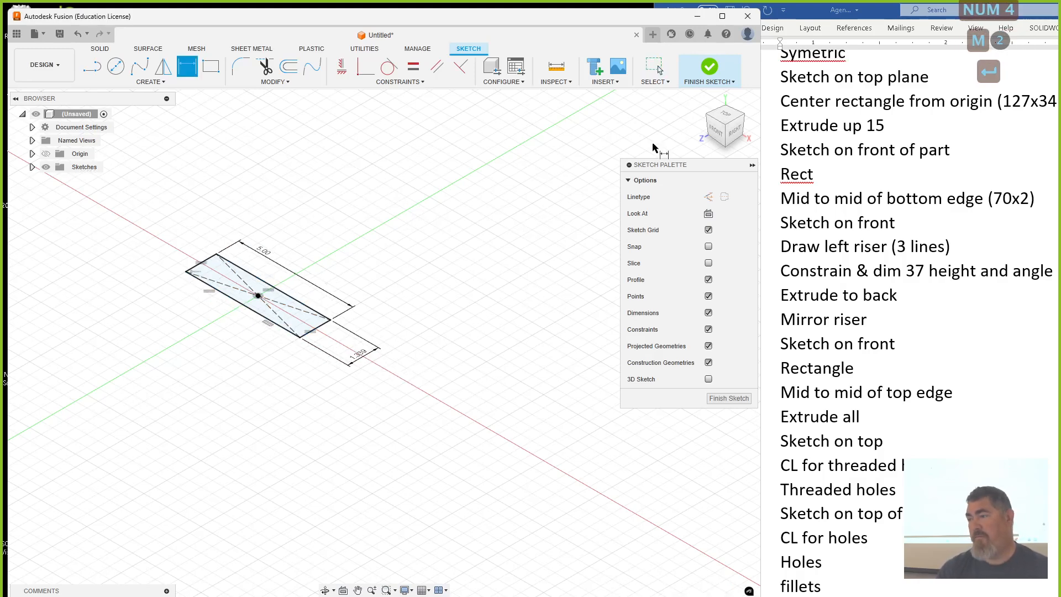
# Step: Finish the sketch and extrude the rectangle up 15 mm as a new body
pyautogui.click(709, 67)
pyautogui.write('e')
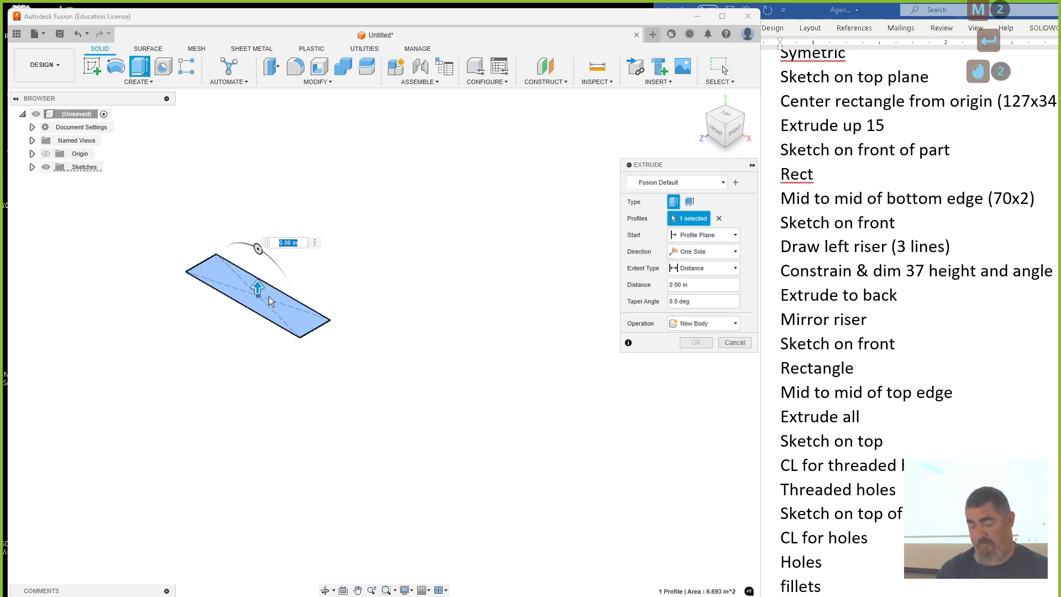
pyautogui.write('15mm')
pyautogui.press('Return')
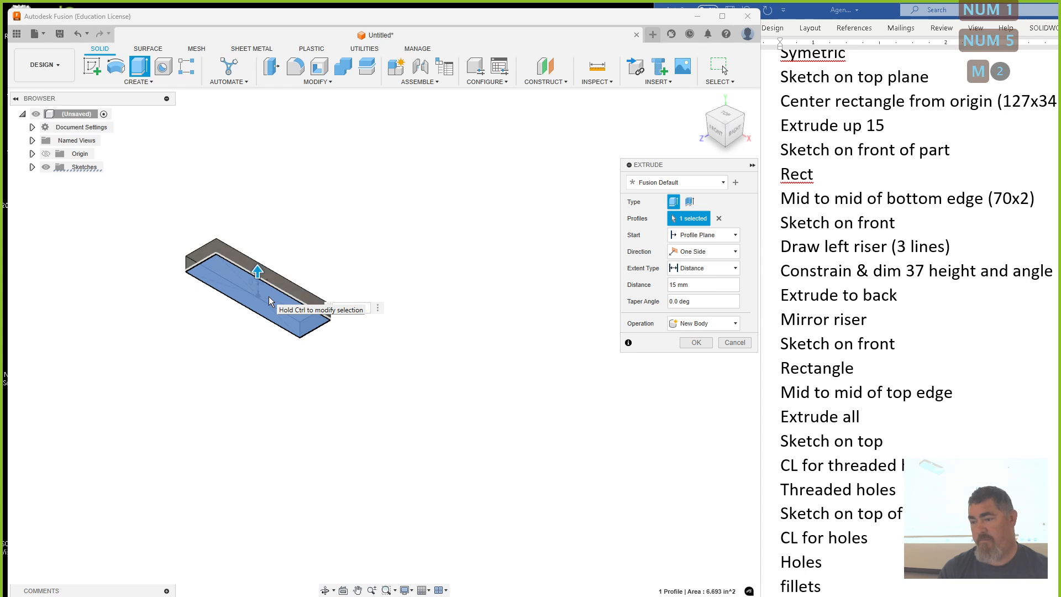
pyautogui.press('Return')
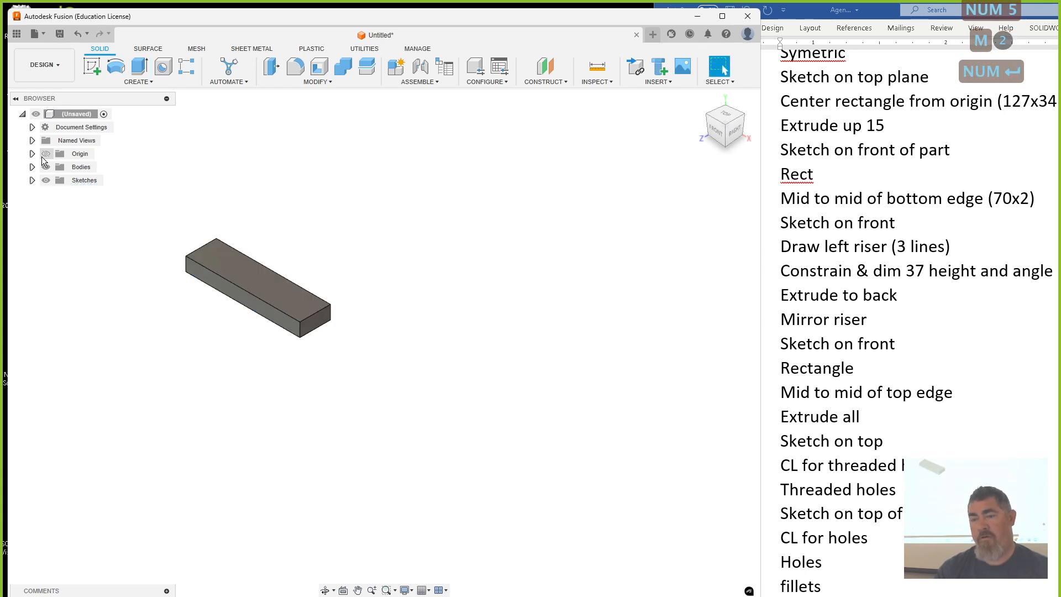
# Step: Change the document's active units to Millimeter
pyautogui.click(33, 127)
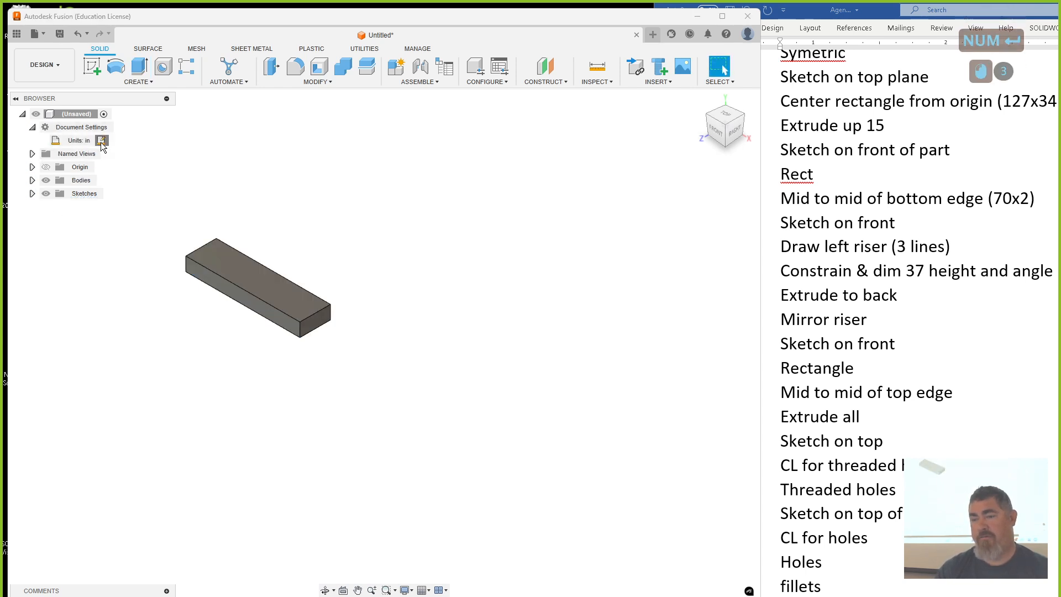
pyautogui.click(101, 141)
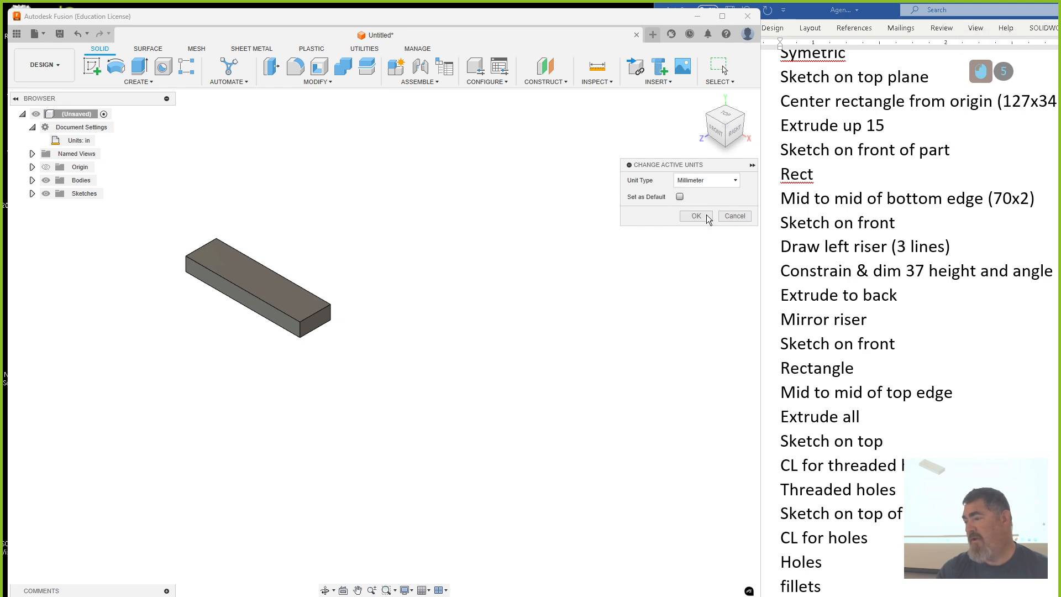
pyautogui.click(698, 216)
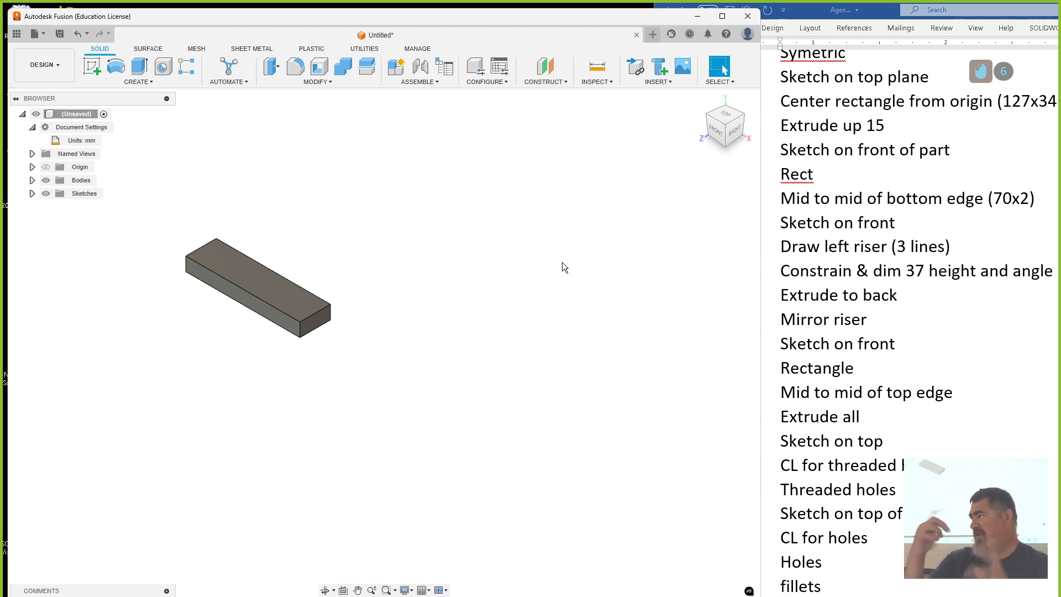
pyautogui.moveTo(319, 244); pyautogui.dragTo(443, 273, button='middle')
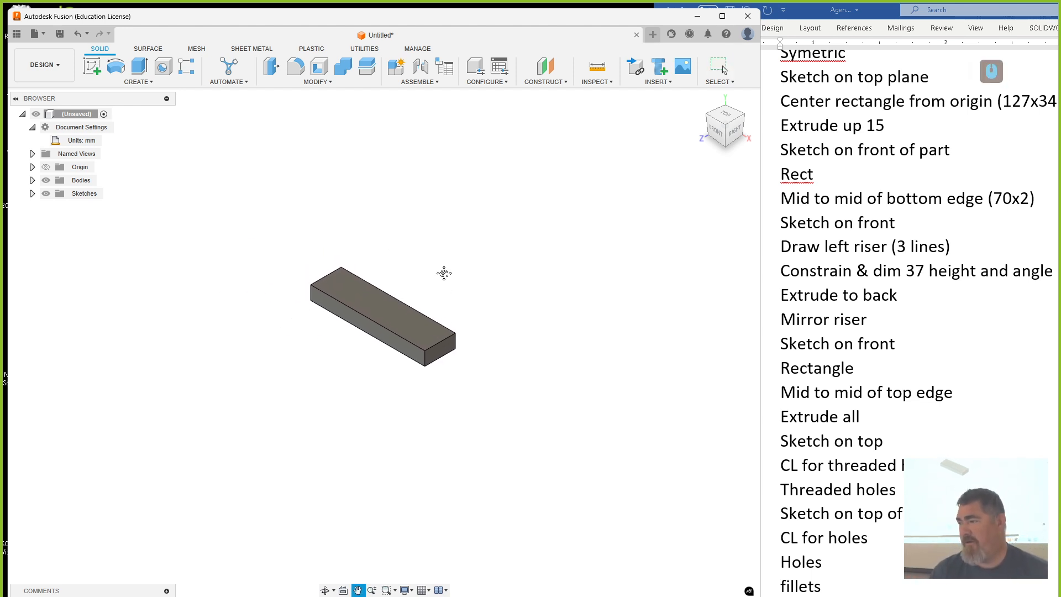
pyautogui.keyDown('shift'); pyautogui.moveTo(315, 382); pyautogui.dragTo(331, 386, button='middle'); pyautogui.keyUp('shift')
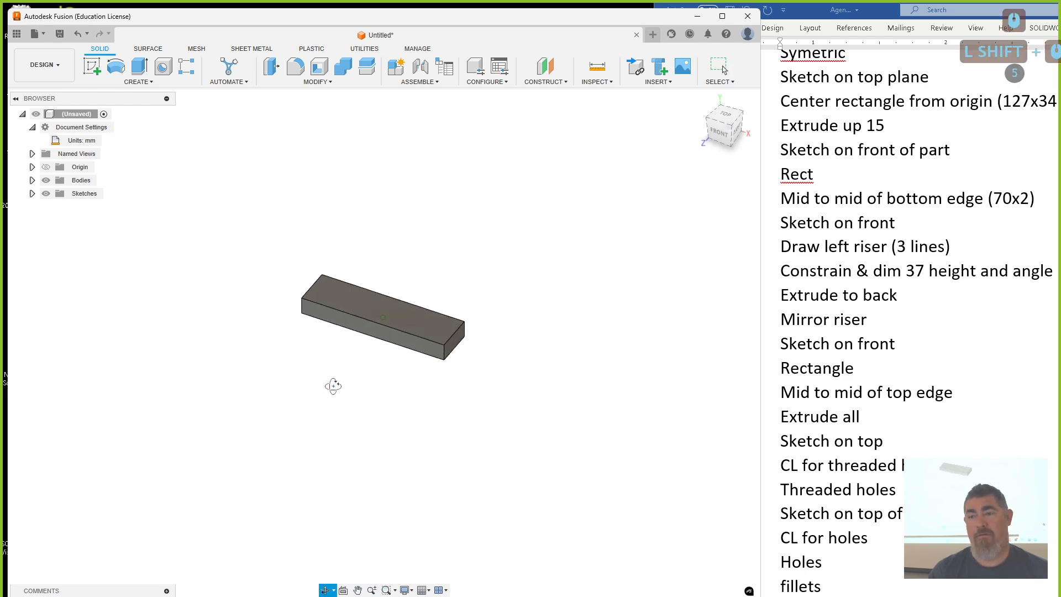
pyautogui.click(33, 180)
pyautogui.rightClick(91, 195)
pyautogui.click(52, 377)
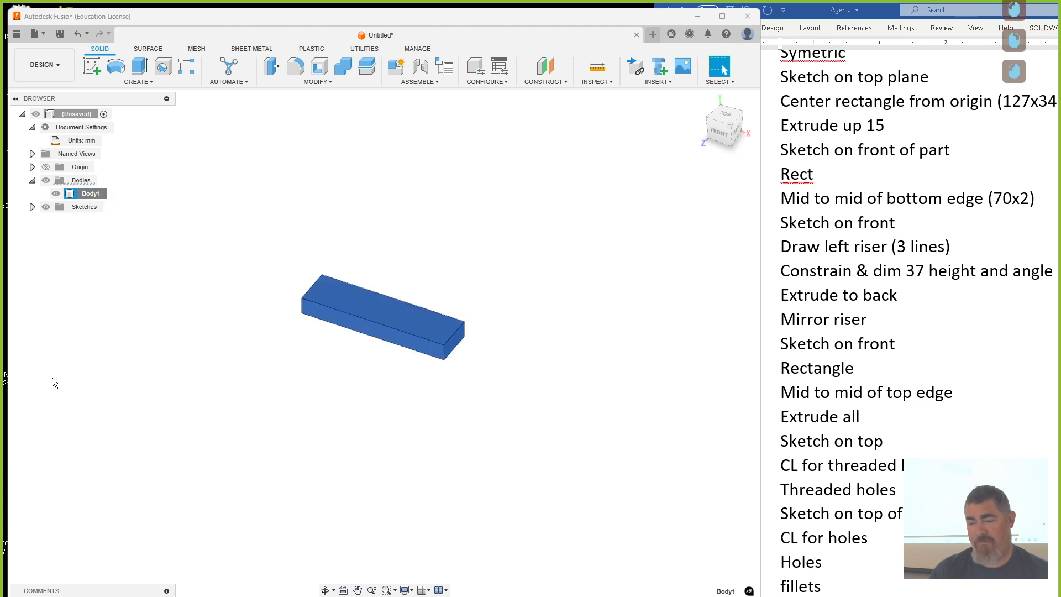
pyautogui.press('Escape')
pyautogui.click(91, 193)
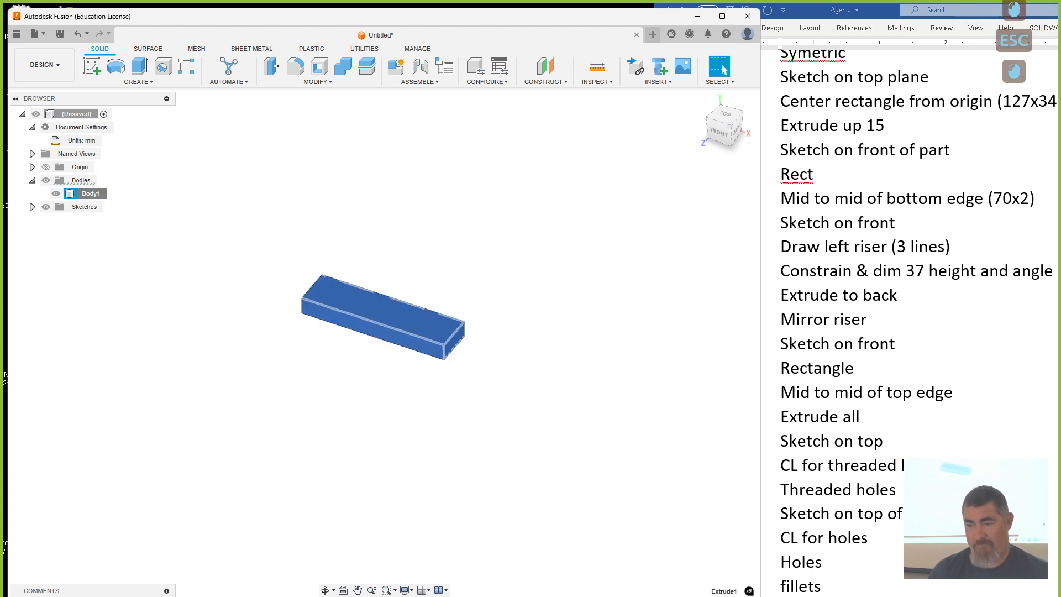
# Step: Undo the unit change and the base extrusion, and extrude the rectangle up 15 mm as a new component instead
pyautogui.hotkey('ctrl', 'z')
pyautogui.hotkey('ctrl', 'z')
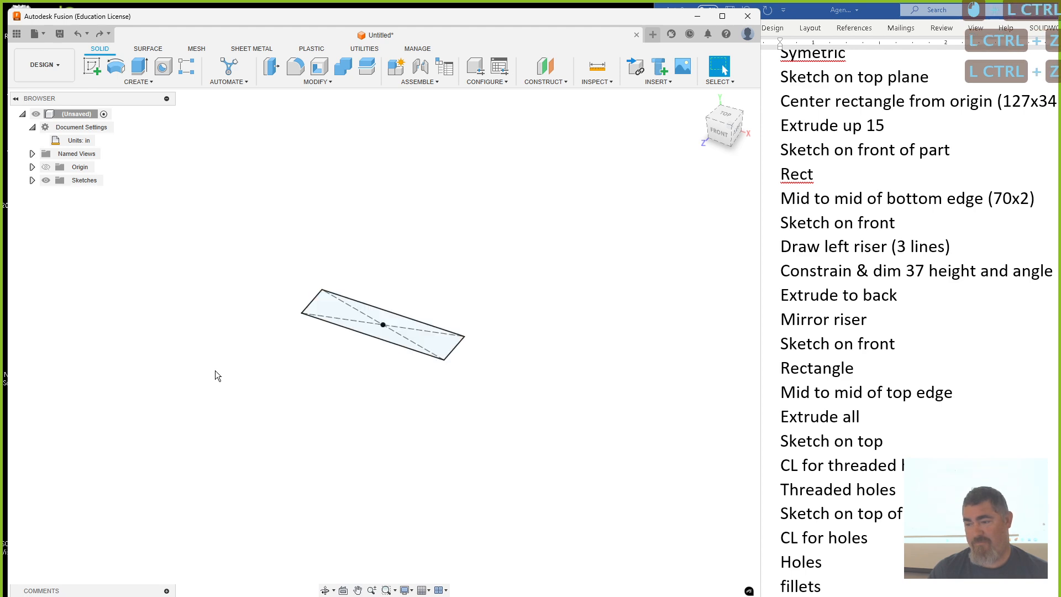
pyautogui.click(139, 66)
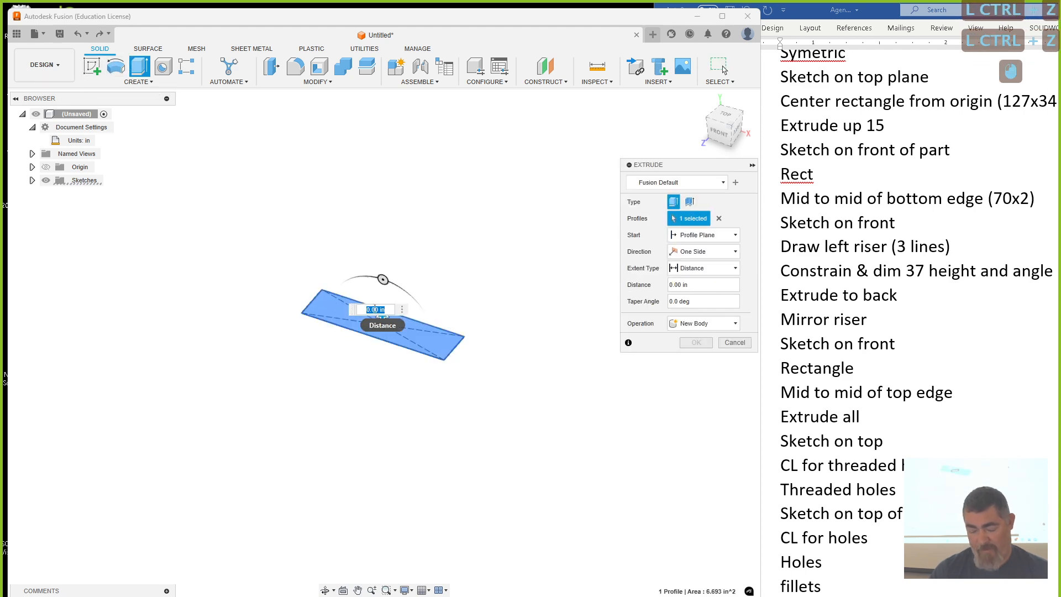
pyautogui.write('15mm')
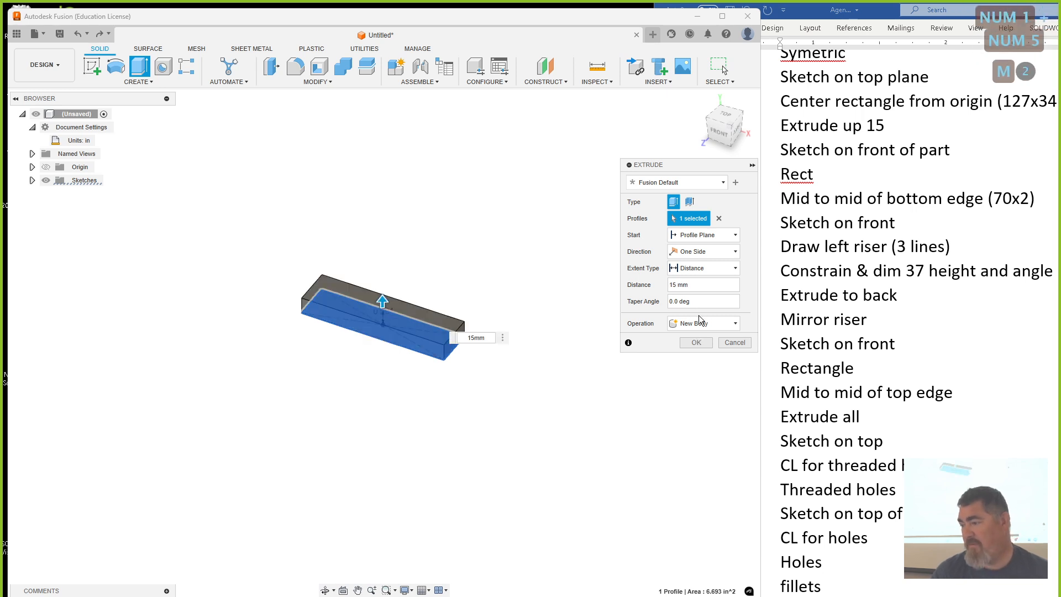
pyautogui.click(703, 323)
pyautogui.click(702, 382)
pyautogui.click(695, 342)
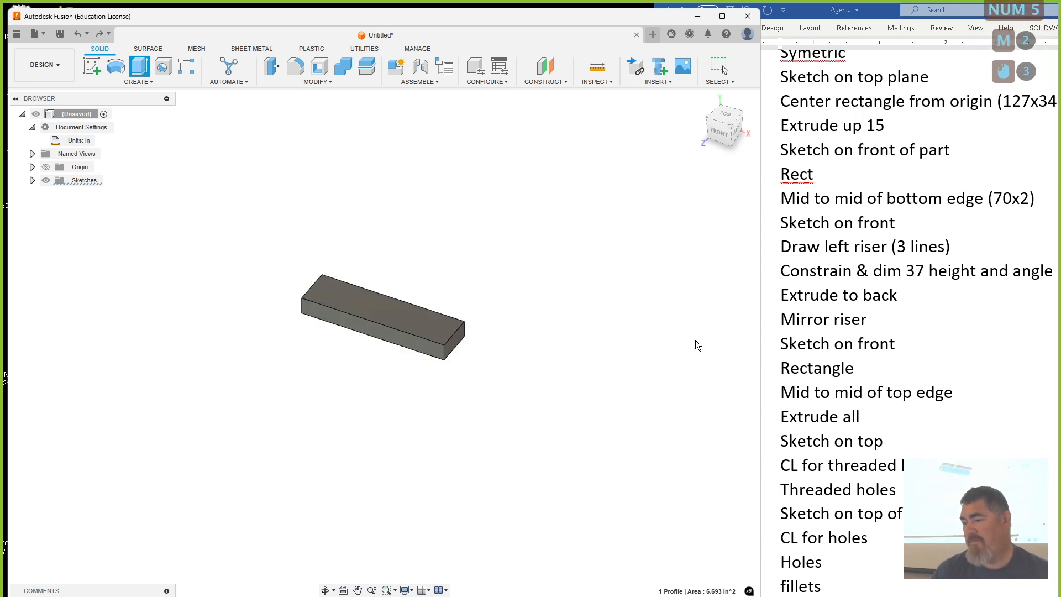
# Step: Set the document's active units to Millimeter again
pyautogui.click(93, 141)
pyautogui.click(688, 182)
pyautogui.click(694, 208)
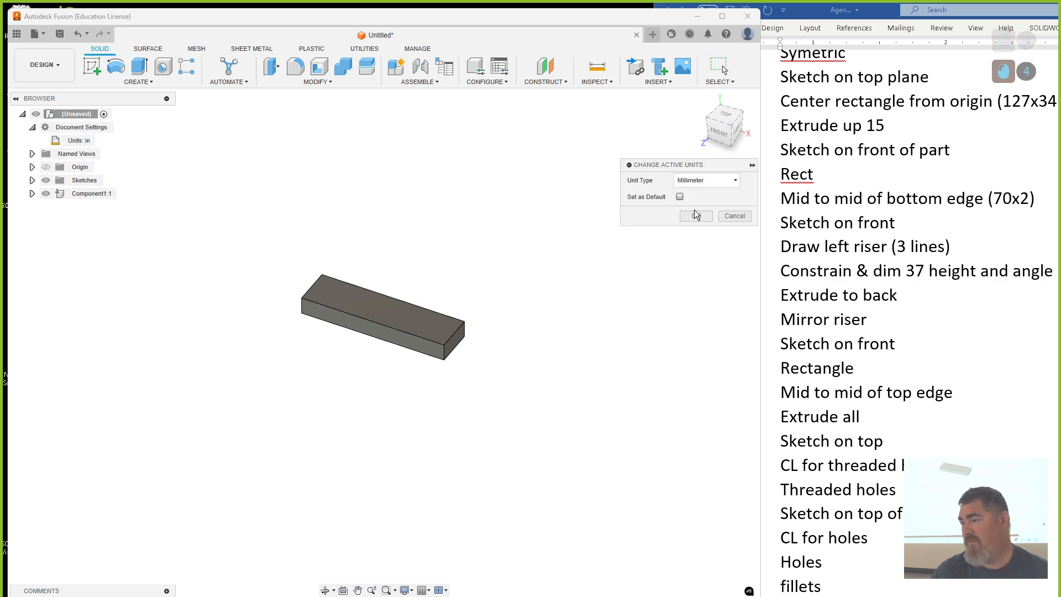
pyautogui.click(696, 216)
# Step: Start a sketch on the block's front face and draw a two-point rectangle that overlaps the block's bottom edge
pyautogui.scroll(3, 323, 356)
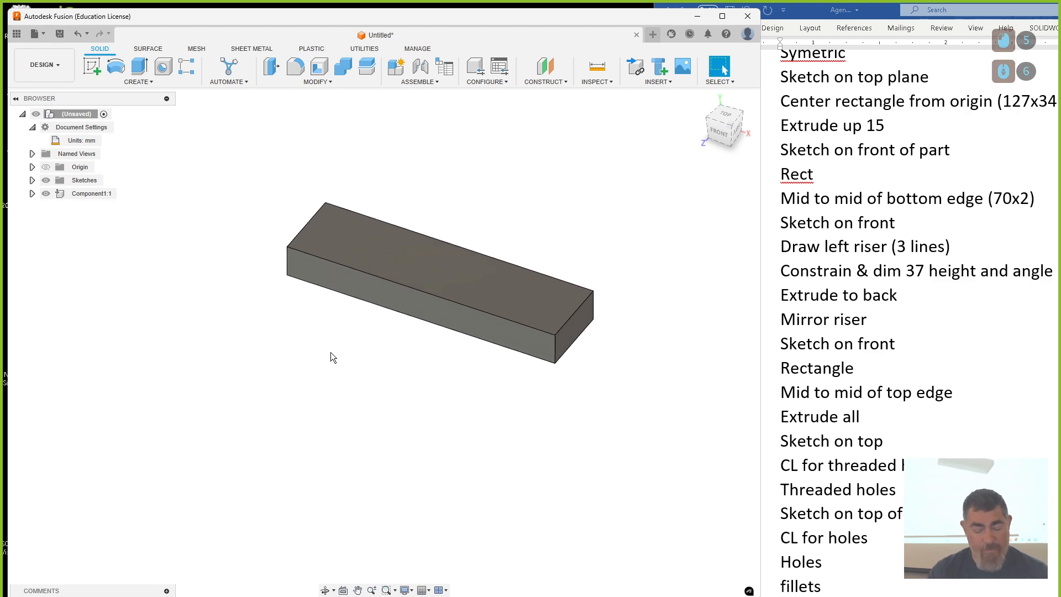
pyautogui.click(91, 67)
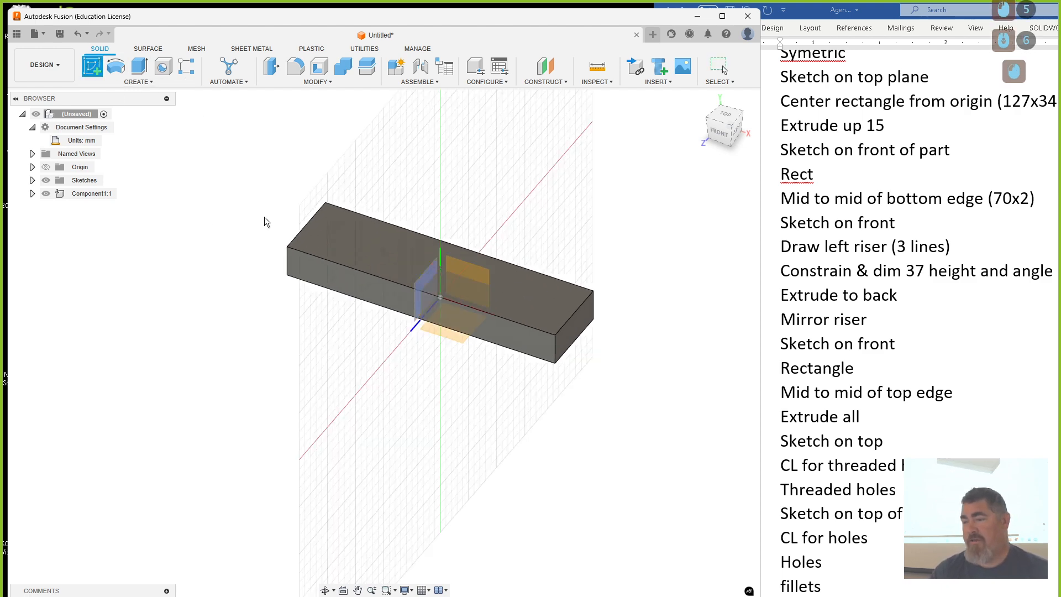
pyautogui.click(360, 288)
pyautogui.press('r')
pyautogui.scroll(4, 360, 286)
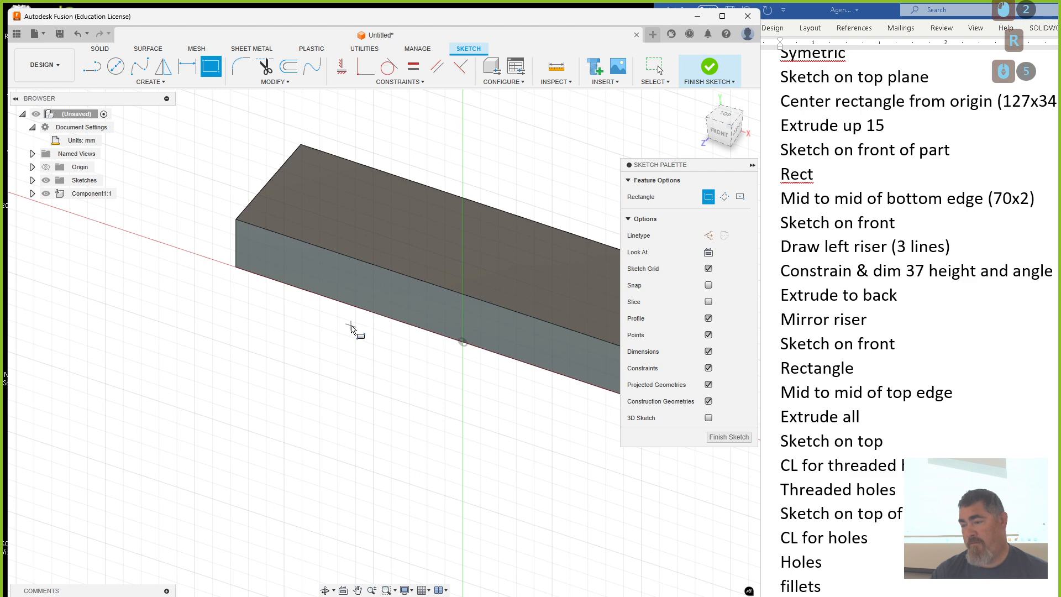
pyautogui.click(351, 326)
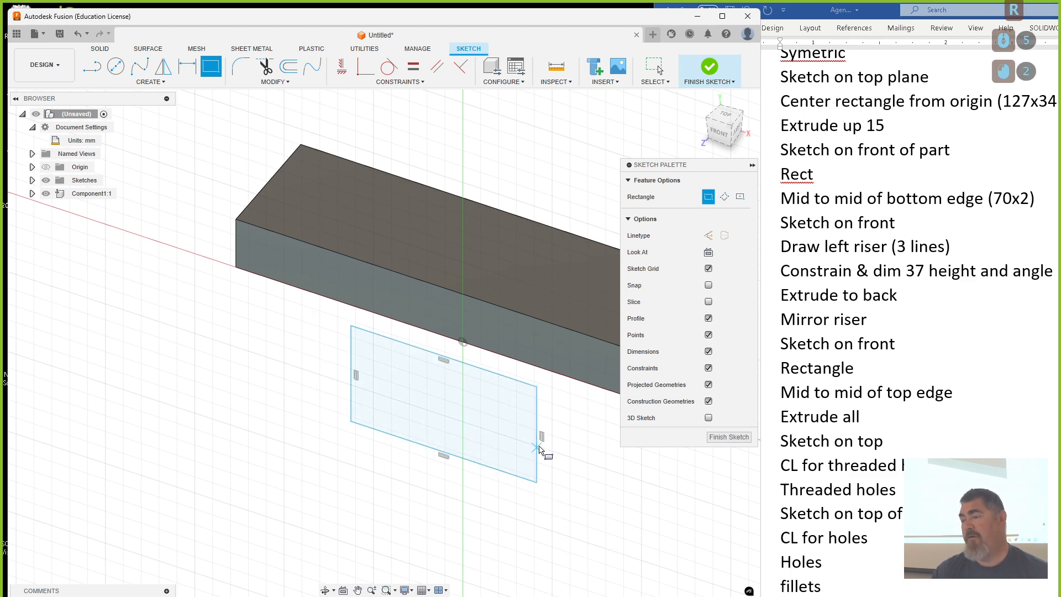
pyautogui.press('Escape')
pyautogui.moveTo(536, 387); pyautogui.dragTo(573, 349)
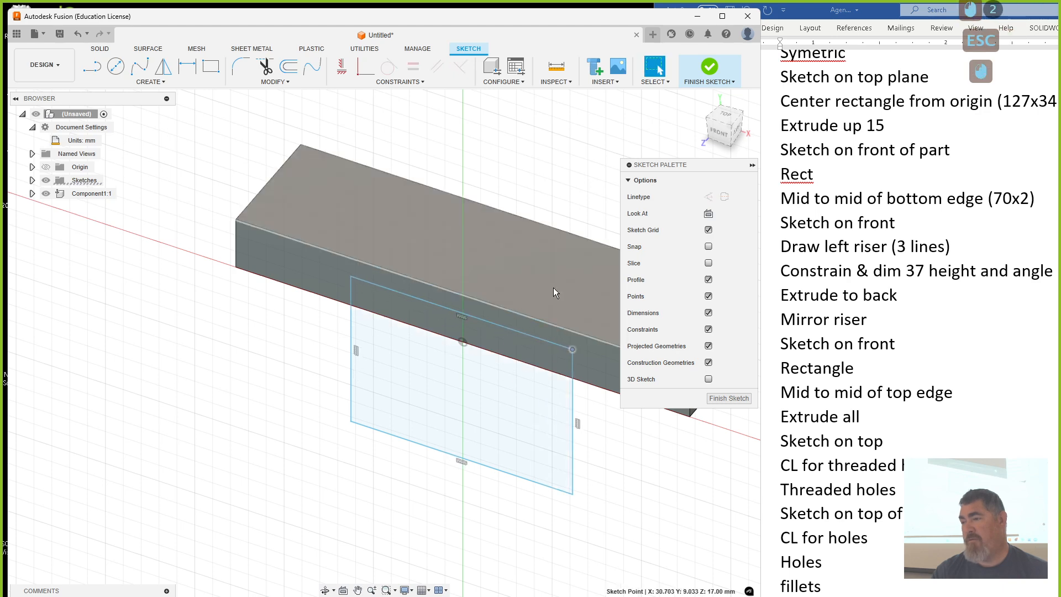
# Step: Apply a MidPoint constraint between the block's bottom front edge and the rectangle's lower side
pyautogui.click(450, 84)
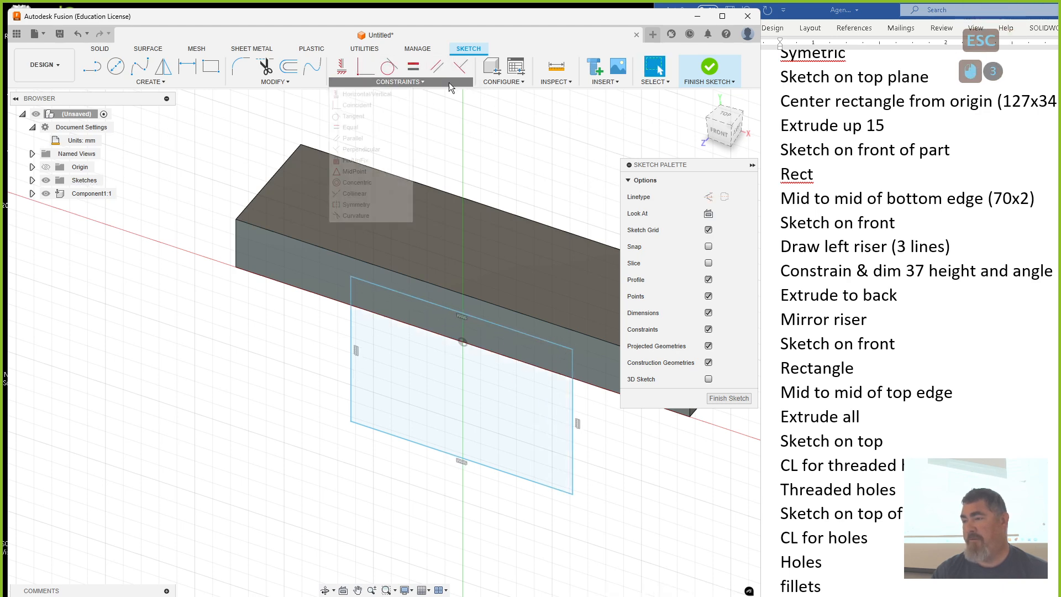
pyautogui.click(353, 171)
pyautogui.click(441, 341)
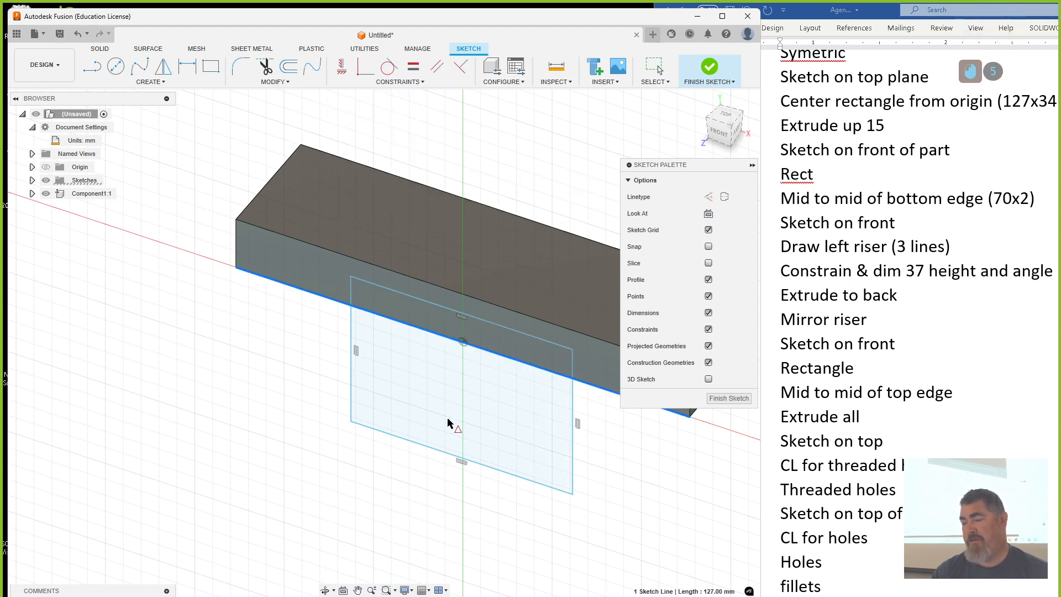
pyautogui.click(433, 448)
pyautogui.press('Escape')
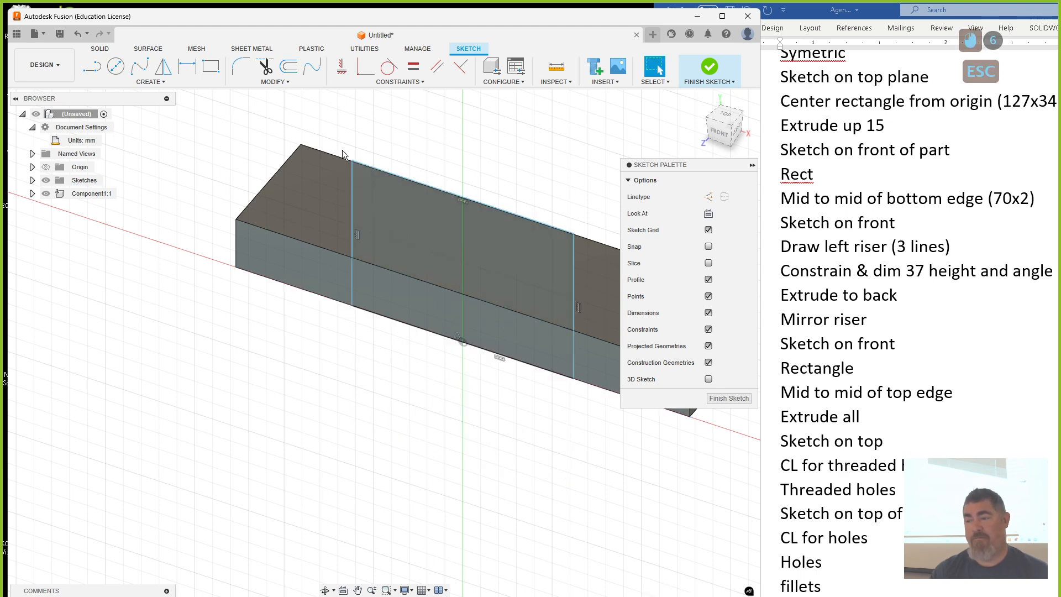
# Step: Shrink the rectangle to fit within the front face and dimension it 70 mm long by 2 mm high
pyautogui.moveTo(352, 158)
pyautogui.mouseDown()
pyautogui.moveTo(390, 303)
pyautogui.moveTo(379, 290)
pyautogui.mouseUp()
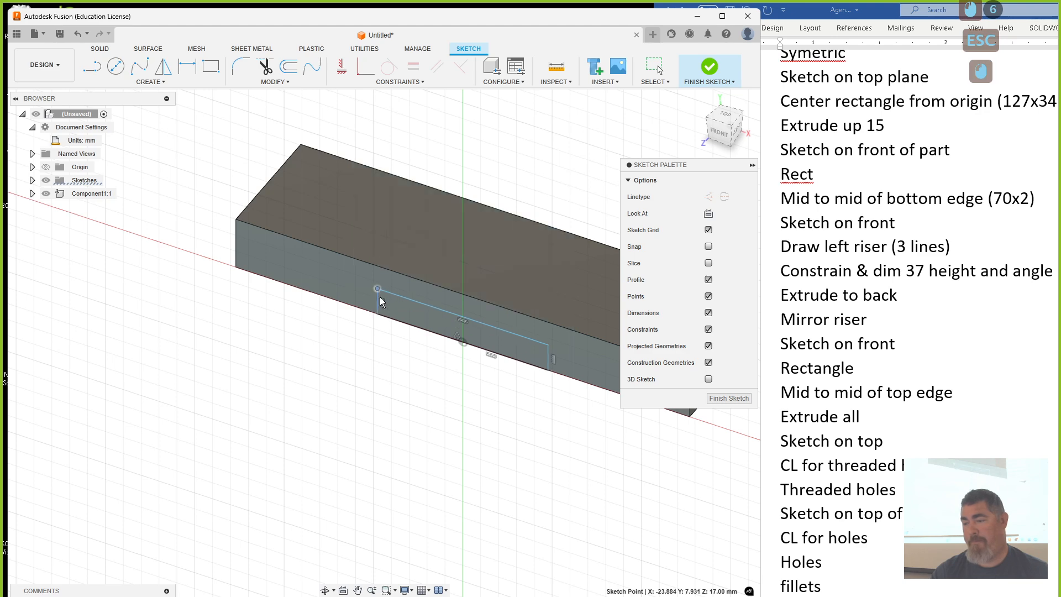
pyautogui.press('d')
pyautogui.click(429, 309)
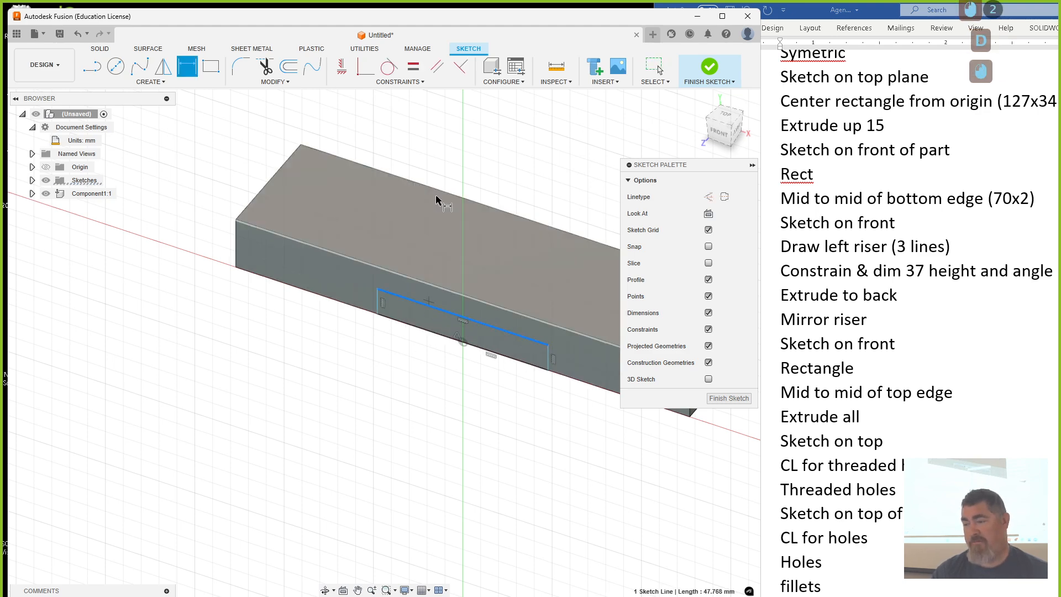
pyautogui.click(440, 153)
pyautogui.write('70')
pyautogui.press('Return')
pyautogui.moveTo(439, 152); pyautogui.dragTo(304, 280, button='middle')
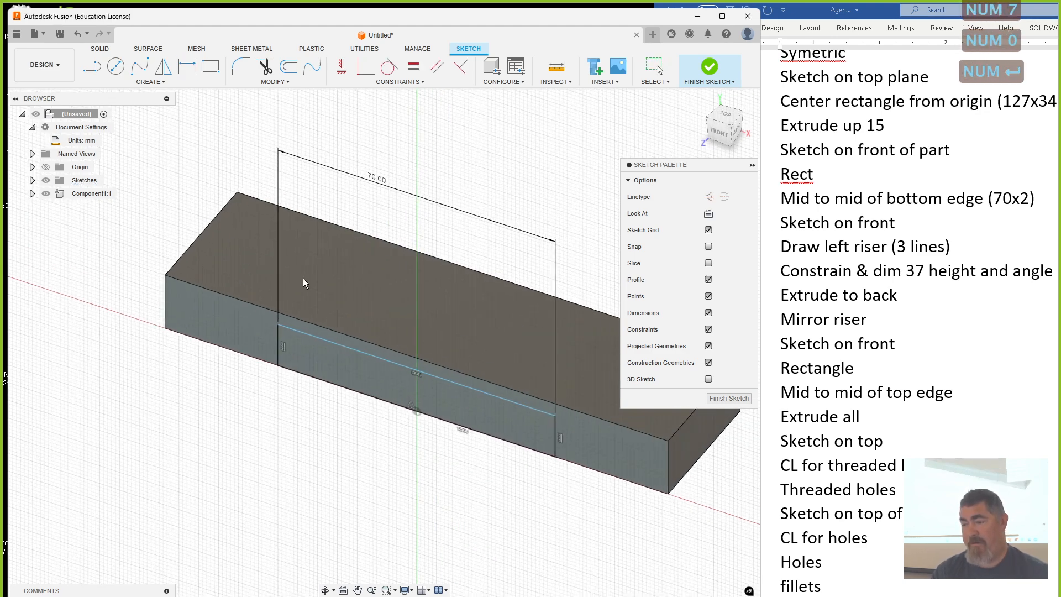
pyautogui.click(247, 390)
pyautogui.click(168, 445)
pyautogui.write('2')
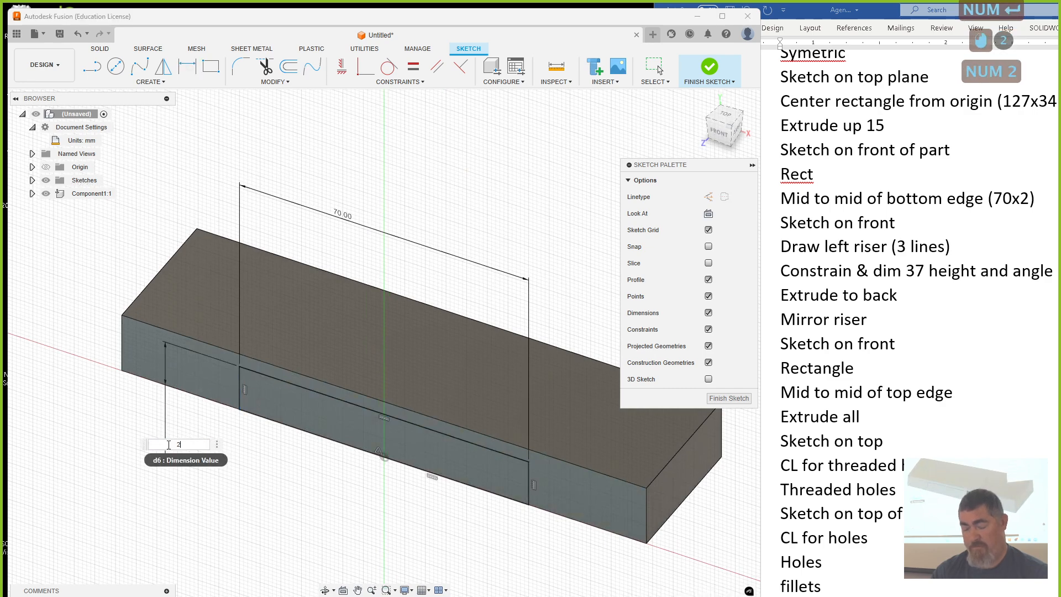
pyautogui.press('Return')
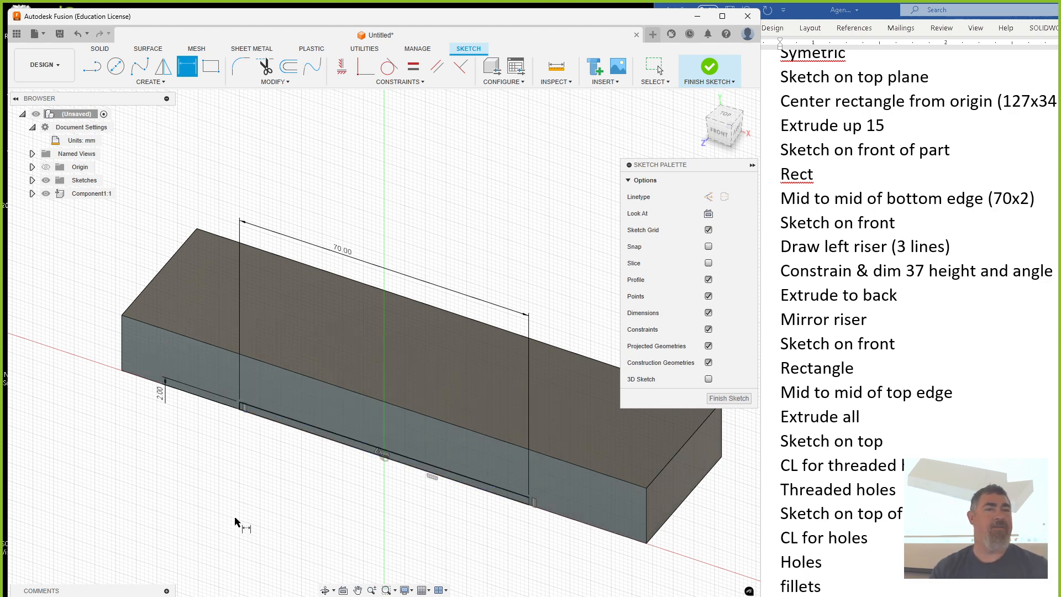
# Step: Finish the sketch and extrude the 70 x 2 mm rectangle as a cut through the whole block with extent All
pyautogui.click(712, 81)
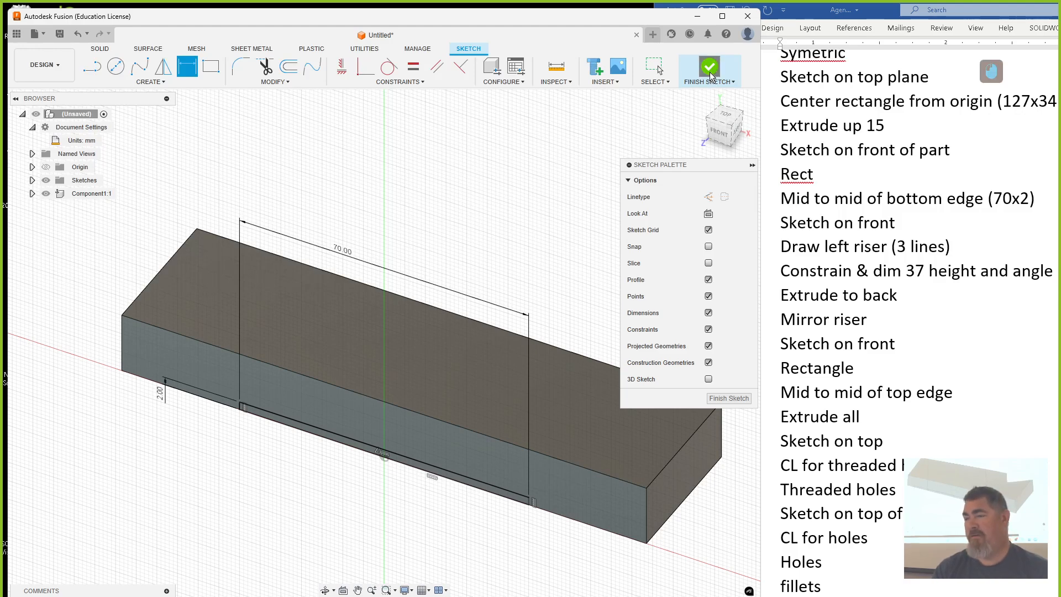
pyautogui.click(140, 68)
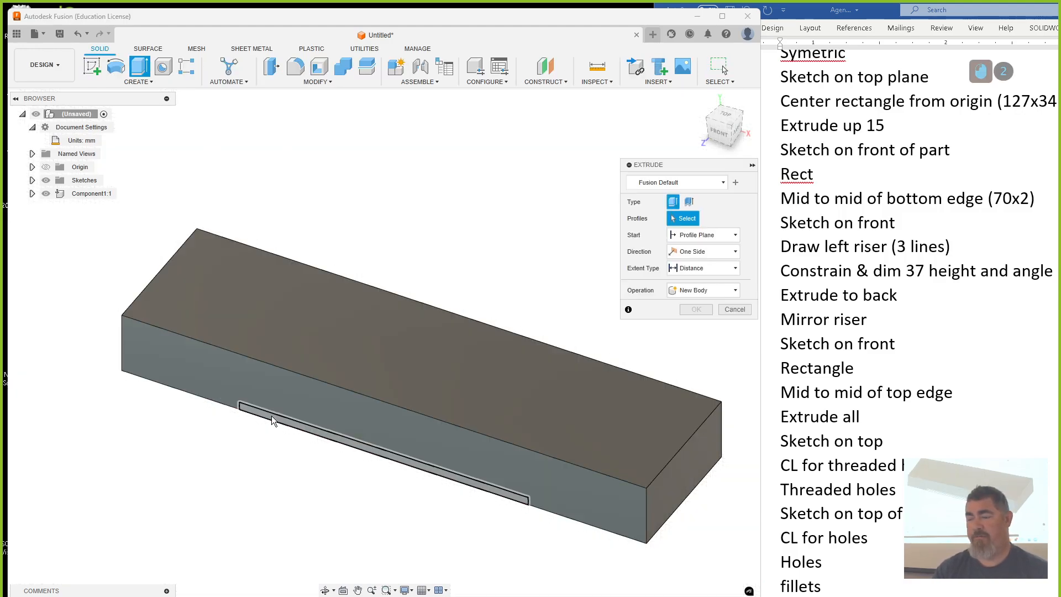
pyautogui.click(271, 415)
pyautogui.click(685, 268)
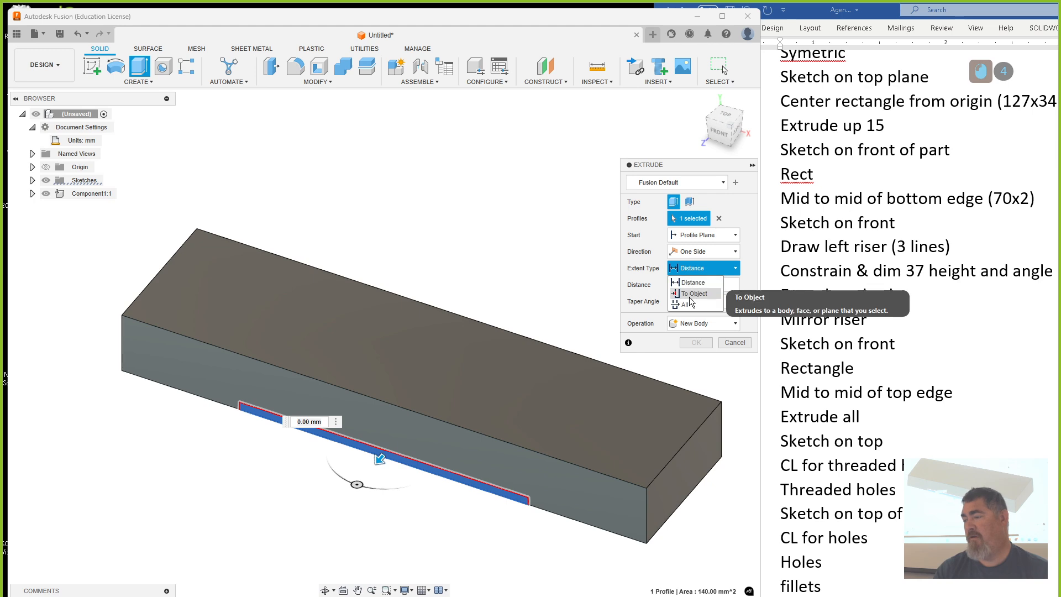
pyautogui.click(690, 302)
pyautogui.click(673, 284)
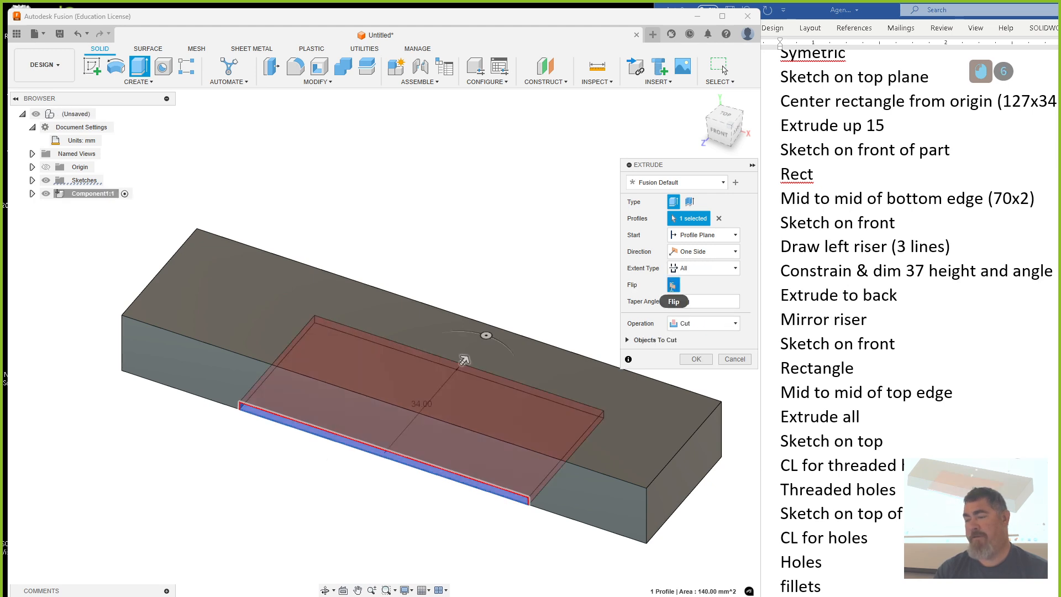
pyautogui.click(704, 358)
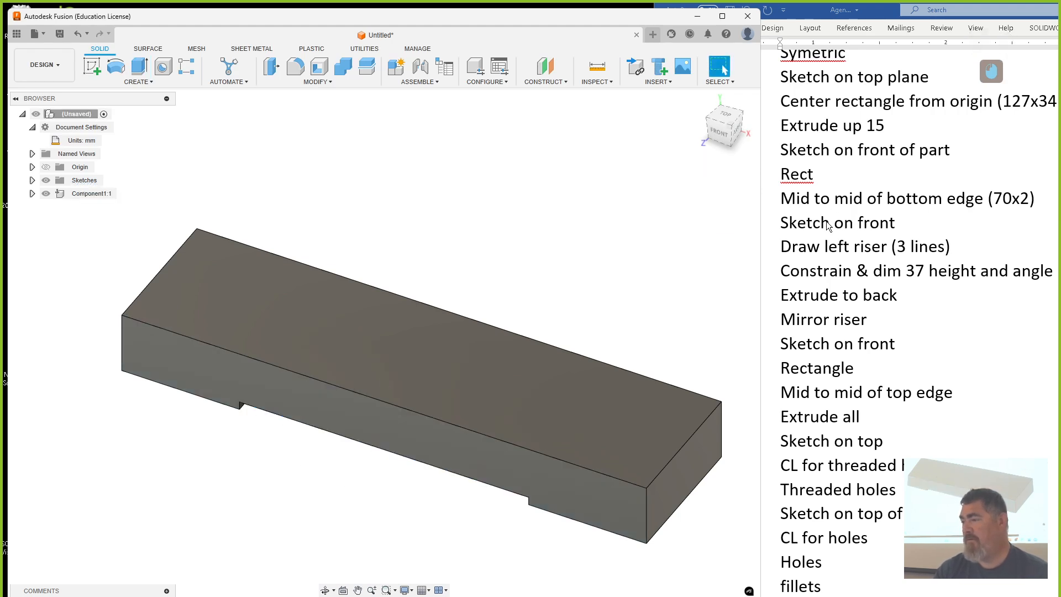
# Step: In the Word modeling plan, insert the line "Extrude all" below "Mid to mid of bottom edge (70x2)"
pyautogui.click(815, 188)
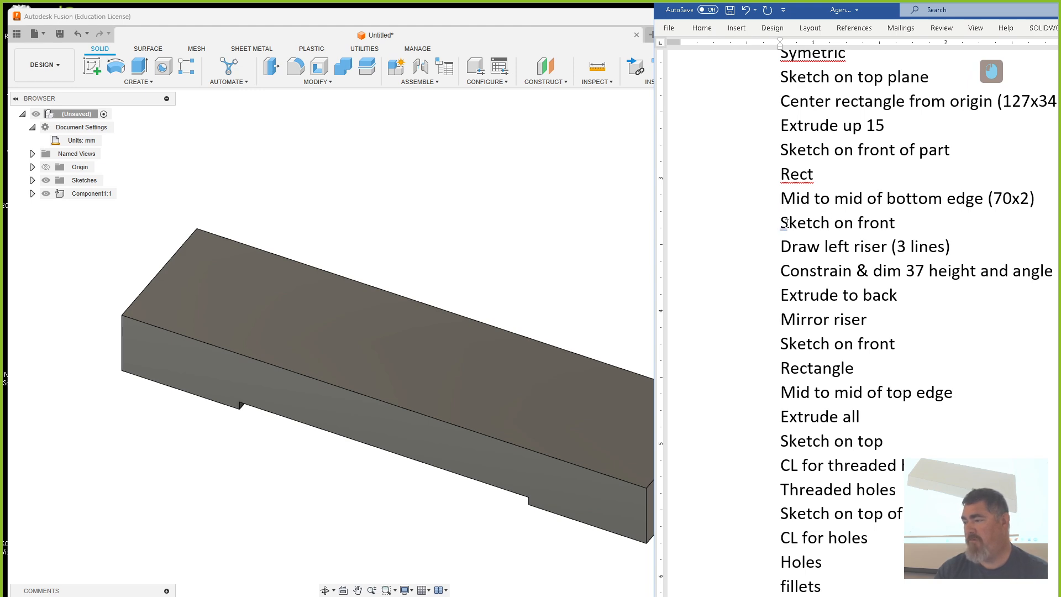
pyautogui.write('extrude a')
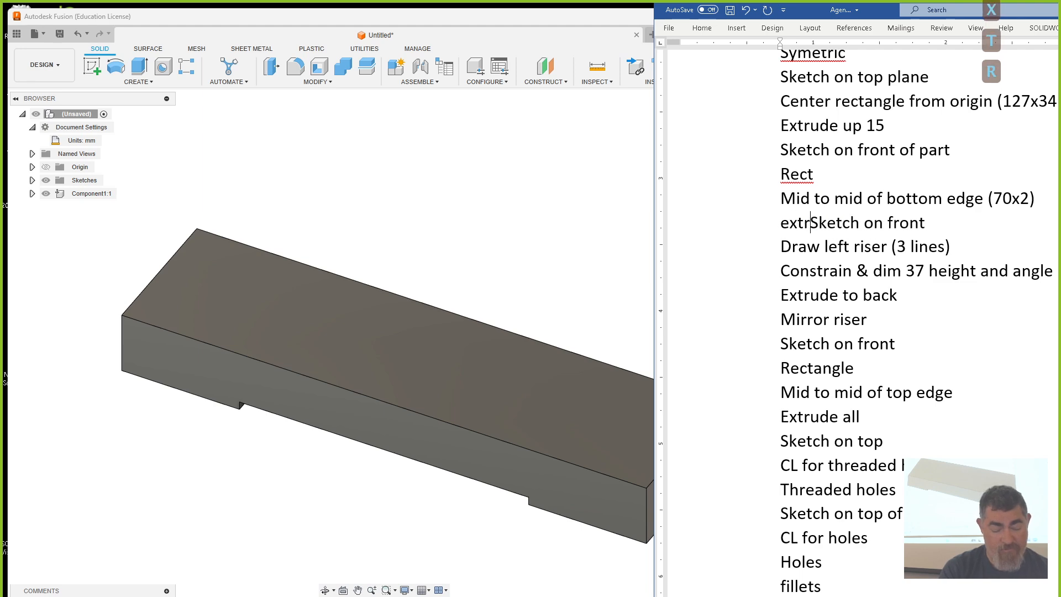
pyautogui.write('ll')
pyautogui.press('Return')
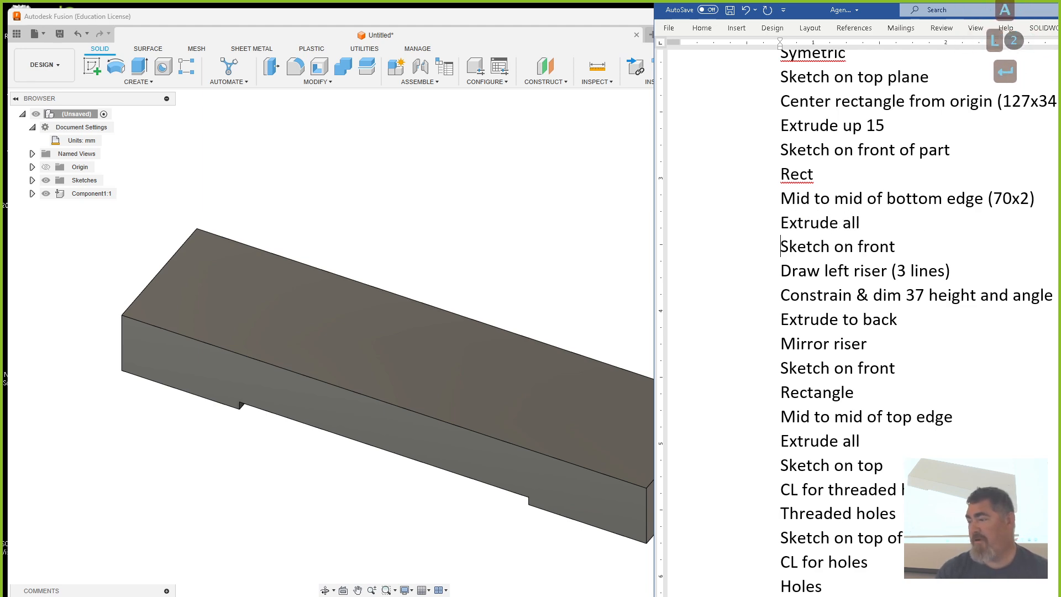
# Step: In Fusion, sketch the left riser on the block's front face with three lines: vertical from the top edge's midpoint, horizontal leftward, and slanted down to that edge
pyautogui.click(394, 175)
pyautogui.click(92, 67)
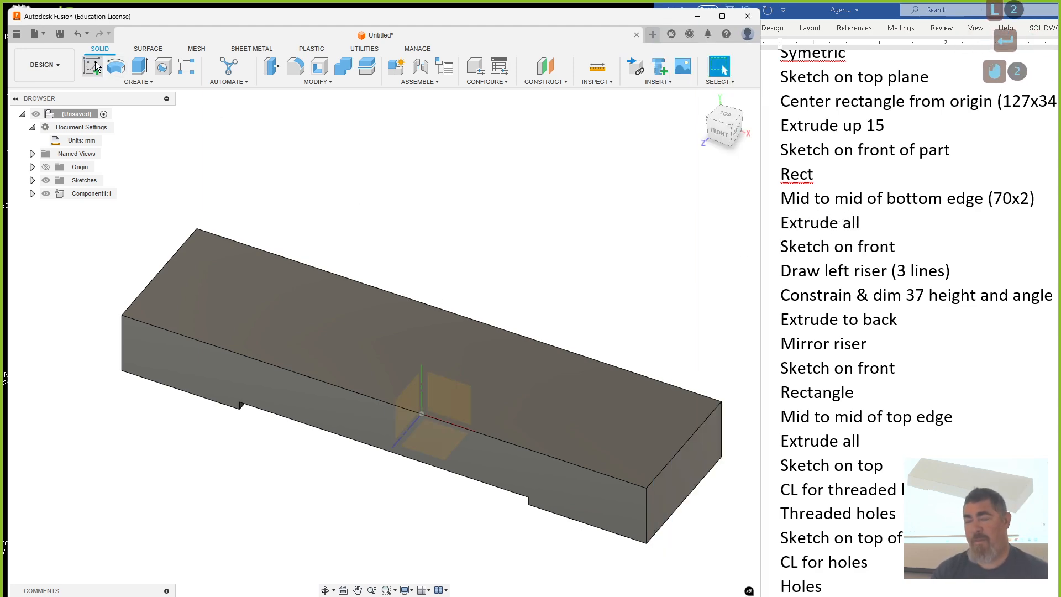
pyautogui.click(218, 358)
pyautogui.press('l')
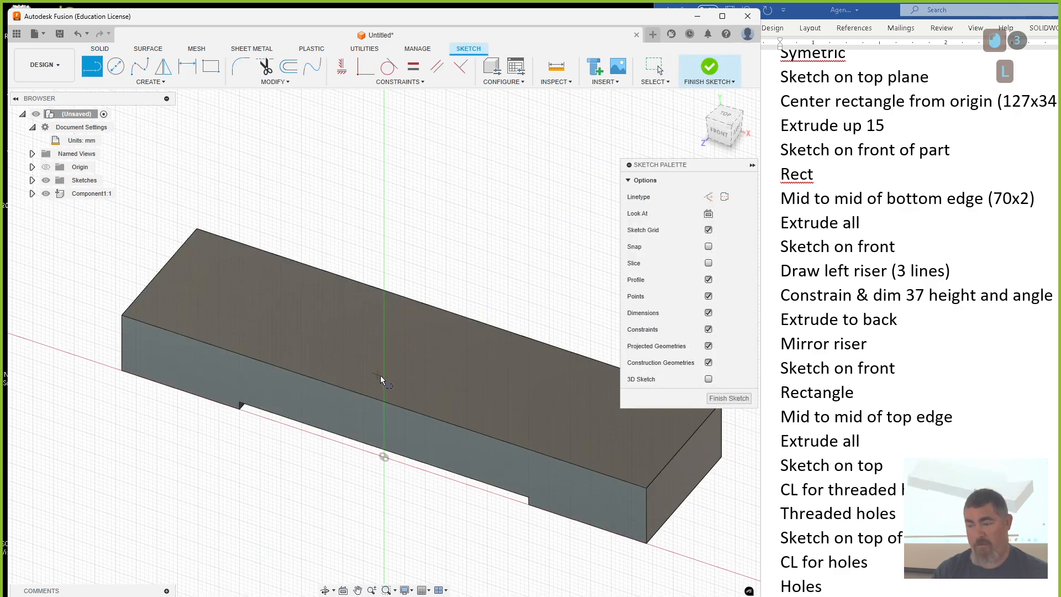
pyautogui.click(385, 406)
pyautogui.click(383, 306)
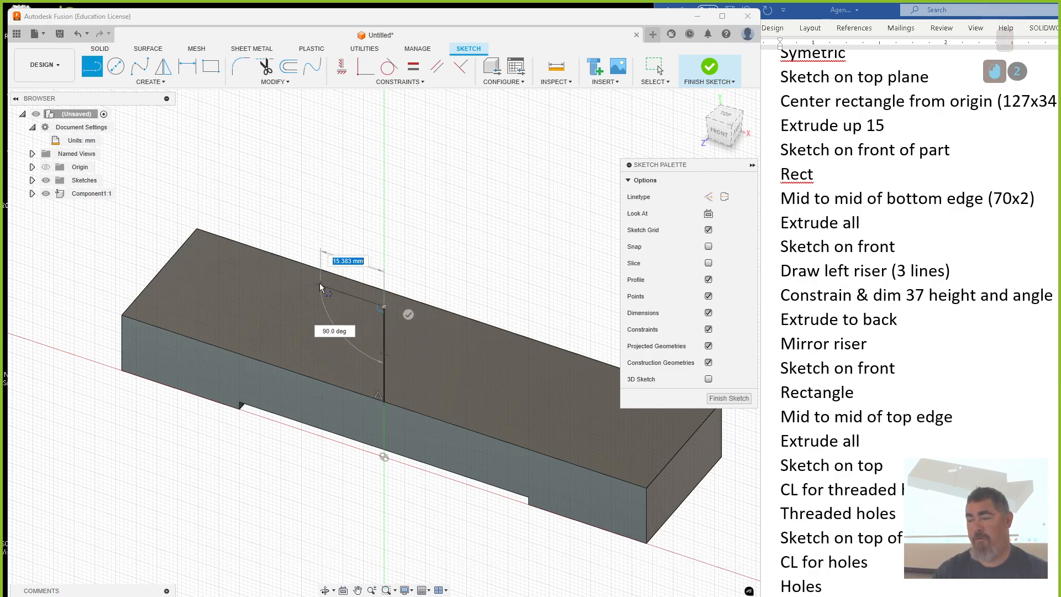
pyautogui.click(315, 283)
pyautogui.click(222, 349)
pyautogui.press('Escape')
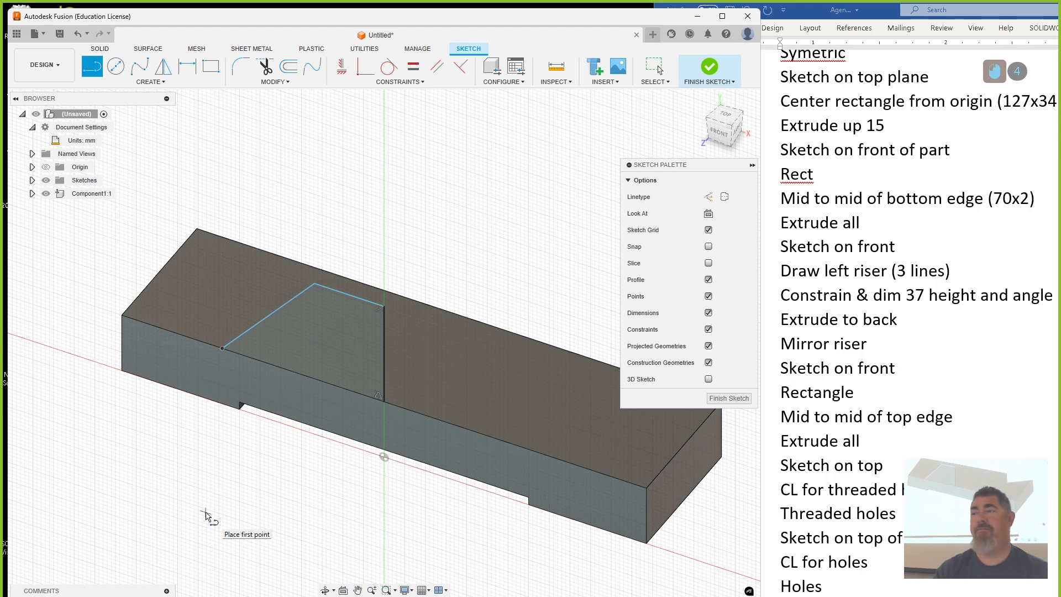
# Step: Dimension the horizontal distance from the block's upper left front corner to the foot of the riser's slanted line as 27.61 mm
pyautogui.press('d')
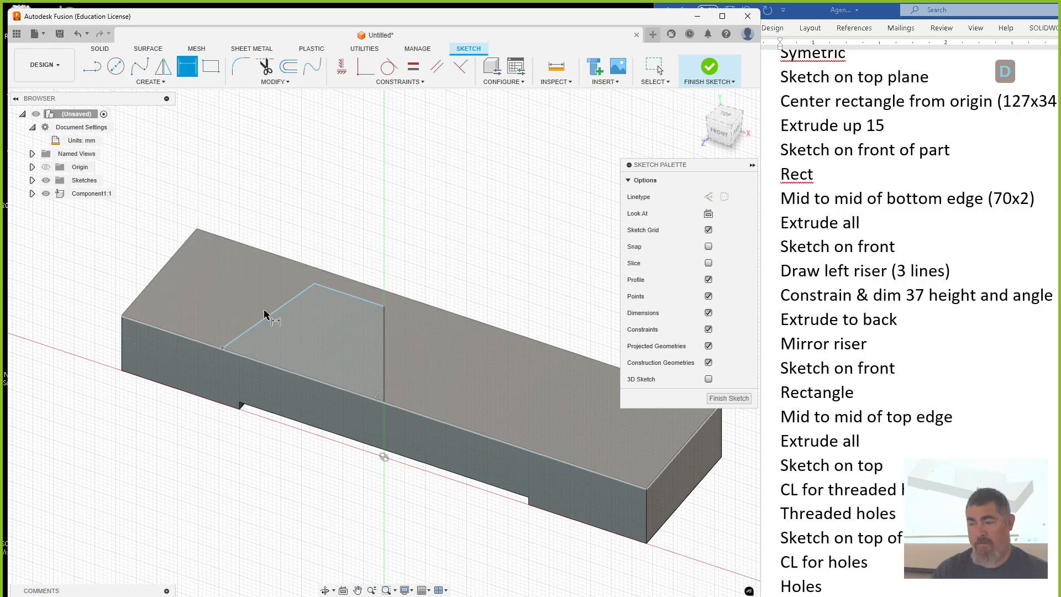
pyautogui.click(222, 348)
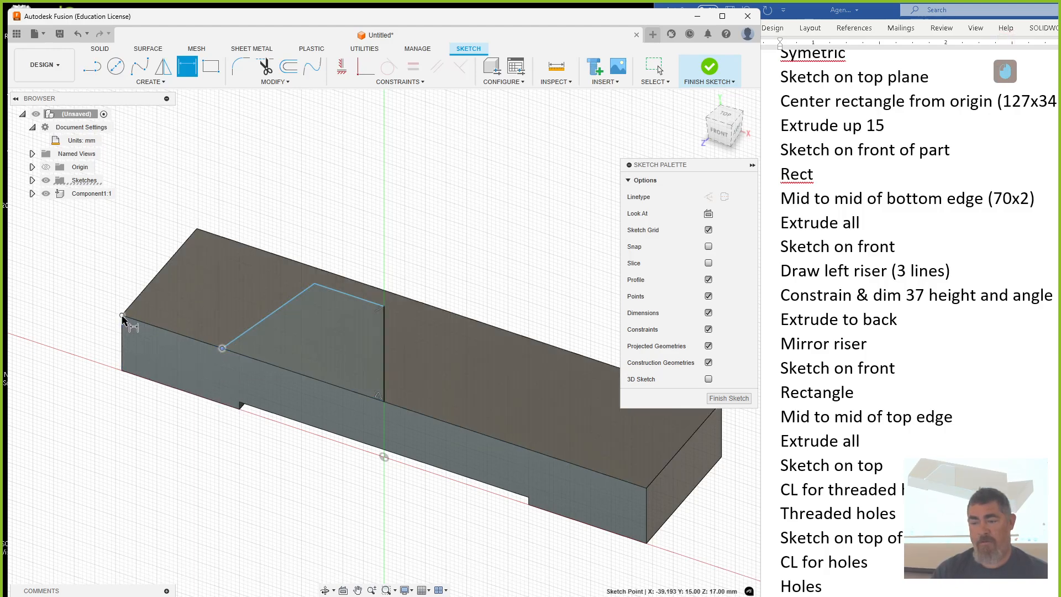
pyautogui.click(122, 316)
pyautogui.click(111, 248)
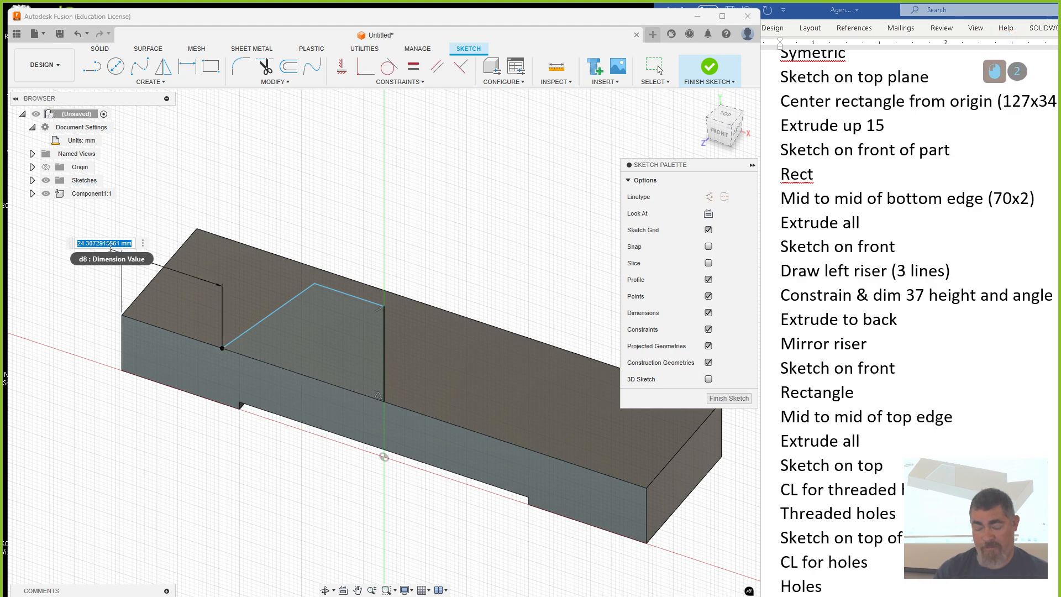
pyautogui.write('27.61')
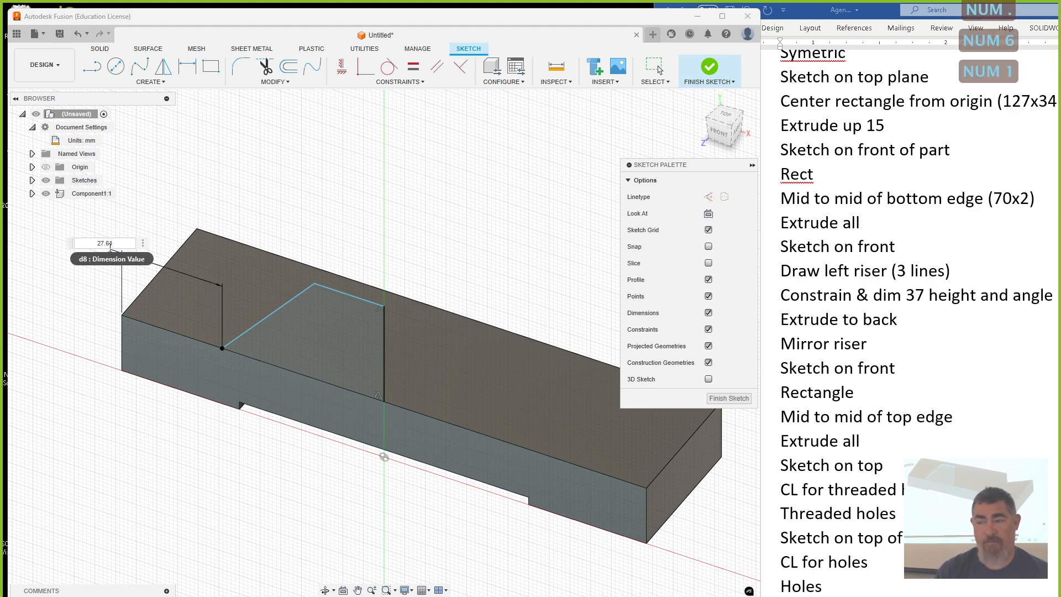
pyautogui.press('Return')
# Step: Dimension the outer angle between the block's top front edge and the riser's slanted line as 105 degrees
pyautogui.click(177, 335)
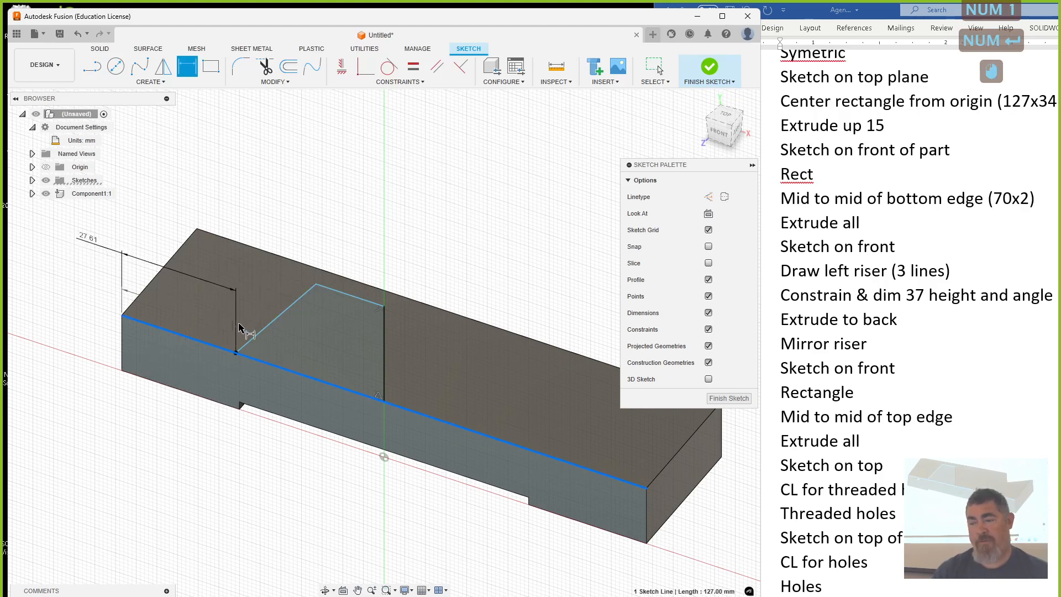
pyautogui.click(264, 328)
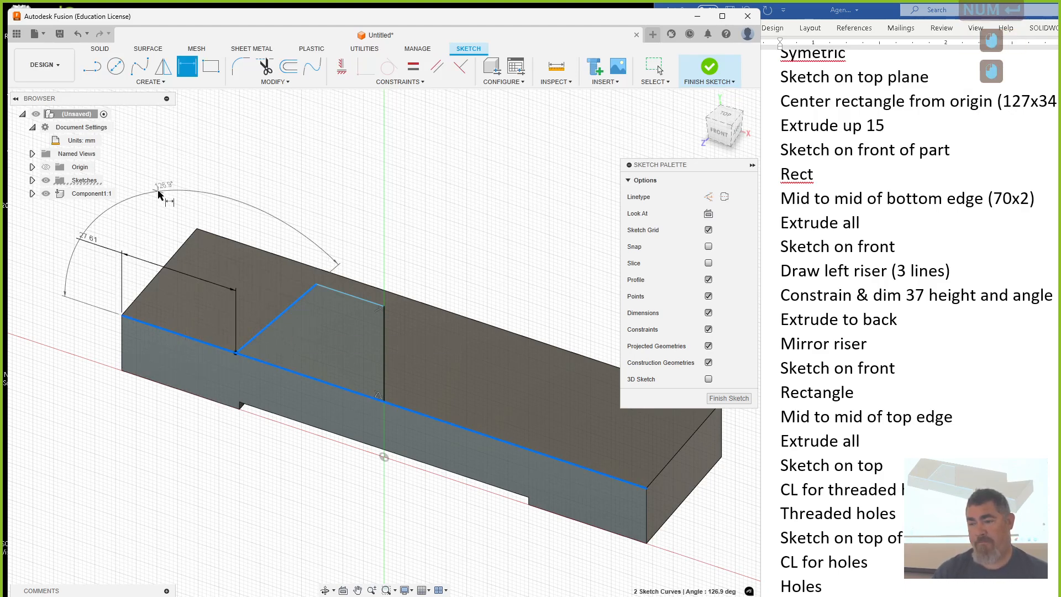
pyautogui.click(163, 203)
pyautogui.write('105')
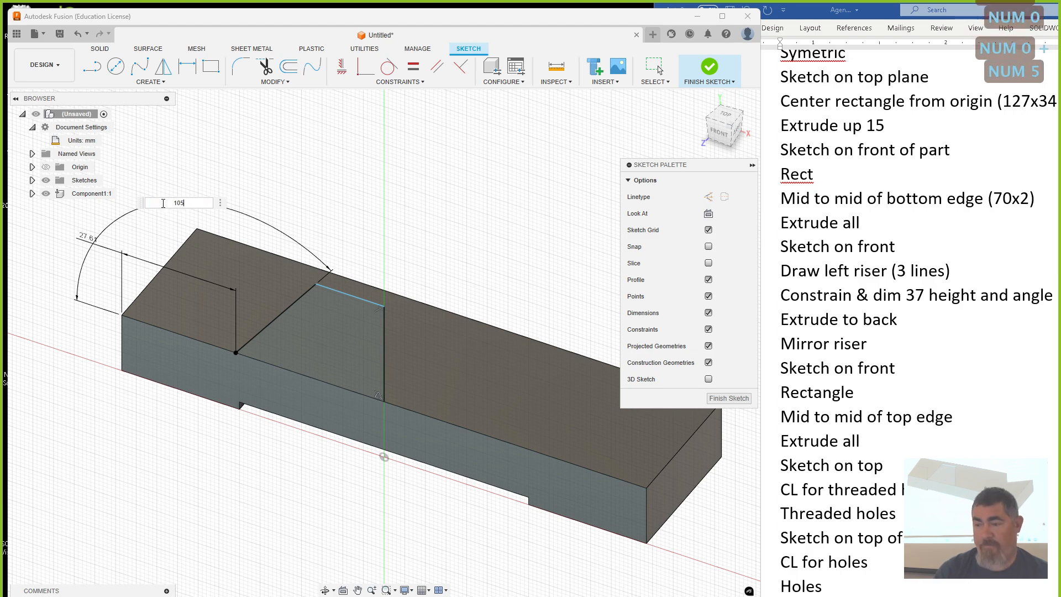
pyautogui.press('Return')
# Step: Dimension the riser's top line 37 mm above the block's bottom edge and finish the sketch
pyautogui.click(194, 399)
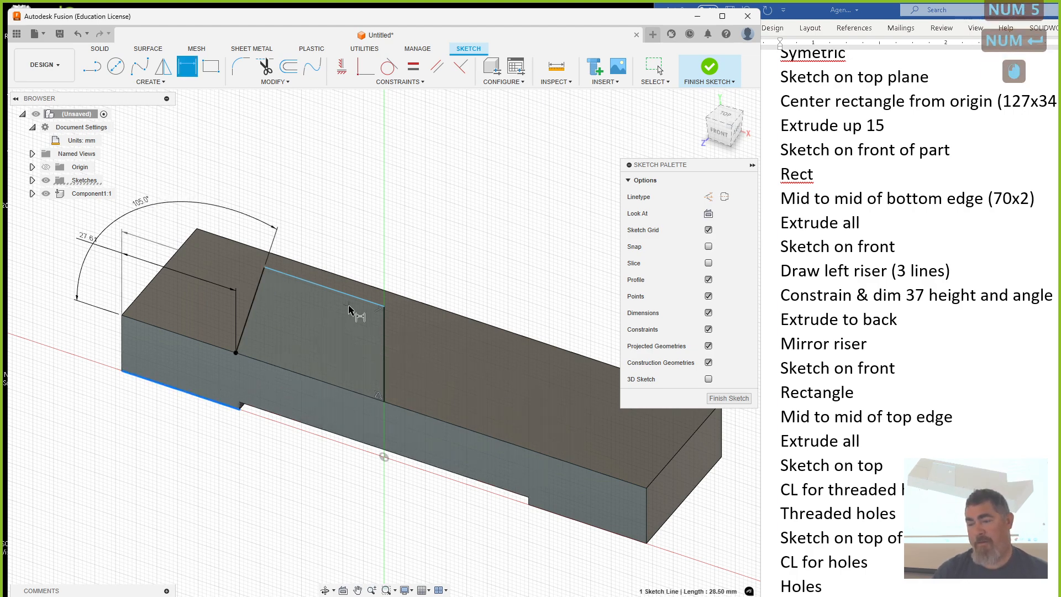
pyautogui.click(351, 308)
pyautogui.click(65, 320)
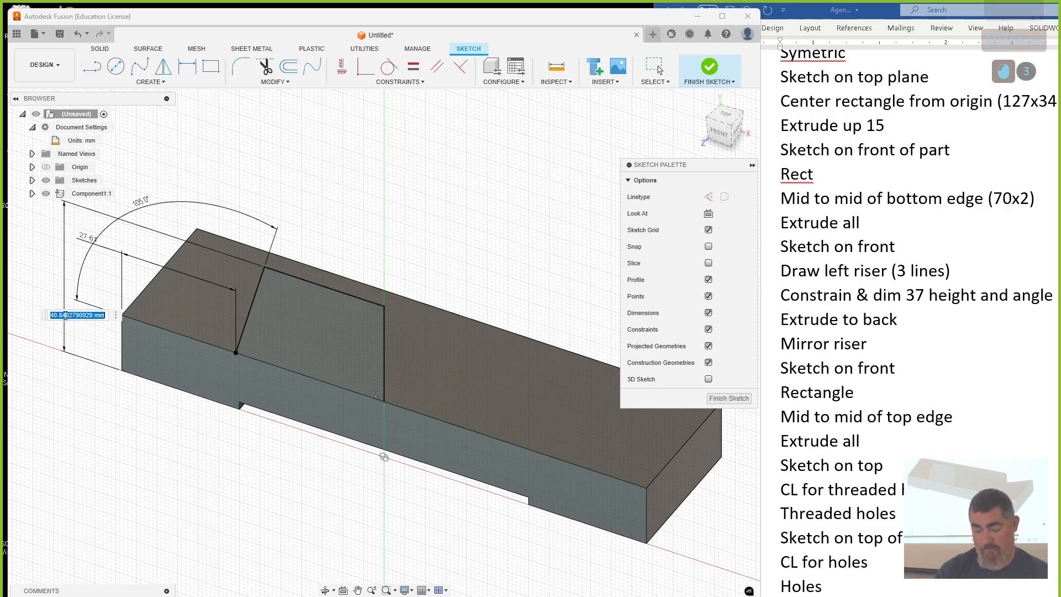
pyautogui.write('37')
pyautogui.press('Return')
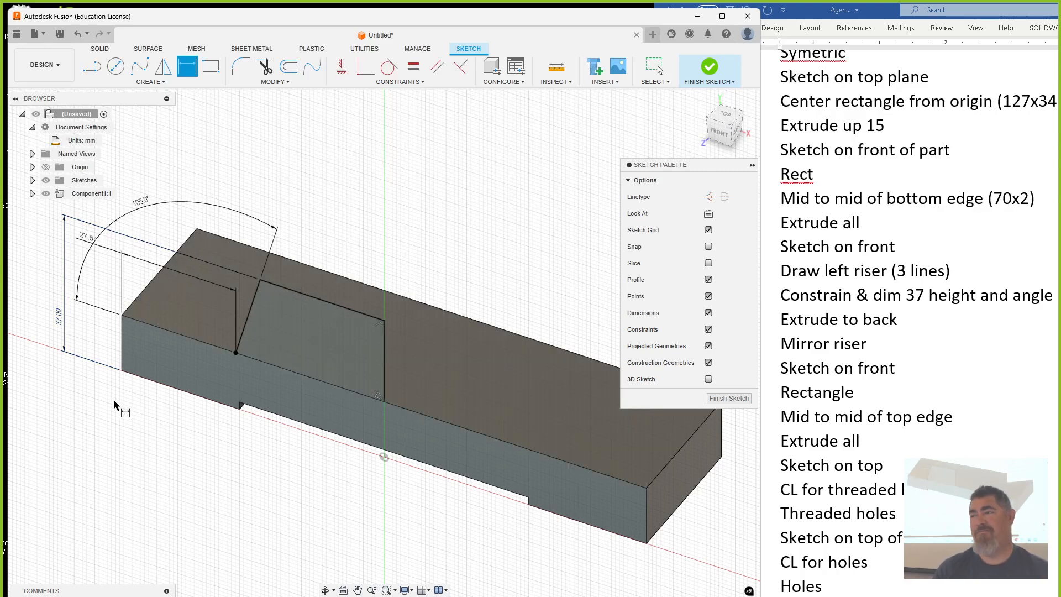
pyautogui.click(710, 70)
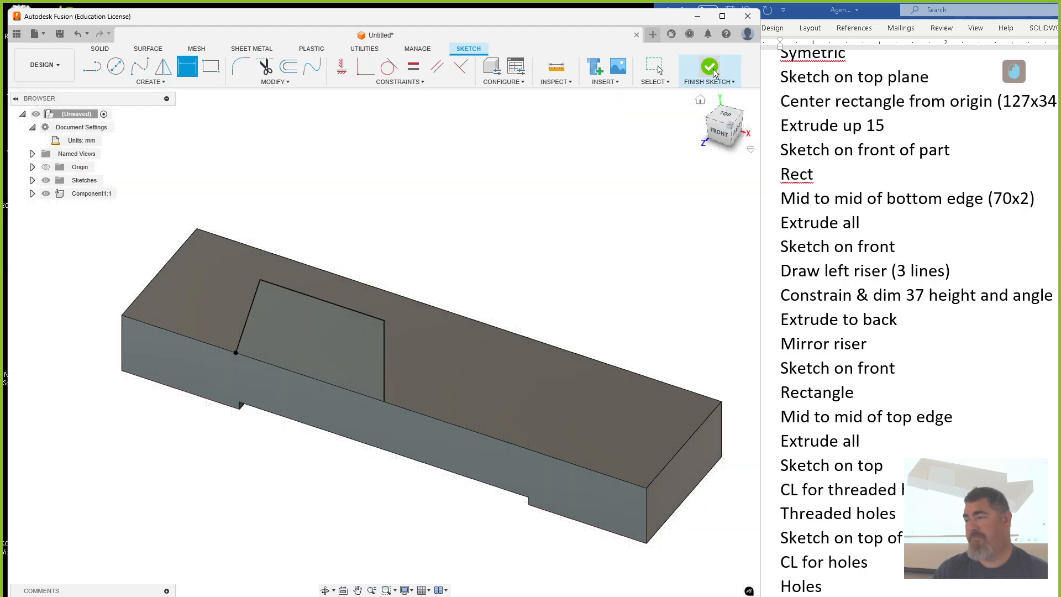
# Step: Extrude the riser profile to the block's back face, using the To Object extent and joining it to the block
pyautogui.click(140, 67)
pyautogui.click(327, 328)
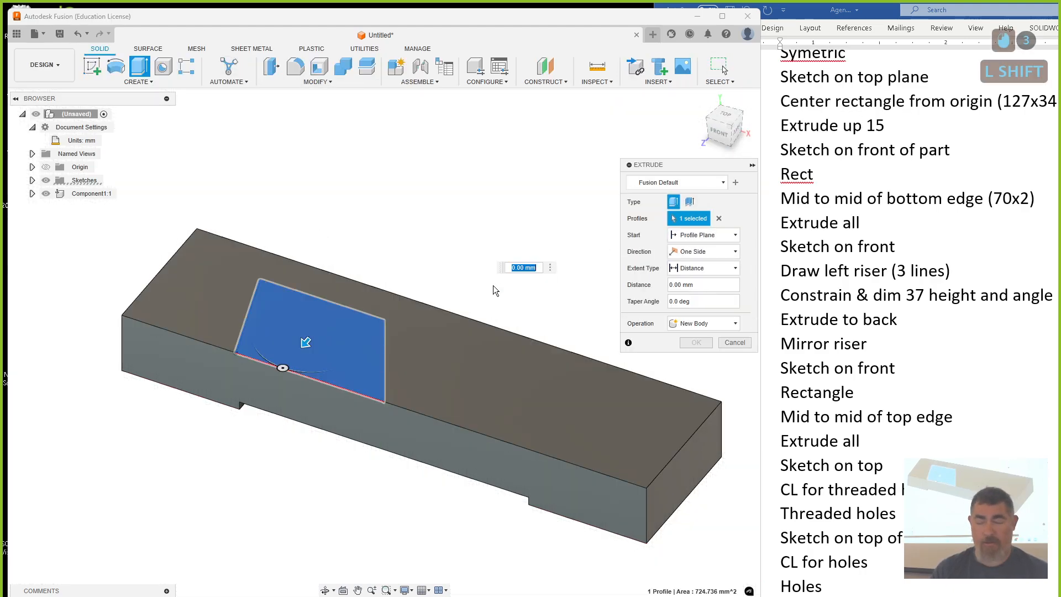
pyautogui.keyDown('shift'); pyautogui.moveTo(492, 285); pyautogui.dragTo(673, 276, button='middle'); pyautogui.keyUp('shift')
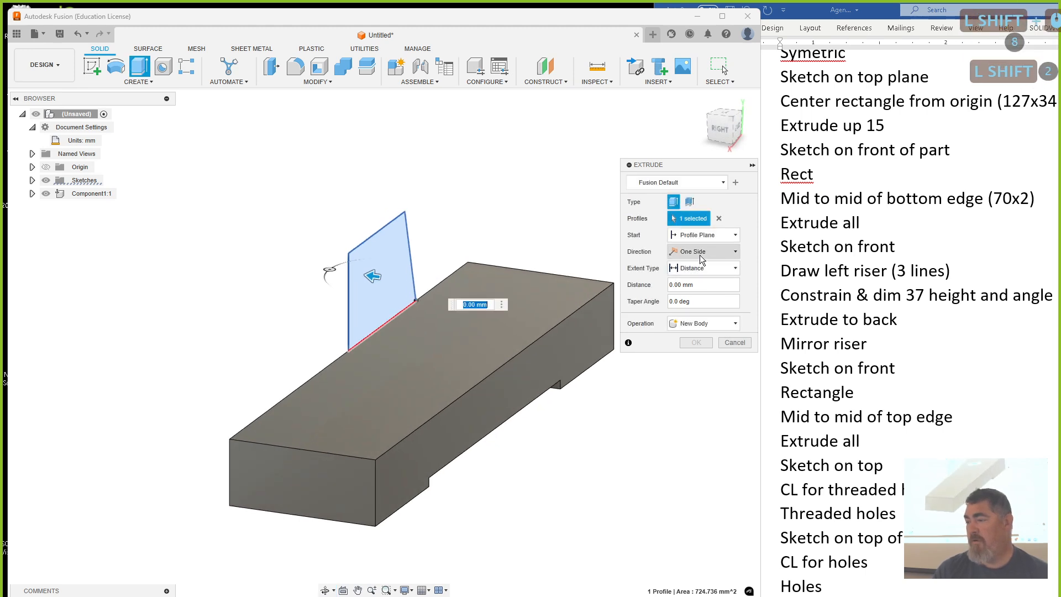
pyautogui.click(700, 268)
pyautogui.click(700, 293)
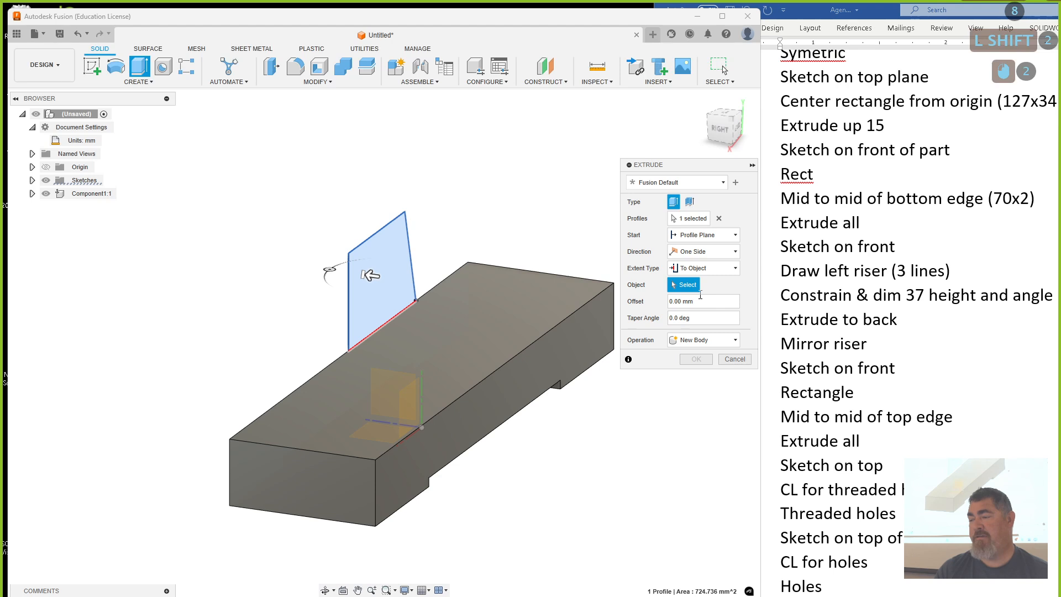
pyautogui.click(576, 350)
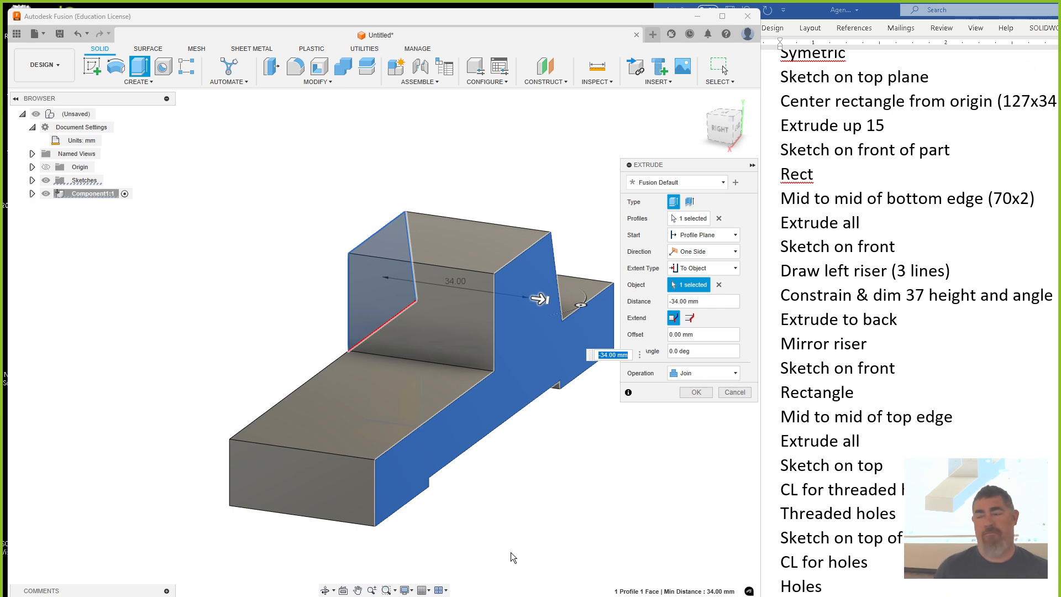
pyautogui.click(694, 394)
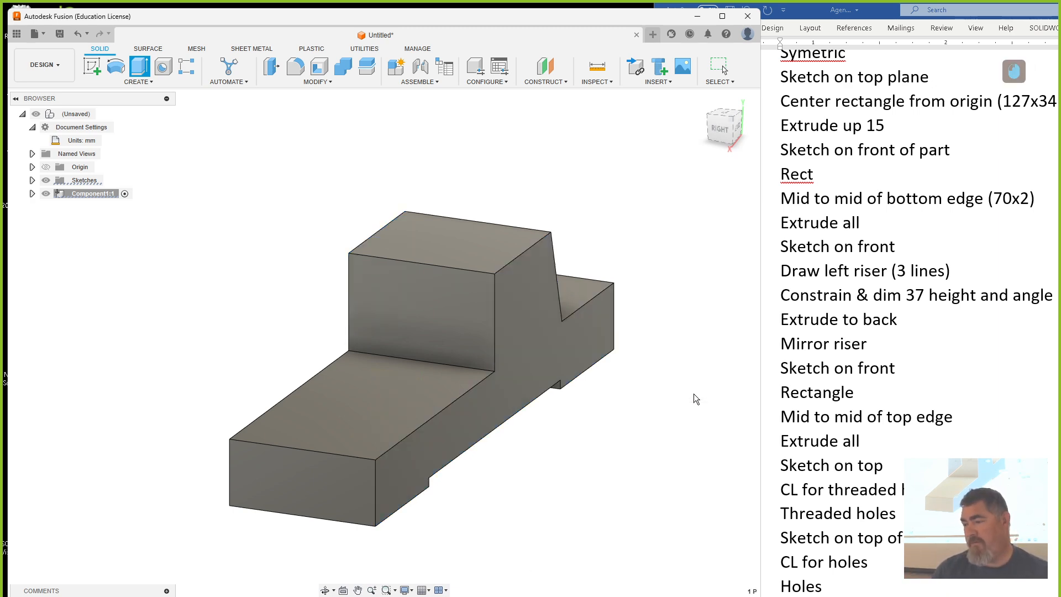
# Step: Mirror the riser extrusion as a feature across its vertical center face, and check the lengths of both ledges' front edges
pyautogui.click(131, 85)
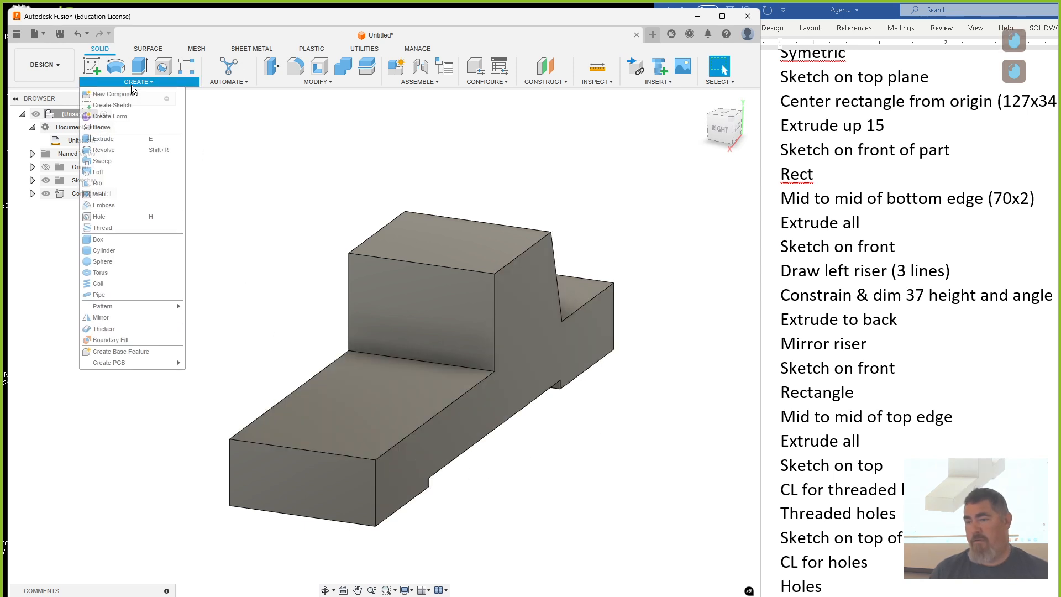
pyautogui.click(126, 318)
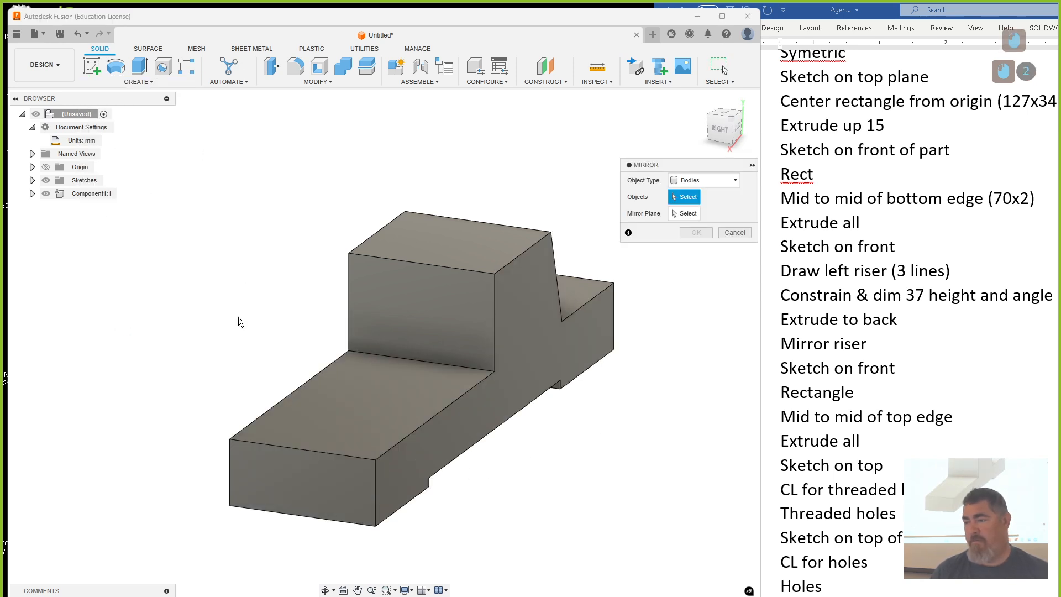
pyautogui.click(691, 180)
pyautogui.click(691, 217)
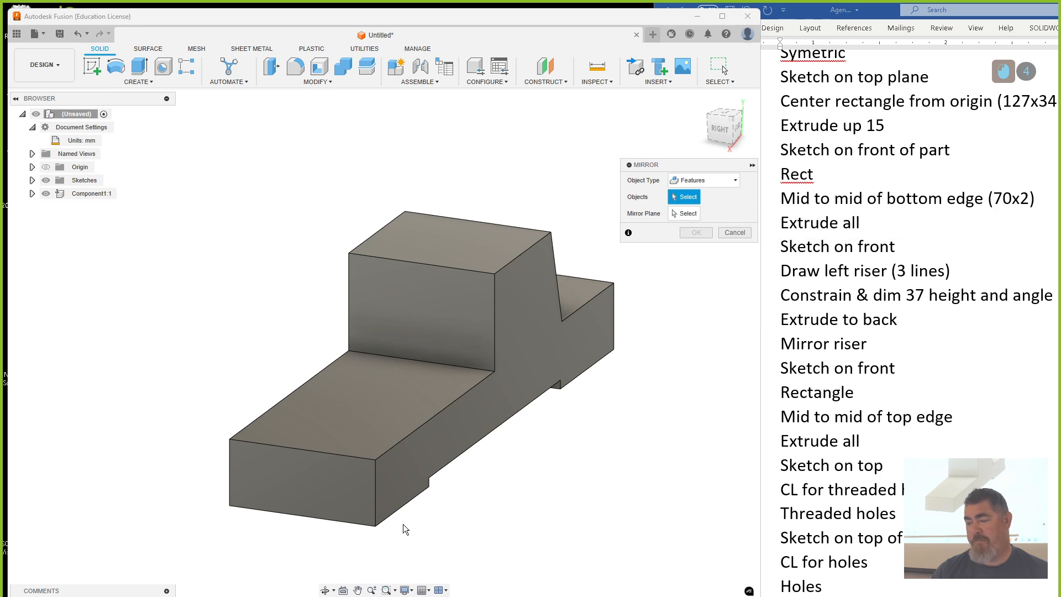
pyautogui.click(416, 363)
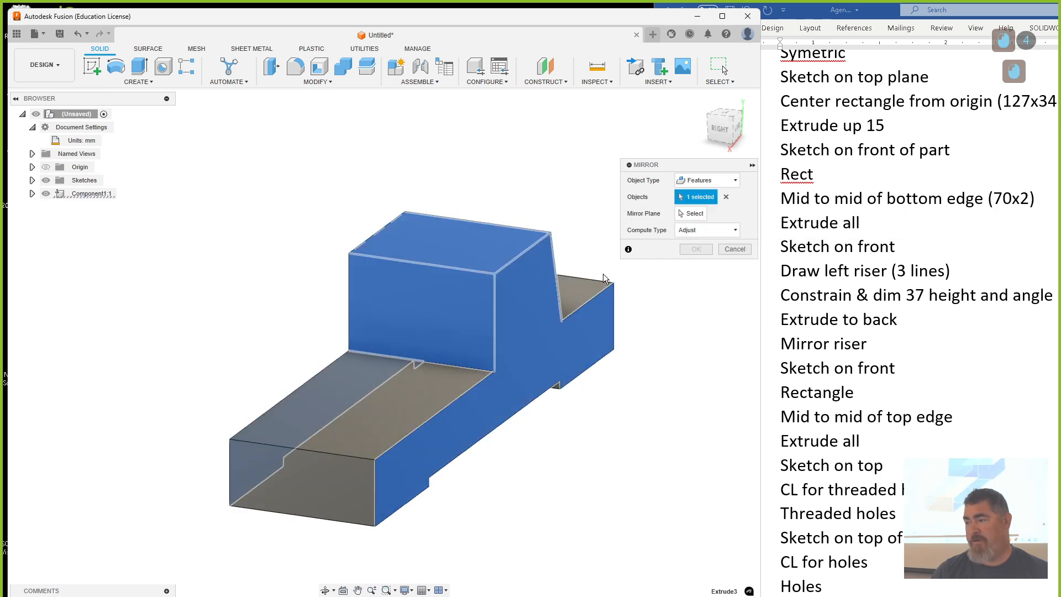
pyautogui.click(691, 213)
pyautogui.click(474, 300)
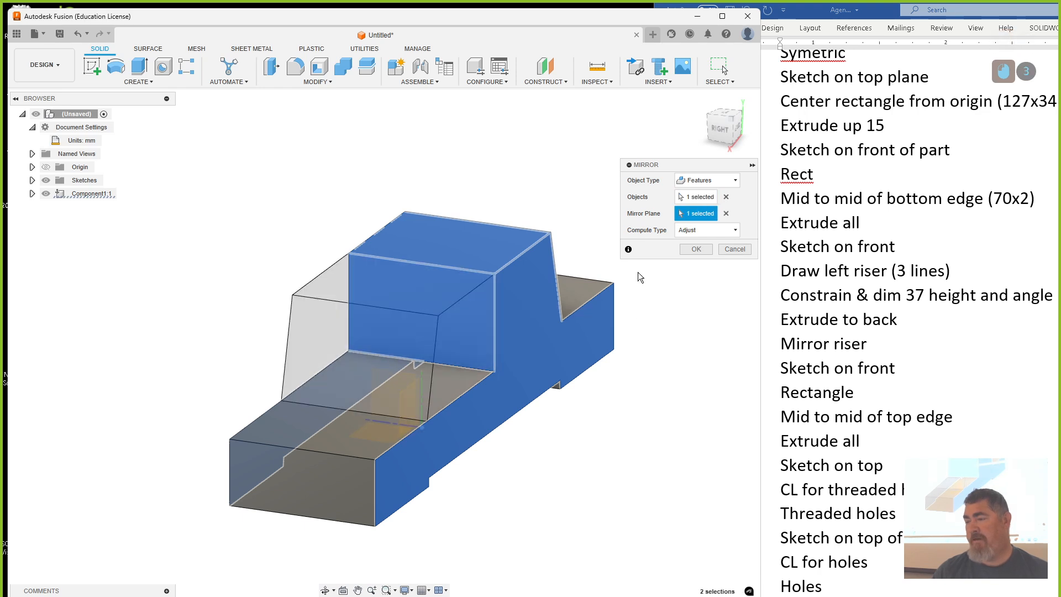
pyautogui.click(699, 249)
pyautogui.keyDown('shift'); pyautogui.moveTo(489, 446); pyautogui.dragTo(614, 396, button='middle'); pyautogui.keyUp('shift')
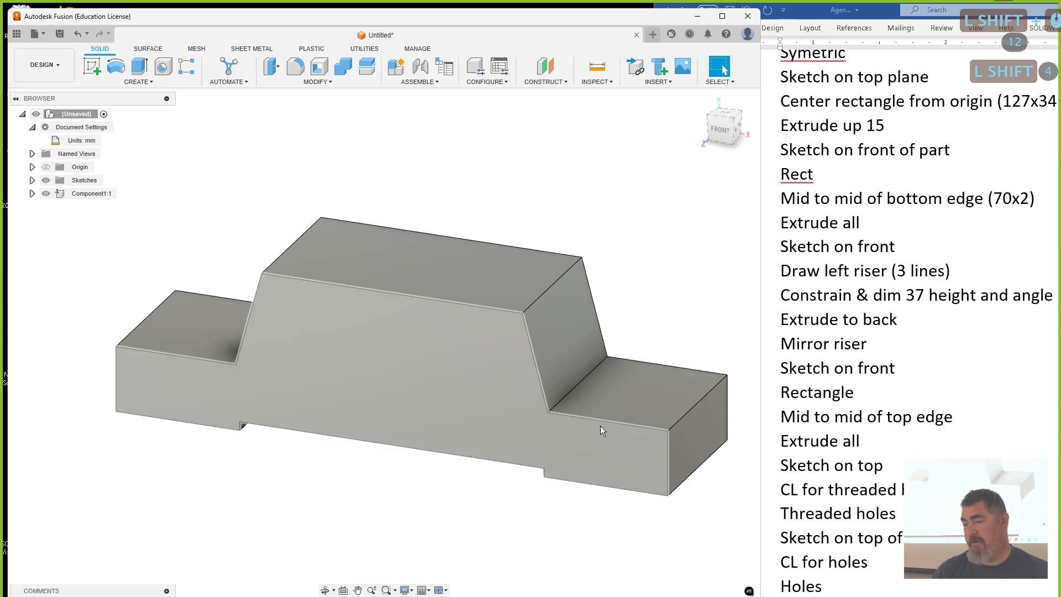
pyautogui.click(600, 424)
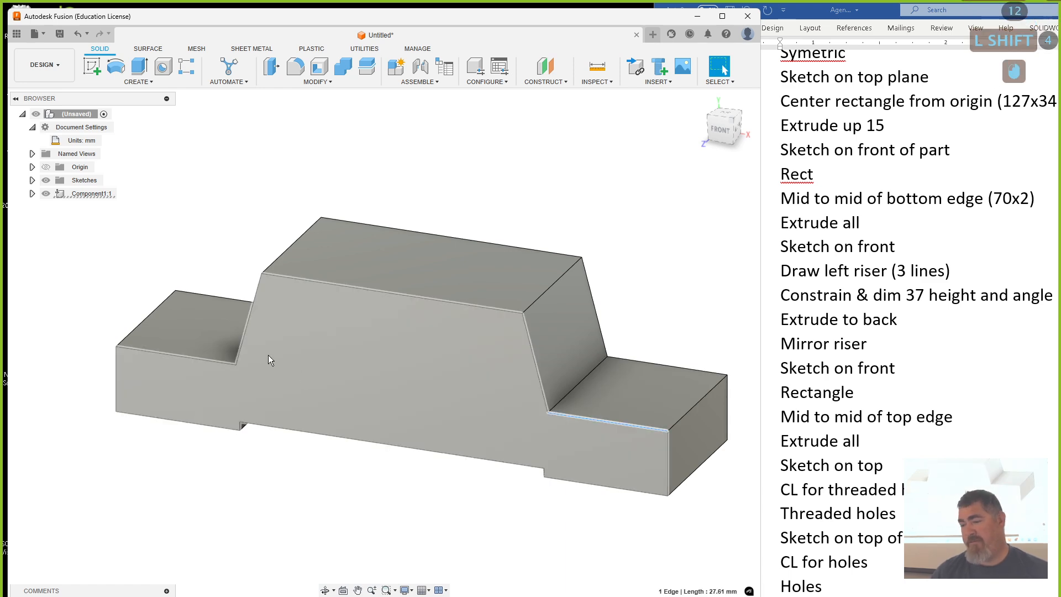
pyautogui.click(223, 361)
pyautogui.click(326, 535)
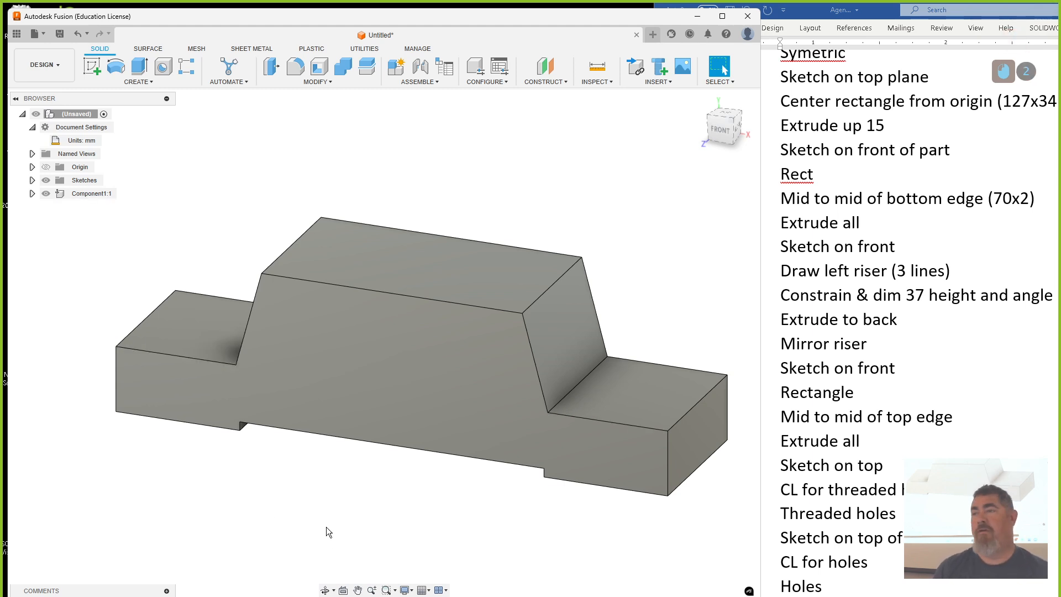
# Step: Start a sketch on the block's front face and draw a two-point rectangle about 24 mm wide below the riser's top edge
pyautogui.click(91, 68)
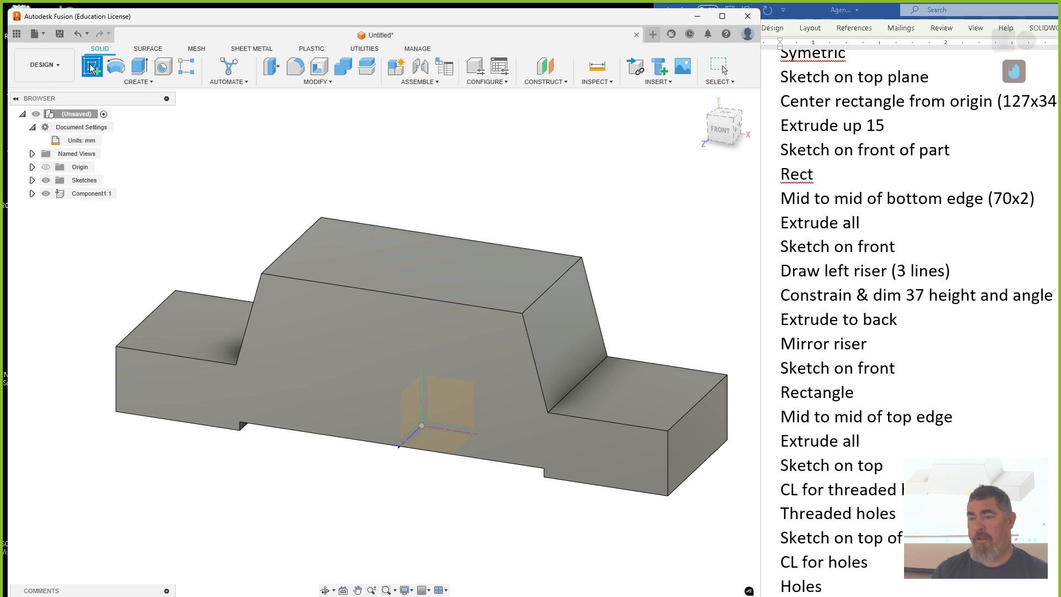
pyautogui.click(300, 313)
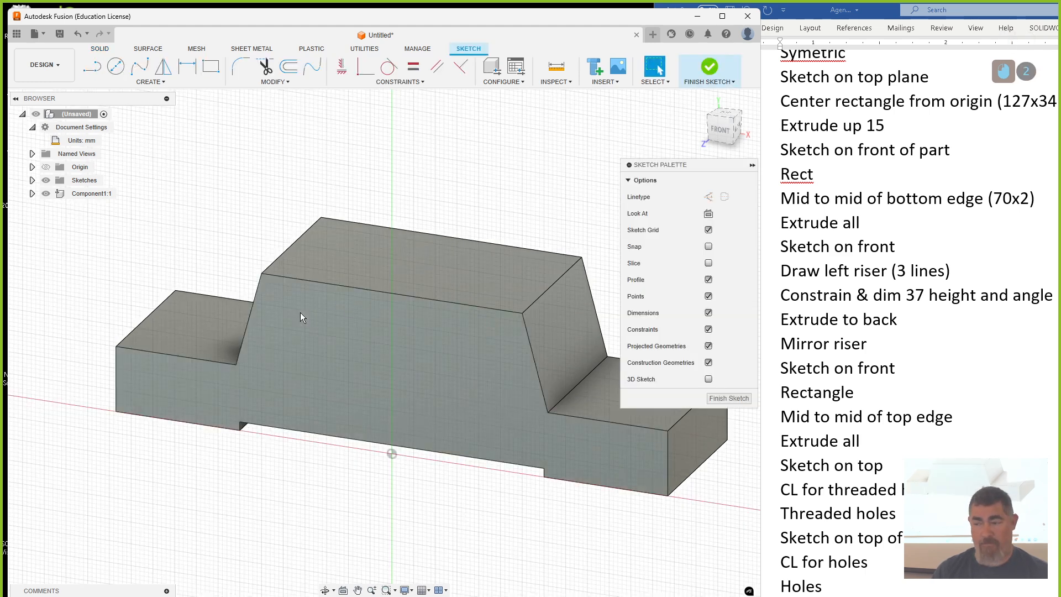
pyautogui.press('r')
pyautogui.click(322, 308)
pyautogui.click(426, 395)
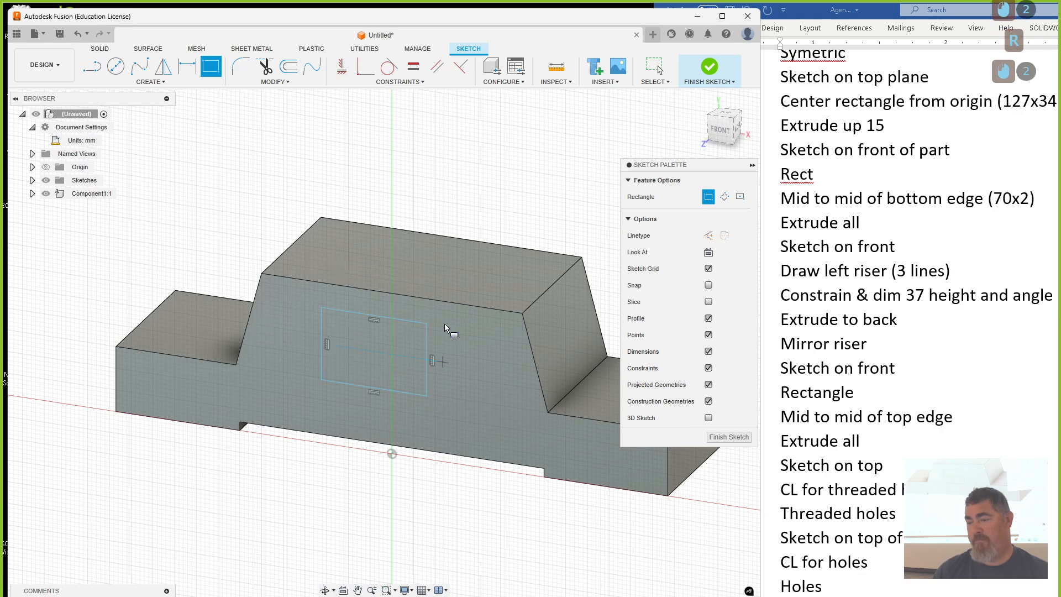
# Step: Apply a MidPoint constraint between the rectangle's top line and the riser's top front edge
pyautogui.click(397, 82)
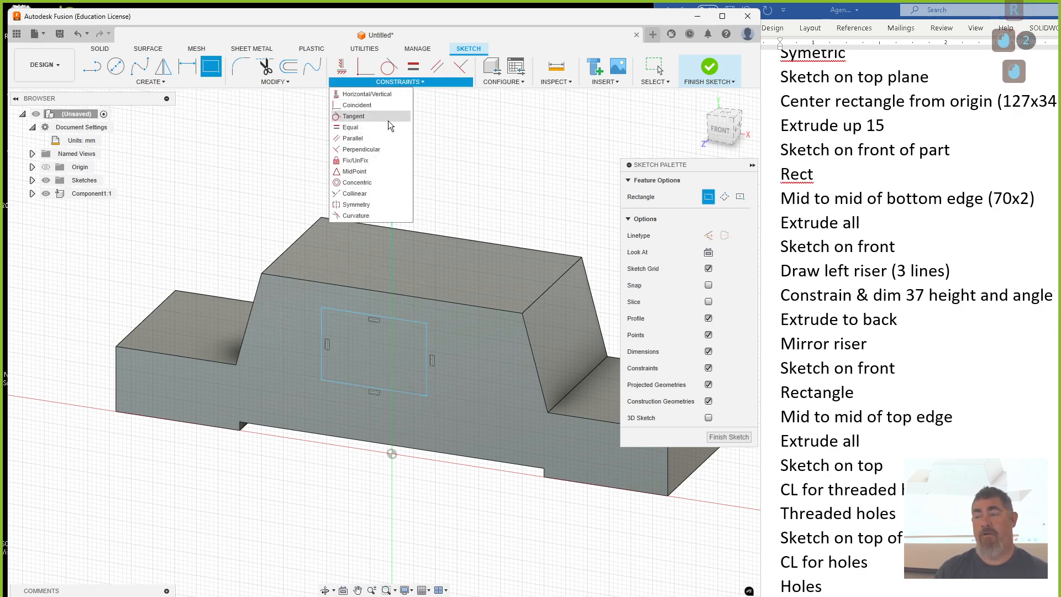
pyautogui.click(376, 171)
pyautogui.click(356, 318)
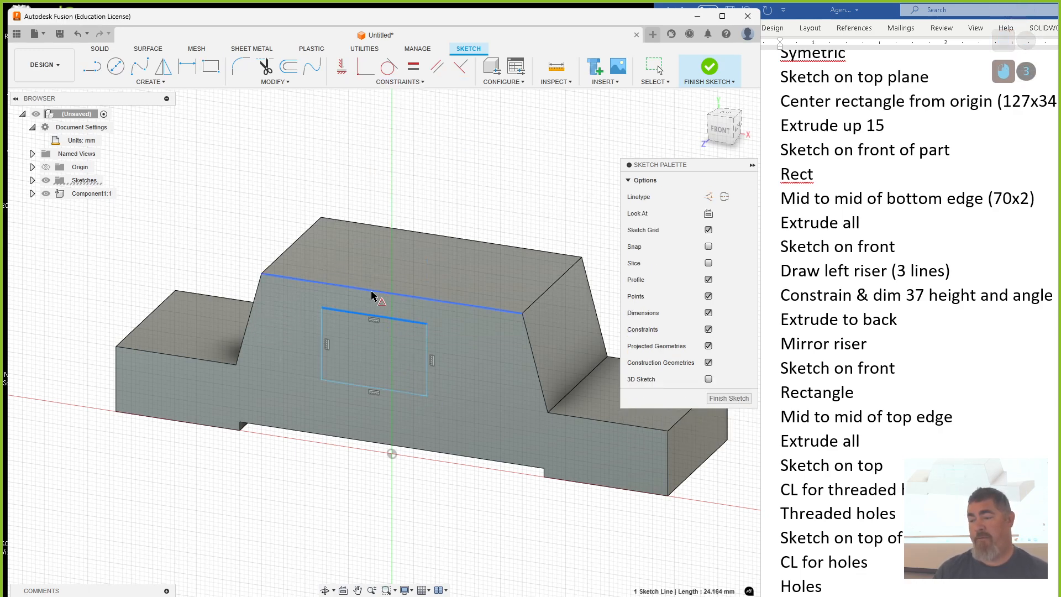
pyautogui.click(395, 294)
# Step: Dimension the rectangle 20 mm wide by 20 mm high and finish the sketch
pyautogui.press('d')
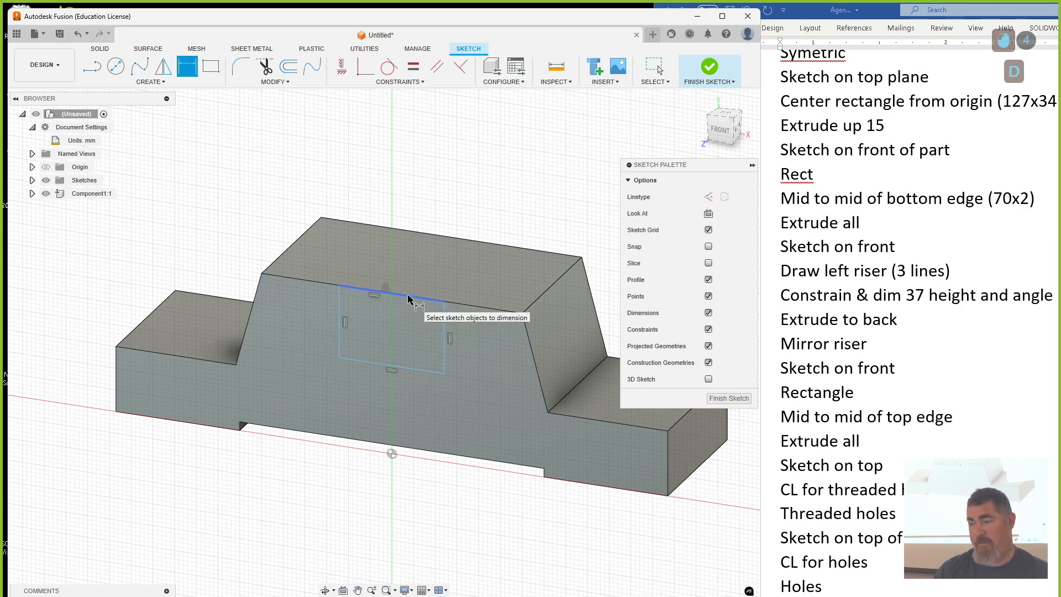
pyautogui.click(402, 367)
pyautogui.write('20')
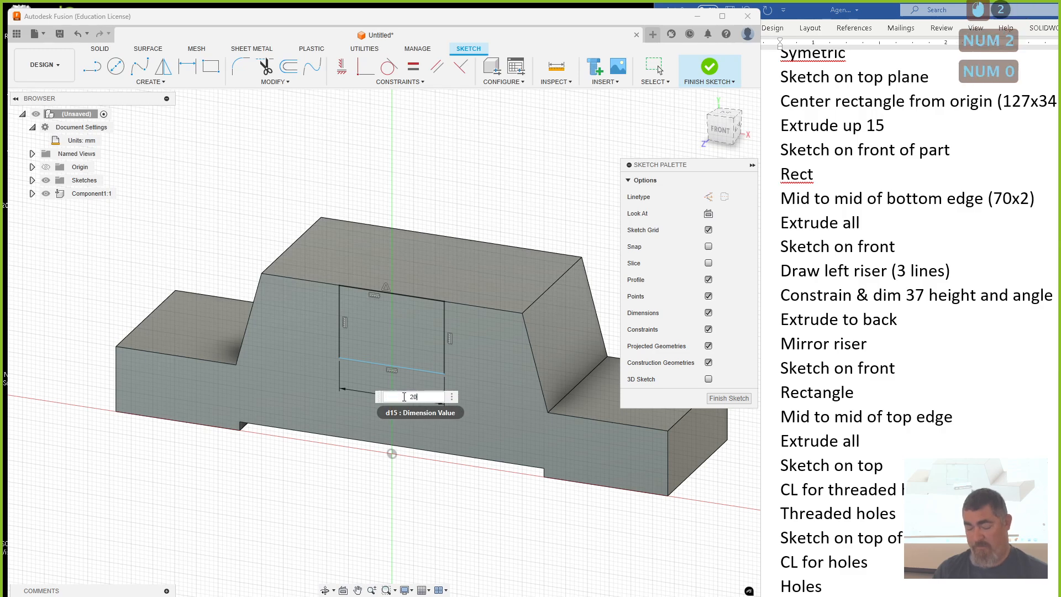
pyautogui.press('Return')
pyautogui.write('20')
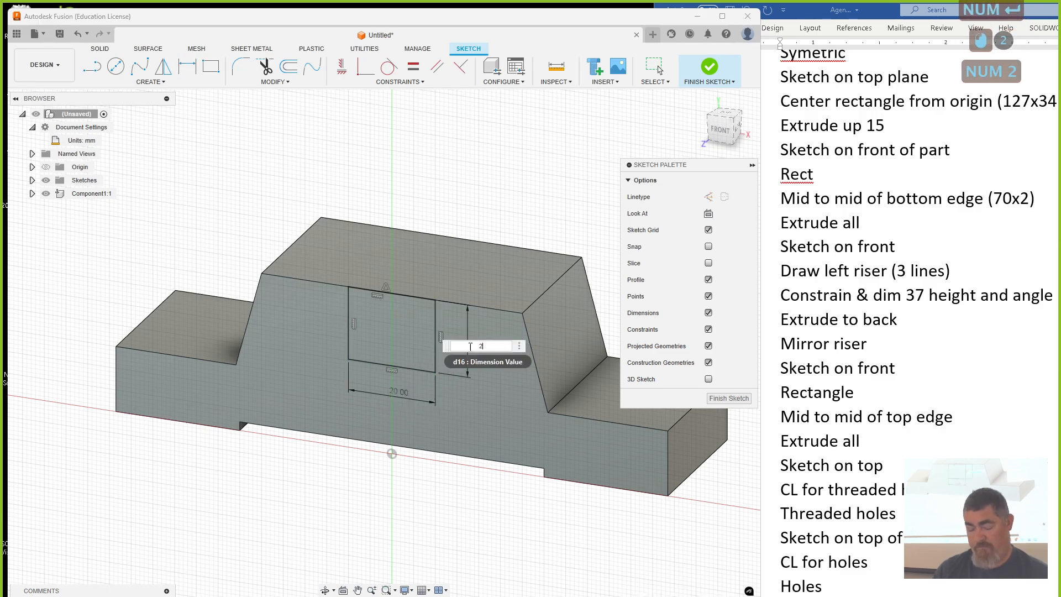
pyautogui.press('Return')
pyautogui.press('d')
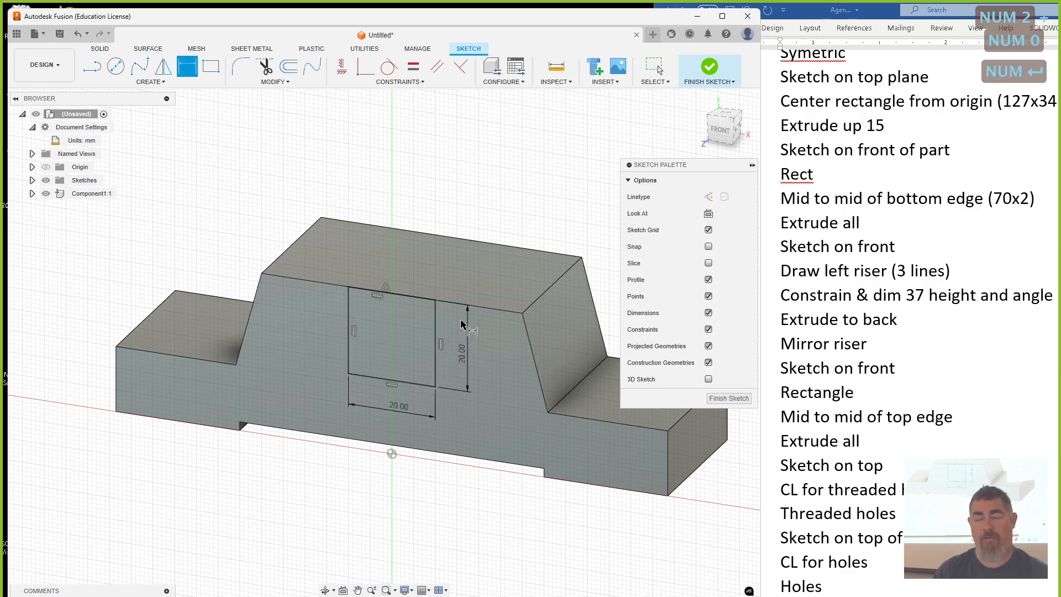
pyautogui.click(709, 70)
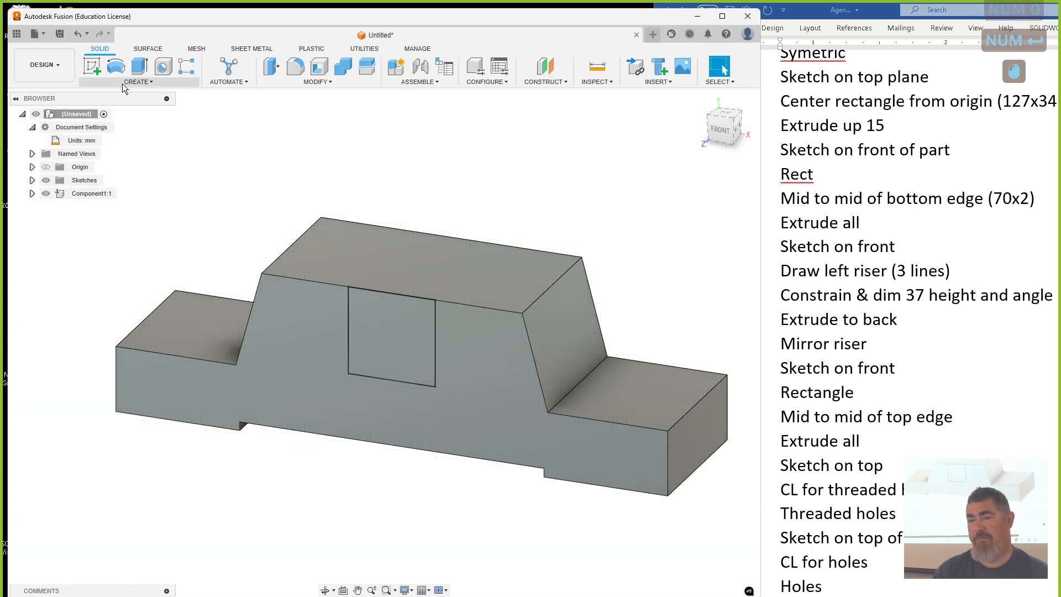
# Step: Extrude the 20 mm square profile on the front face as a cut through all
pyautogui.click(139, 66)
pyautogui.click(396, 334)
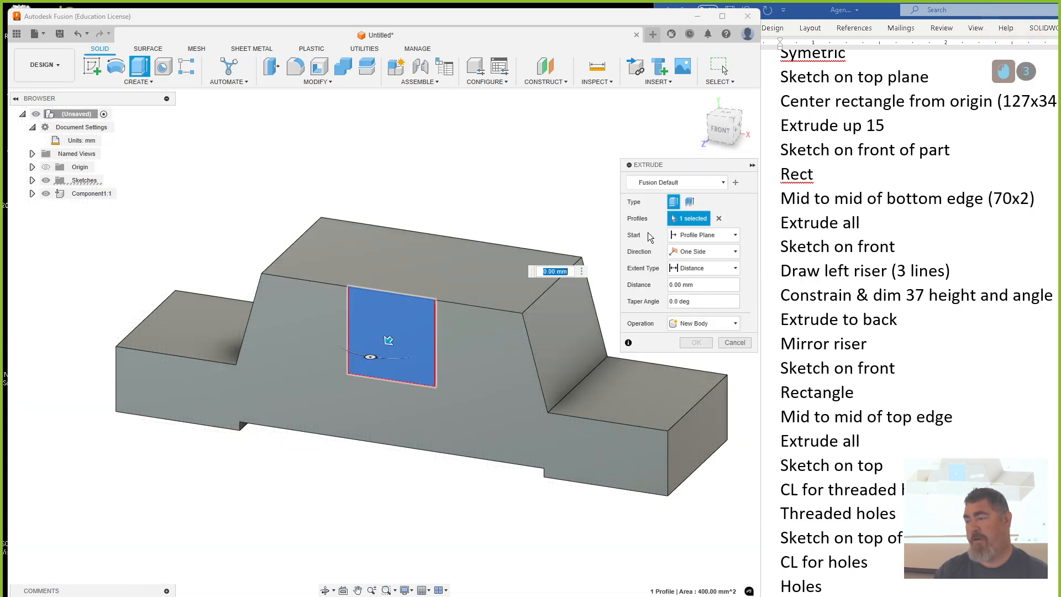
pyautogui.click(704, 268)
pyautogui.click(685, 305)
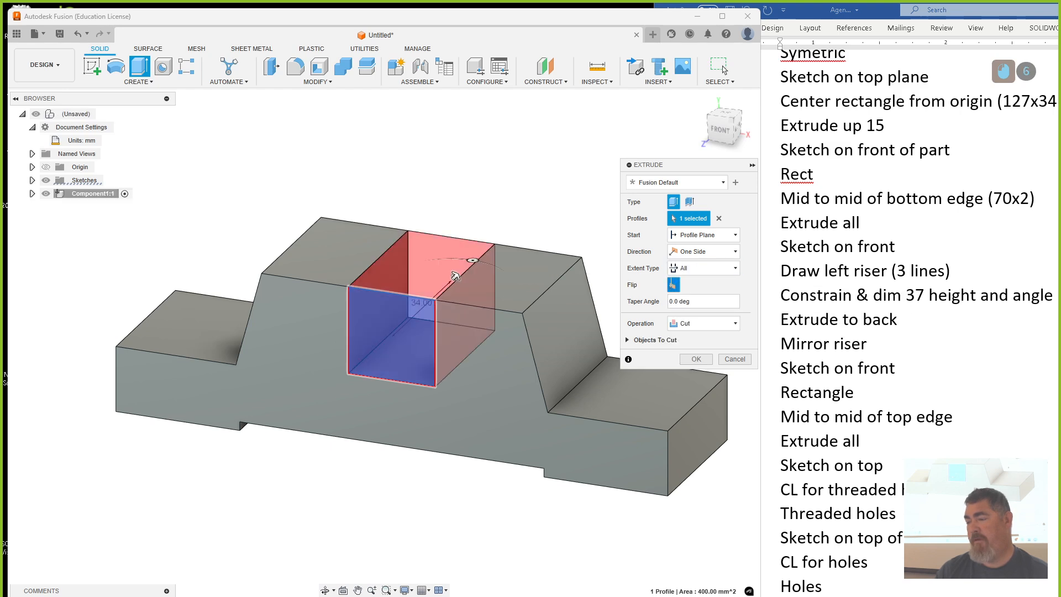
pyautogui.click(697, 359)
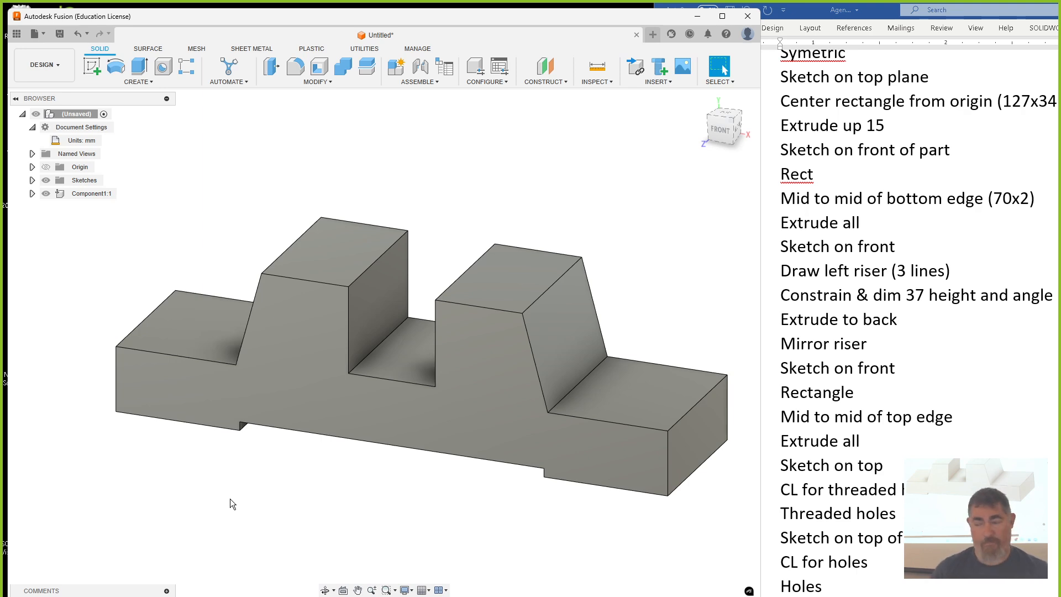
# Step: Start a sketch on the left riser's top face and draw a horizontal line behind the block, spanning between the two risers
pyautogui.keyDown('shift'); pyautogui.moveTo(269, 471); pyautogui.dragTo(272, 476, button='middle'); pyautogui.keyUp('shift')
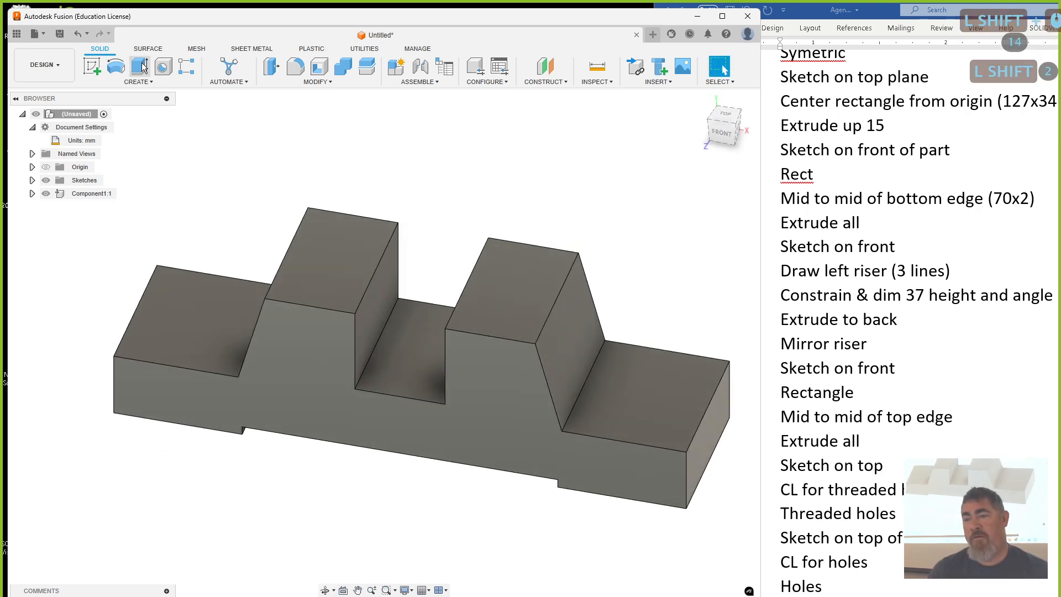
pyautogui.click(98, 64)
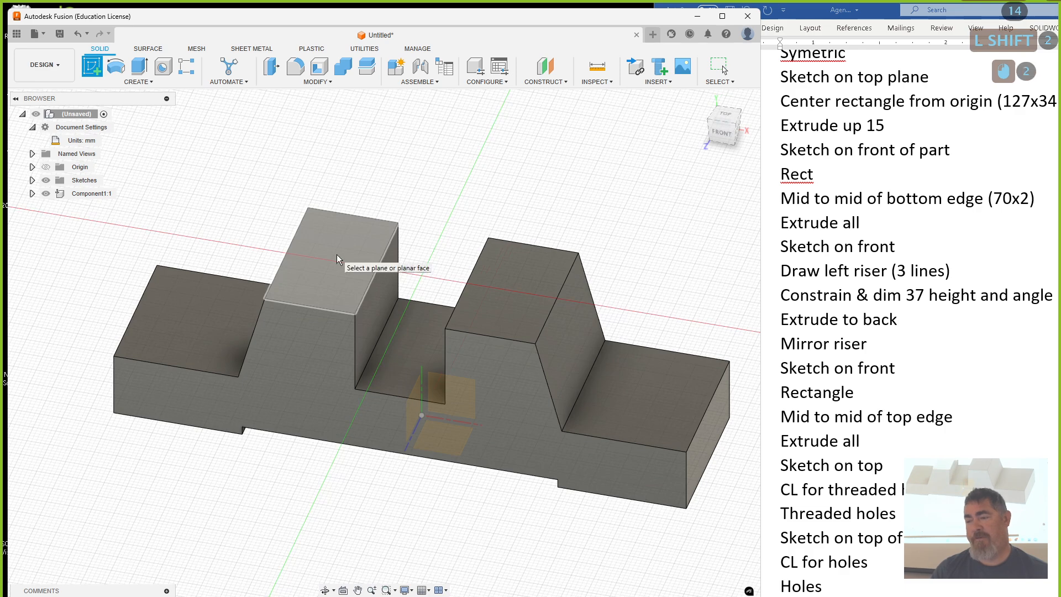
pyautogui.click(336, 254)
pyautogui.press('l')
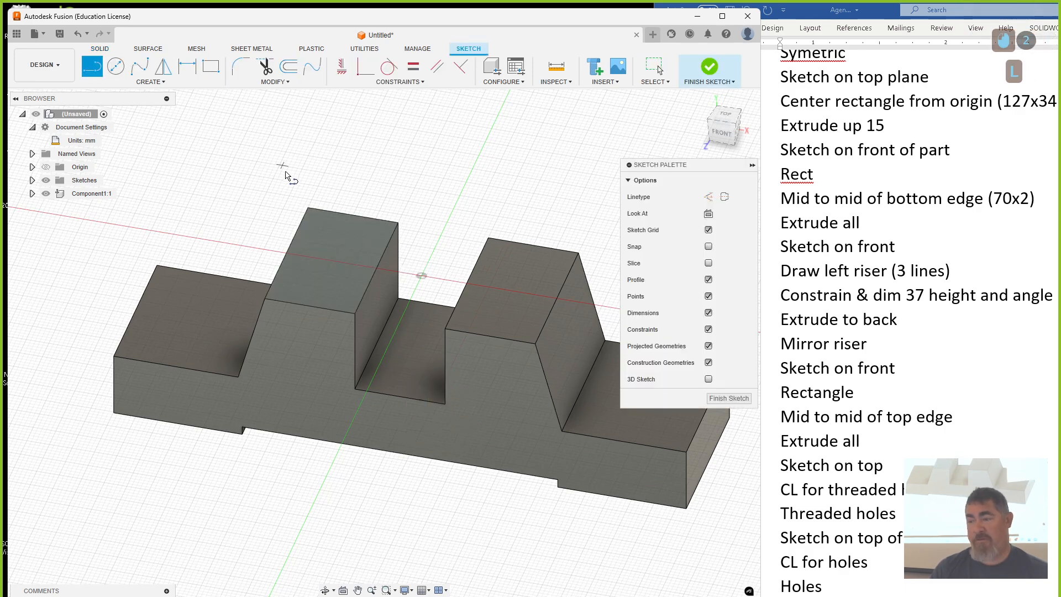
pyautogui.click(331, 170)
pyautogui.click(510, 200)
pyautogui.press('Escape')
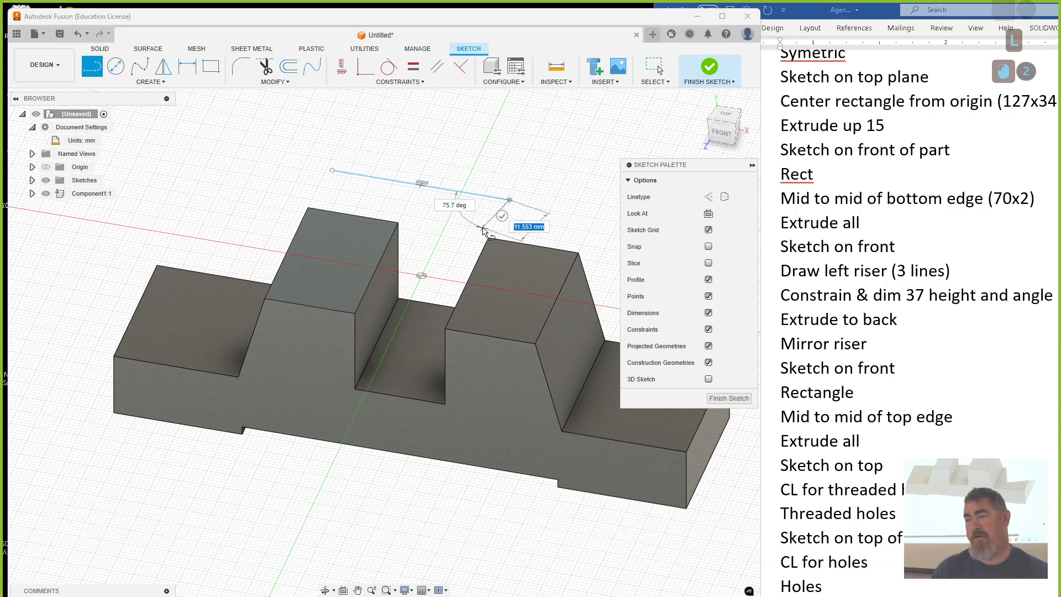
# Step: Apply a MidPoint constraint between the horizontal line and the sketch origin
pyautogui.click(404, 81)
pyautogui.click(354, 171)
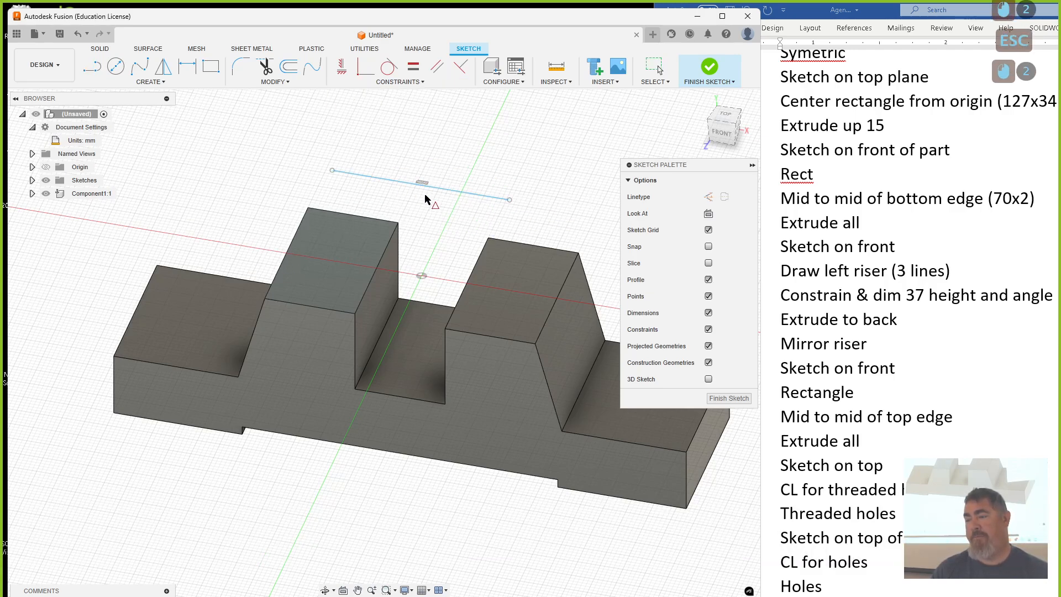
pyautogui.click(430, 188)
pyautogui.click(421, 277)
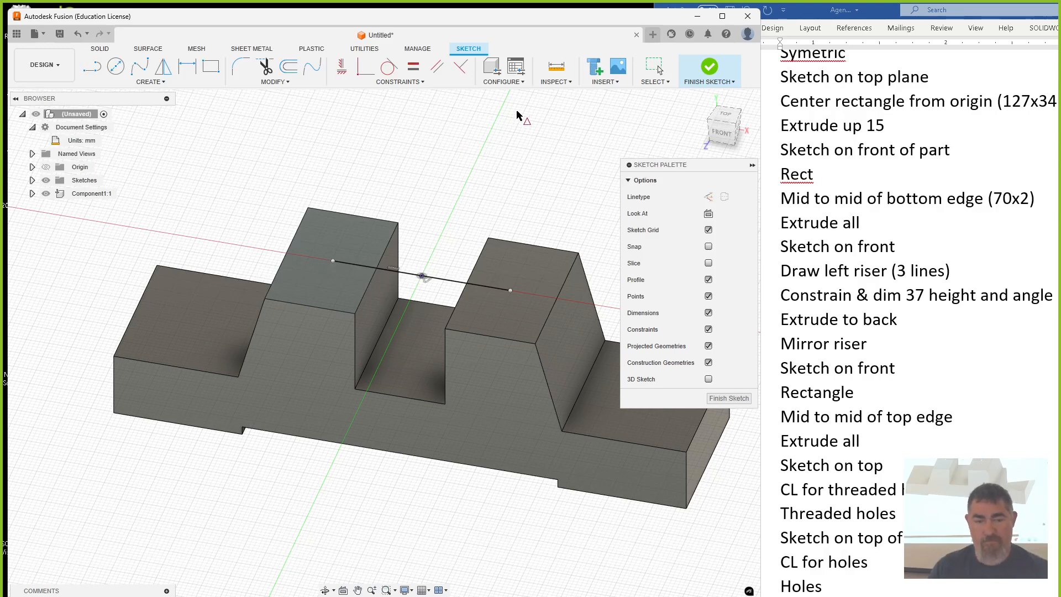
# Step: Dimension the line's length as 40 mm and finish the sketch
pyautogui.press('d')
pyautogui.click(448, 283)
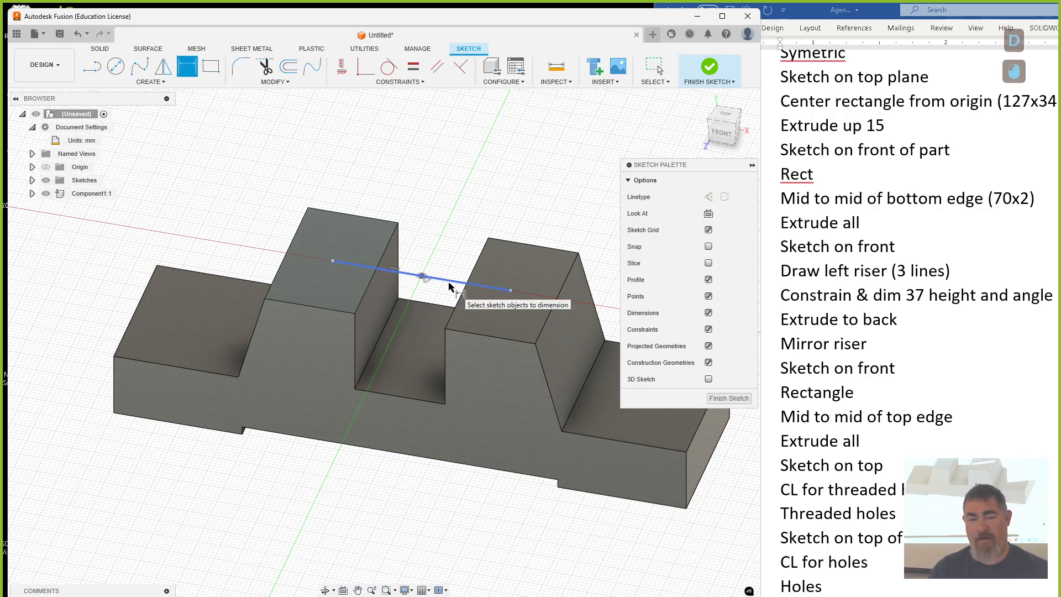
pyautogui.click(456, 187)
pyautogui.write('40')
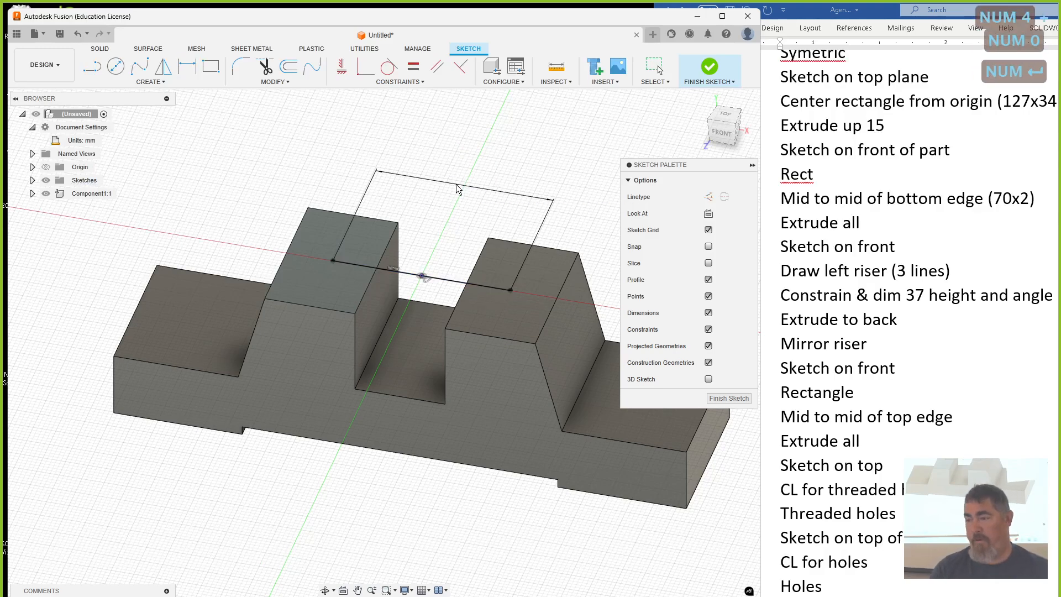
pyautogui.press('Return')
pyautogui.click(709, 67)
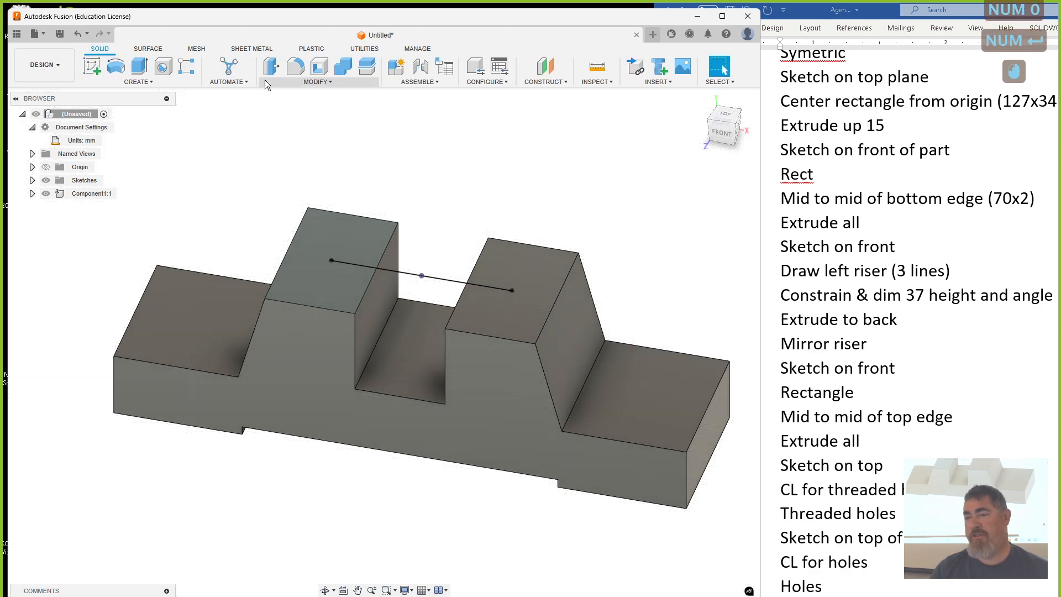
# Step: Start a Hole feature at both endpoints of the 40 mm line with the extents set to All
pyautogui.click(163, 67)
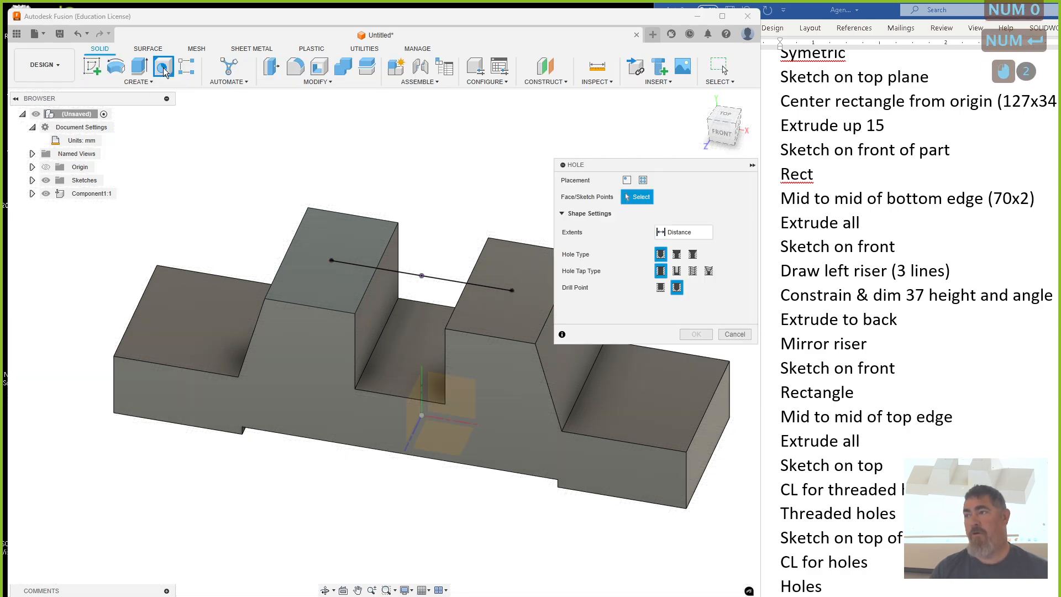
pyautogui.click(332, 260)
pyautogui.click(515, 291)
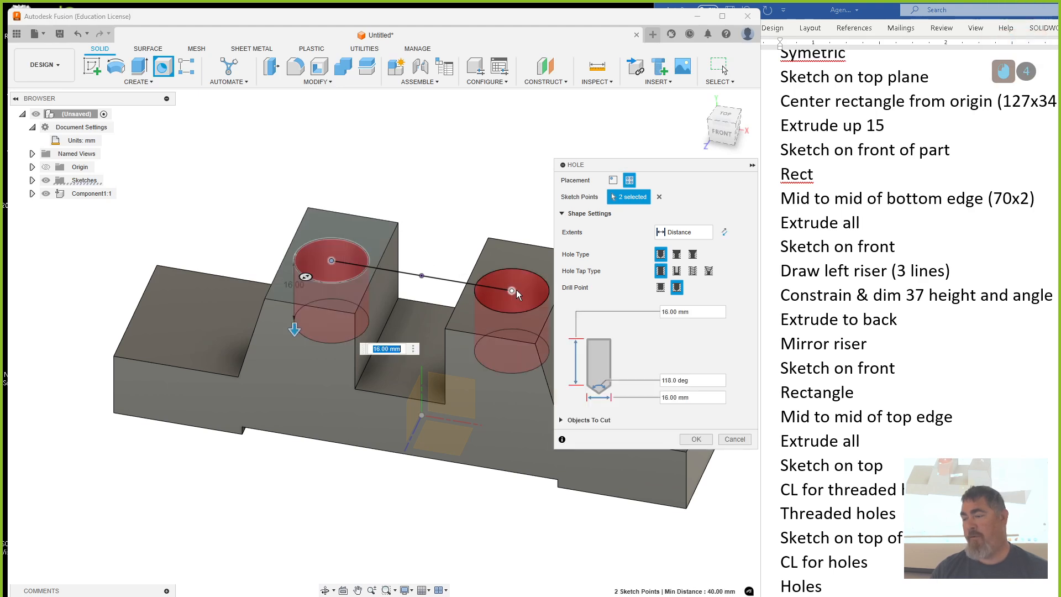
pyautogui.click(676, 233)
pyautogui.click(674, 270)
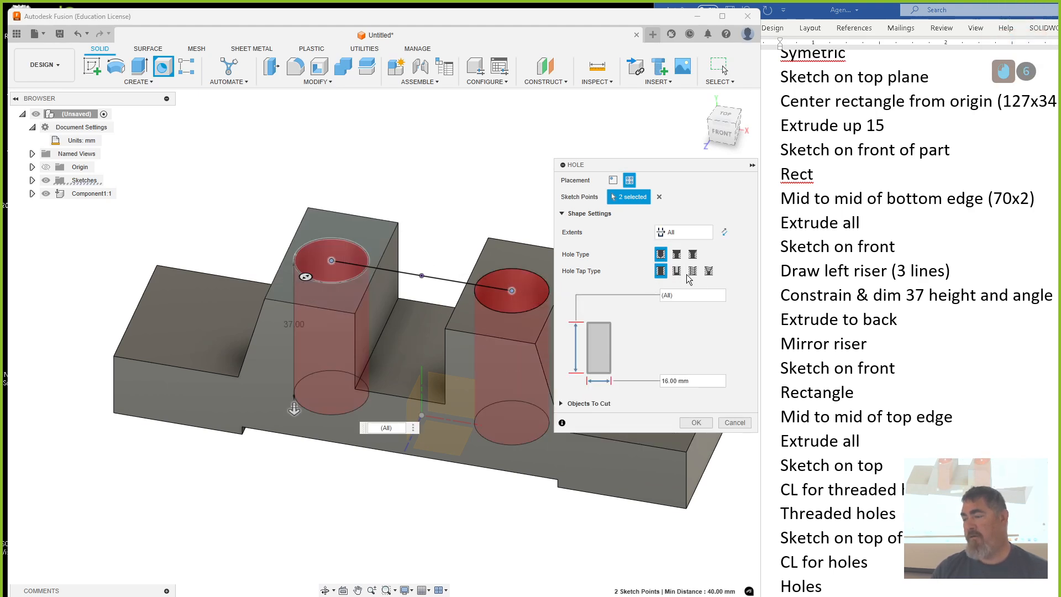
# Step: Make both holes tapped with an 8.0 mm ISO Metric profile thread, M8x1.25, and create them
pyautogui.click(693, 271)
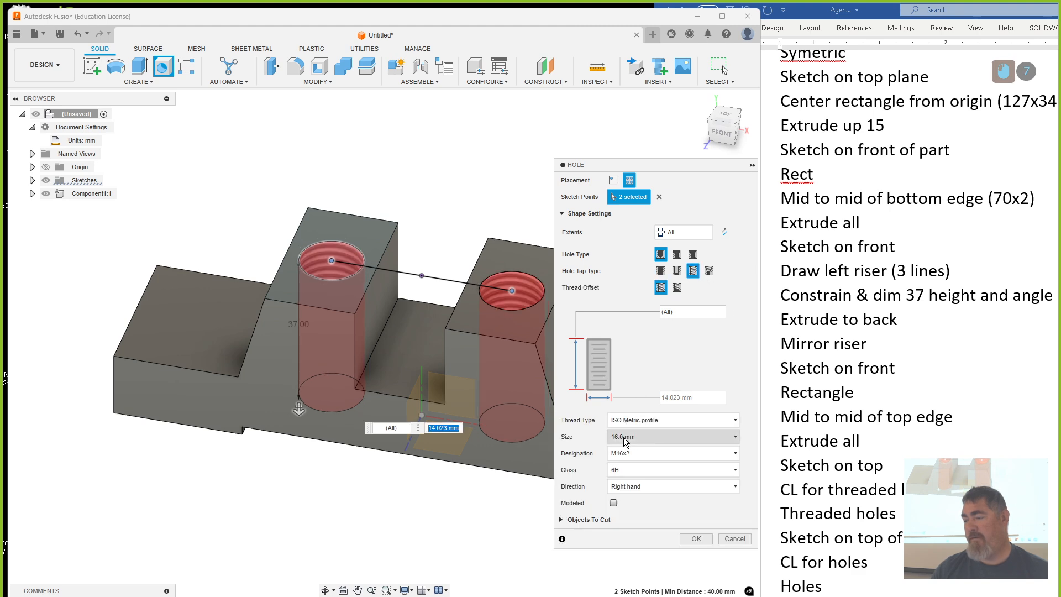
pyautogui.click(638, 438)
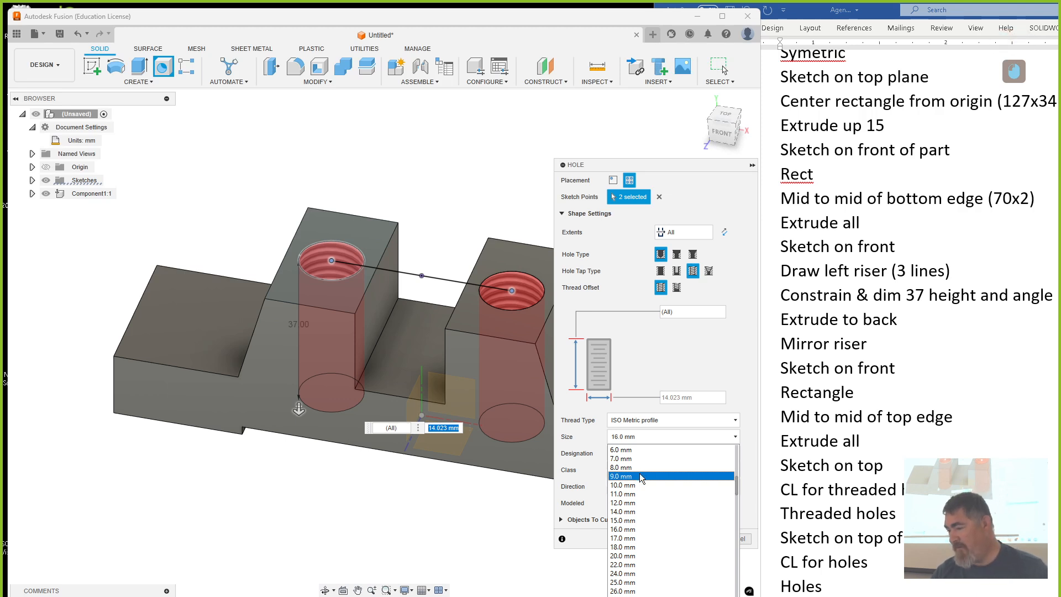
pyautogui.scroll(1, 639, 473)
pyautogui.click(636, 493)
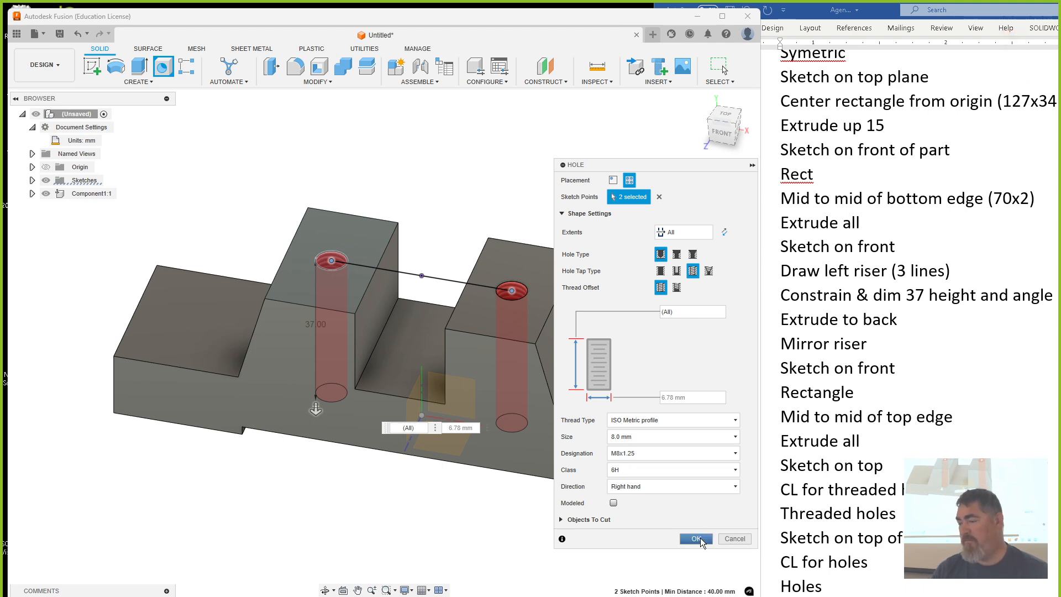
pyautogui.click(696, 538)
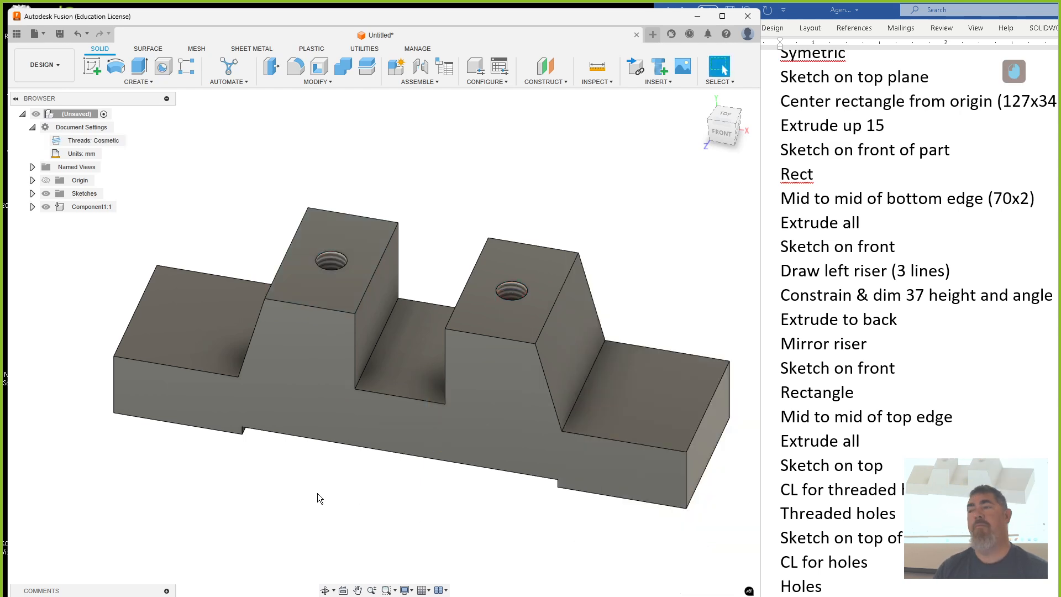
# Step: Reopen the two threaded holes for editing and set their thread type to ANSI Metric M Profile
pyautogui.click(91, 65)
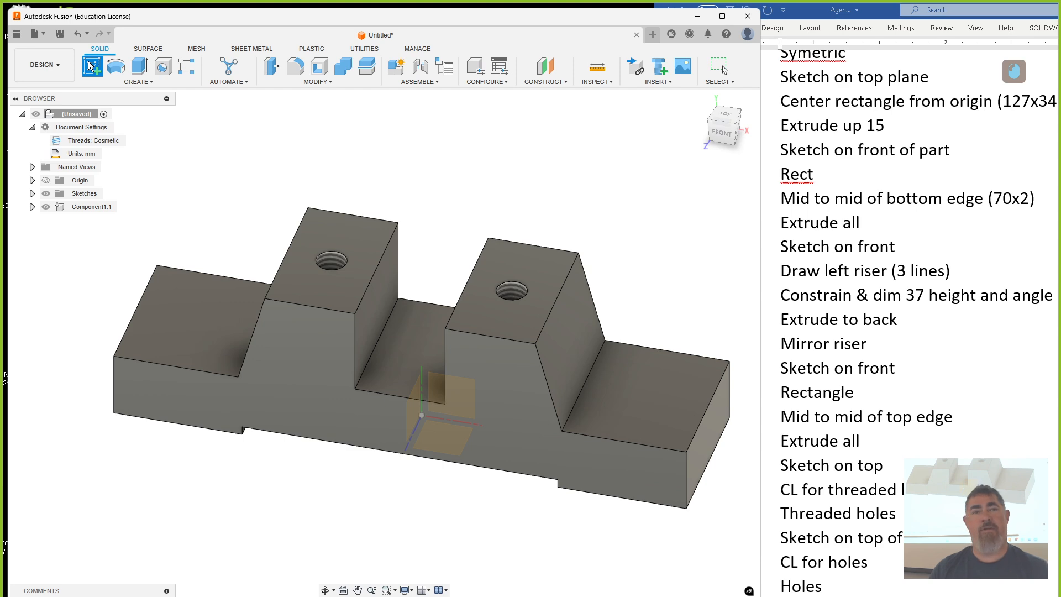
pyautogui.press('Escape')
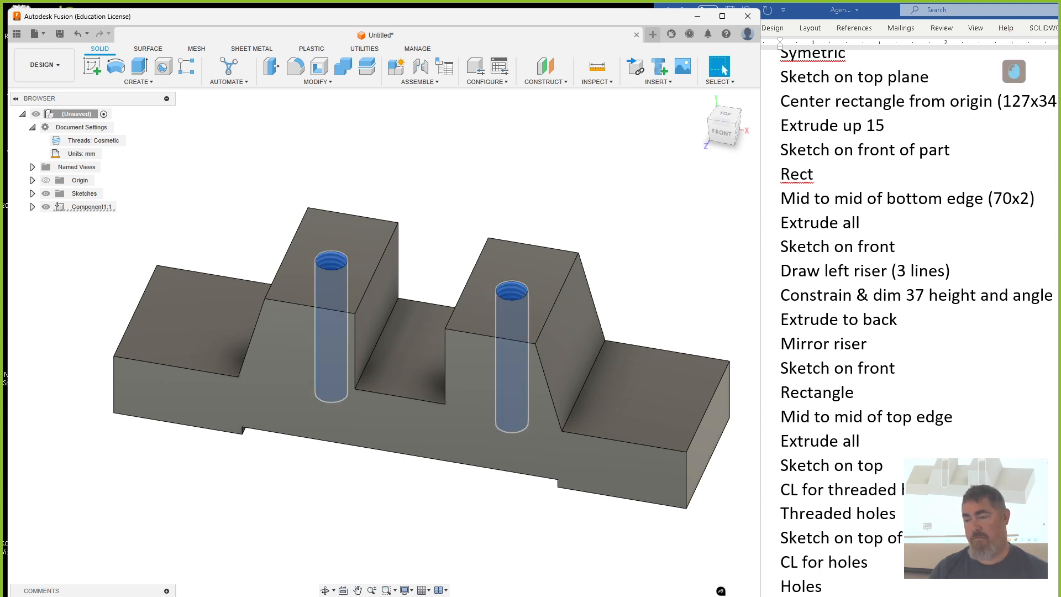
pyautogui.doubleClick(347, 403)
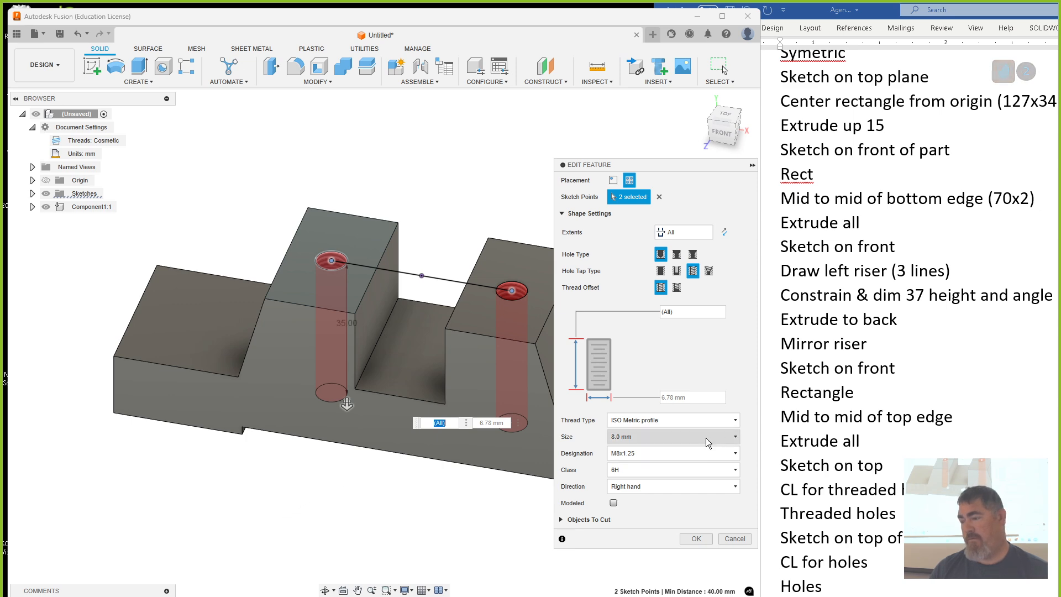
pyautogui.click(687, 423)
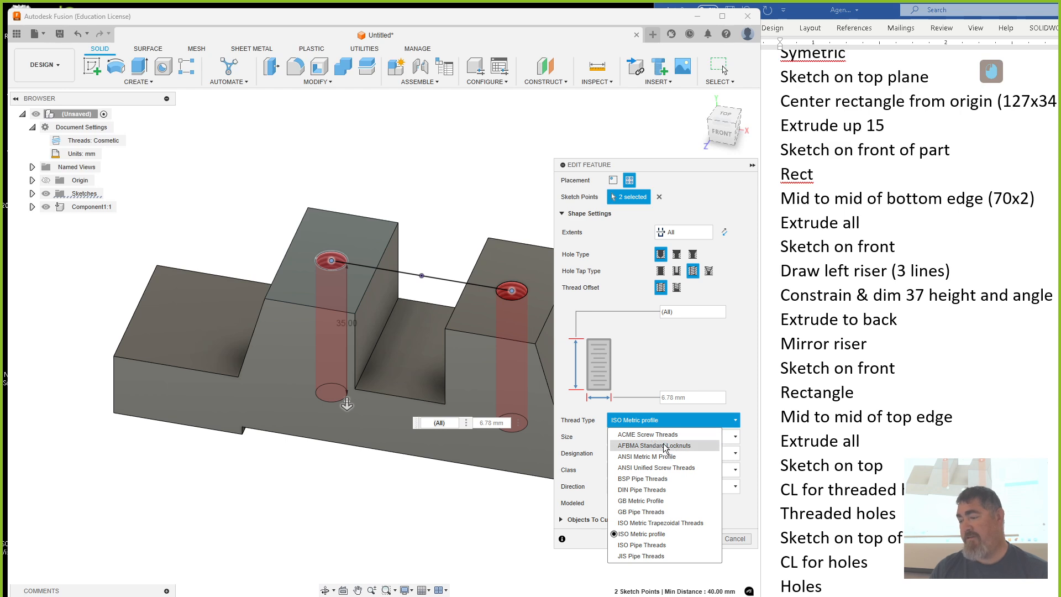
pyautogui.click(655, 457)
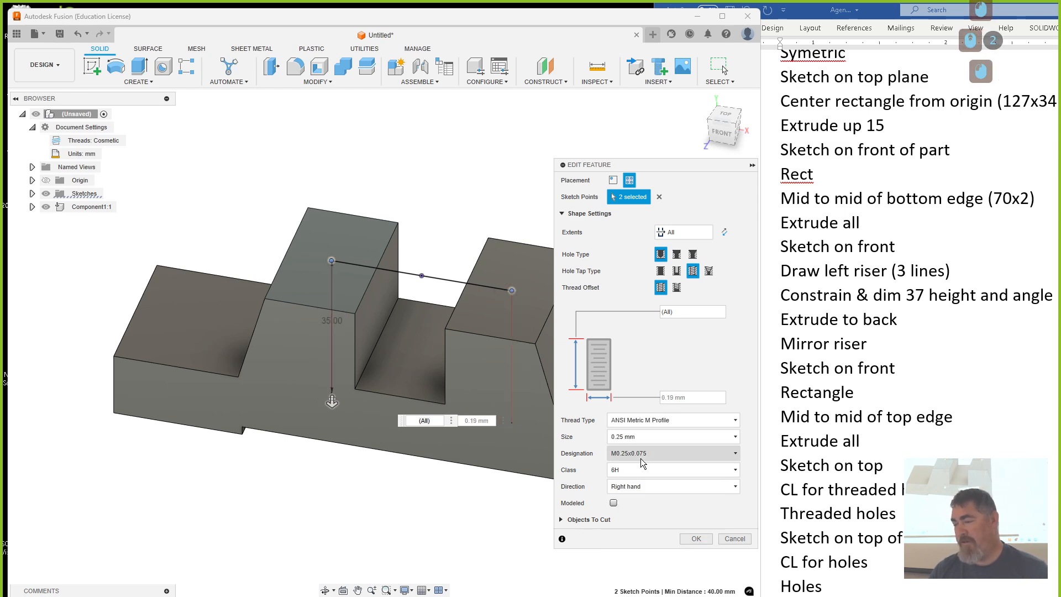
# Step: Set the thread size to 0.8 mm with designation M0.8x0.2
pyautogui.click(656, 439)
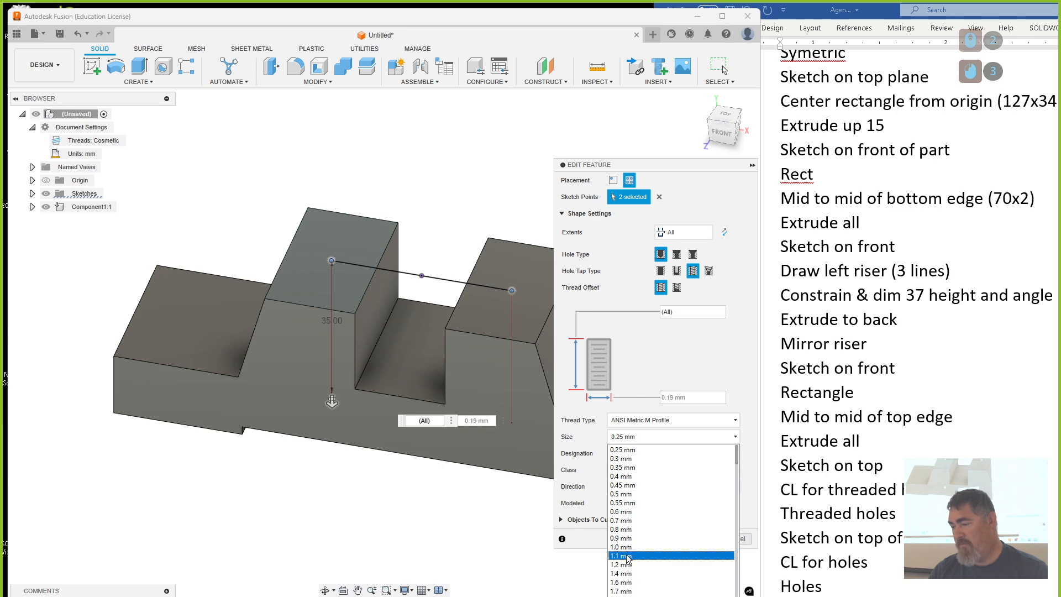
pyautogui.click(621, 529)
pyautogui.click(636, 455)
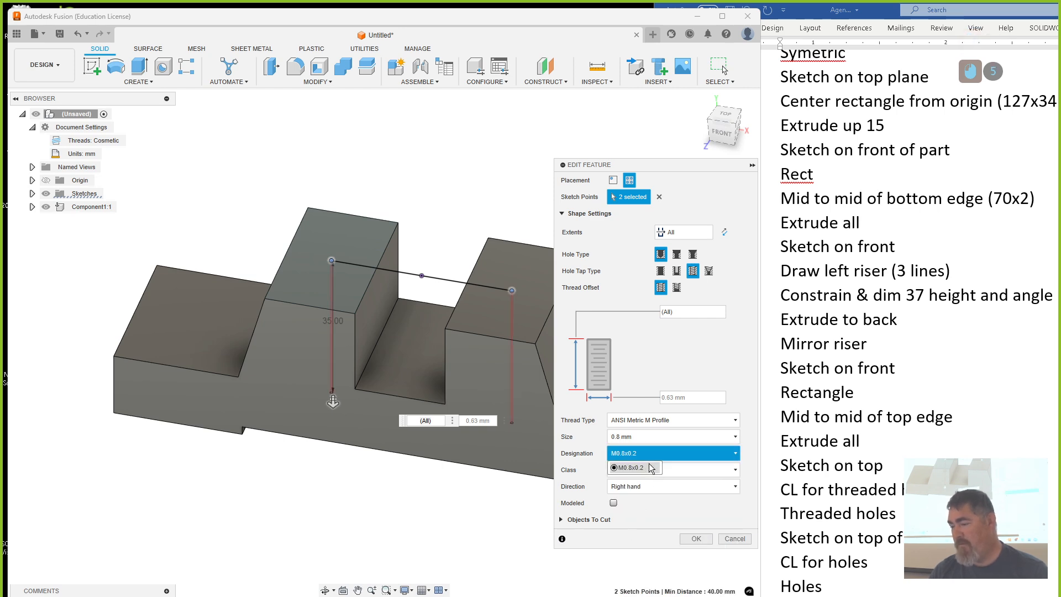
pyautogui.click(650, 468)
# Step: Set the ANSI Metric M Profile thread size to 8.0 mm, M8x1.25, and apply the hole edit
pyautogui.click(662, 422)
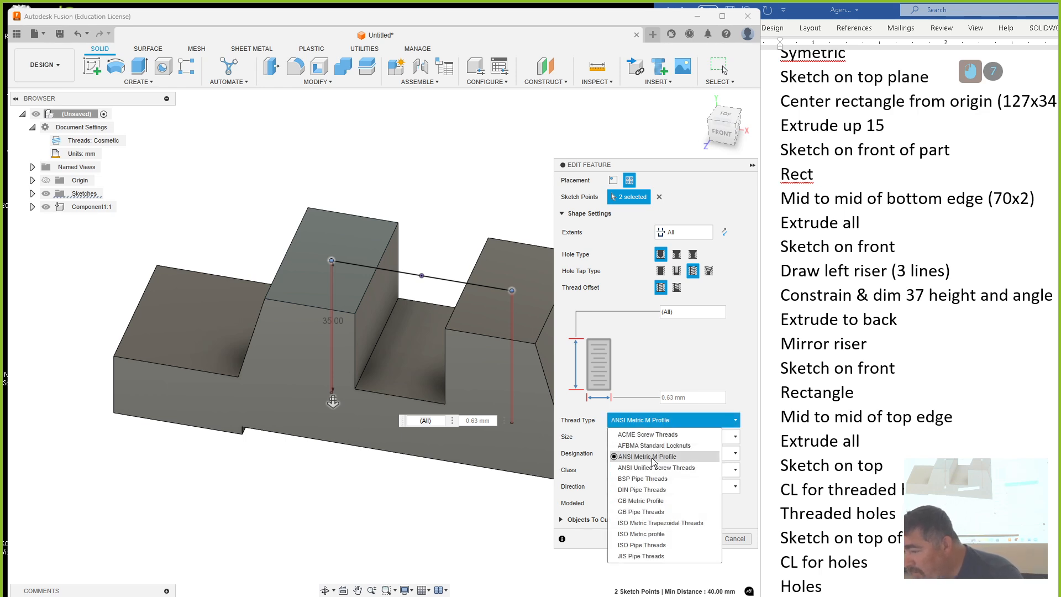
pyautogui.click(653, 458)
pyautogui.click(648, 436)
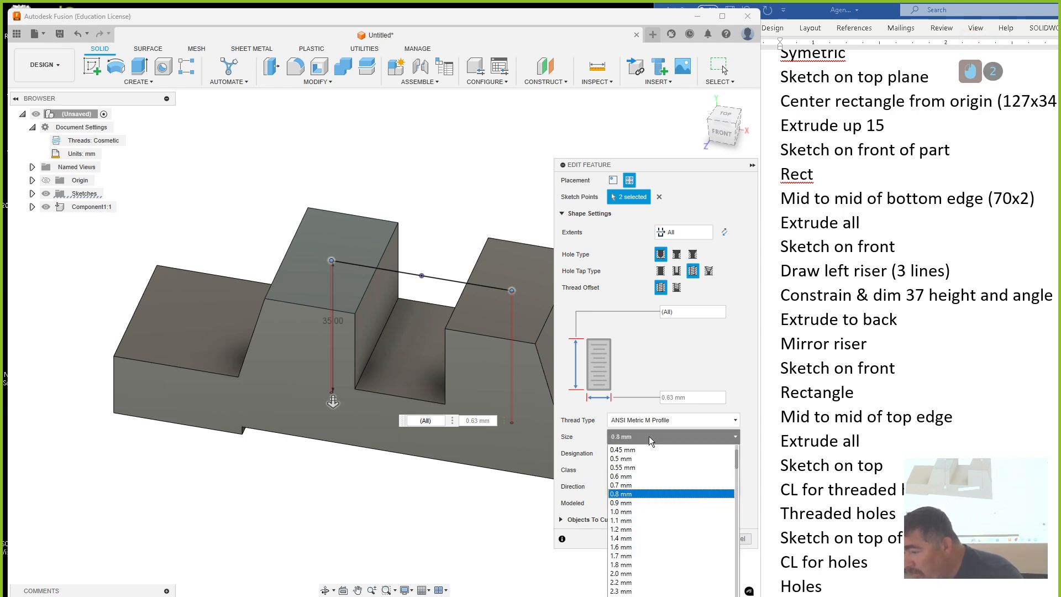
pyautogui.scroll(-5, 649, 498)
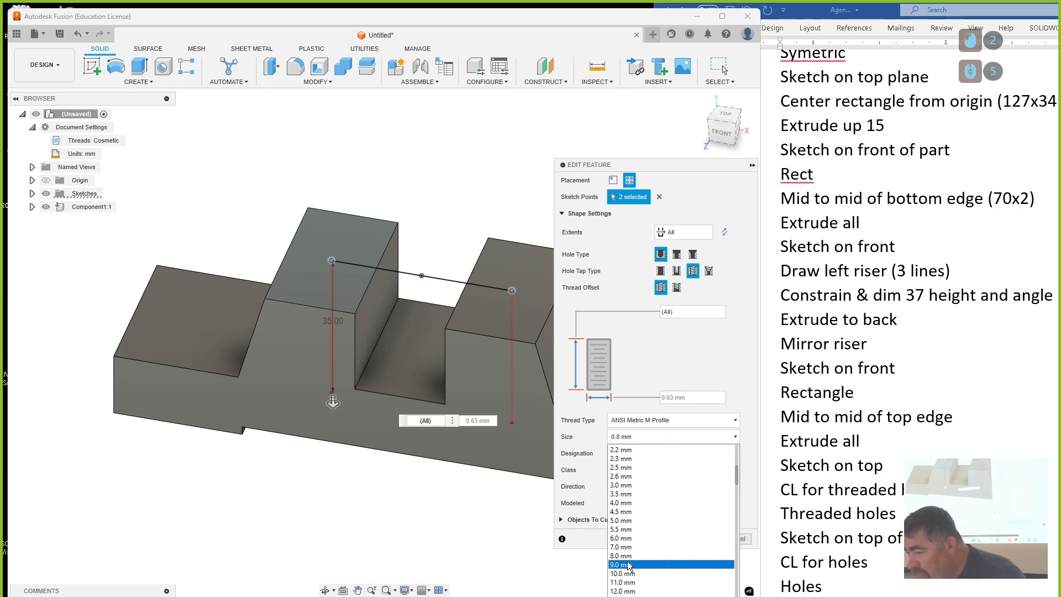
pyautogui.click(642, 483)
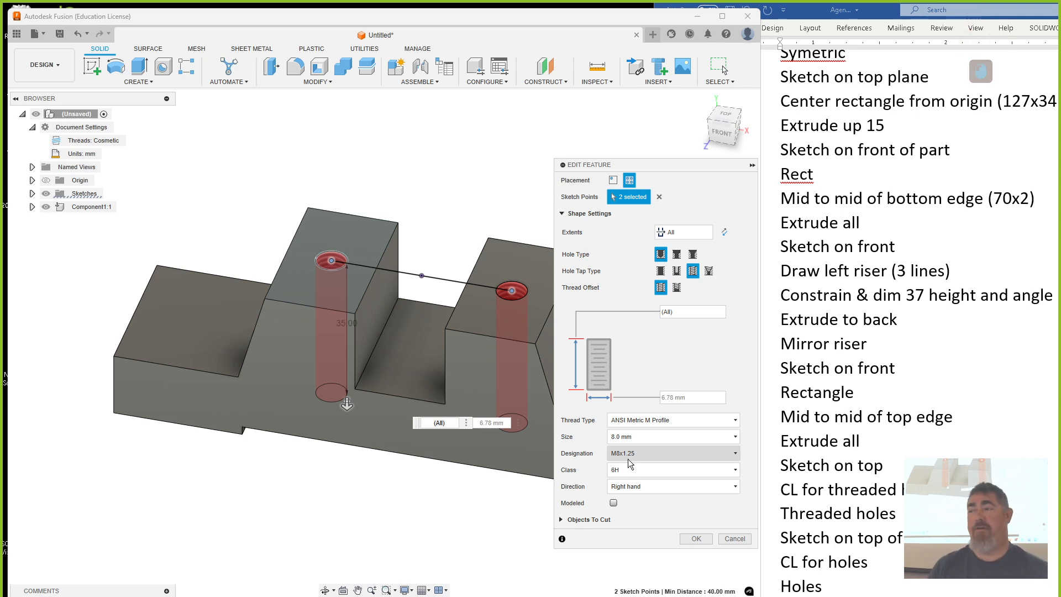
pyautogui.click(655, 419)
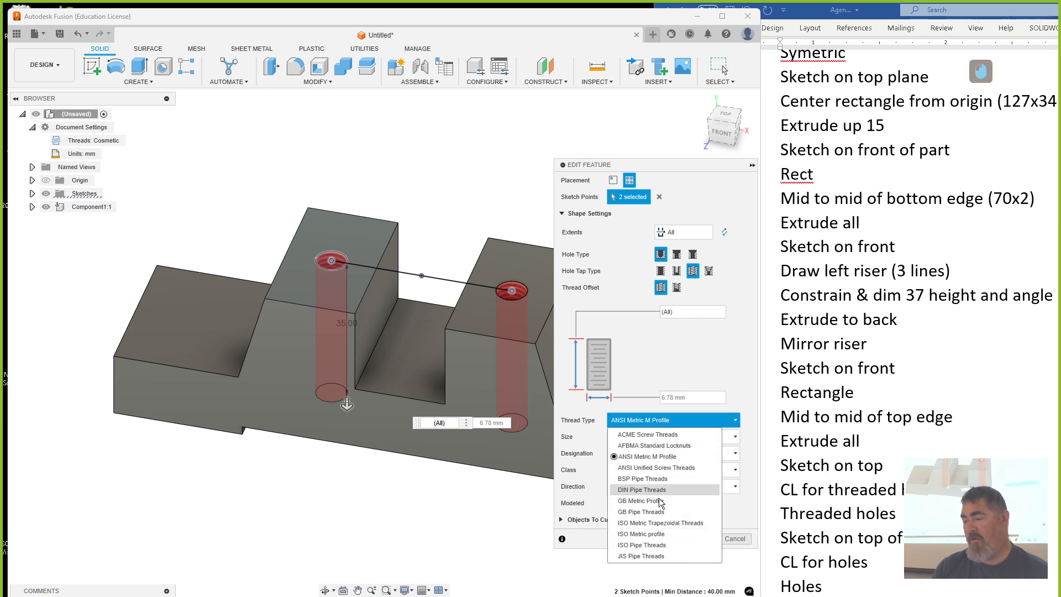
pyautogui.click(590, 472)
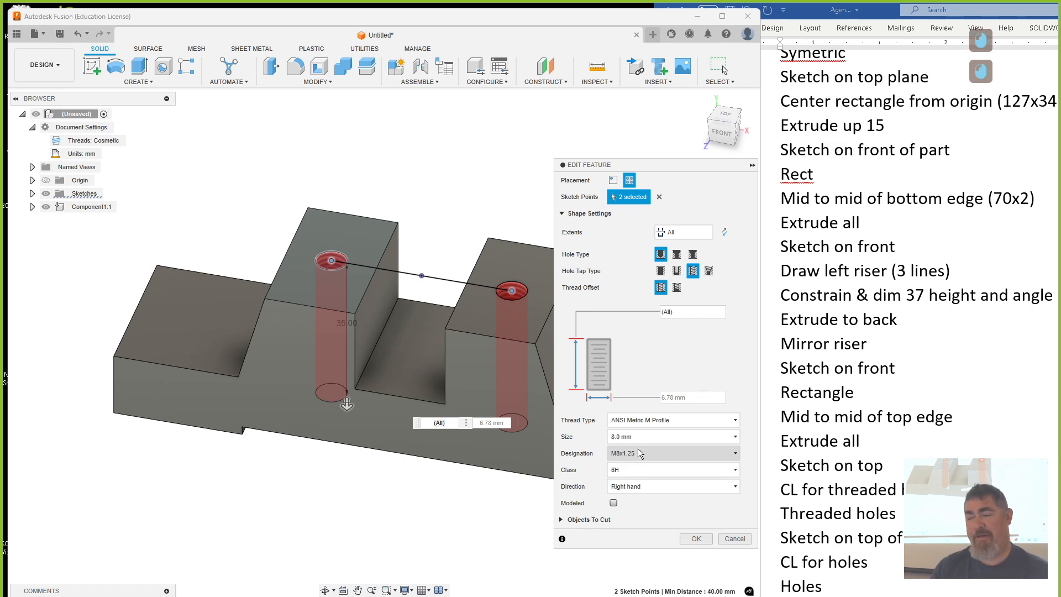
pyautogui.click(694, 538)
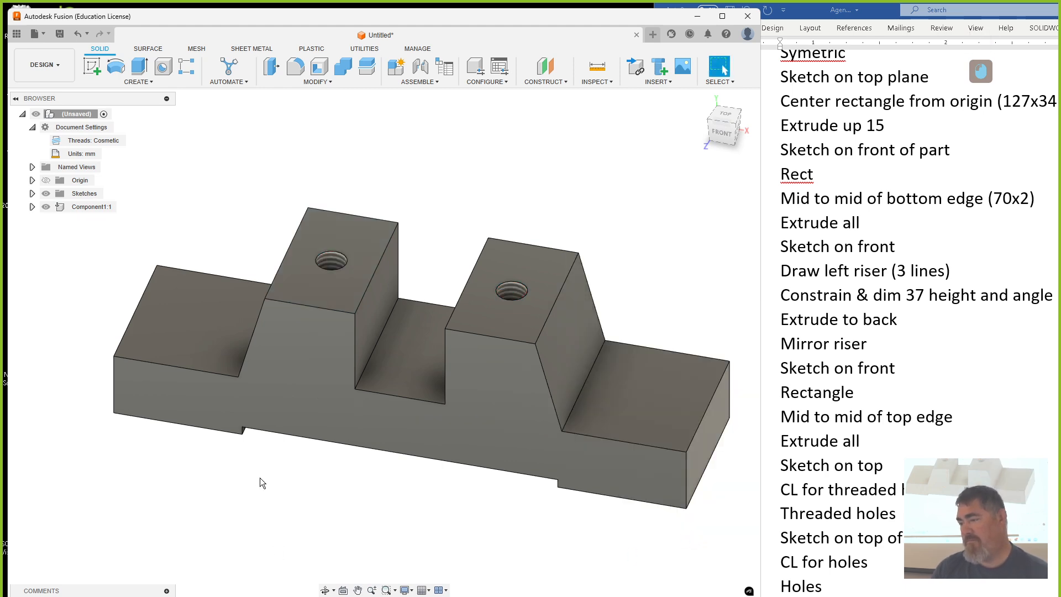
pyautogui.click(292, 484)
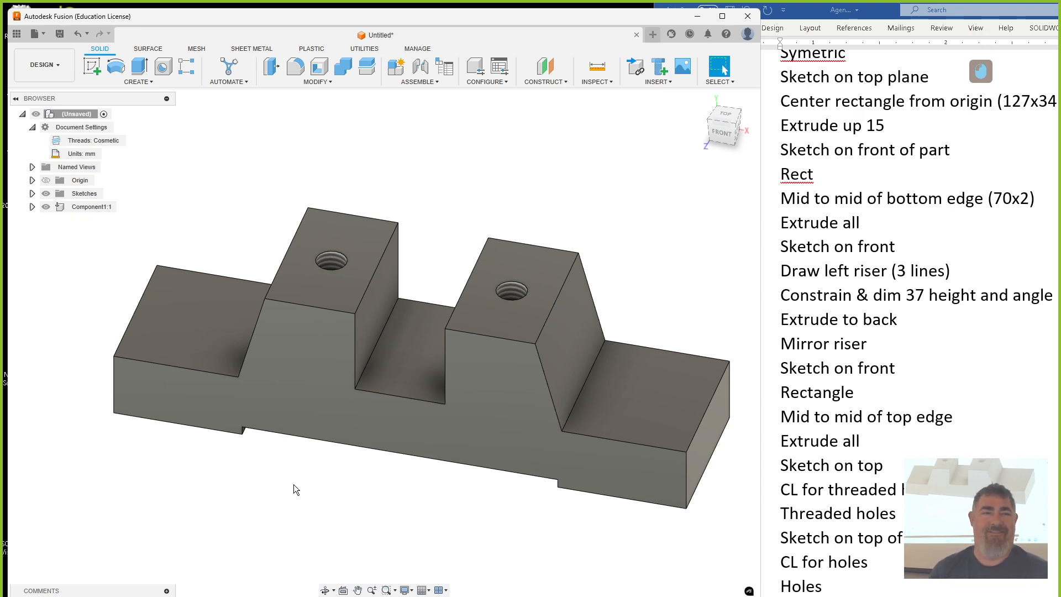
pyautogui.scroll(-3, 293, 484)
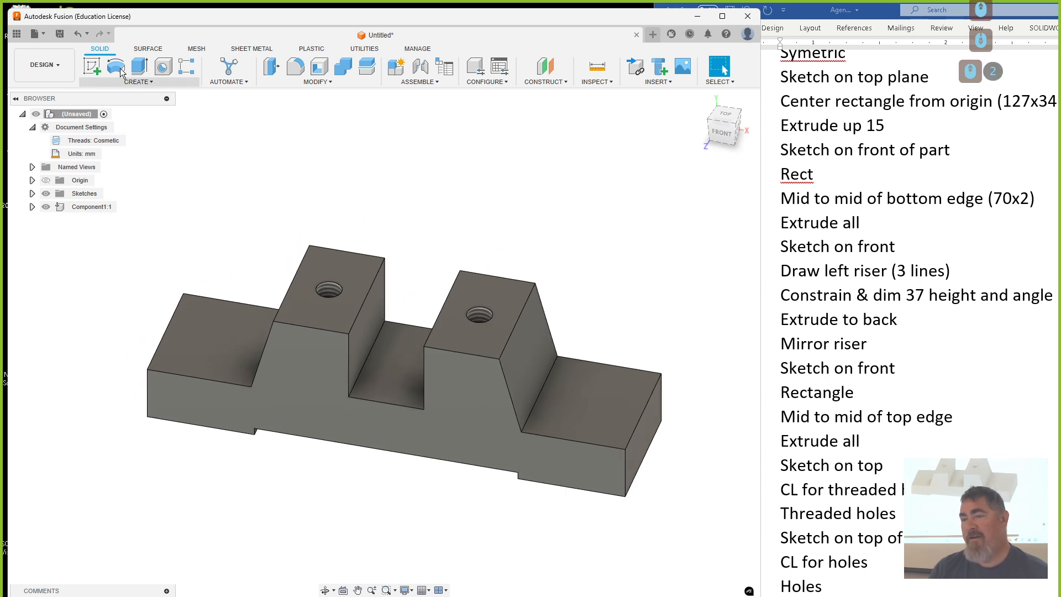
# Step: Start a sketch on the upper face of the base's left end and draw a horizontal line behind the part, about 29 mm long
pyautogui.click(90, 61)
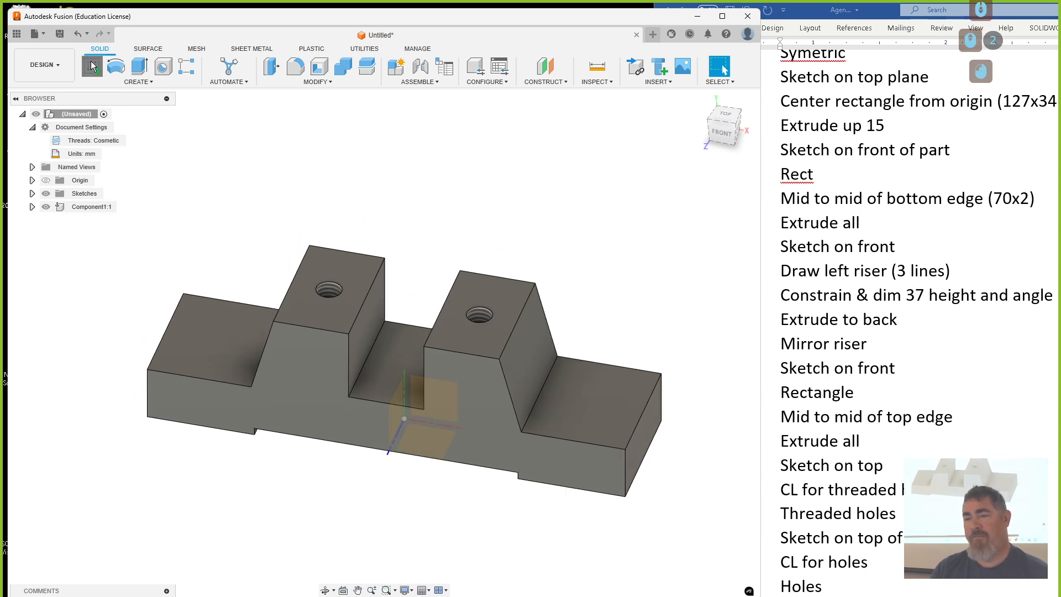
pyautogui.click(197, 338)
pyautogui.press('l')
pyautogui.moveTo(224, 181)
pyautogui.mouseDown()
pyautogui.moveTo(414, 224)
pyautogui.moveTo(485, 171)
pyautogui.moveTo(396, 89)
pyautogui.mouseUp()
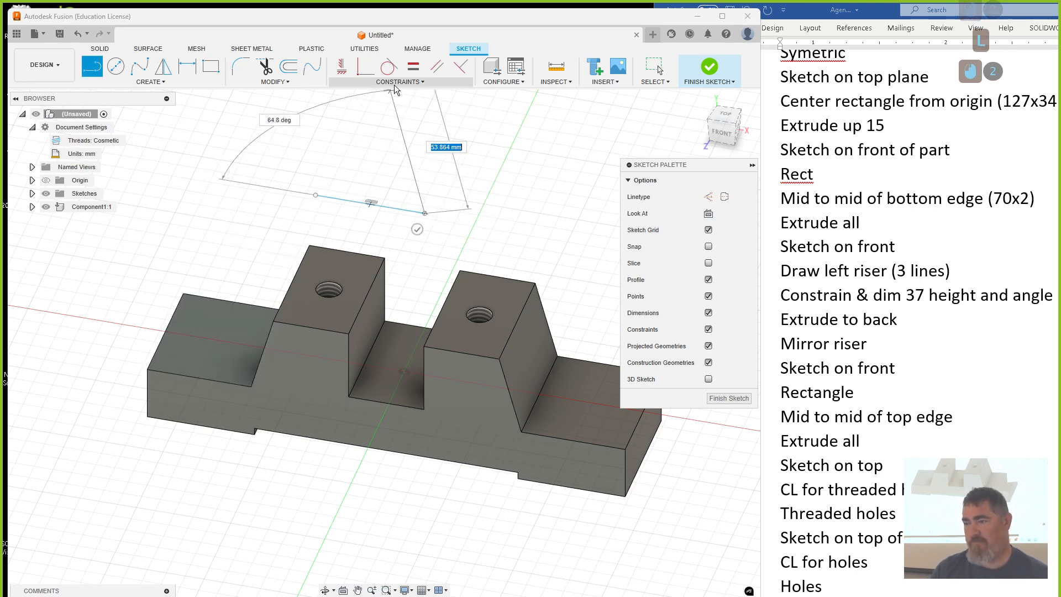
pyautogui.press('Escape')
# Step: Constrain the line's midpoint to the sketch origin
pyautogui.click(397, 82)
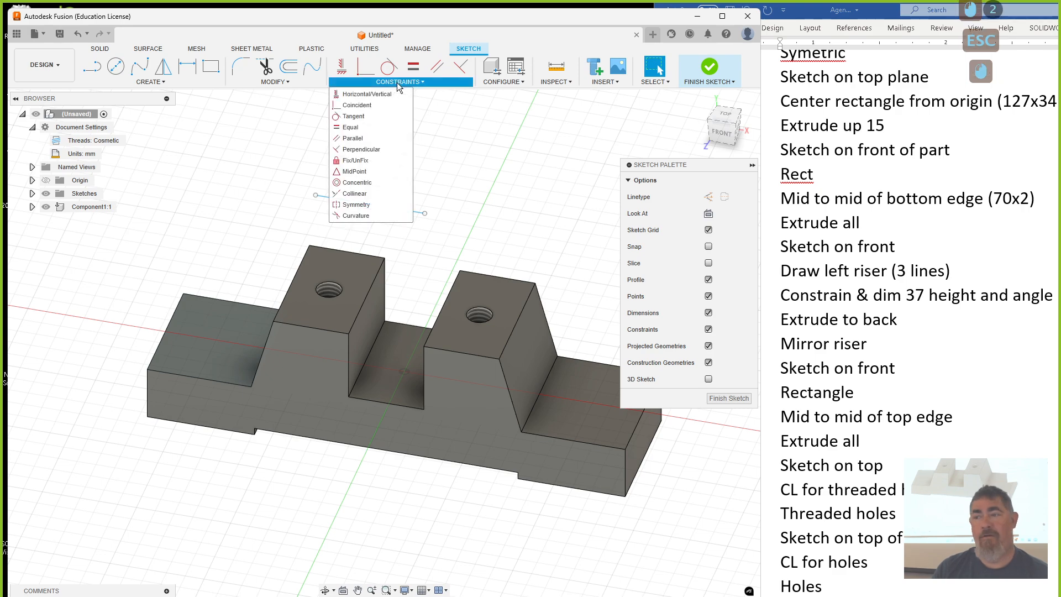
pyautogui.click(354, 171)
pyautogui.click(369, 204)
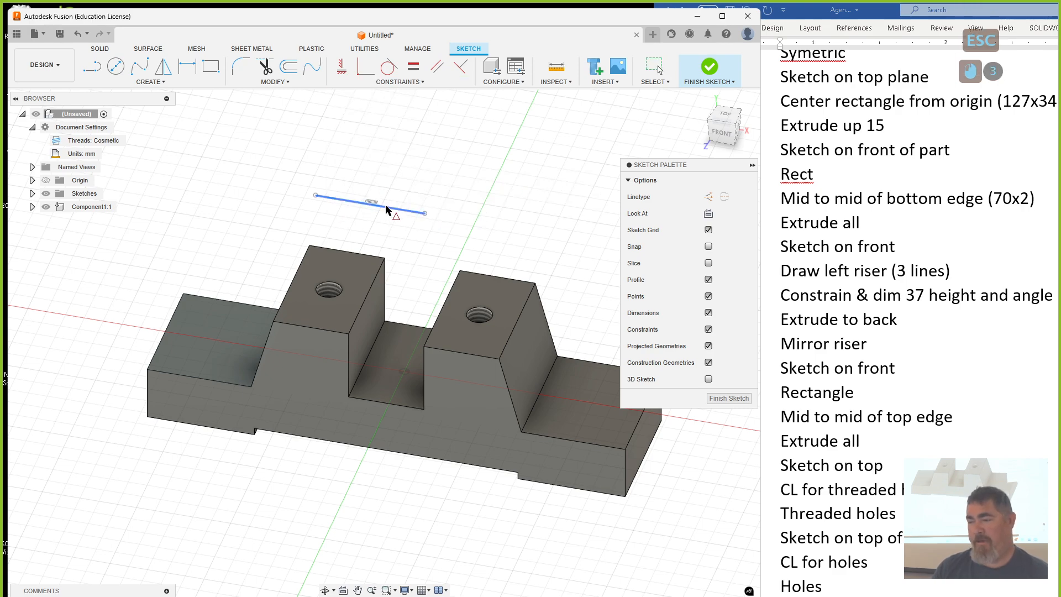
pyautogui.click(402, 375)
# Step: Dimension the centered line to 100 mm and finish the sketch
pyautogui.press('d')
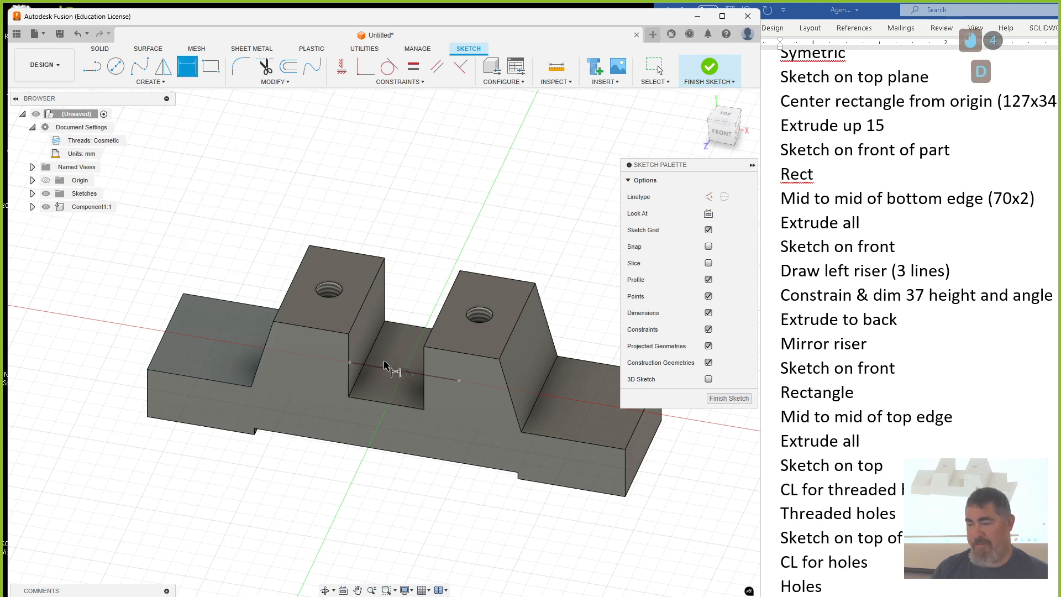
pyautogui.click(387, 368)
pyautogui.click(417, 203)
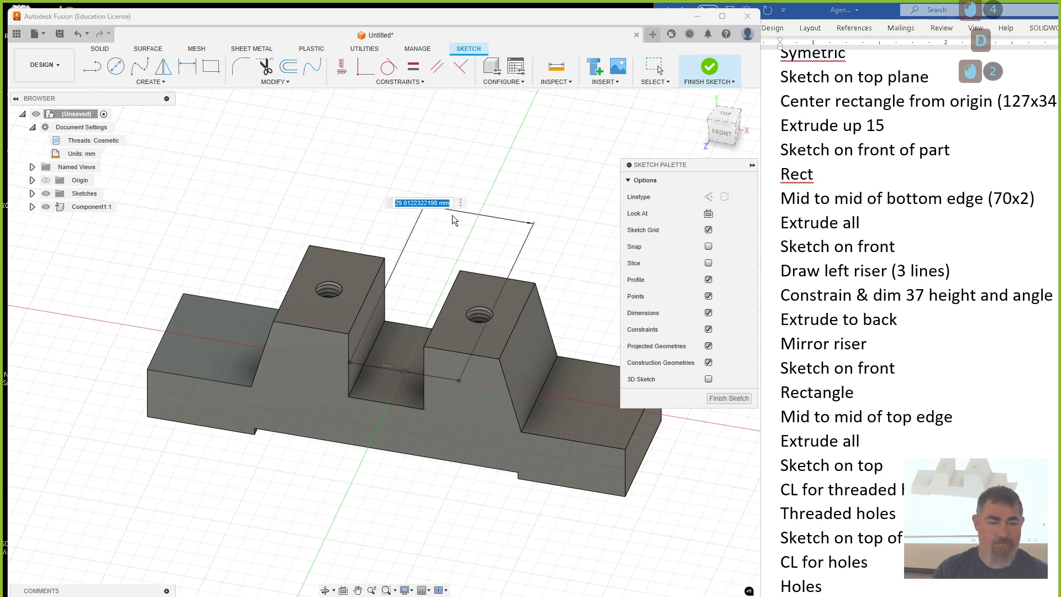
pyautogui.write('100')
pyautogui.press('Return')
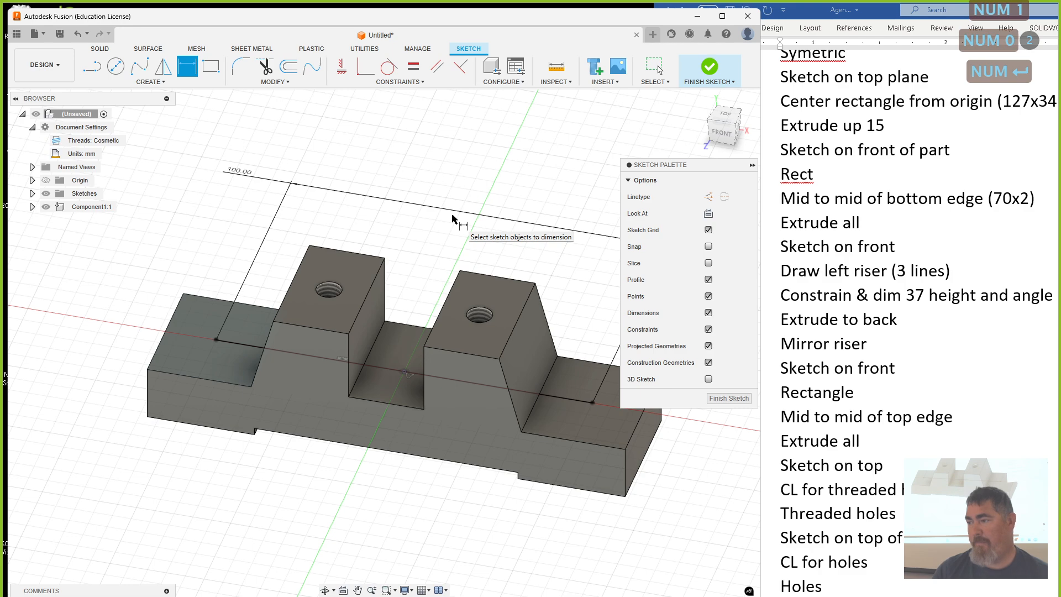
pyautogui.click(709, 68)
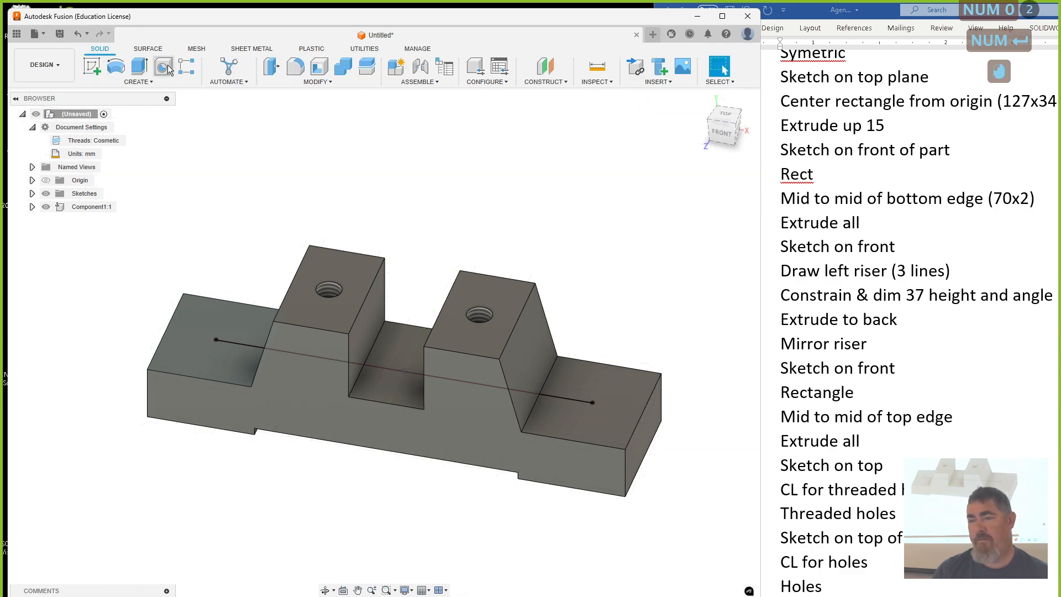
# Step: Start a hole feature and place holes on both endpoints of the 100 mm centerline
pyautogui.click(164, 67)
pyautogui.click(216, 340)
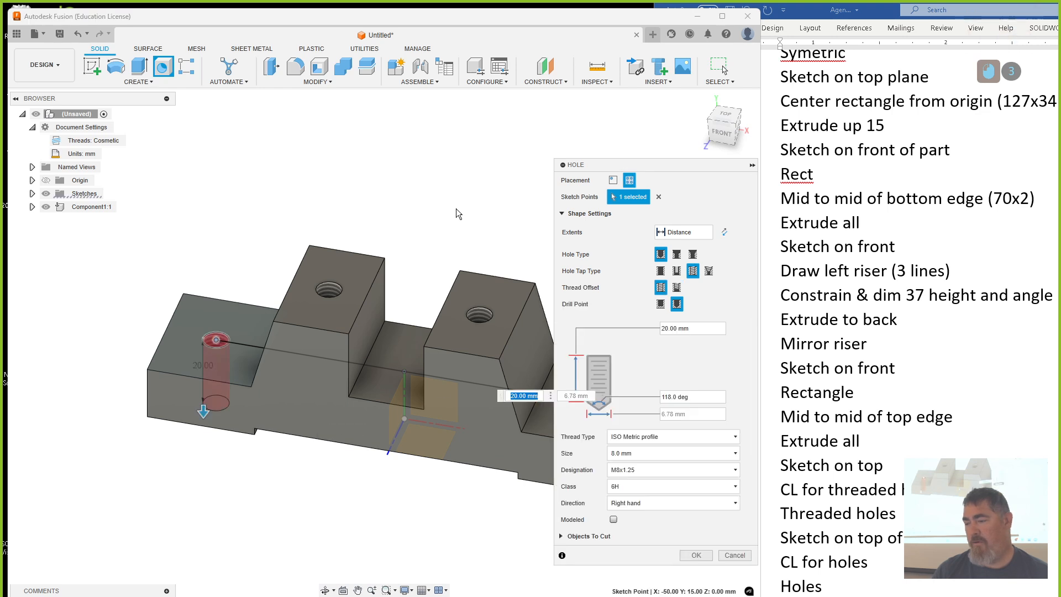
pyautogui.moveTo(412, 157); pyautogui.dragTo(264, 117, button='middle')
pyautogui.click(446, 364)
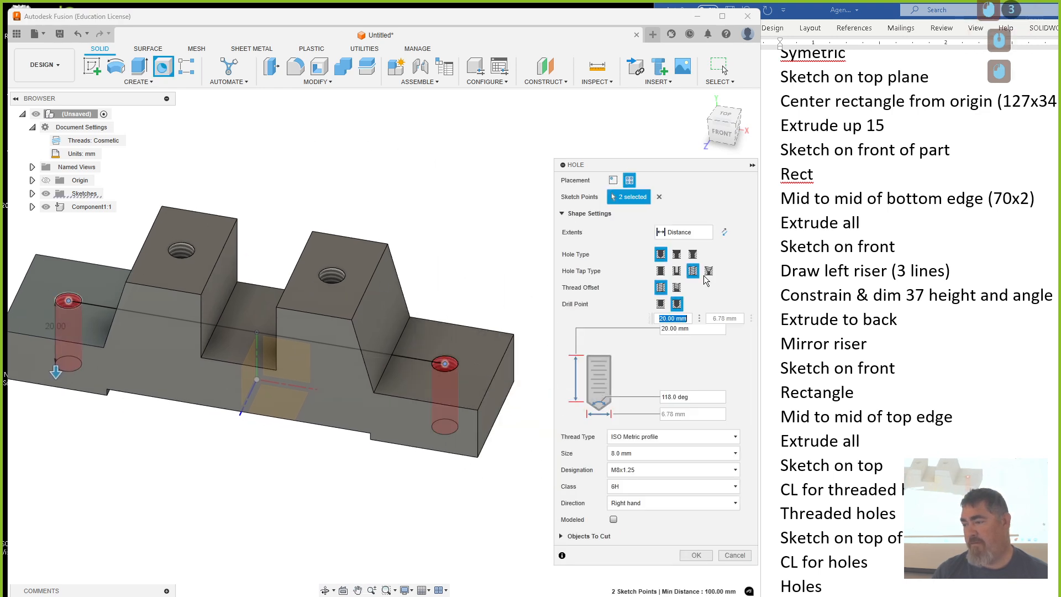
# Step: Make the two end holes simple with an 11 mm diameter, extend them through all, and create them
pyautogui.click(663, 270)
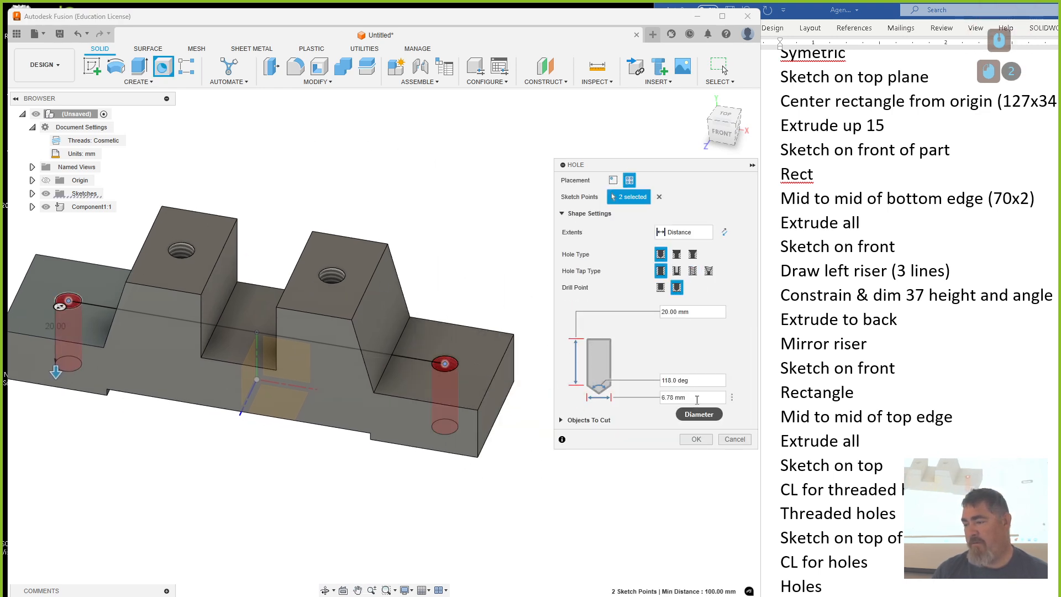
pyautogui.moveTo(697, 398); pyautogui.dragTo(628, 398)
pyautogui.write('11')
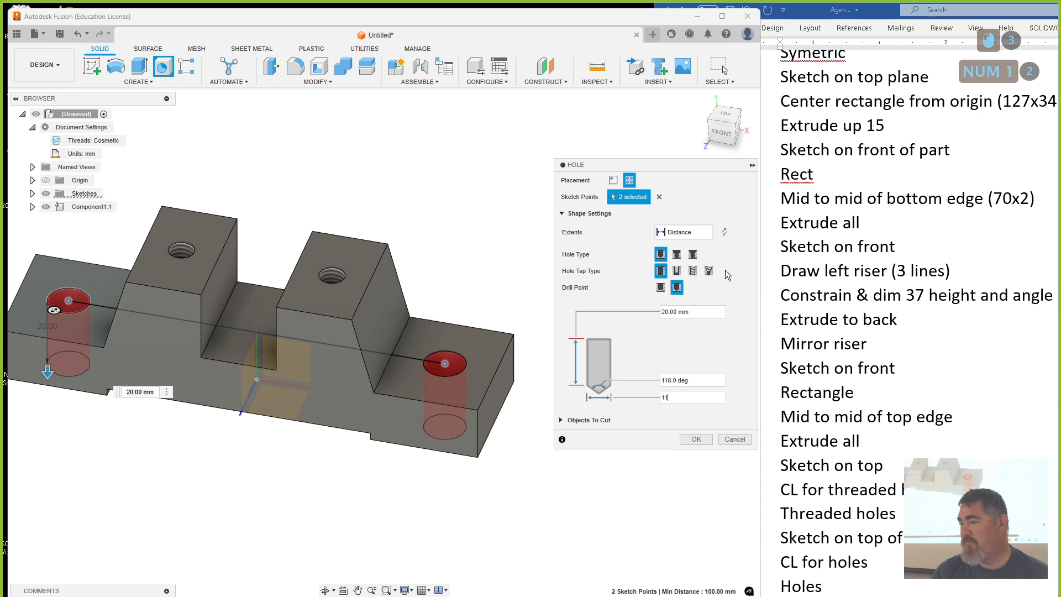
pyautogui.click(684, 232)
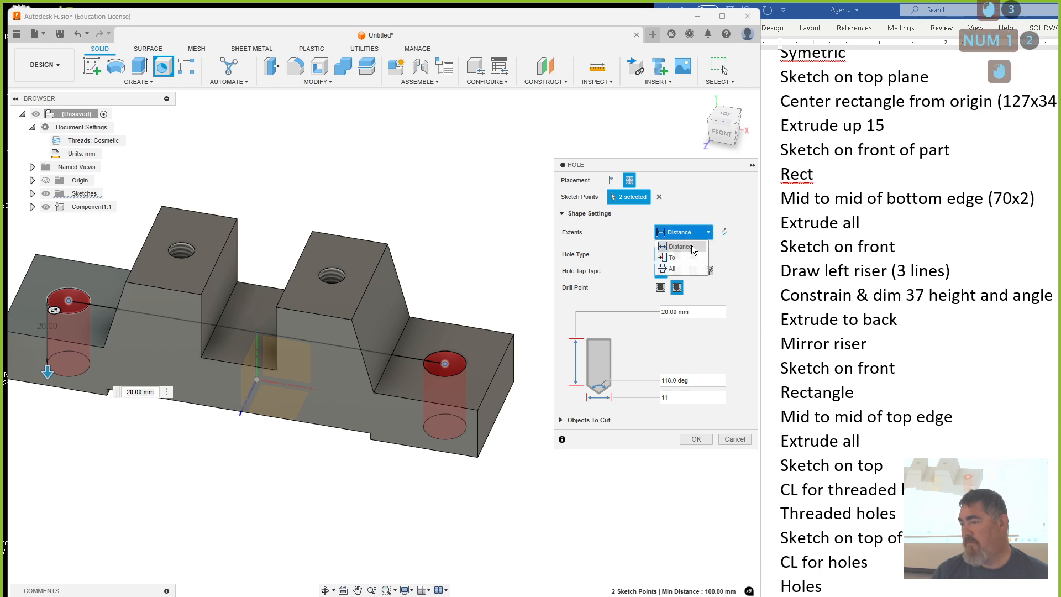
pyautogui.click(680, 269)
pyautogui.click(696, 422)
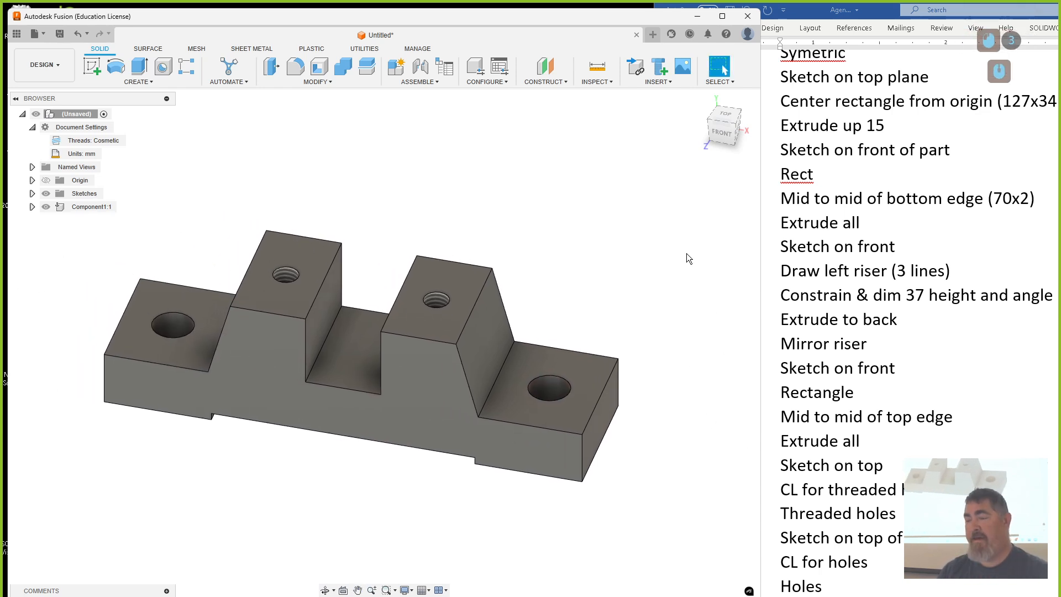
# Step: Fillet the two bottom inside edges of the center slot with a 2.5 mm radius
pyautogui.click(294, 67)
pyautogui.click(325, 346)
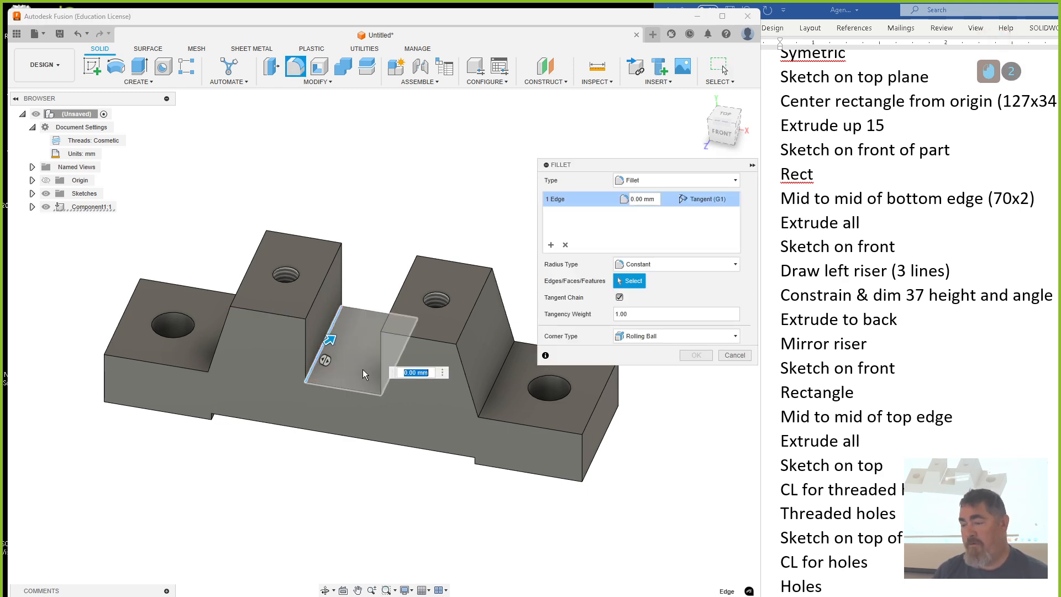
pyautogui.click(388, 389)
pyautogui.write('2.5')
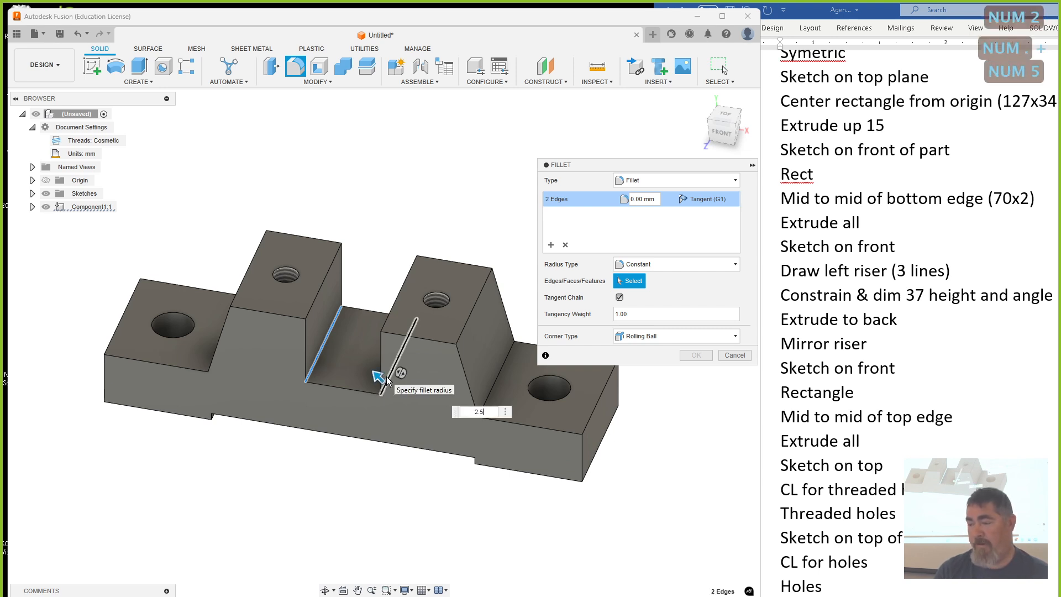
pyautogui.press('Return')
# Step: Fillet the outer base edges of both risers and the two inside edges of the underside slot with a 2 mm radius
pyautogui.click(294, 67)
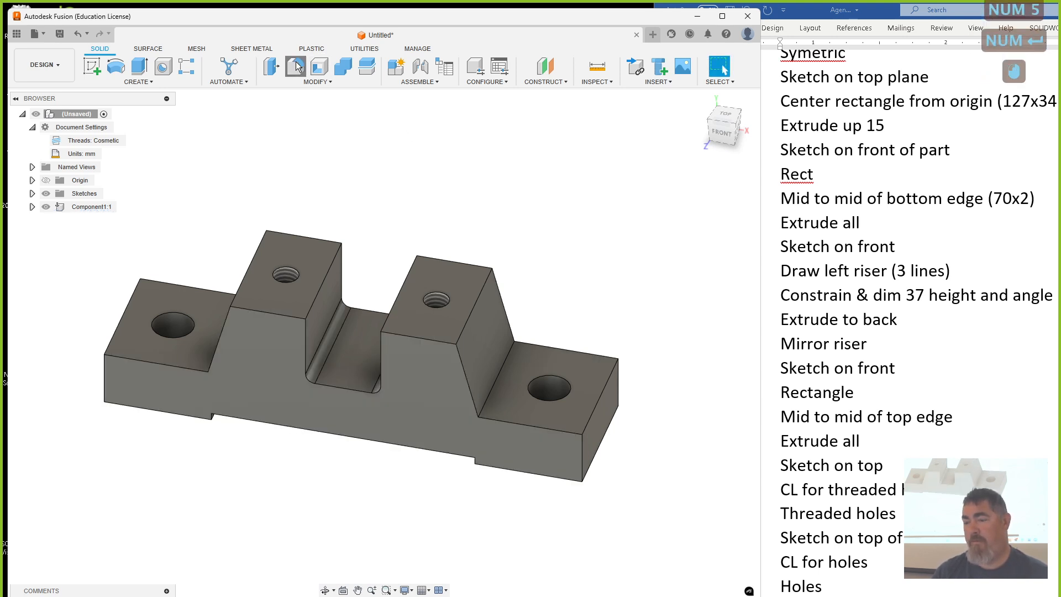
pyautogui.click(221, 346)
pyautogui.click(486, 399)
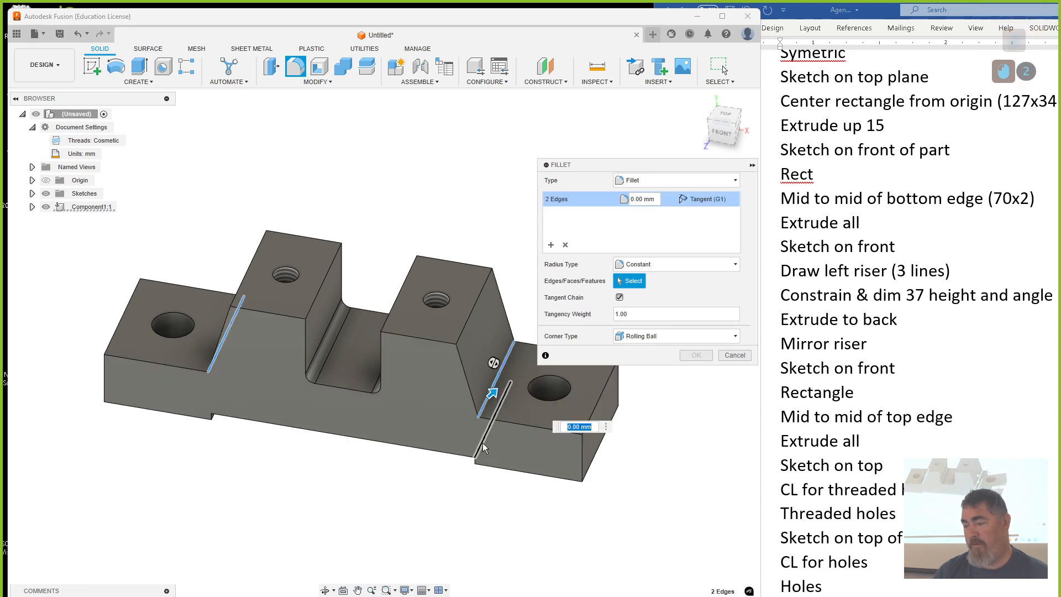
pyautogui.click(483, 442)
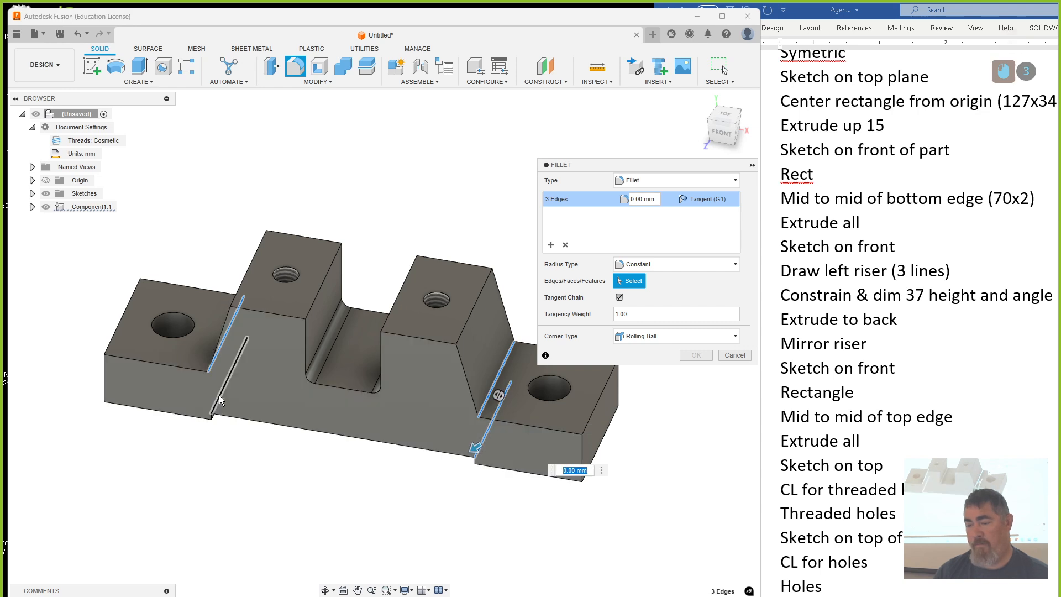
pyautogui.click(219, 395)
pyautogui.write('2')
pyautogui.press('Return')
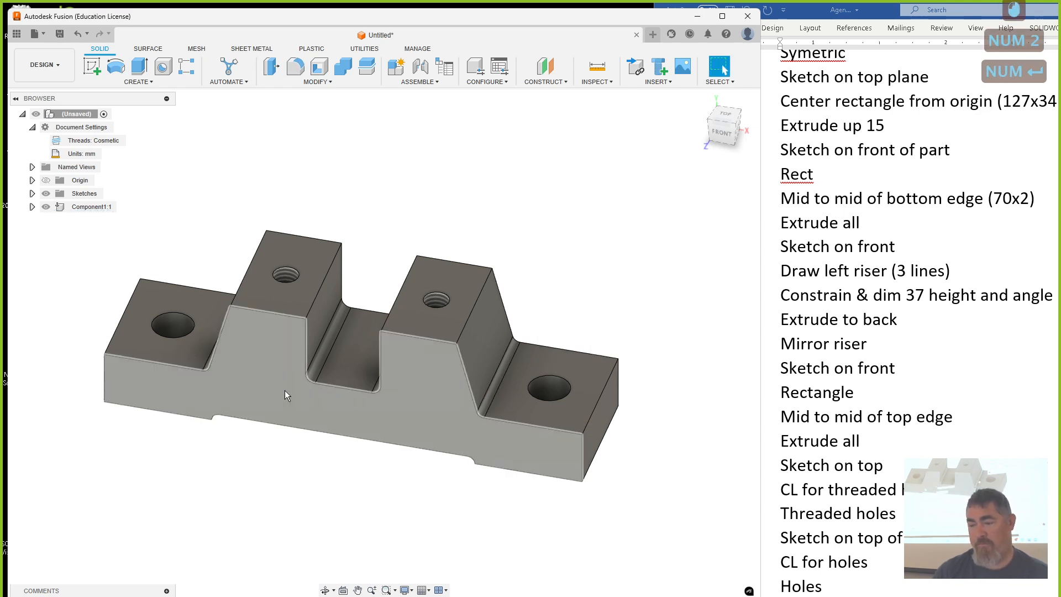
# Step: Fillet the outer top edges at both ends of the base with a 1 mm radius
pyautogui.click(297, 66)
pyautogui.click(123, 316)
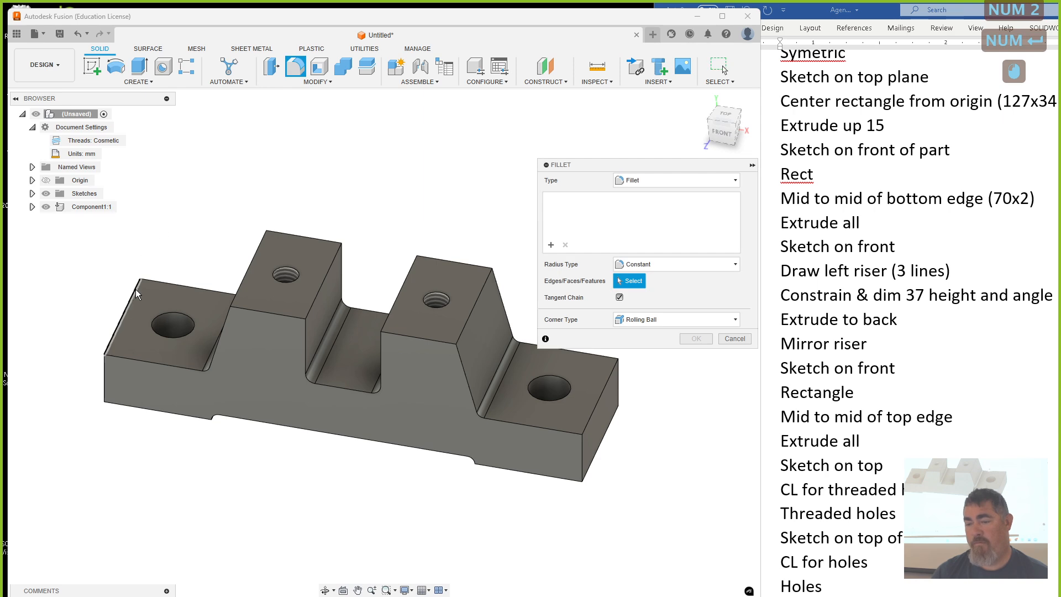
pyautogui.click(599, 399)
pyautogui.write('1')
pyautogui.press('Return')
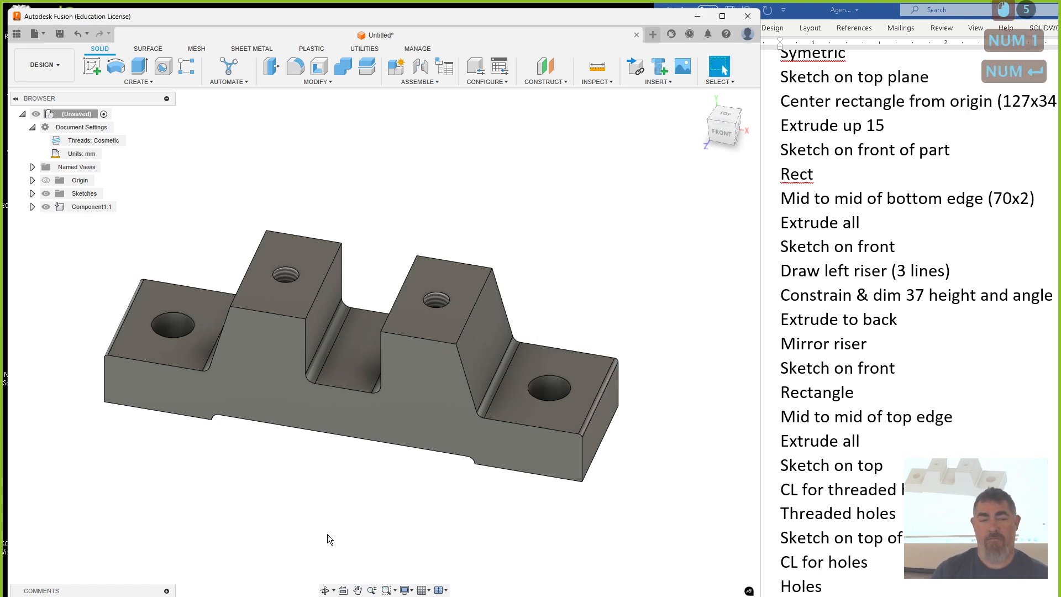
# Step: Examine the sketch of the bottom slot rectangle on the front face and close it without editing
pyautogui.moveTo(332, 516)
pyautogui.keyDown('shift'); pyautogui.mouseDown(button='middle')
pyautogui.moveTo(381, 461)
pyautogui.moveTo(327, 483)
pyautogui.moveTo(338, 499)
pyautogui.mouseUp(button='middle'); pyautogui.keyUp('shift')
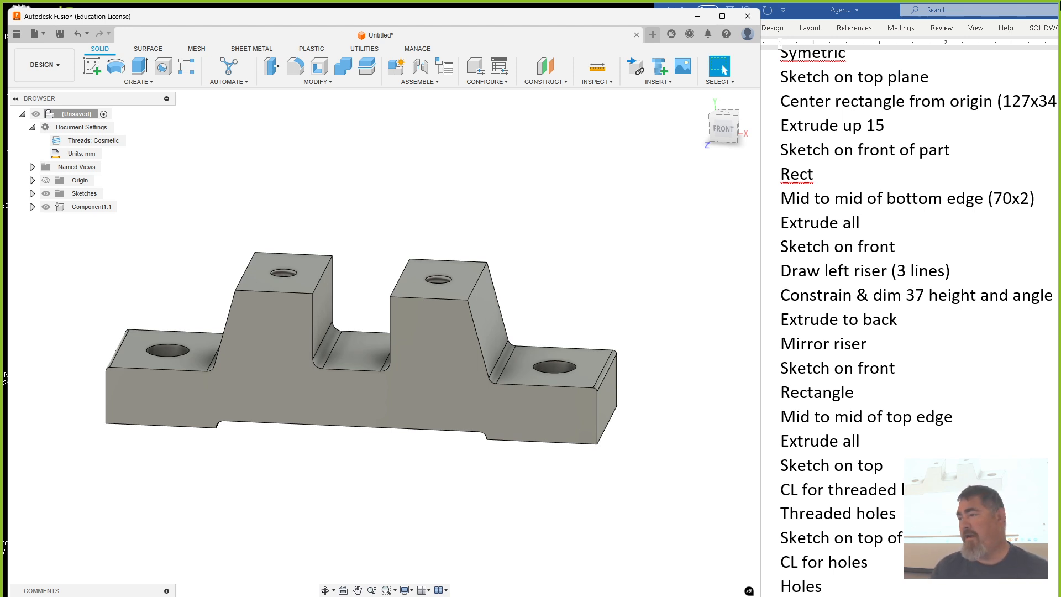
pyautogui.moveTo(578, 194); pyautogui.dragTo(635, 196, button='middle')
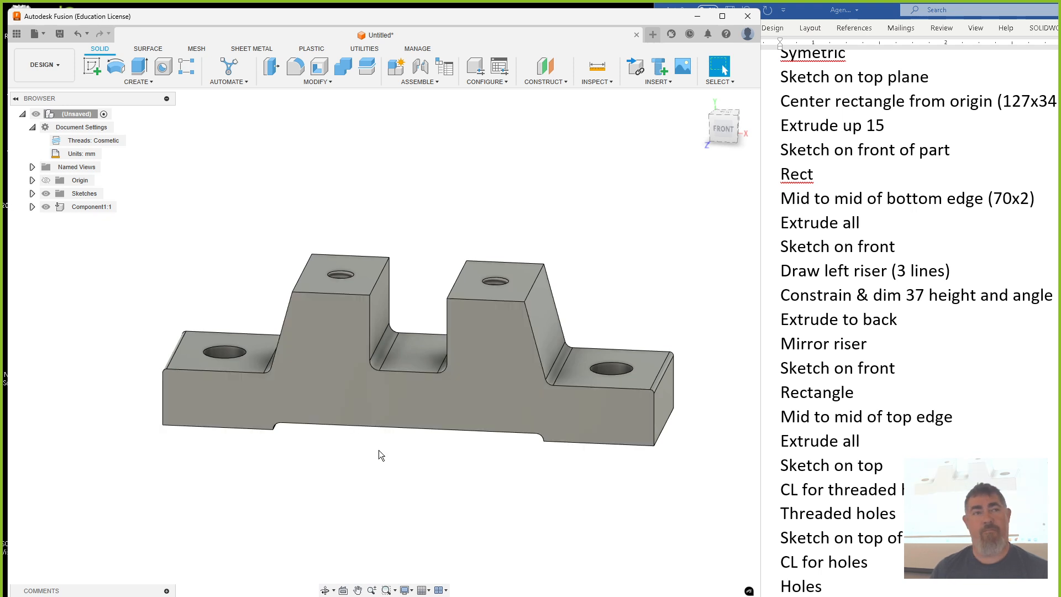
pyautogui.doubleClick(138, 596)
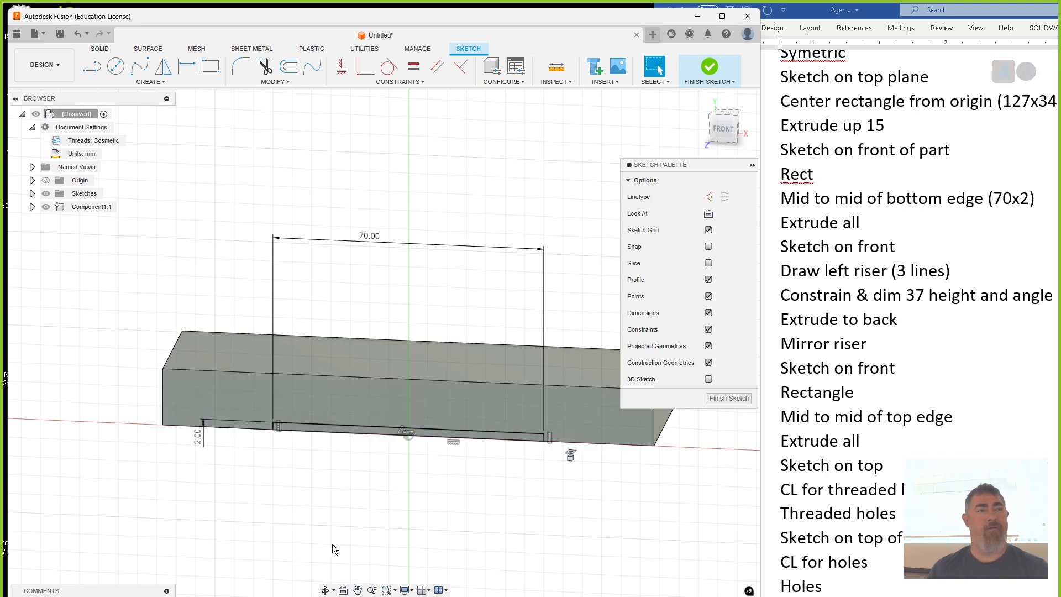
pyautogui.click(711, 78)
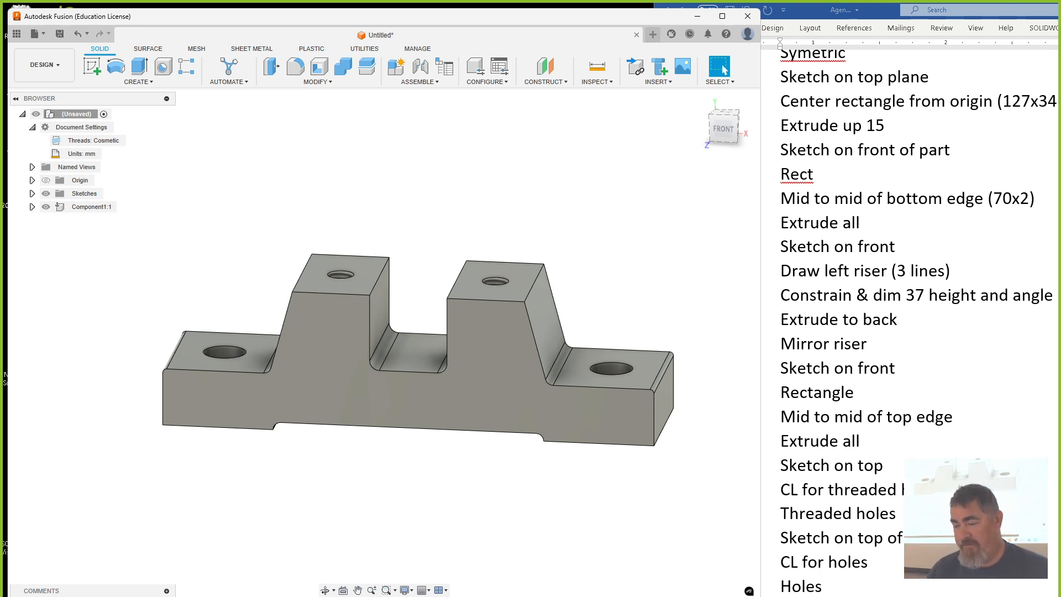
# Step: Roll the timeline back to just after the bottom slot cut and start a sketch on the front face
pyautogui.click(304, 596)
pyautogui.moveTo(304, 596); pyautogui.dragTo(144, 596)
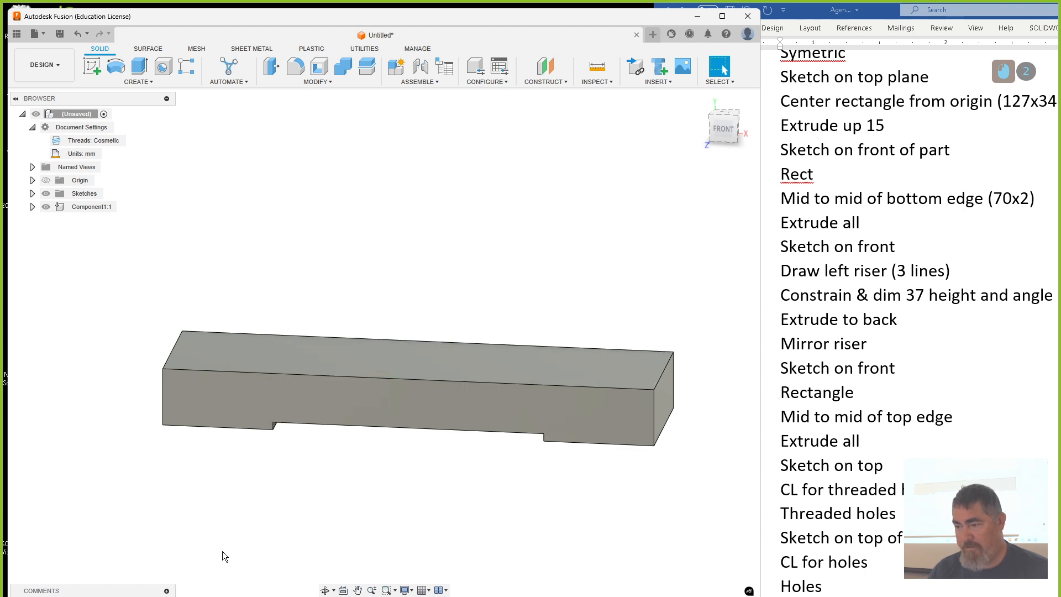
pyautogui.click(95, 64)
pyautogui.click(264, 382)
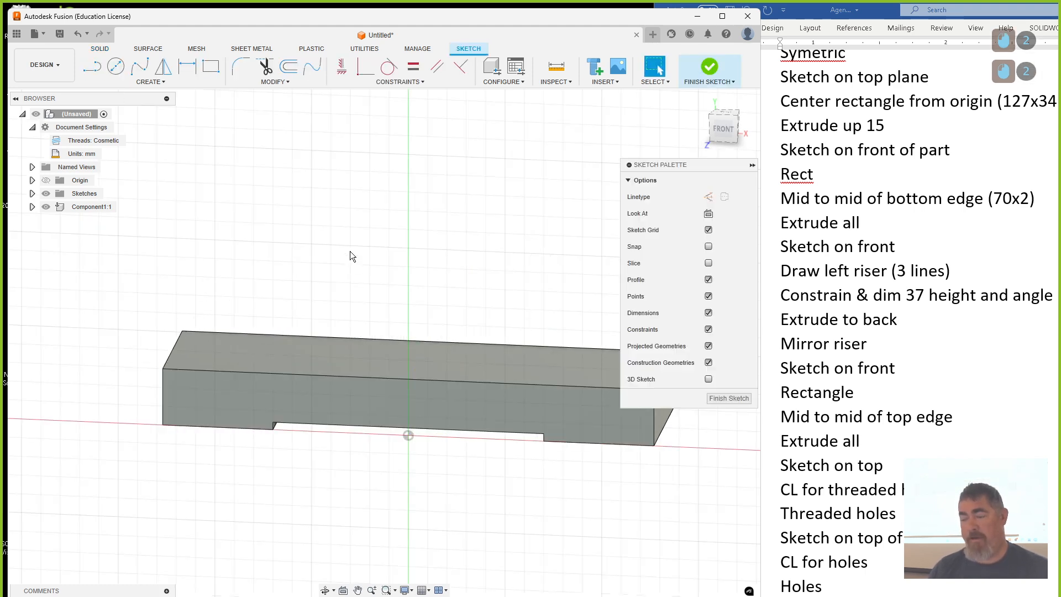
# Step: Draw three connected lines forming a trapezoid on the base's top front edge, with a top side about 46 mm long
pyautogui.press('l')
pyautogui.click(273, 374)
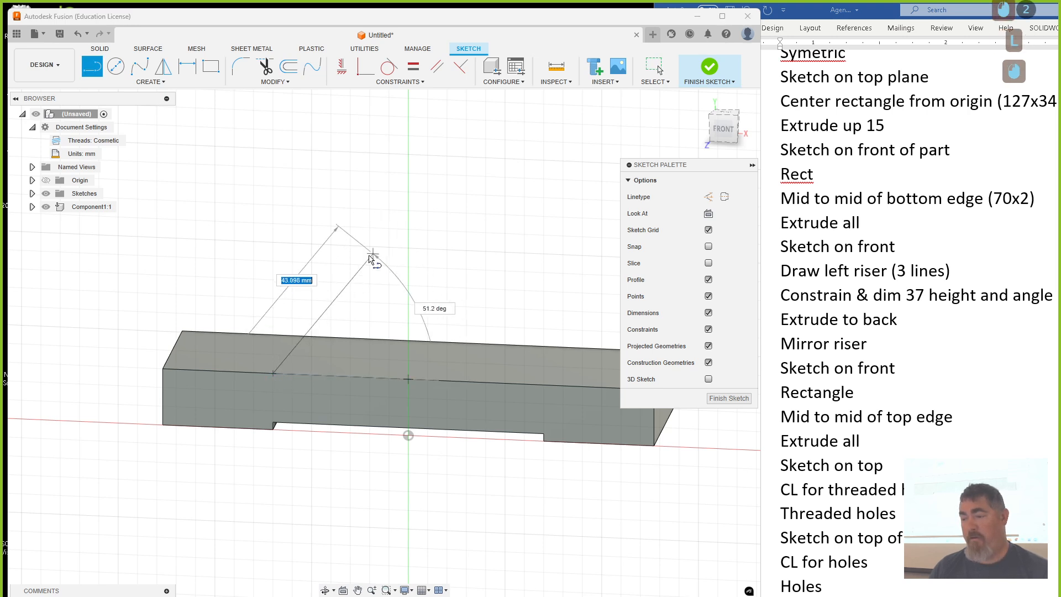
pyautogui.click(348, 269)
pyautogui.click(527, 277)
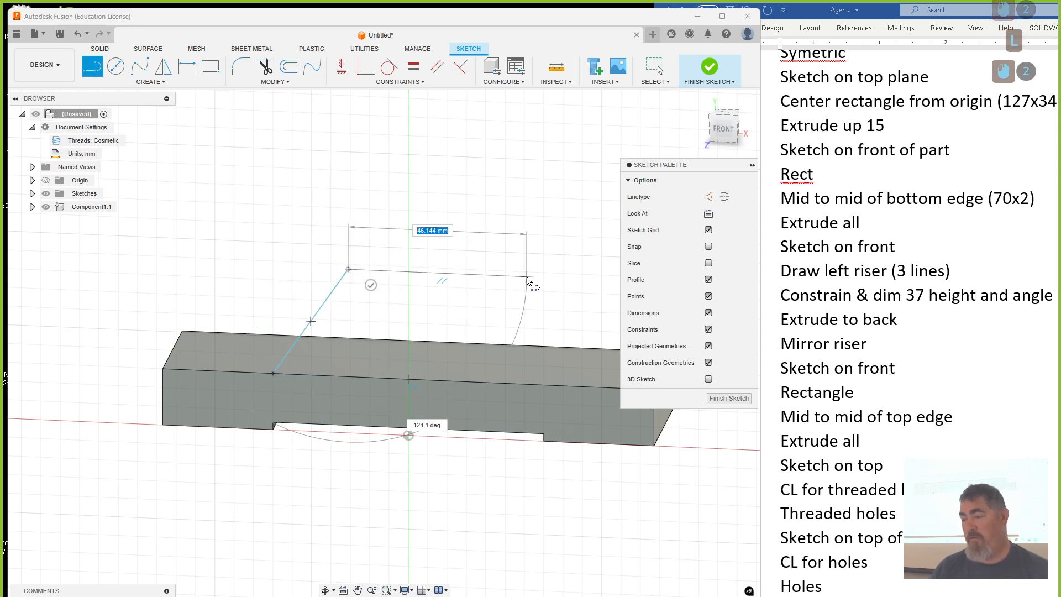
pyautogui.click(595, 387)
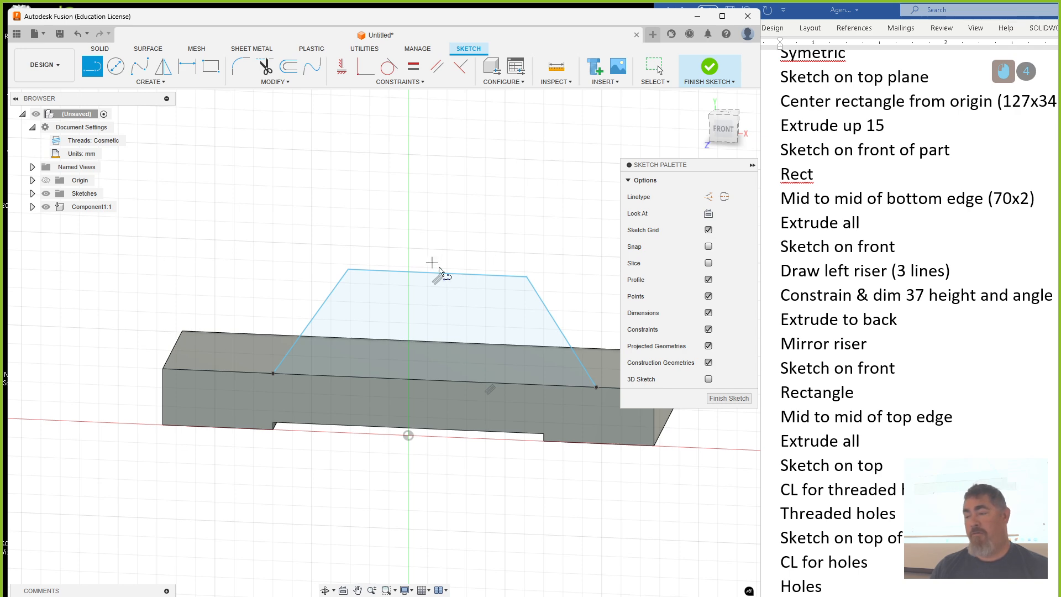
pyautogui.press('Escape')
# Step: Make the trapezoid's two slanted sides equal in length and test the shape by moving its upper-left corner slightly
pyautogui.click(534, 288)
pyautogui.keyDown('ctrl'); pyautogui.click(338, 285); pyautogui.keyUp('ctrl')
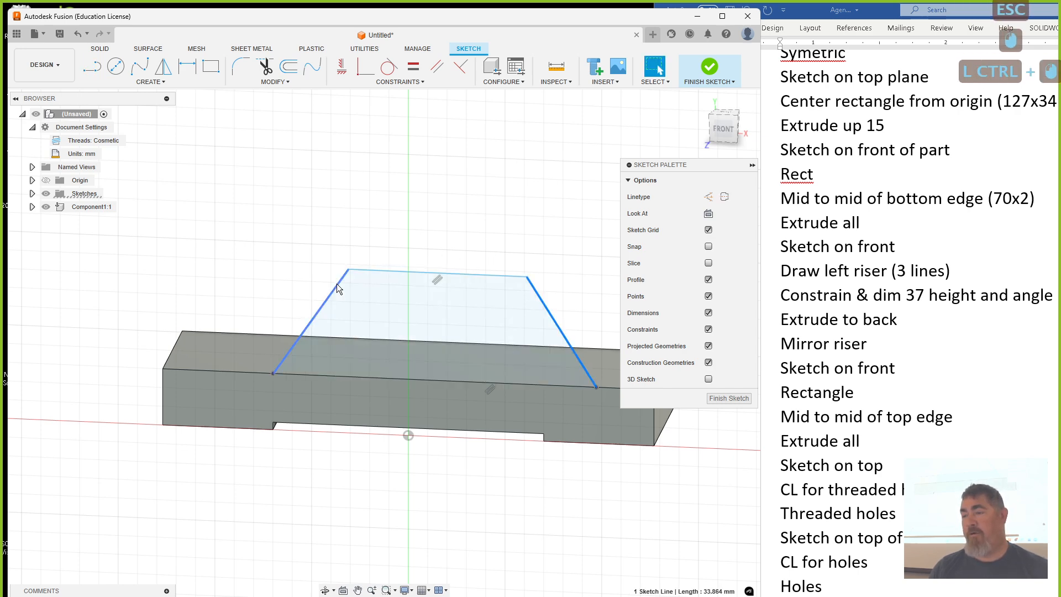
pyautogui.click(413, 68)
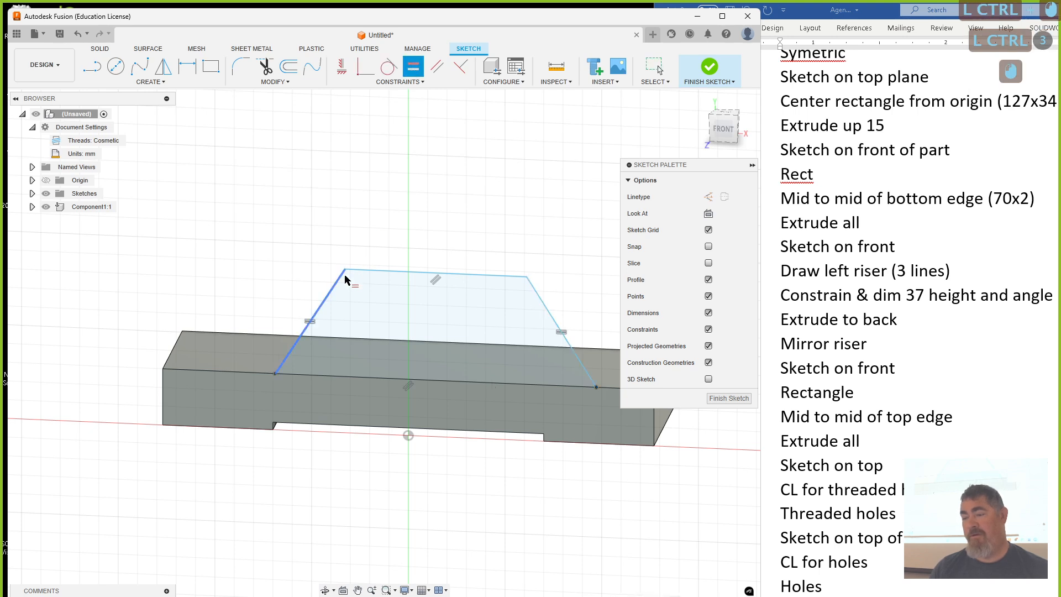
pyautogui.press('Escape')
pyautogui.moveTo(339, 266)
pyautogui.mouseDown()
pyautogui.moveTo(326, 270)
pyautogui.moveTo(343, 271)
pyautogui.mouseUp()
pyautogui.click(400, 171)
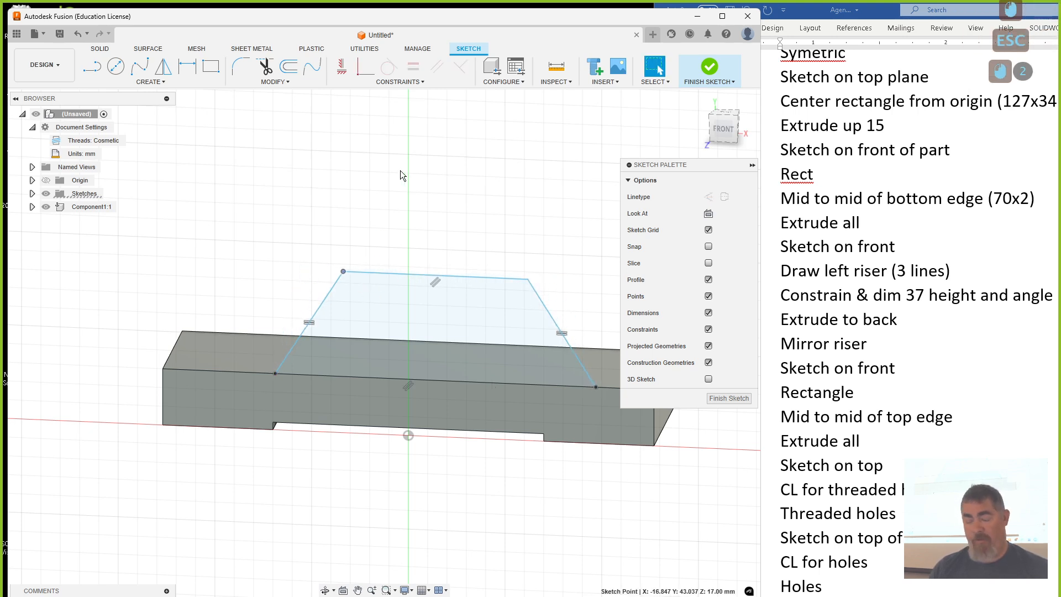
# Step: Draw a line between the midpoints of the trapezoid's top and bottom sides, make it vertical and convert it to construction
pyautogui.press('l')
pyautogui.click(409, 378)
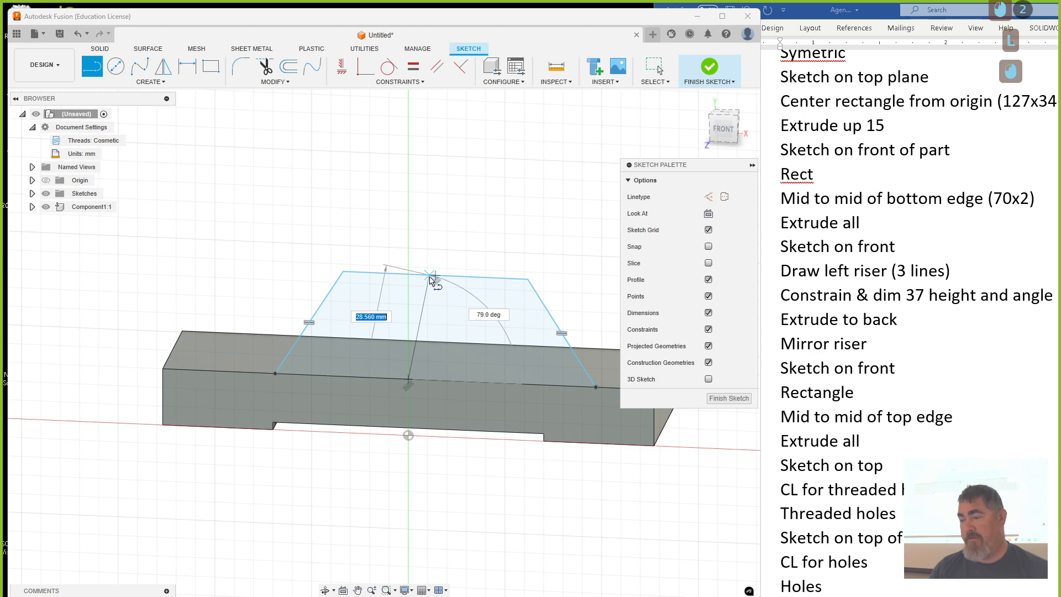
pyautogui.click(435, 276)
pyautogui.press('Escape')
pyautogui.click(342, 71)
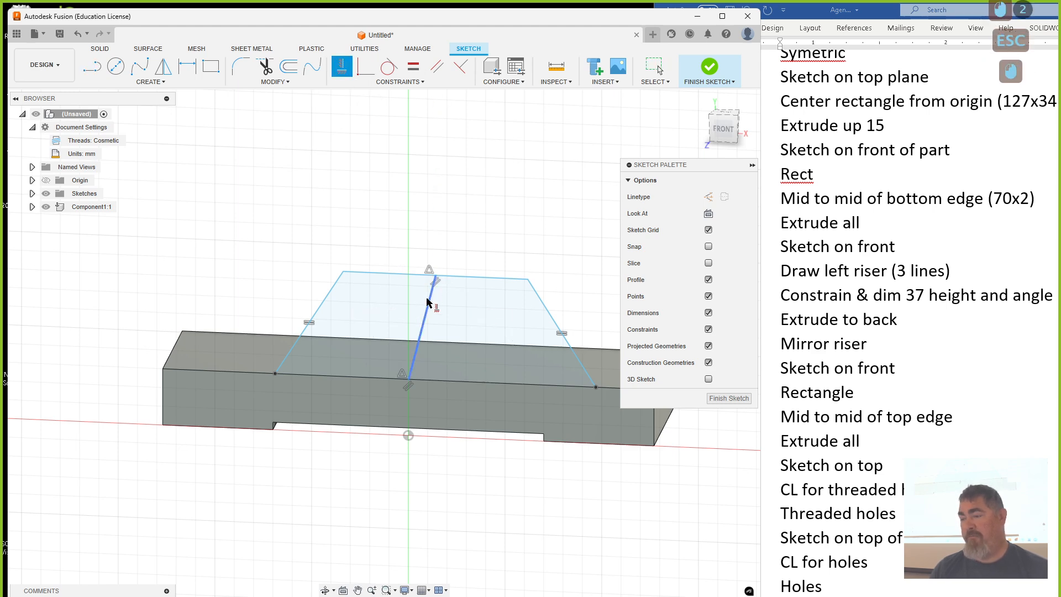
pyautogui.click(428, 300)
pyautogui.press('Escape')
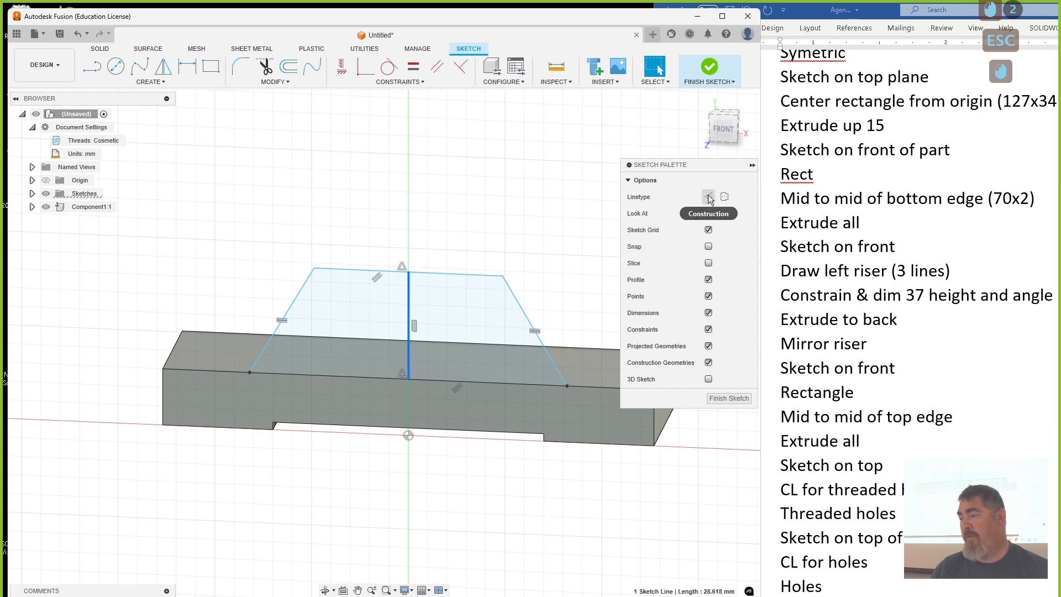
pyautogui.click(708, 197)
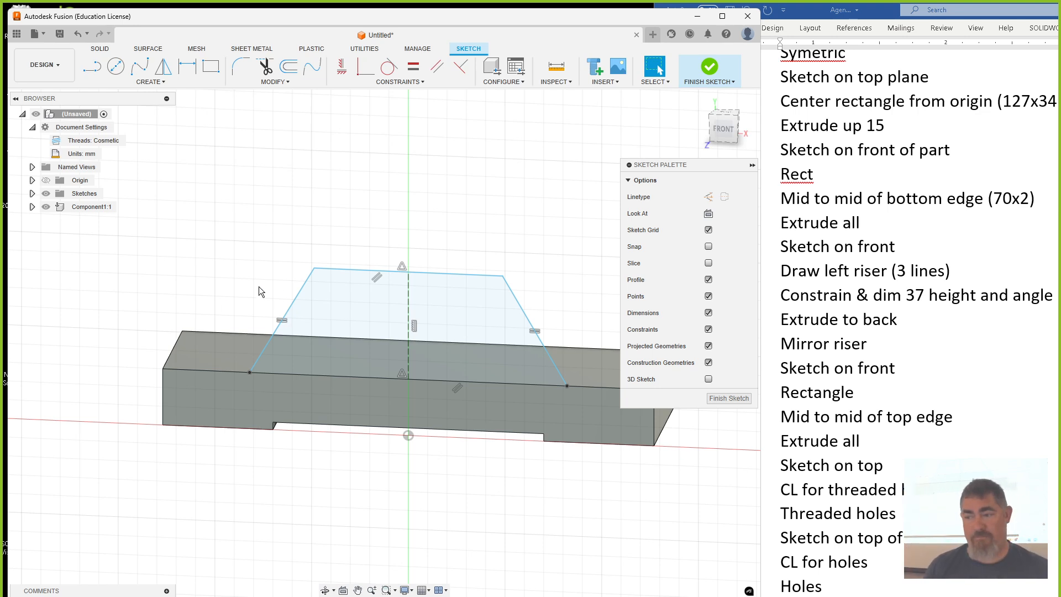
# Step: Undo the whole trapezoid sketch and roll the timeline forward to the end to restore the complete part
pyautogui.hotkey('ctrl', 'z')
pyautogui.hotkey('ctrl', 'z')
pyautogui.hotkey('ctrl', 'z')
pyautogui.hotkey('ctrl', 'z')
pyautogui.hotkey('ctrl', 'z')
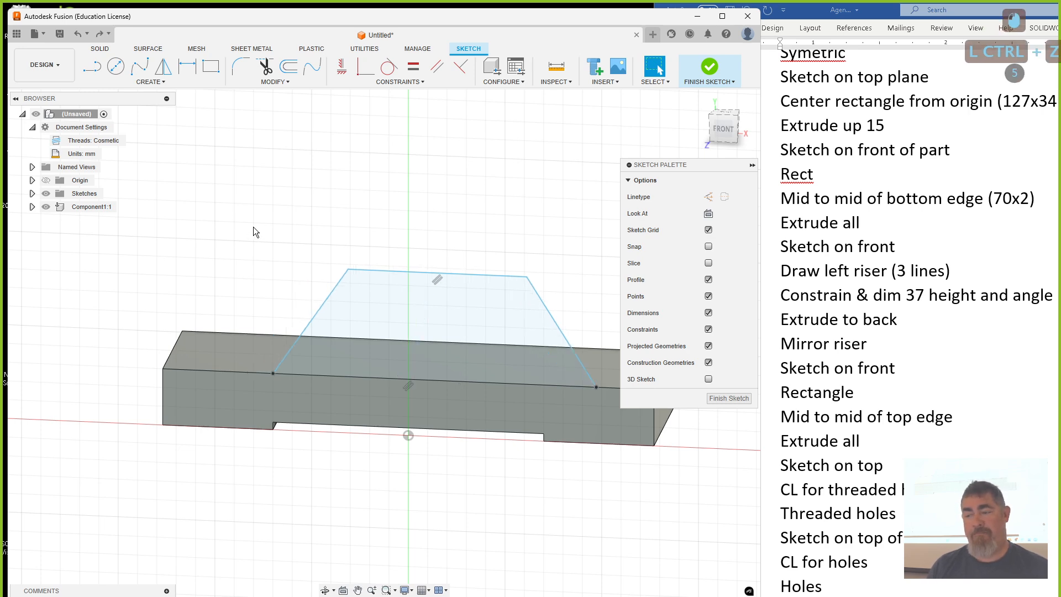
pyautogui.hotkey('ctrl', 'z')
pyautogui.hotkey('ctrl', 'z')
pyautogui.hotkey('ctrl', 'z')
pyautogui.hotkey('ctrl', 'z')
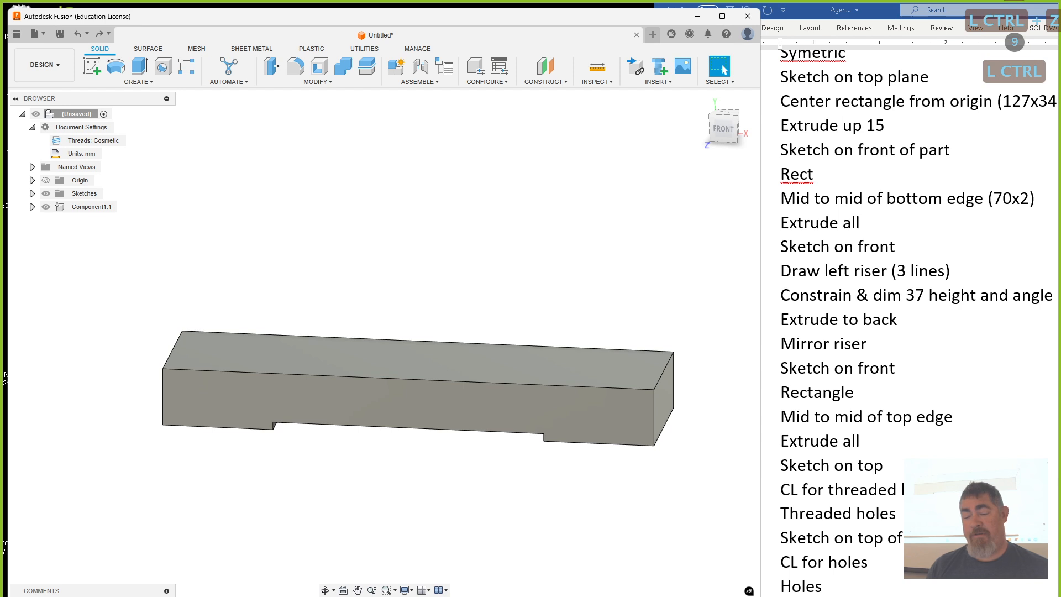
pyautogui.moveTo(163, 596); pyautogui.dragTo(331, 596)
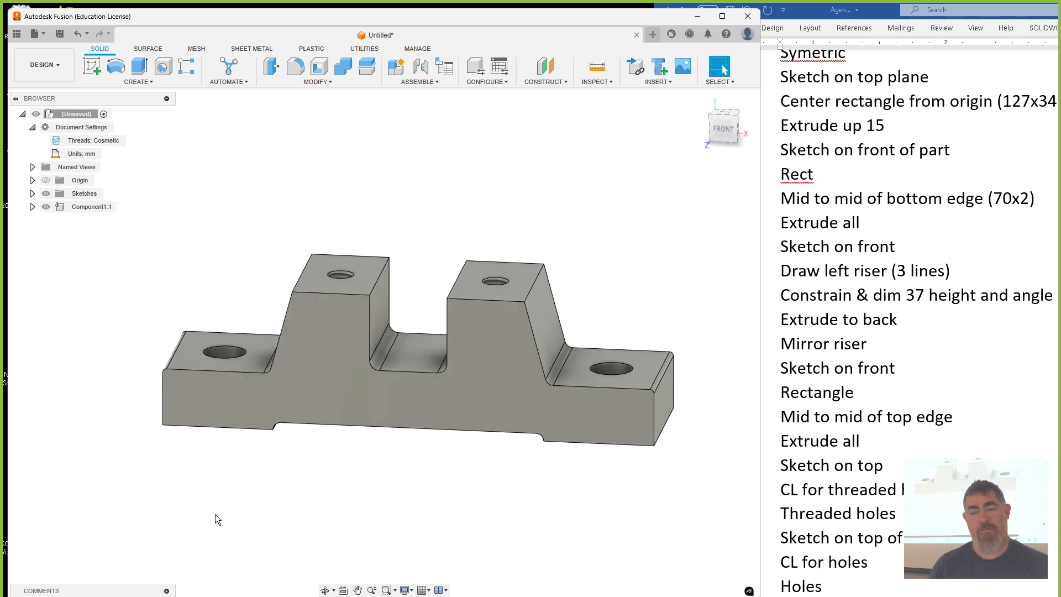
# Step: Edit the riser mirror to use Bodies as object type, selecting the solid body with the New Body operation
pyautogui.doubleClick(536, 276)
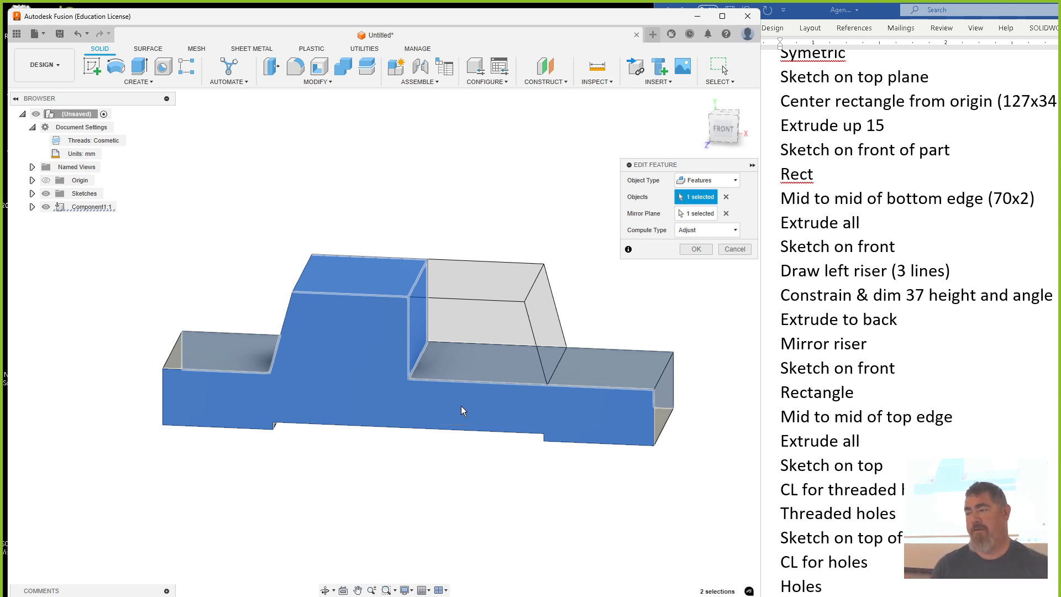
pyautogui.click(710, 181)
pyautogui.click(697, 196)
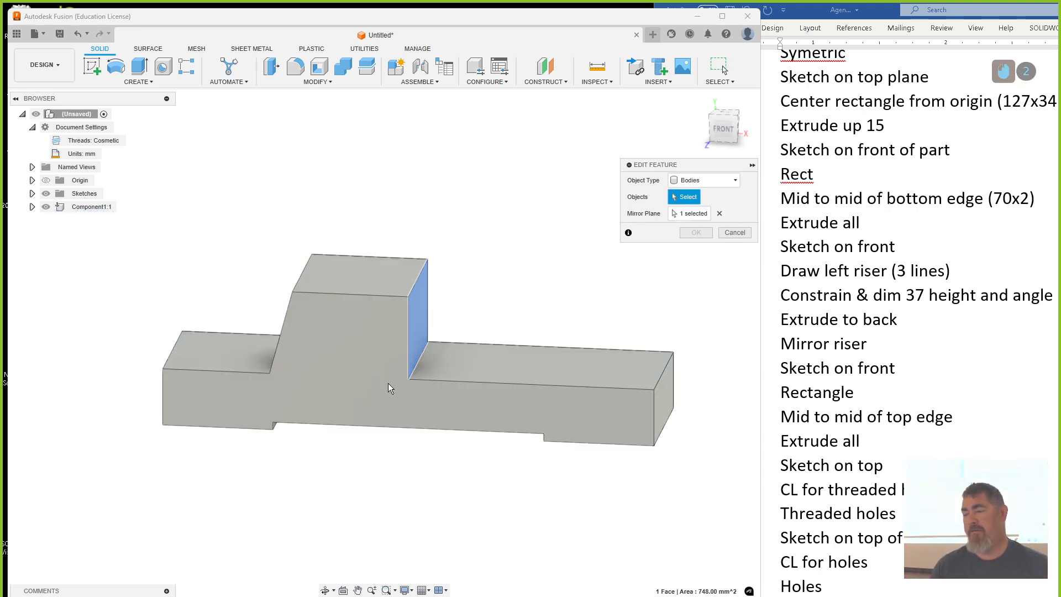
pyautogui.click(396, 350)
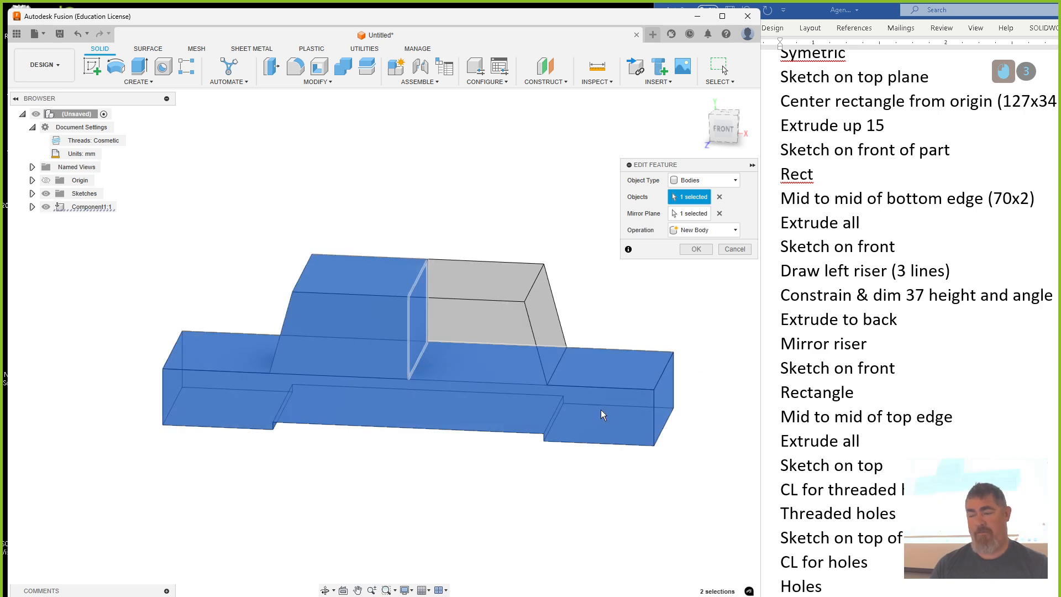
pyautogui.click(697, 250)
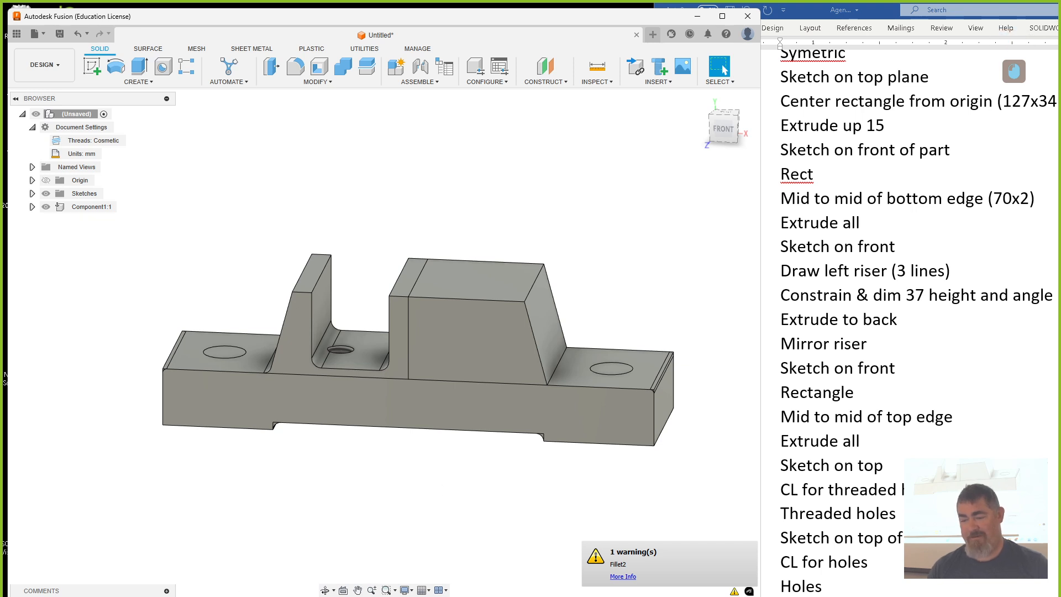
# Step: Change the body mirror's operation to Join
pyautogui.doubleClick(304, 596)
pyautogui.click(679, 231)
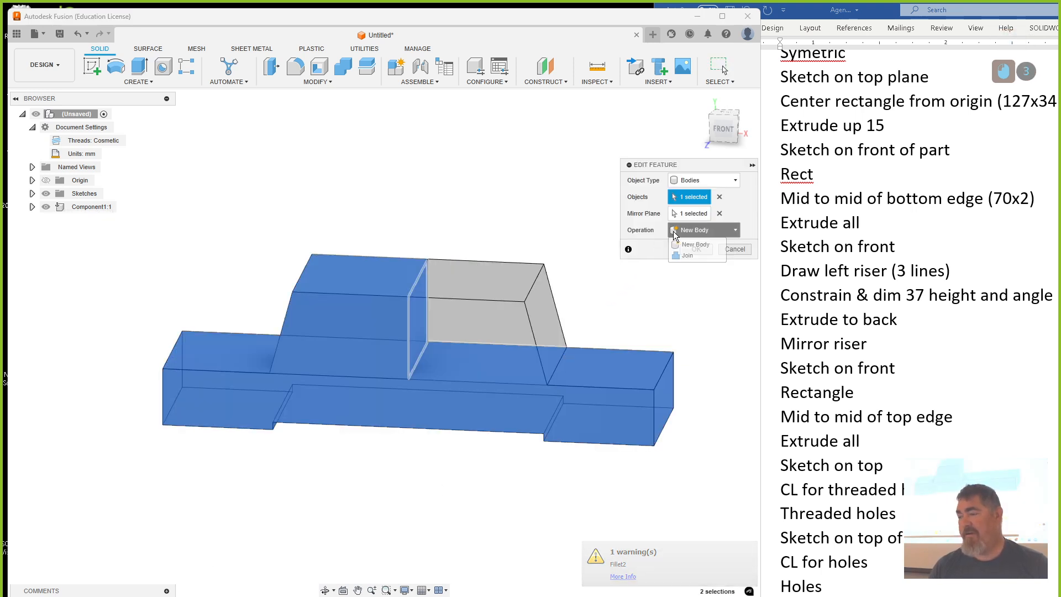
pyautogui.click(685, 256)
pyautogui.click(694, 248)
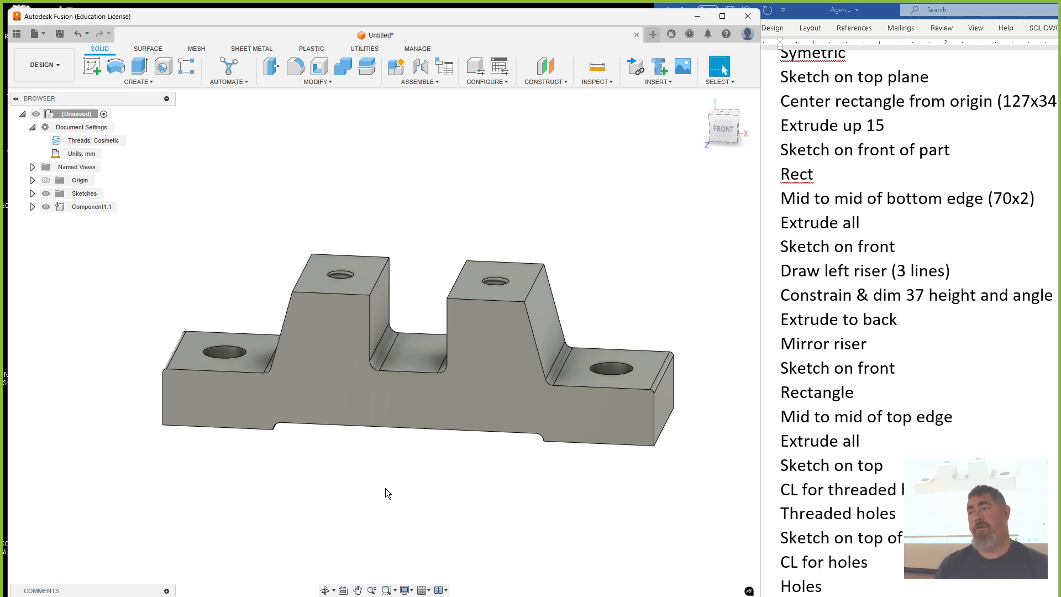
# Step: Undo both riser mirror edits, then check the center slot cut and the mirror feature without changing their settings
pyautogui.hotkey('ctrl', 'z')
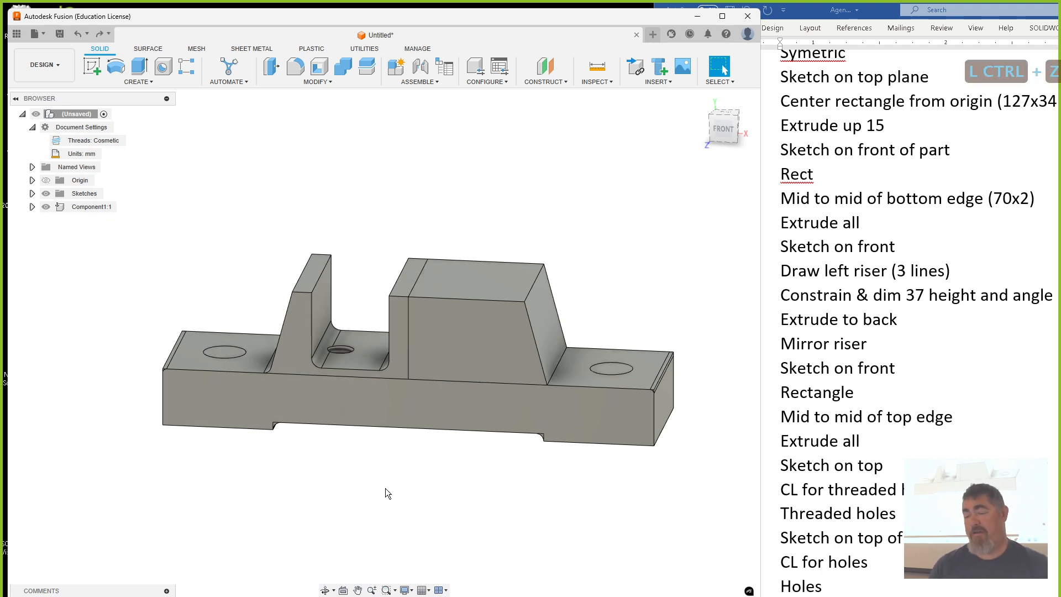
pyautogui.hotkey('ctrl', 'z')
pyautogui.doubleClick(411, 348)
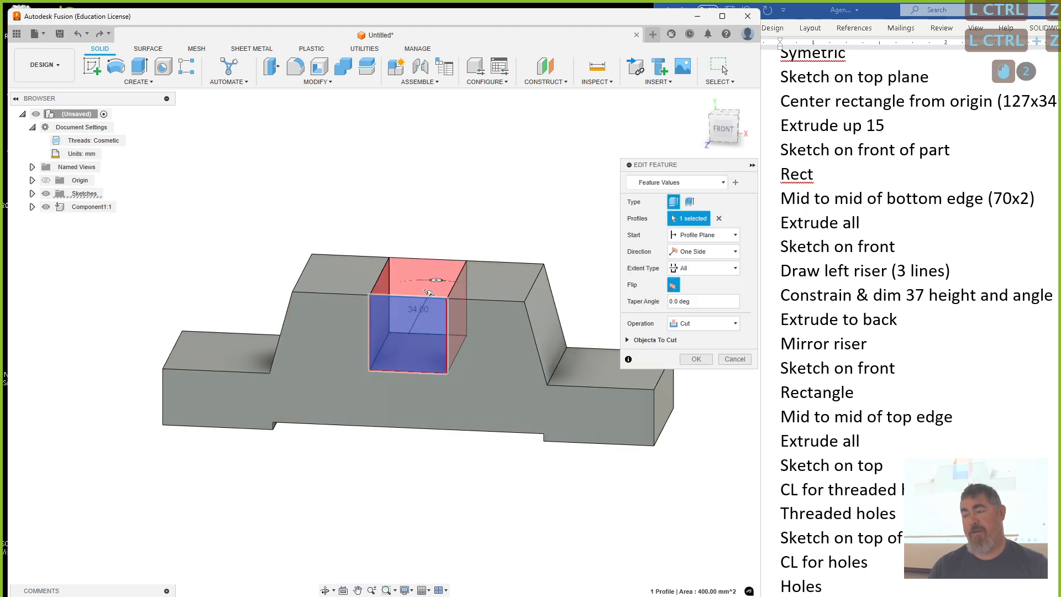
pyautogui.press('Escape')
pyautogui.doubleClick(368, 299)
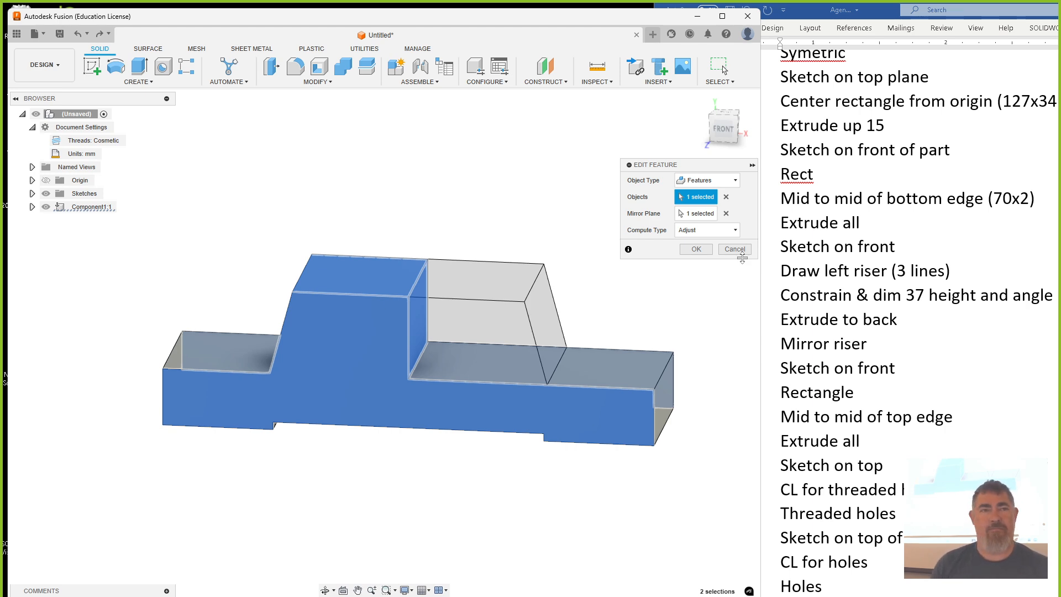
pyautogui.click(701, 248)
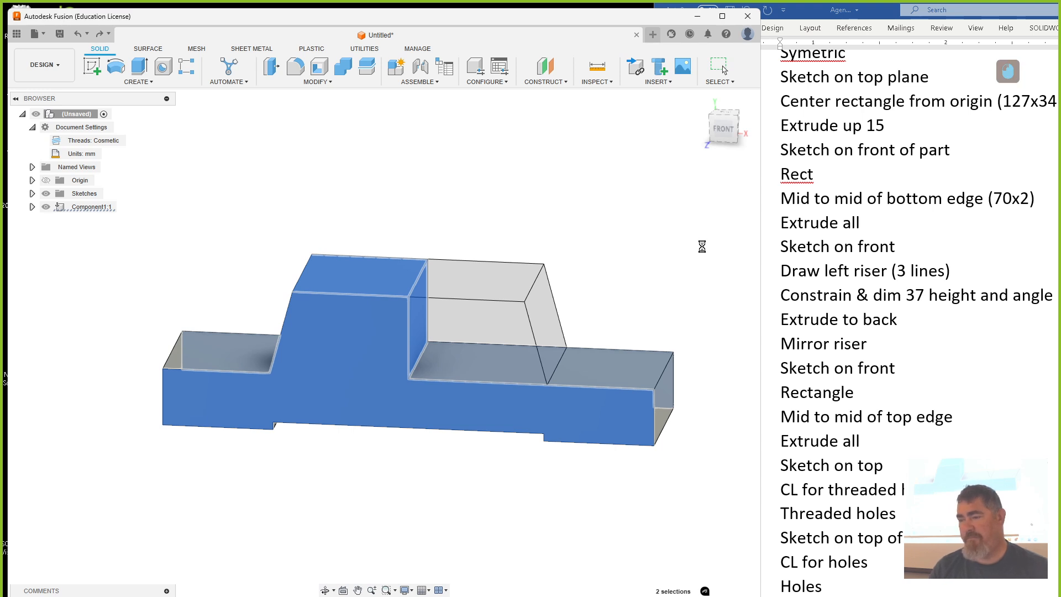
pyautogui.click(291, 494)
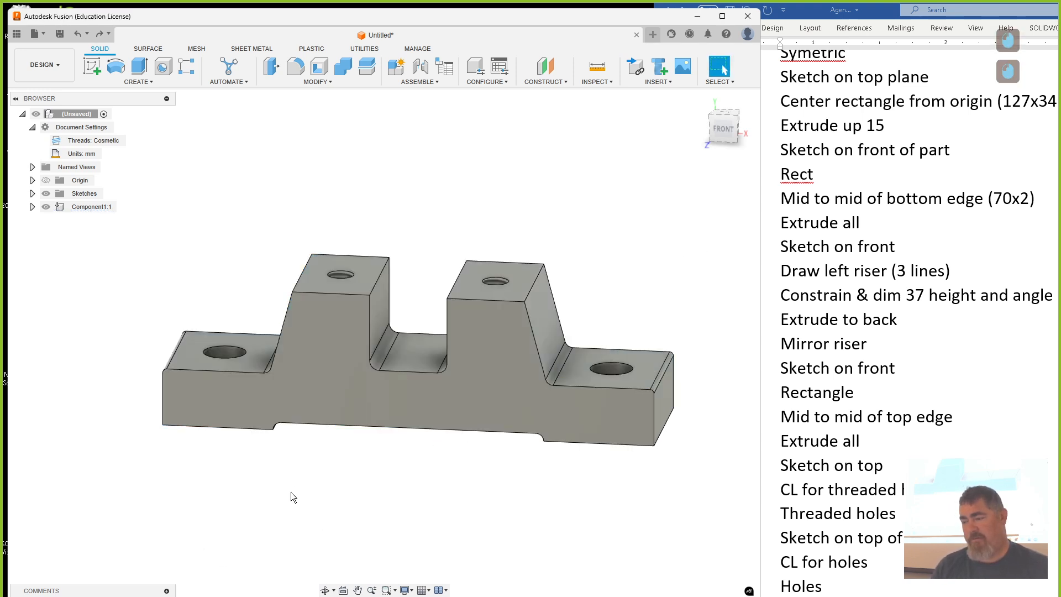
pyautogui.press('Escape')
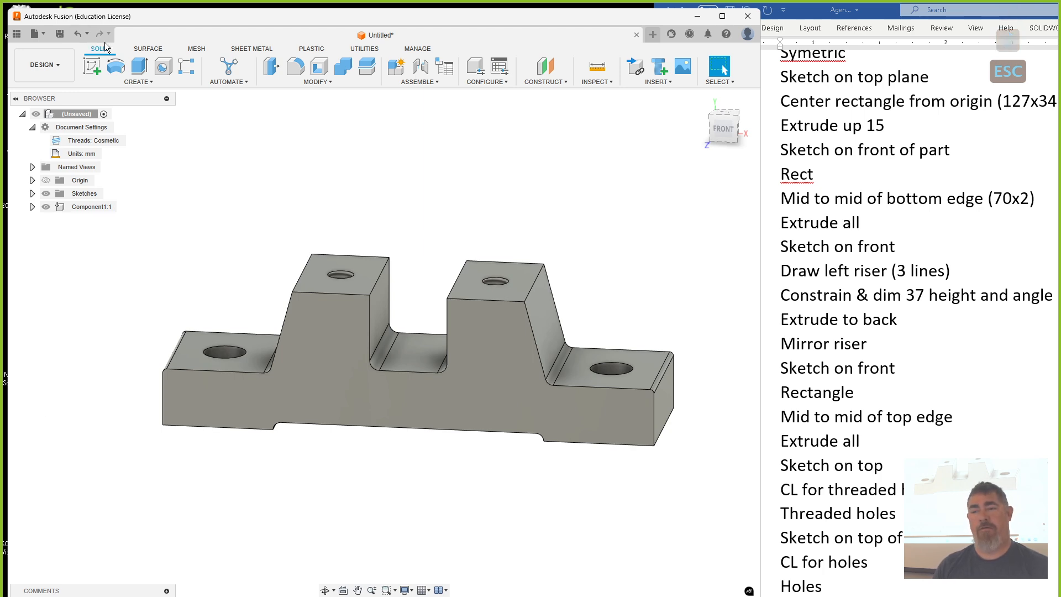
# Step: Save the design as "w block" in the CADD-10 location
pyautogui.click(60, 34)
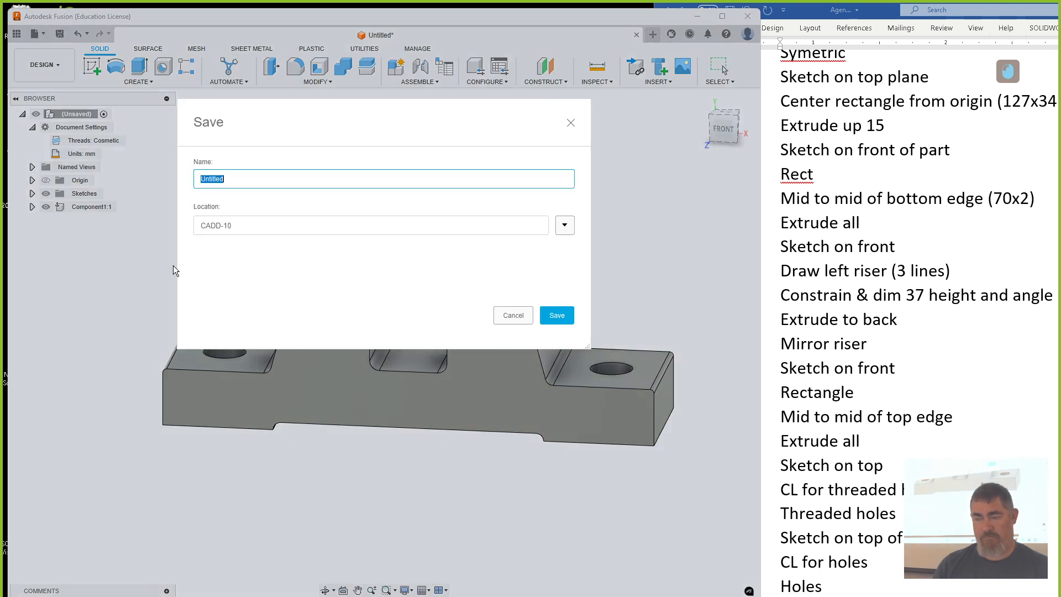
pyautogui.write('w block')
pyautogui.press('Return')
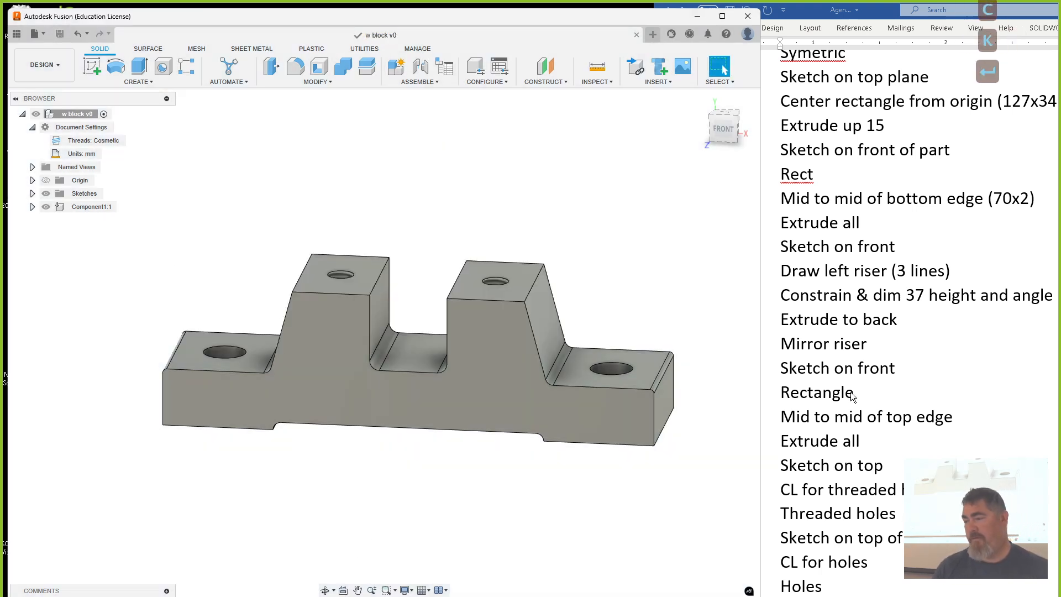
# Step: Check the two hole centerline sketches and add their lengths to the Word notes as "CL 40" for threaded holes and "CL 100" for holes
pyautogui.click(341, 274)
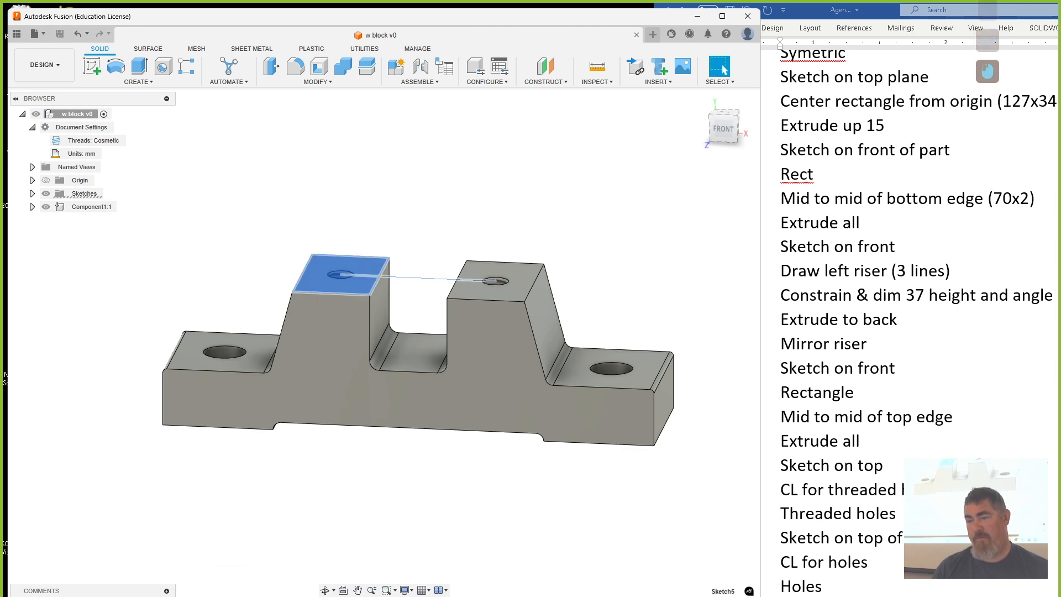
pyautogui.click(224, 352)
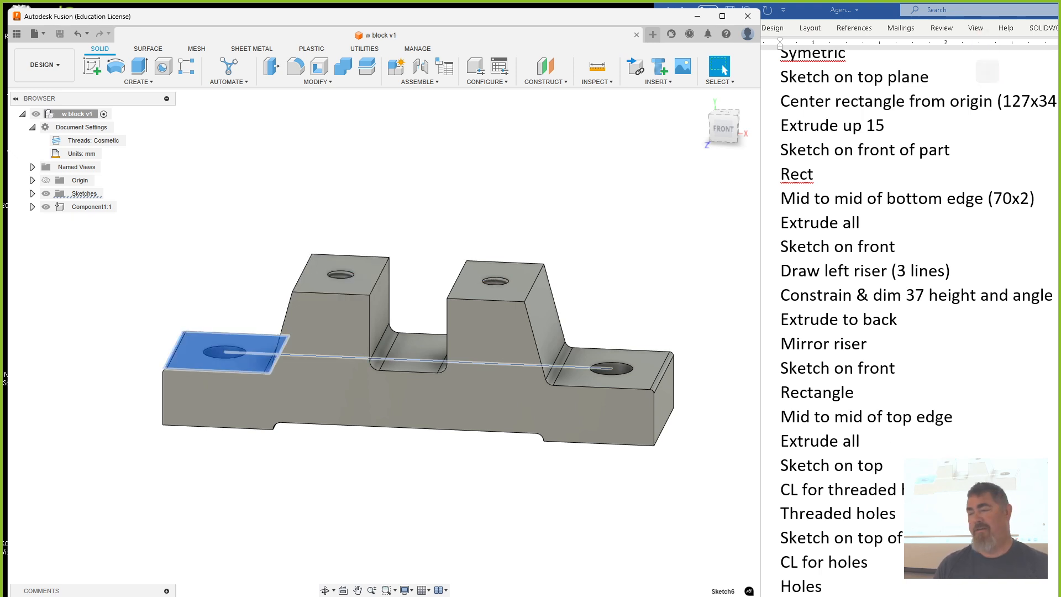
pyautogui.click(802, 491)
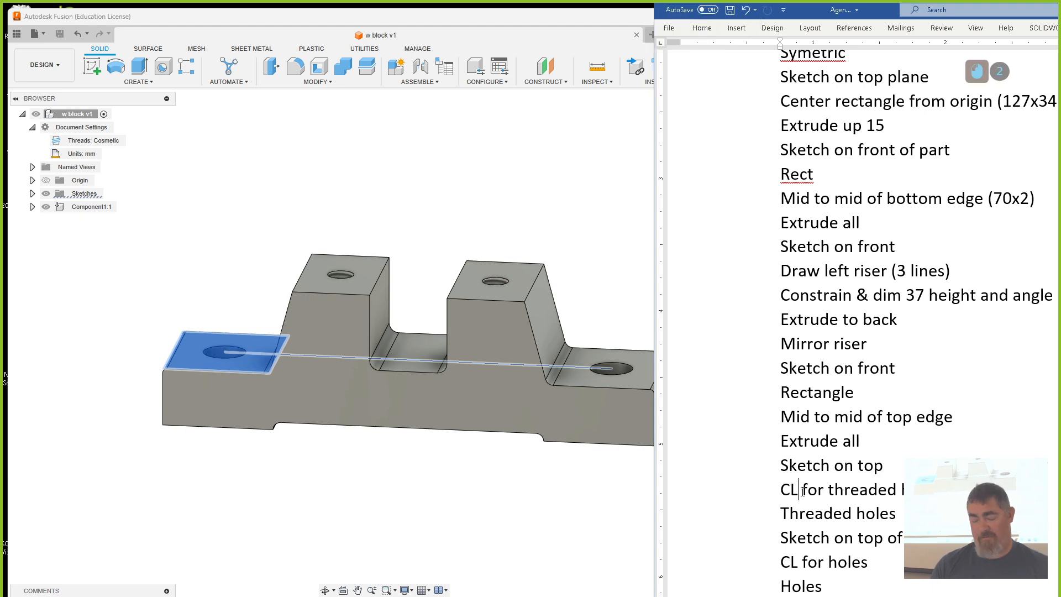
pyautogui.write('40')
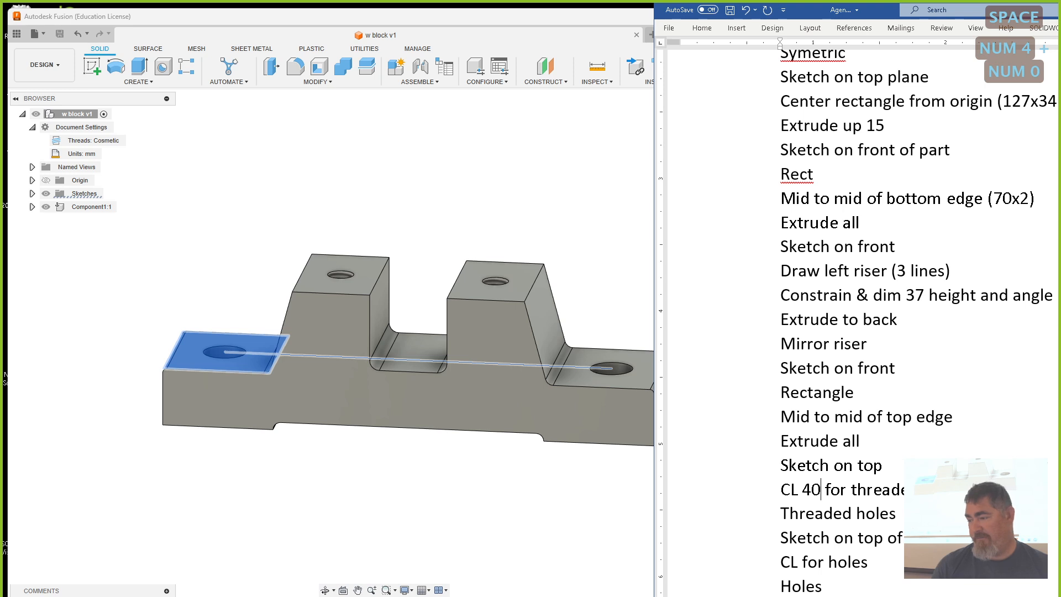
pyautogui.click(802, 562)
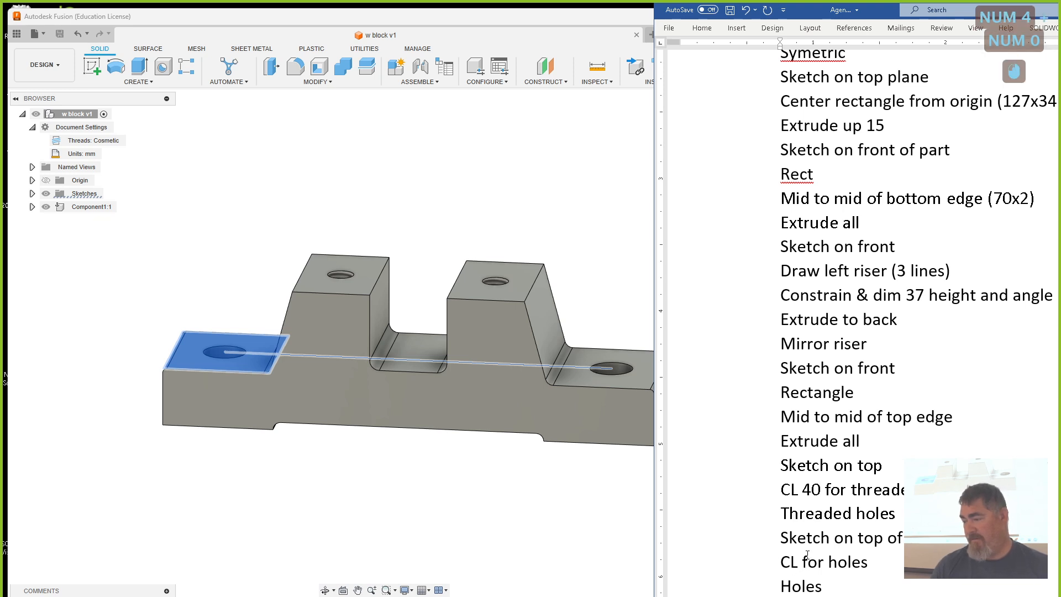
pyautogui.write('100')
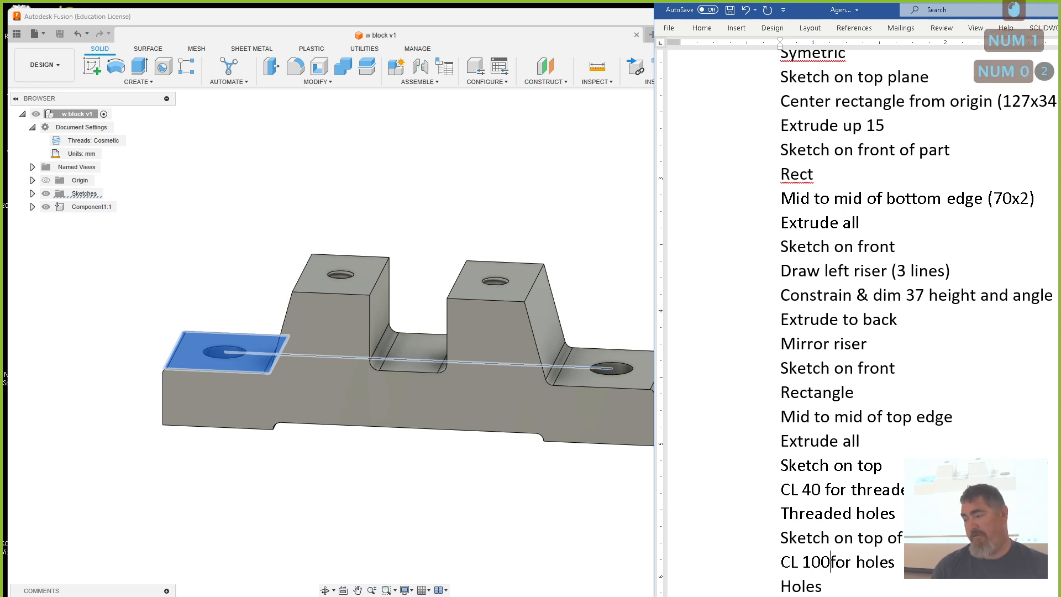
pyautogui.click(1033, 441)
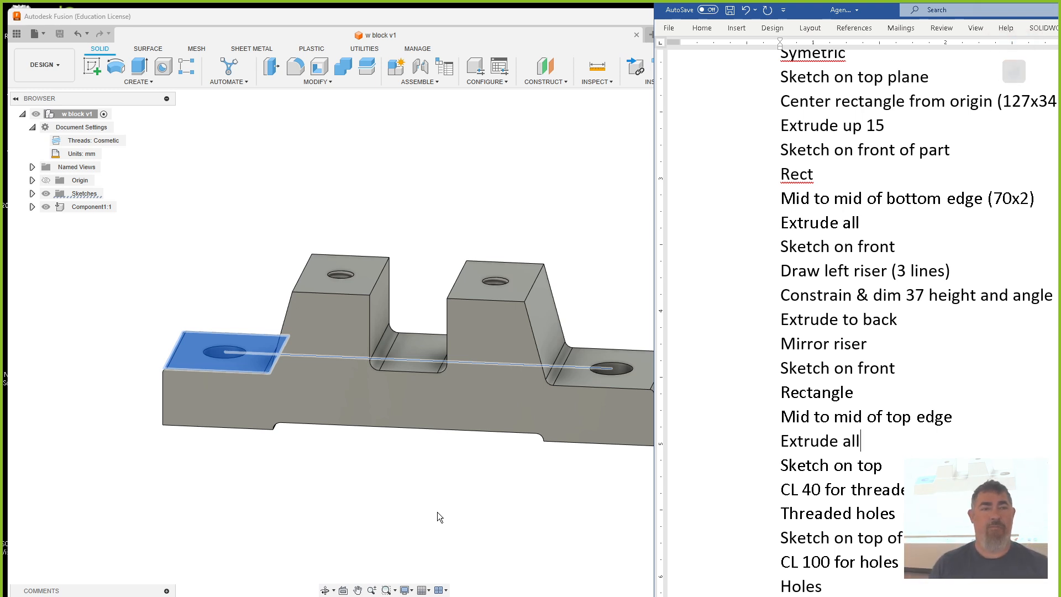
pyautogui.click(863, 126)
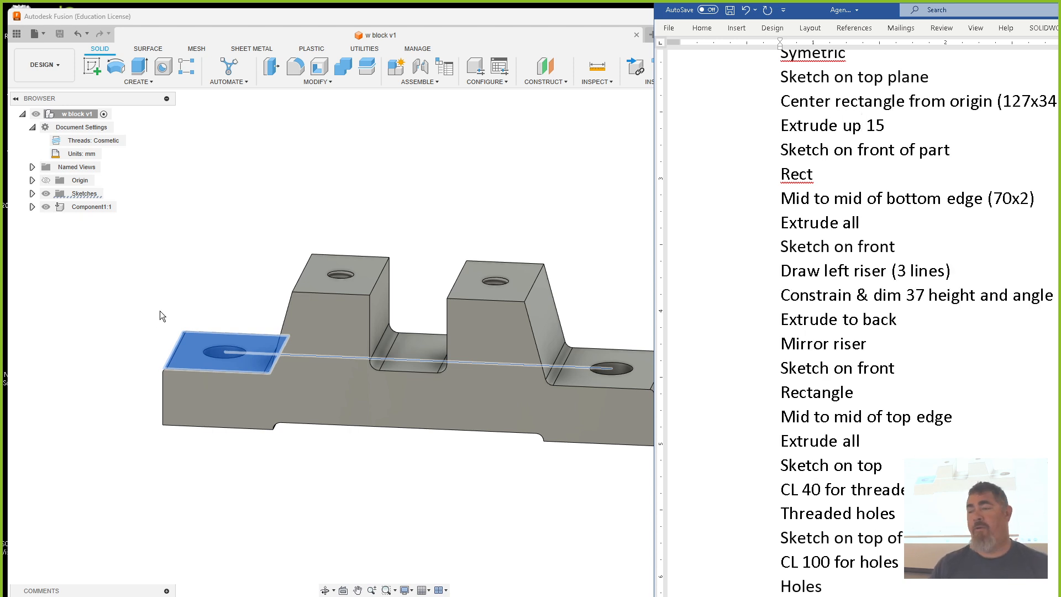
# Step: Create a new manual drawing of the full w block assembly from the component template and maximize the window
pyautogui.click(175, 213)
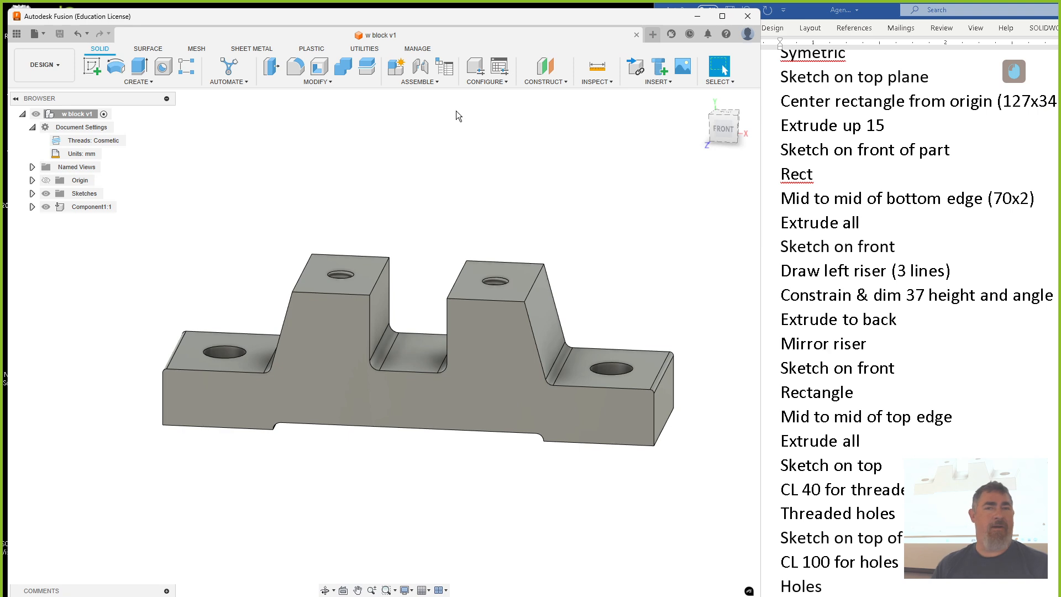
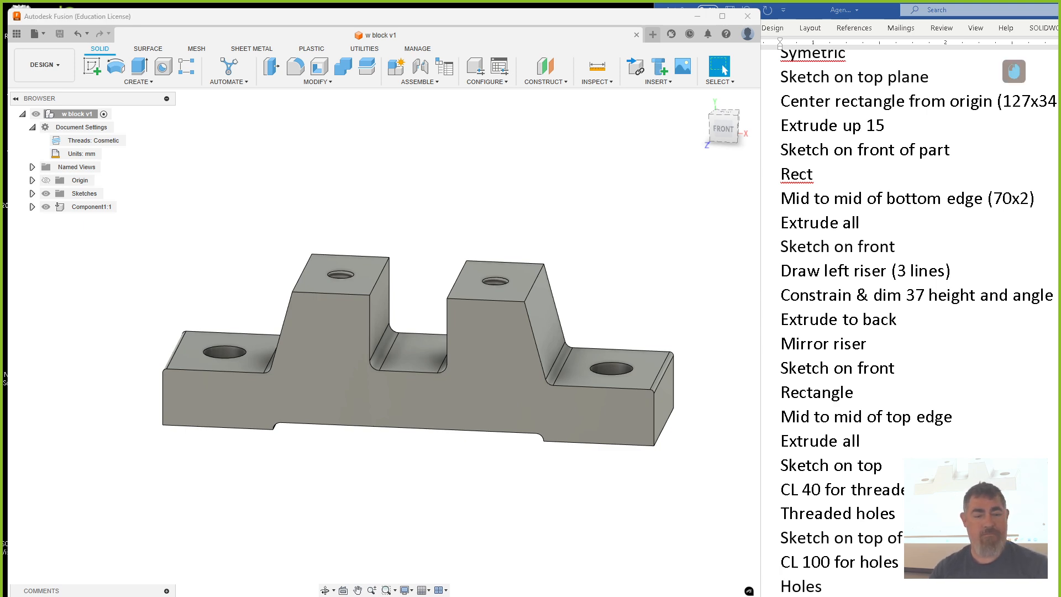
pyautogui.click(309, 181)
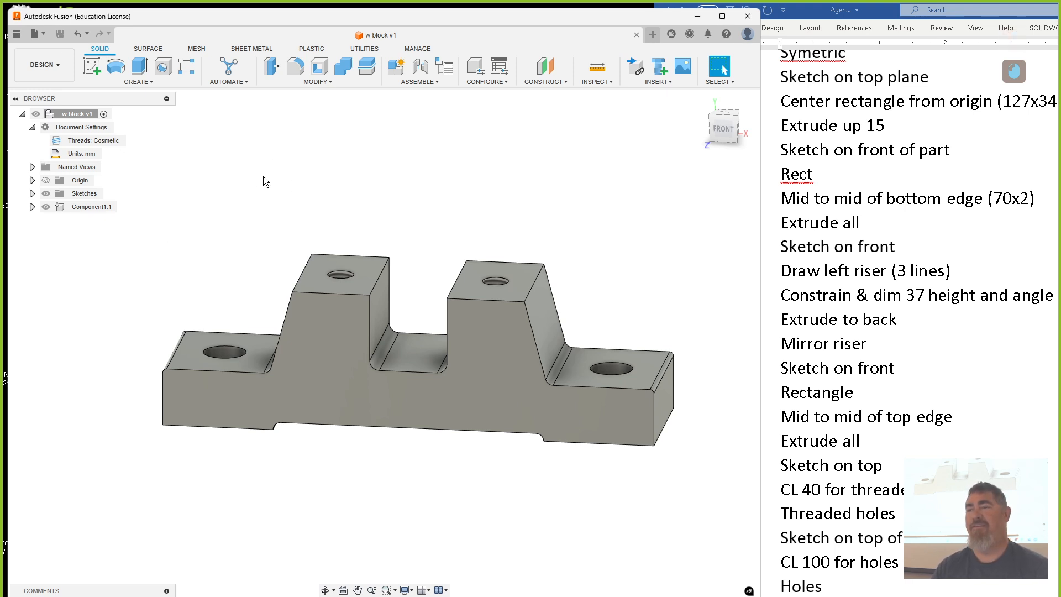
pyautogui.click(37, 35)
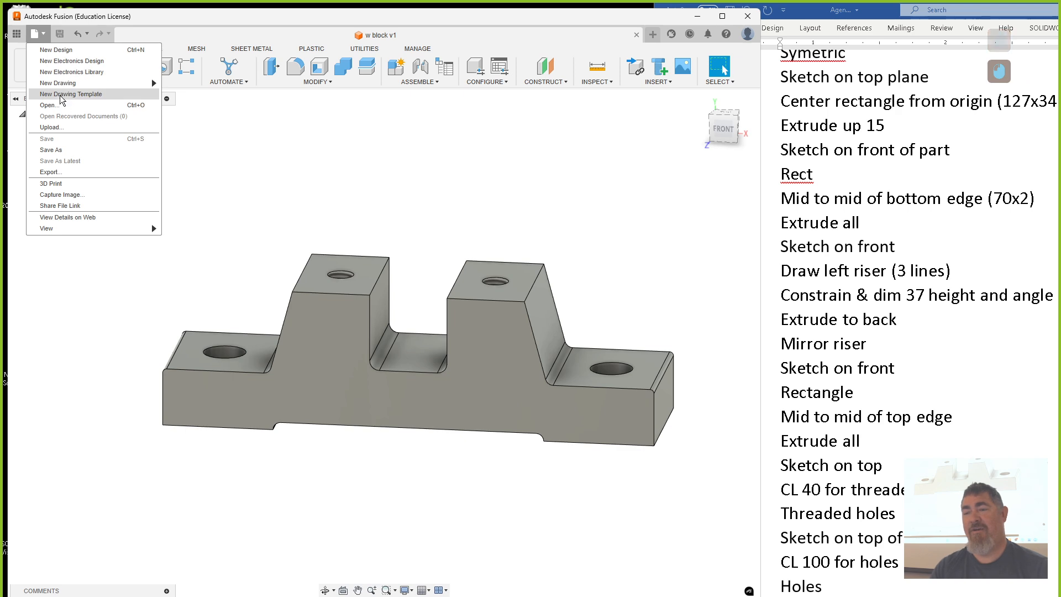
pyautogui.moveTo(61, 84)
pyautogui.click(213, 84)
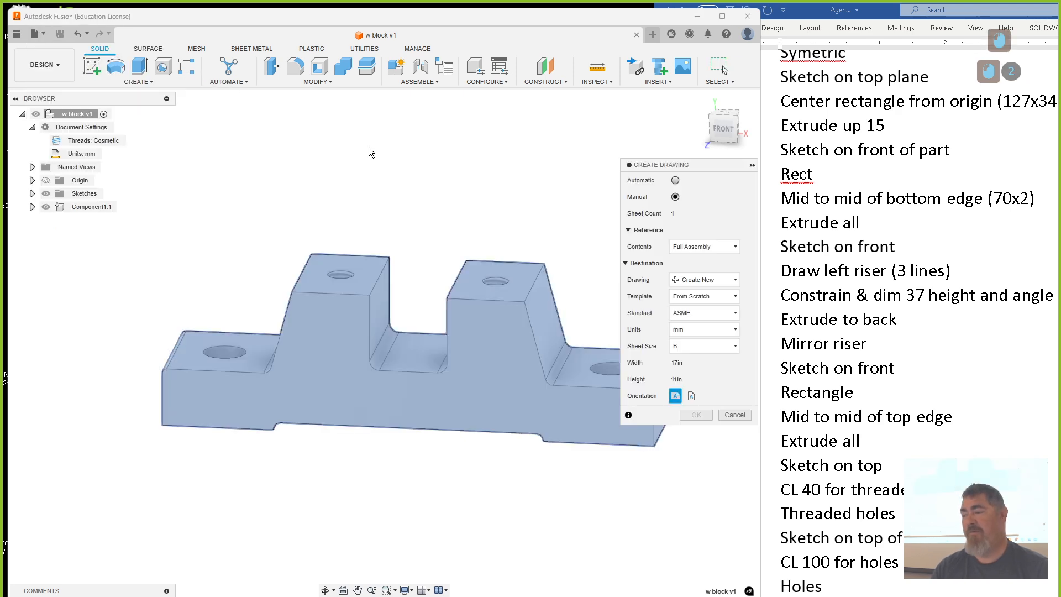
pyautogui.click(691, 297)
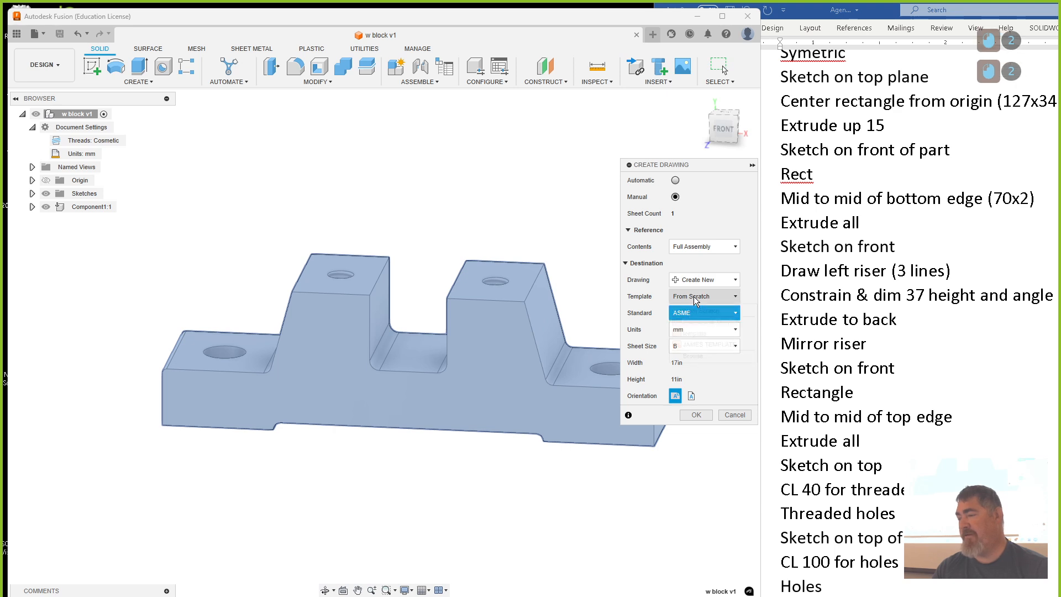
pyautogui.click(706, 323)
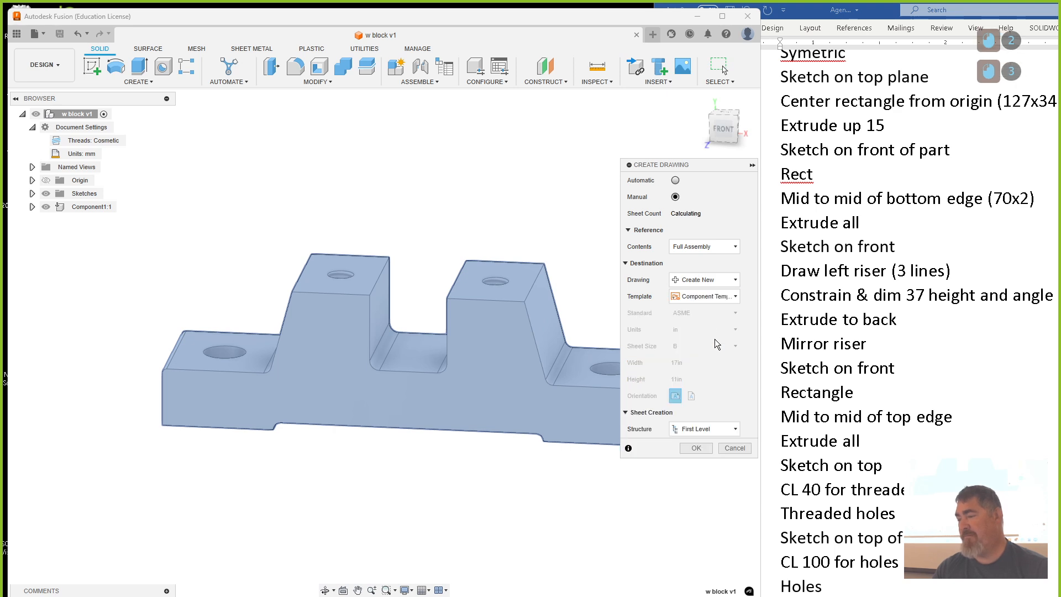
pyautogui.click(695, 448)
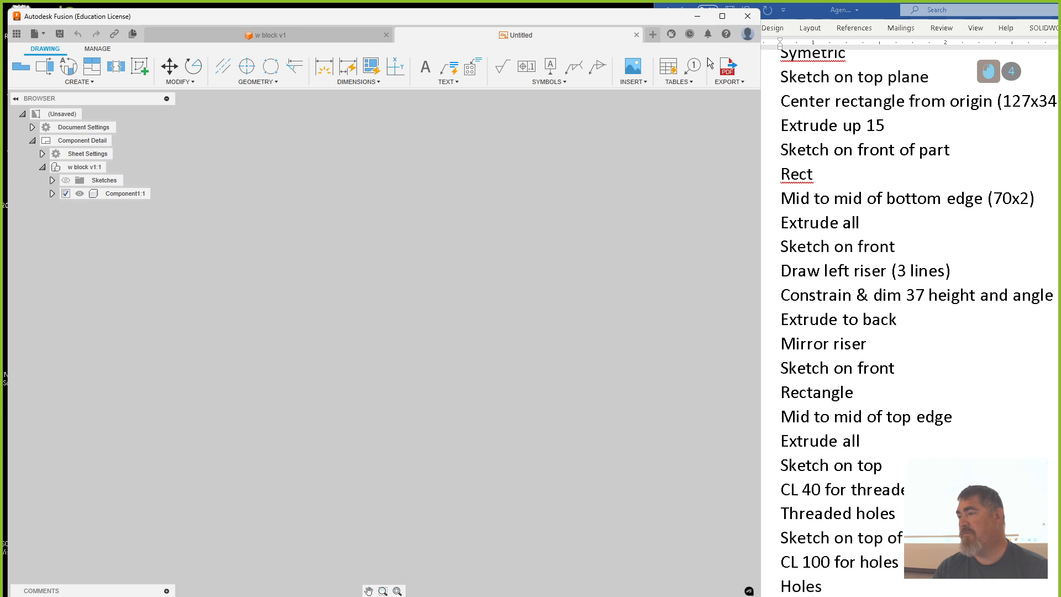
pyautogui.click(722, 17)
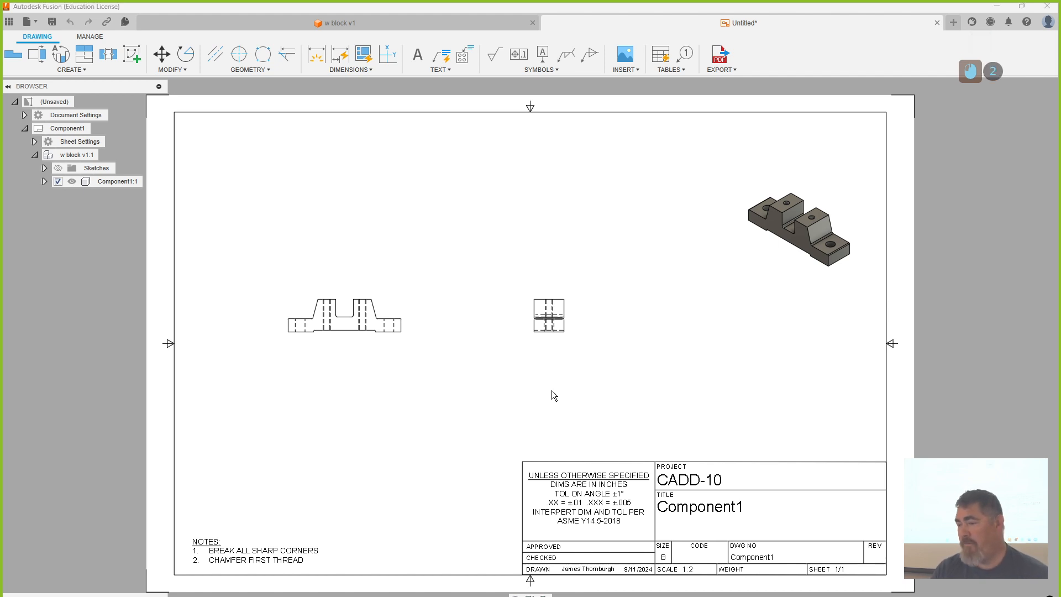
# Step: Shift the front view slightly toward the sheet center and delete the side view
pyautogui.moveTo(560, 333); pyautogui.dragTo(616, 332)
pyautogui.moveTo(337, 337); pyautogui.dragTo(400, 335)
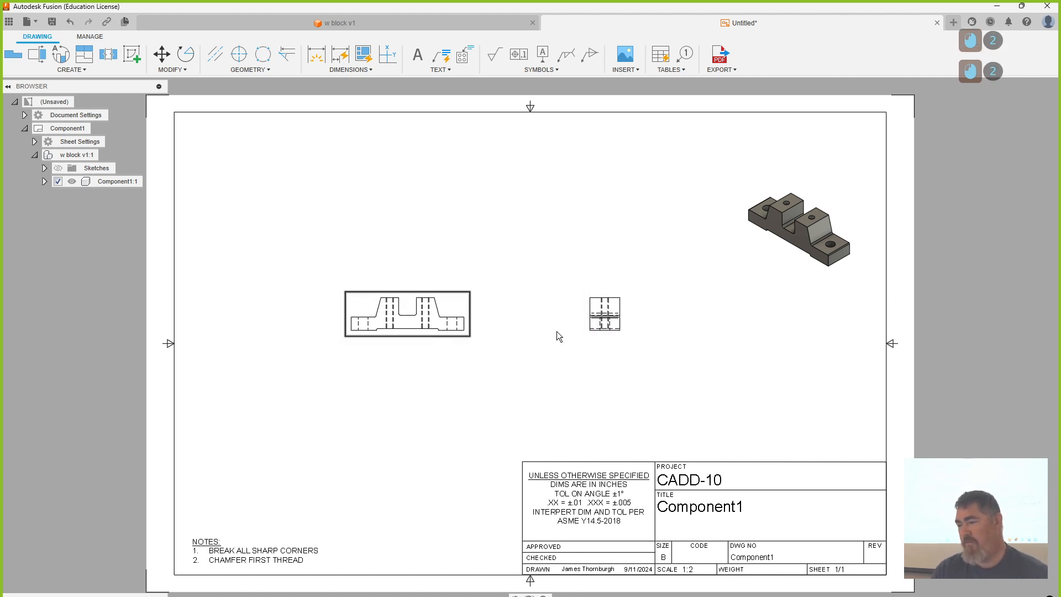
pyautogui.click(616, 332)
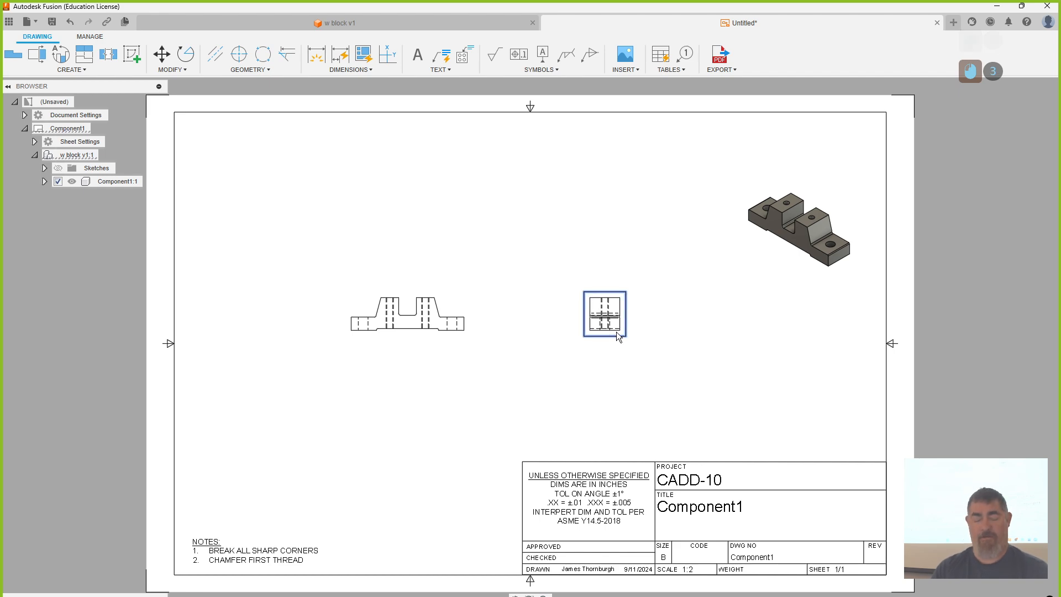
pyautogui.press('Delete')
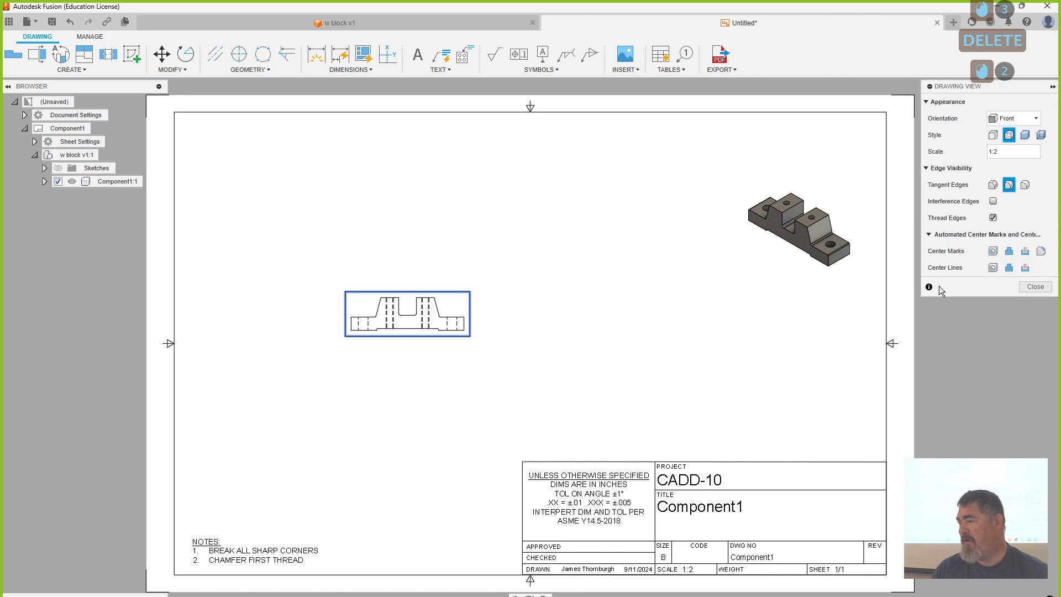
# Step: Set the front view's scale to 1:1
pyautogui.click(1003, 151)
pyautogui.press('BackSpace')
pyautogui.write('1')
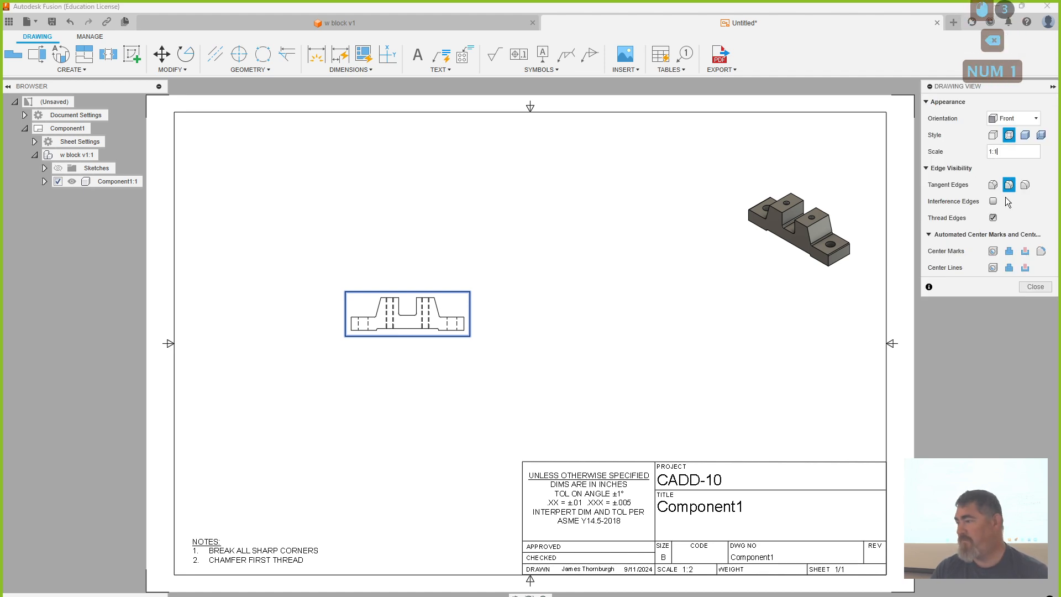
pyautogui.click(1027, 288)
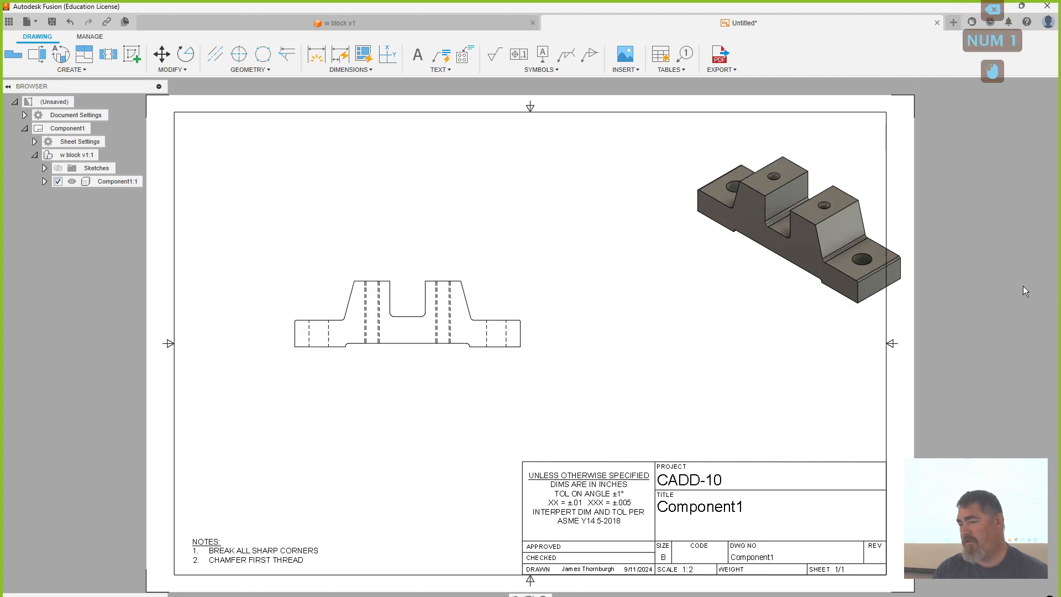
# Step: Move the front view down and left on the sheet, and bring the isometric view inside the upper-right corner of the border
pyautogui.click(410, 349)
pyautogui.click(373, 391)
pyautogui.click(832, 303)
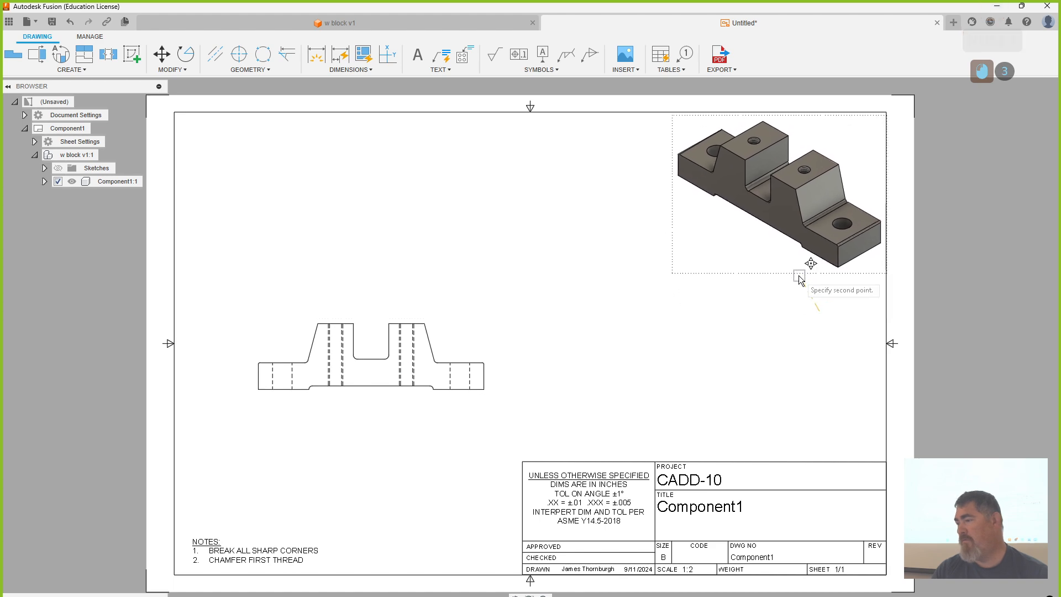
pyautogui.click(790, 268)
# Step: Set the isometric view's tangent edges to shortened
pyautogui.doubleClick(847, 264)
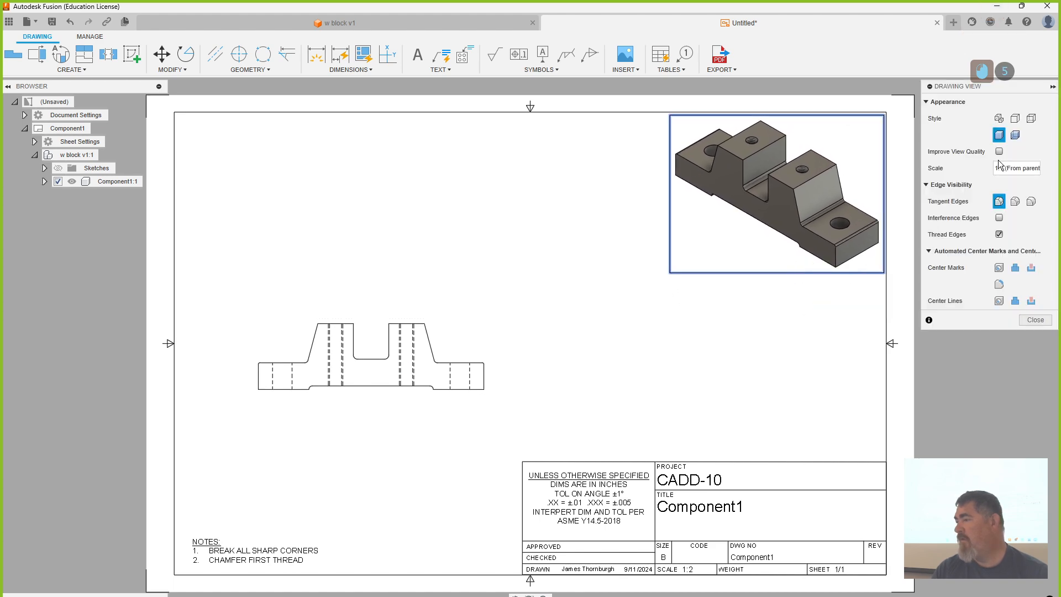
pyautogui.click(1015, 202)
pyautogui.click(1031, 202)
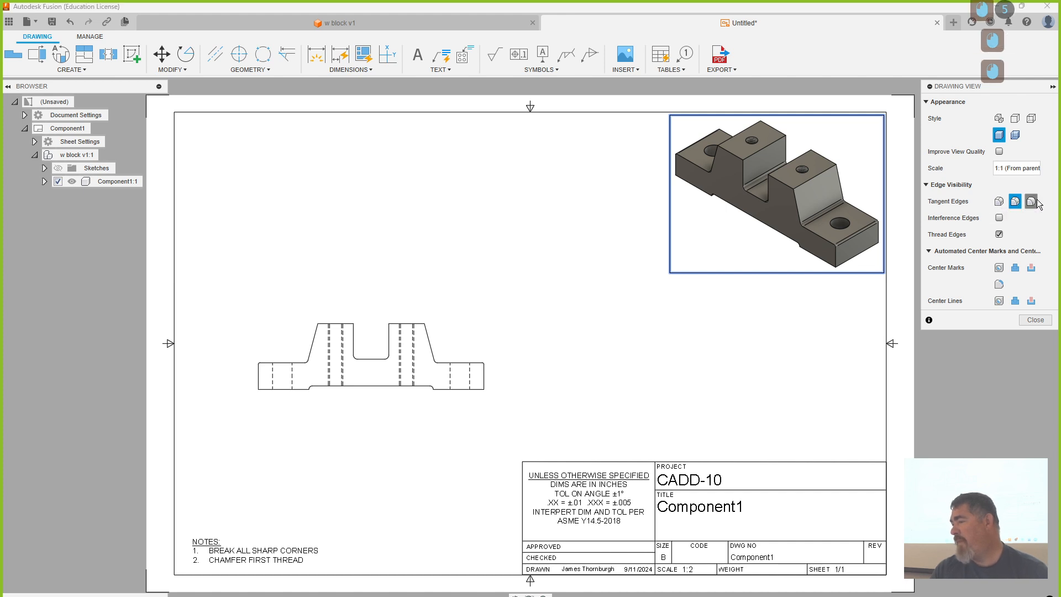
pyautogui.click(1017, 200)
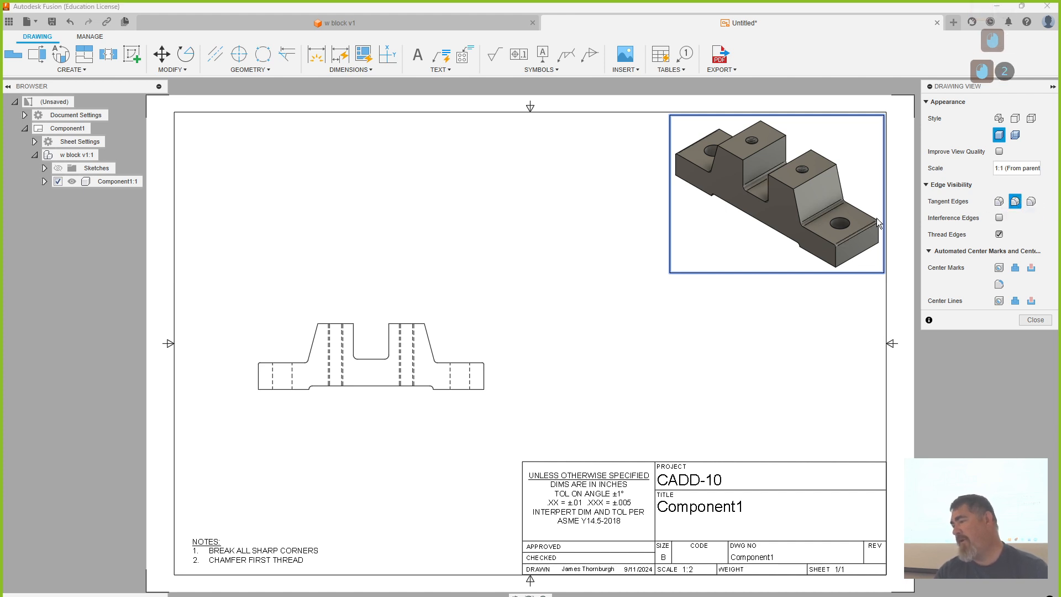
pyautogui.click(1034, 320)
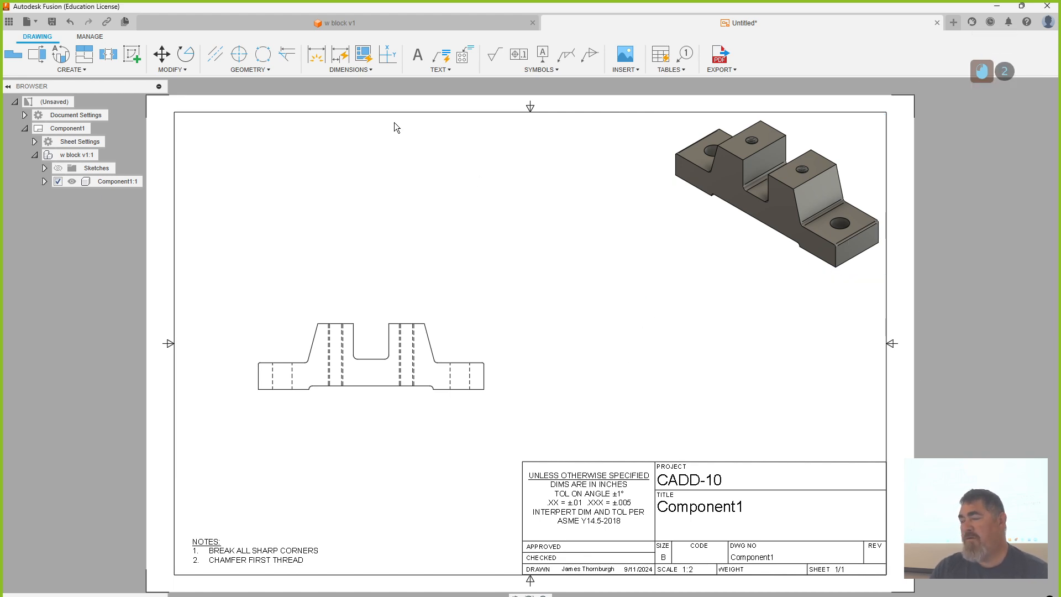
# Step: Add a projected top view directly above the front view
pyautogui.click(83, 54)
pyautogui.click(385, 325)
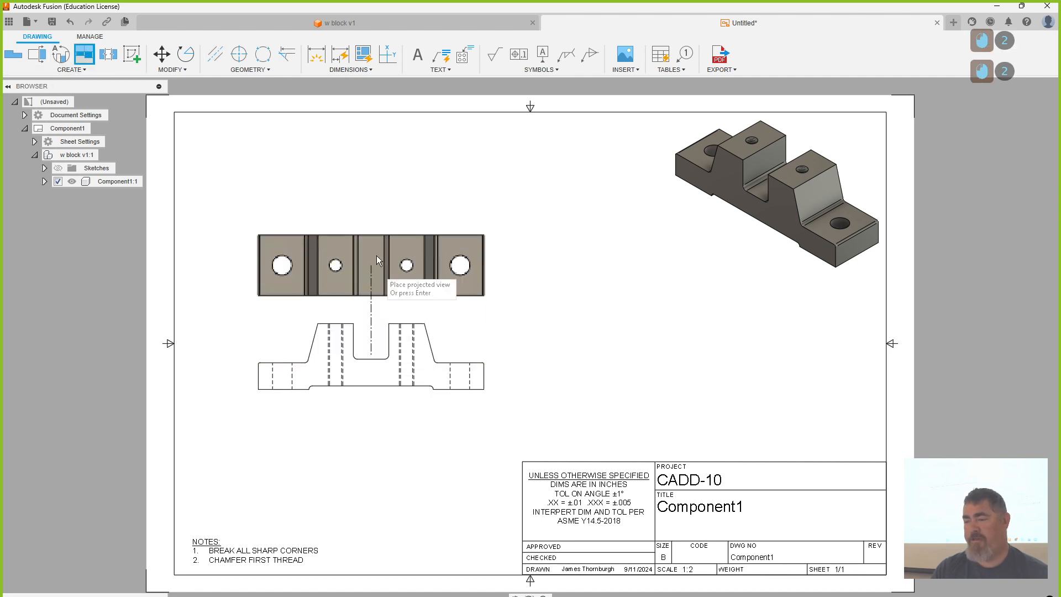
pyautogui.click(436, 213)
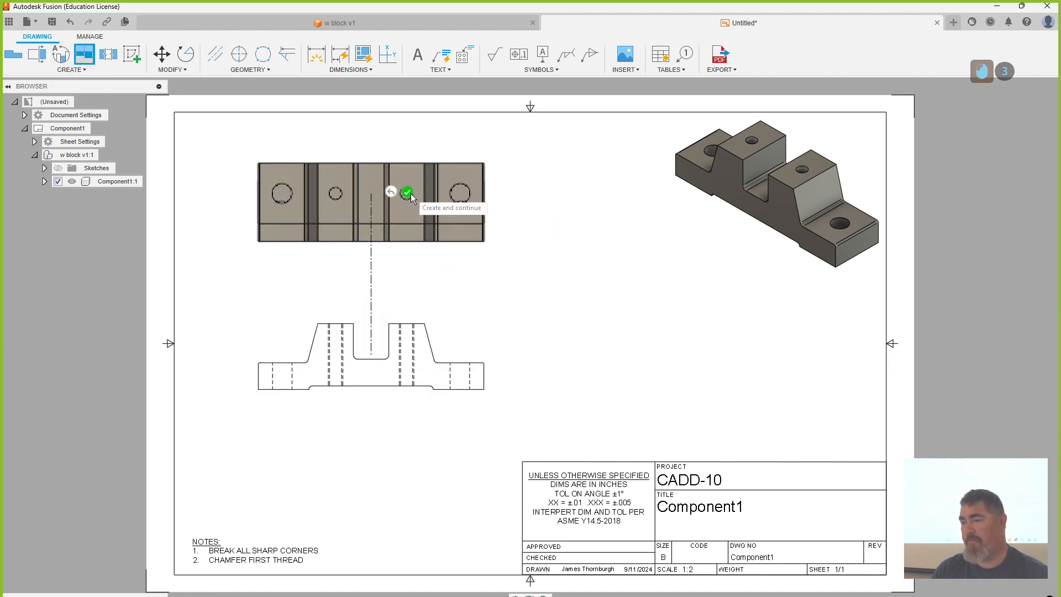
pyautogui.click(407, 194)
# Step: Turn off the top view's tangent edges and set its style to Visible Edges
pyautogui.doubleClick(442, 229)
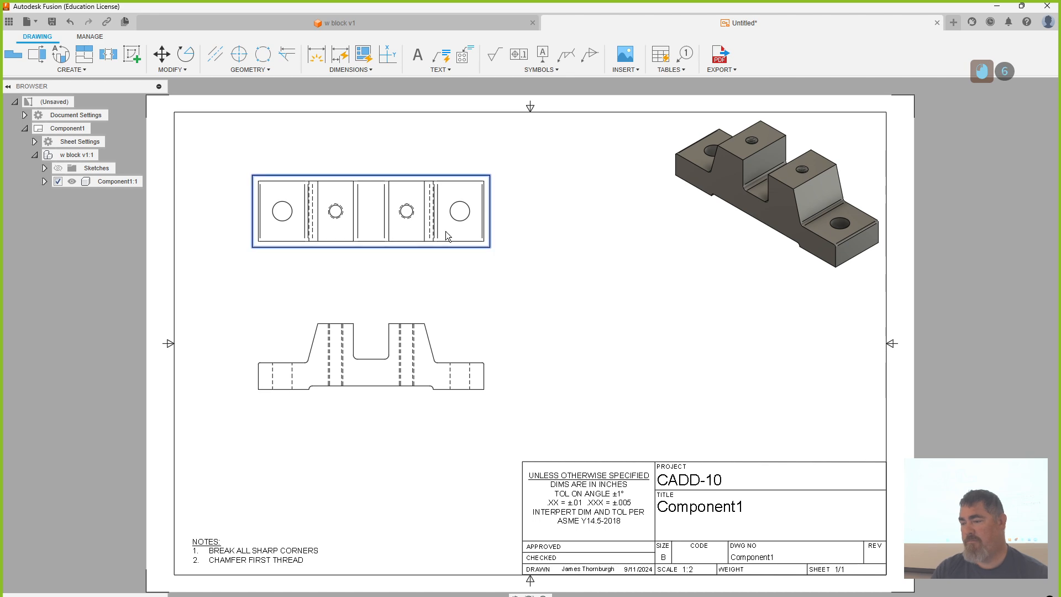
pyautogui.click(1026, 186)
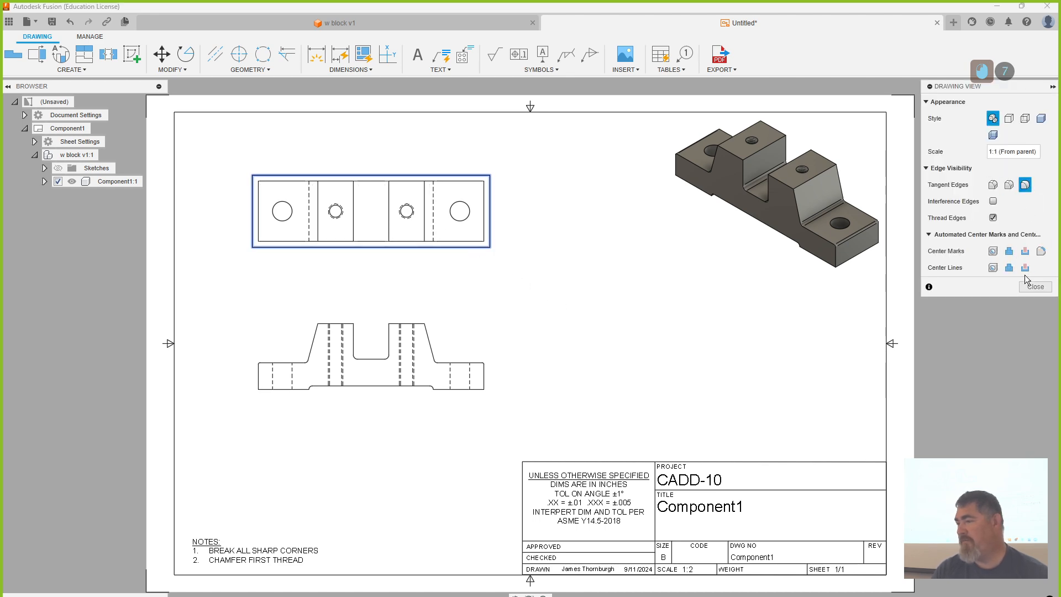
pyautogui.click(1025, 120)
pyautogui.click(1009, 118)
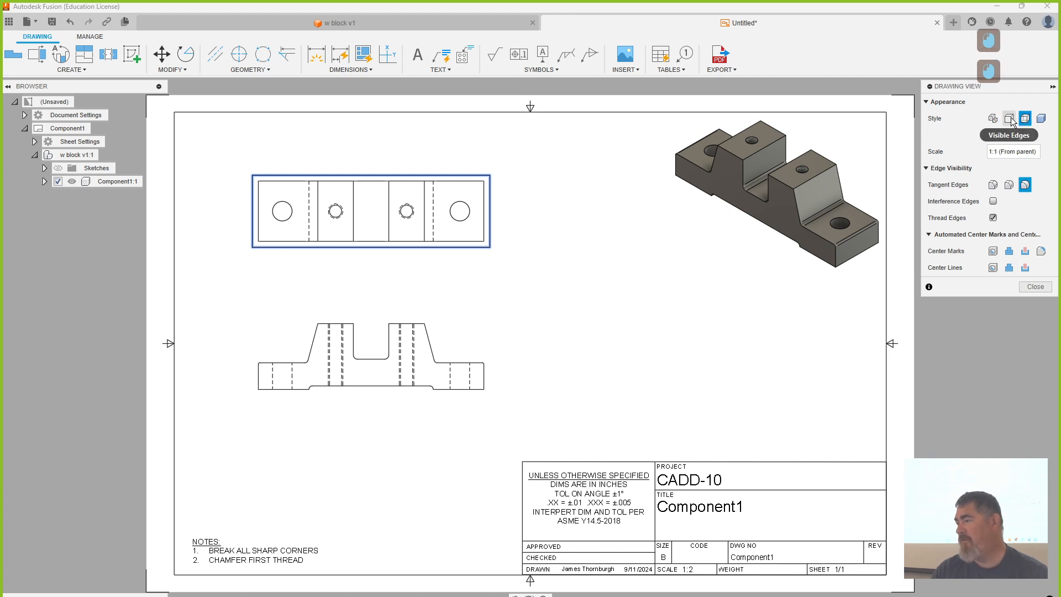
pyautogui.click(1035, 287)
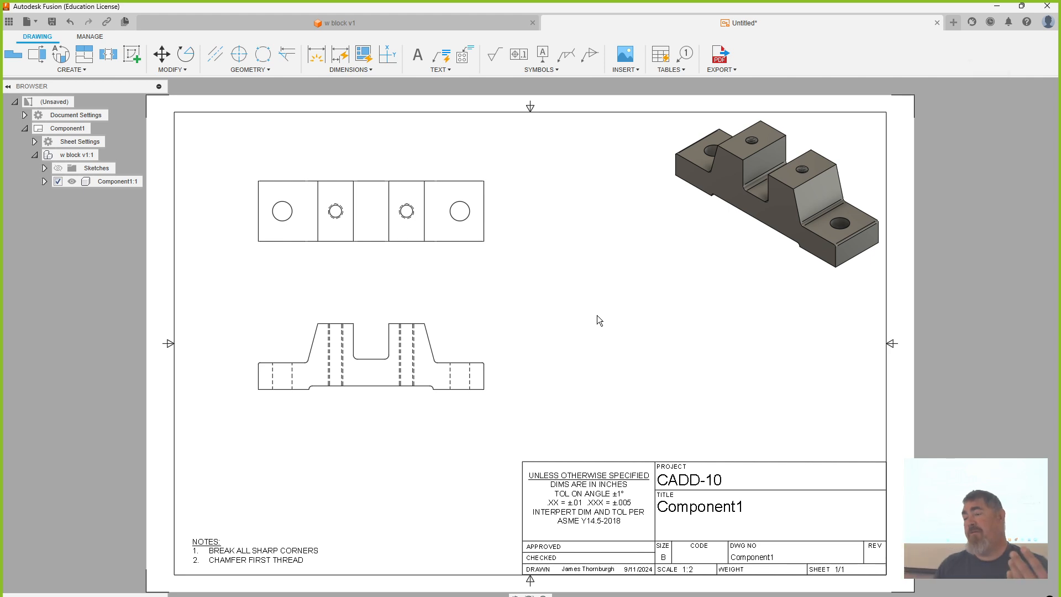
# Step: Show hidden edges in the top view, and return its style to Visible Edges
pyautogui.doubleClick(479, 219)
pyautogui.click(1026, 119)
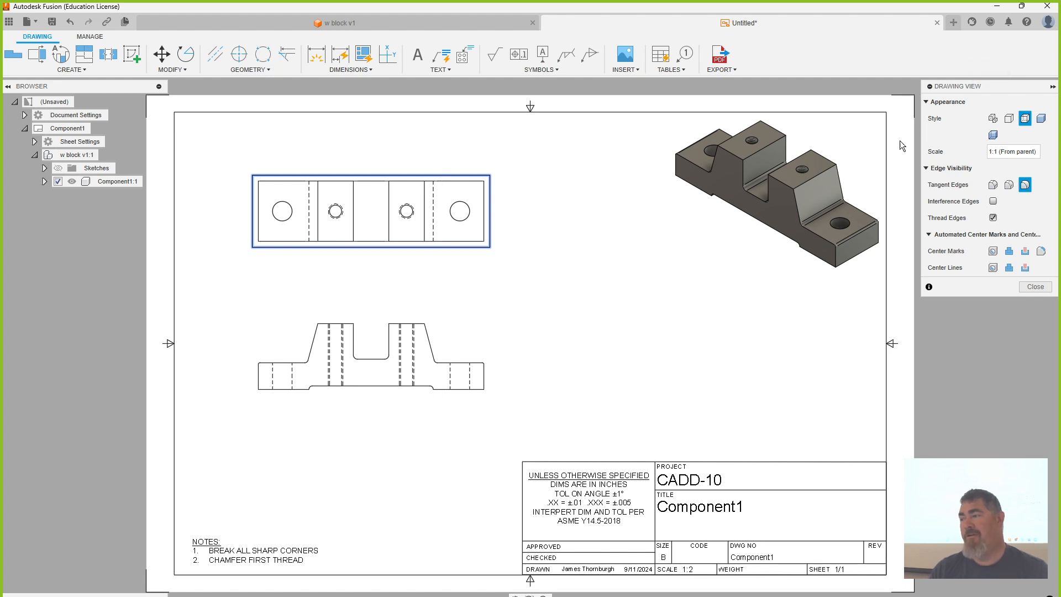
pyautogui.click(1009, 117)
pyautogui.click(1035, 287)
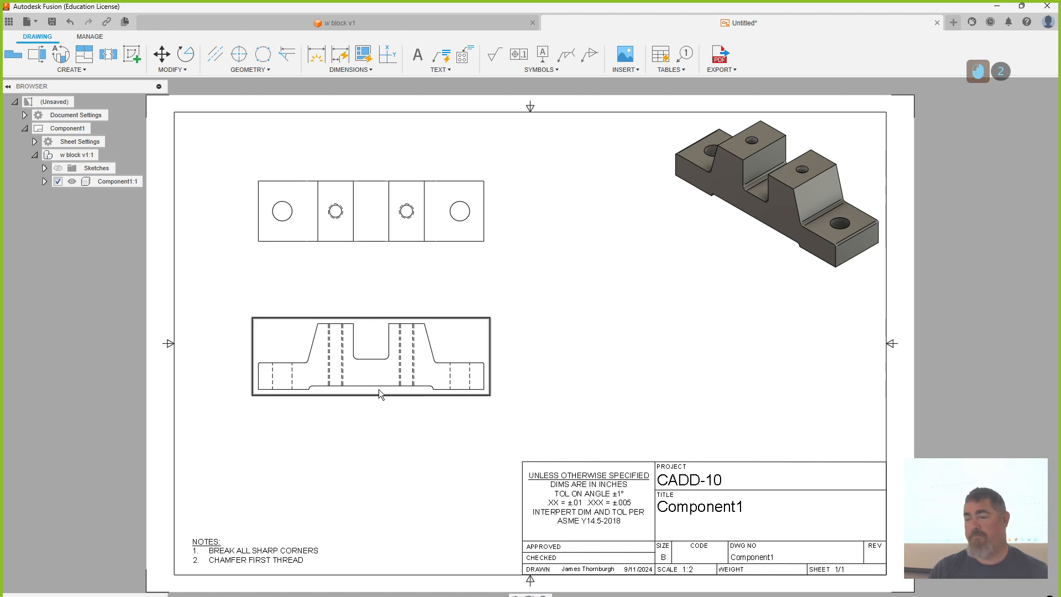
# Step: Lower the front view slightly and create detail view A at 2:1 of its right end, placed in the open space to its right
pyautogui.moveTo(379, 389); pyautogui.dragTo(379, 398)
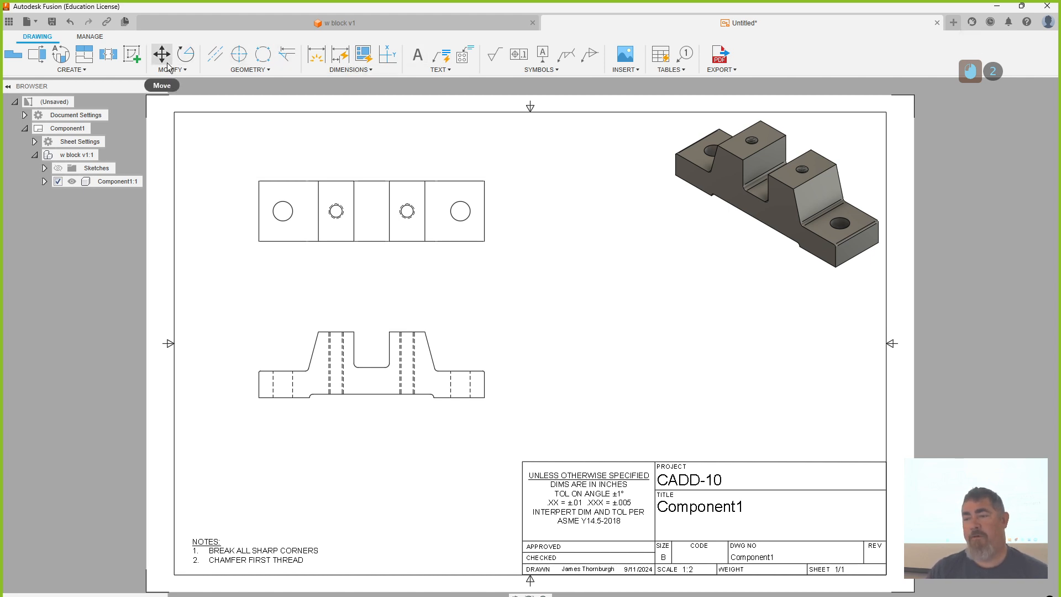
pyautogui.click(61, 54)
pyautogui.click(427, 358)
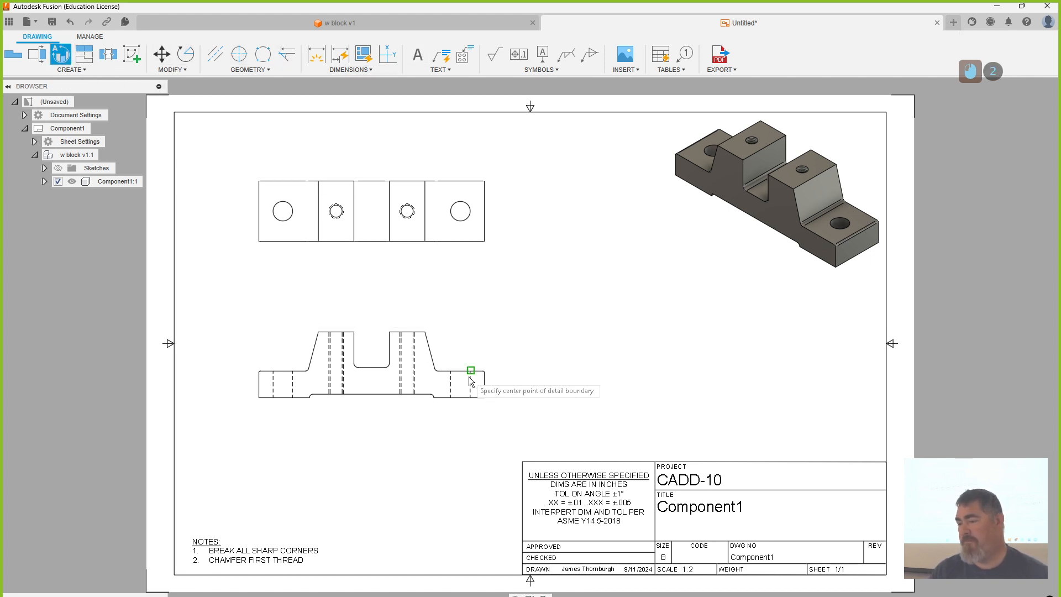
pyautogui.click(458, 383)
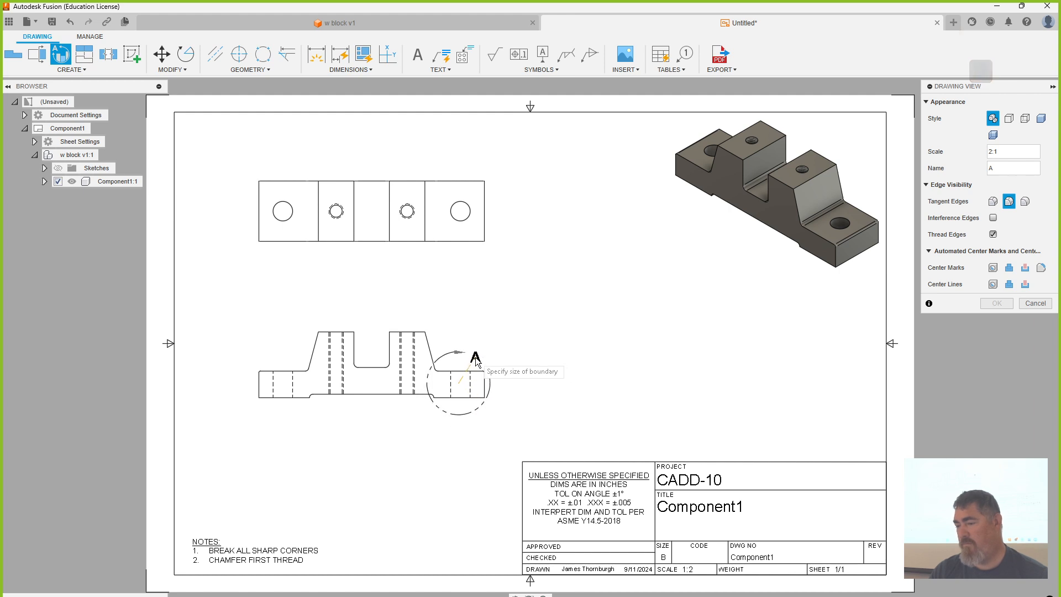
pyautogui.click(462, 416)
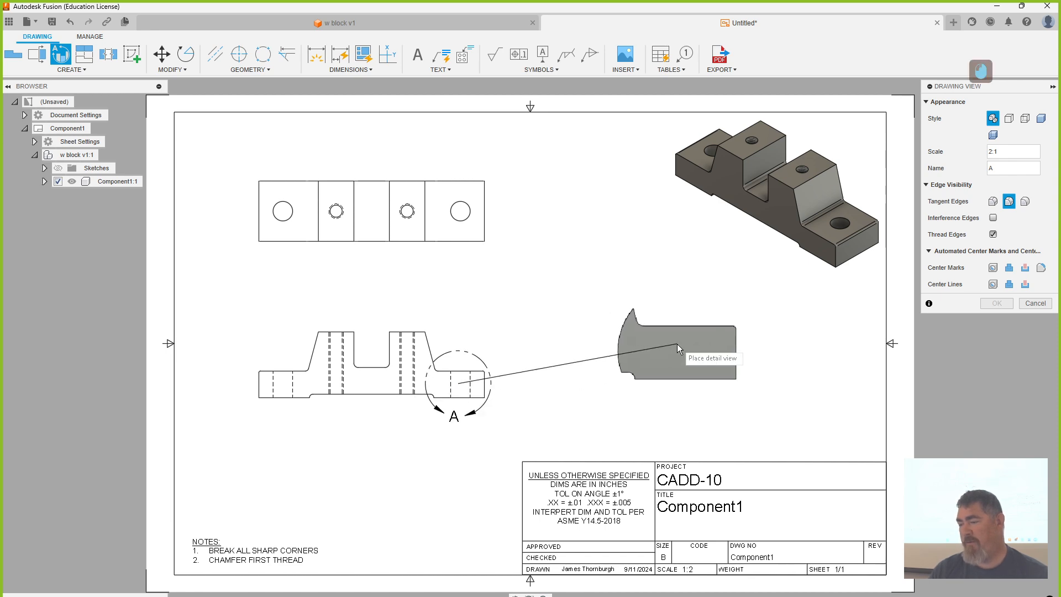
pyautogui.click(704, 346)
pyautogui.click(997, 303)
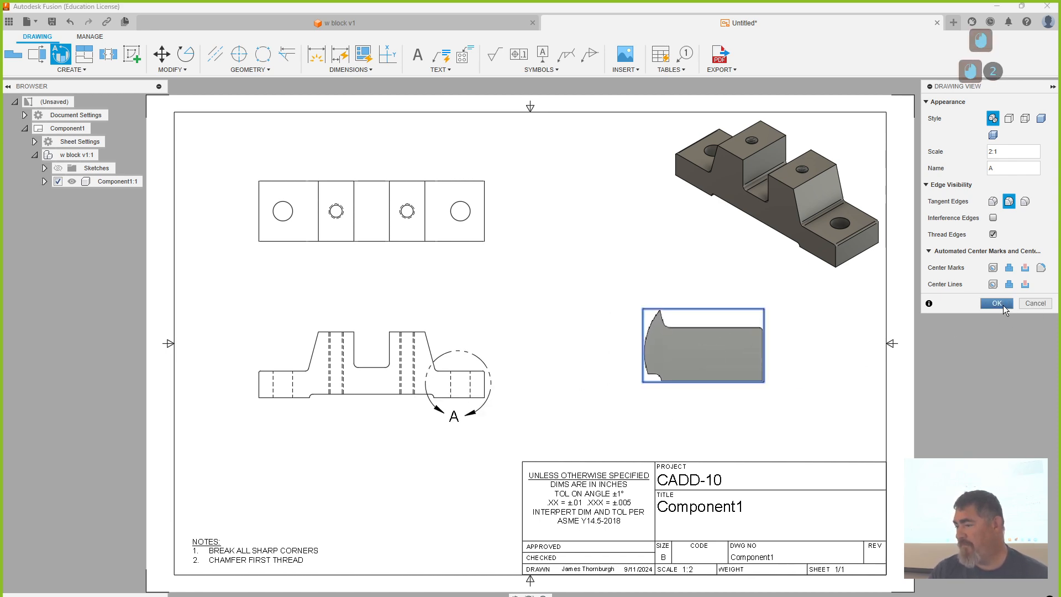
# Step: Move the DETAIL A caption closer beneath its view, and shift the whole detail view up and slightly left on the sheet
pyautogui.moveTo(542, 288); pyautogui.dragTo(504, 280, button='middle')
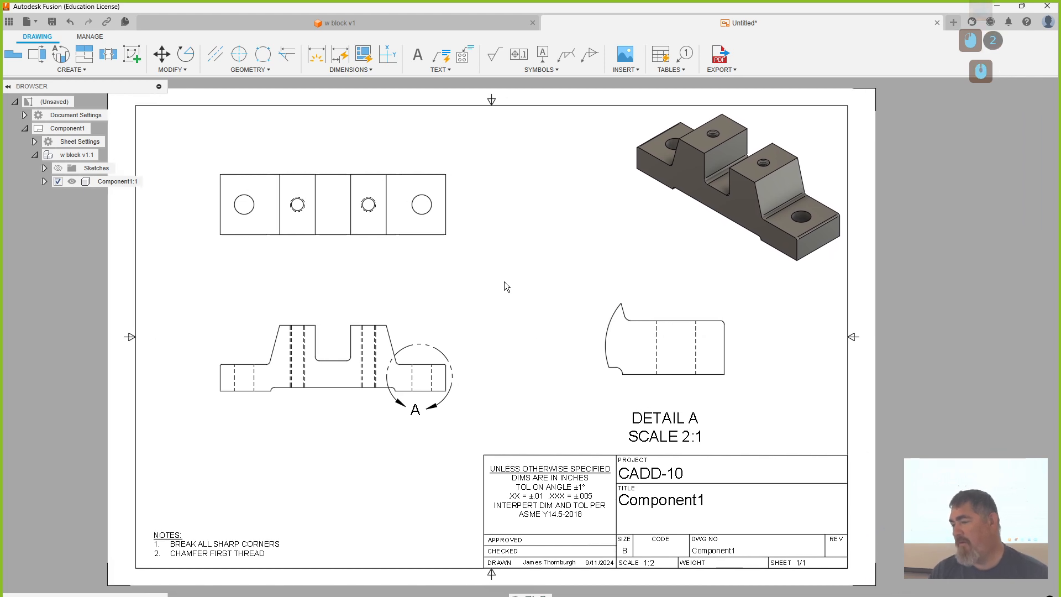
pyautogui.click(663, 438)
pyautogui.click(661, 419)
pyautogui.click(666, 410)
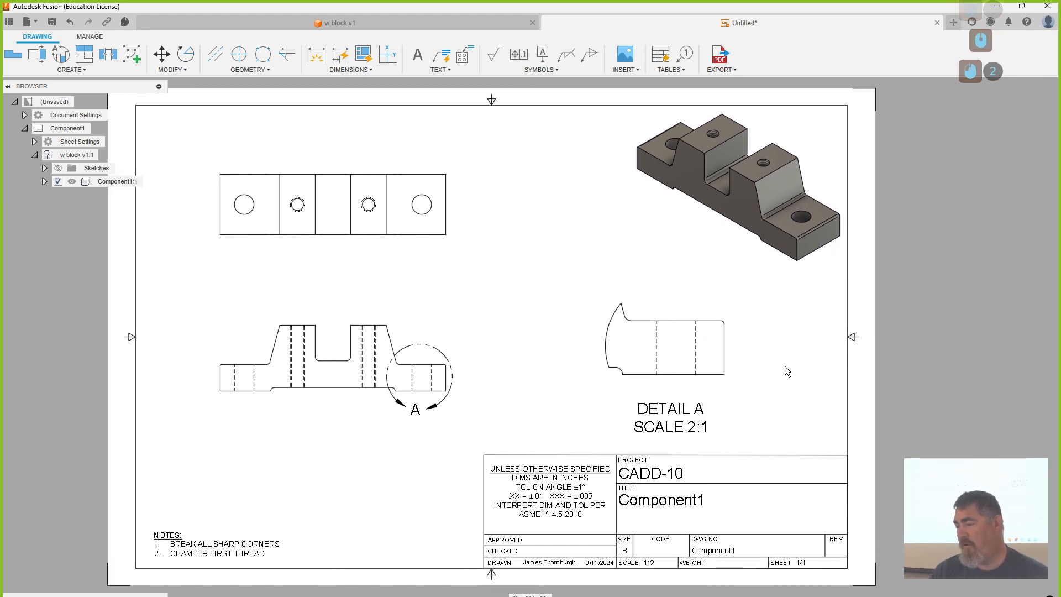
pyautogui.moveTo(611, 375); pyautogui.dragTo(596, 346)
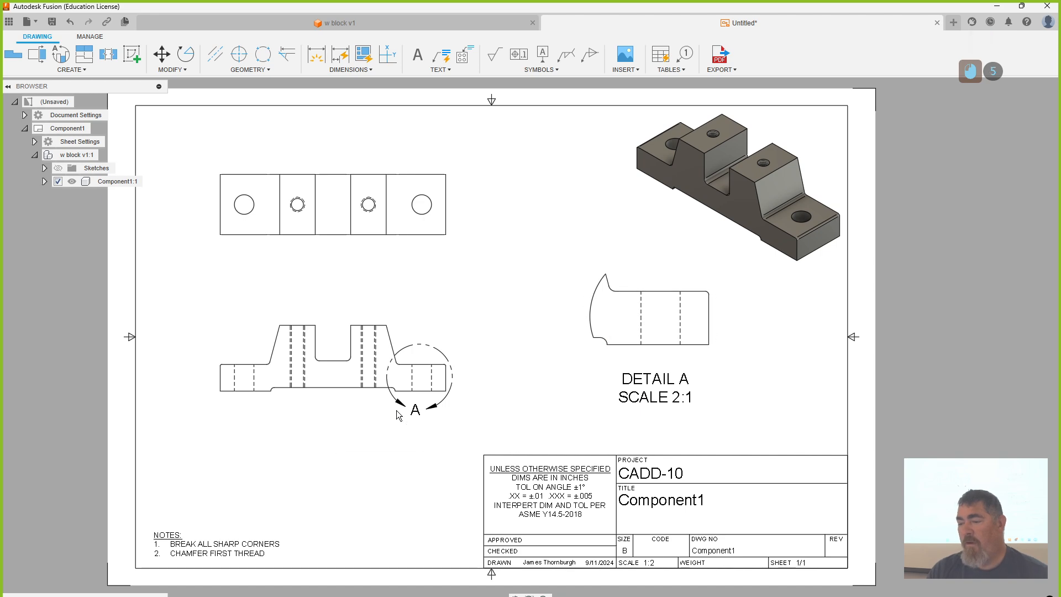
pyautogui.click(324, 520)
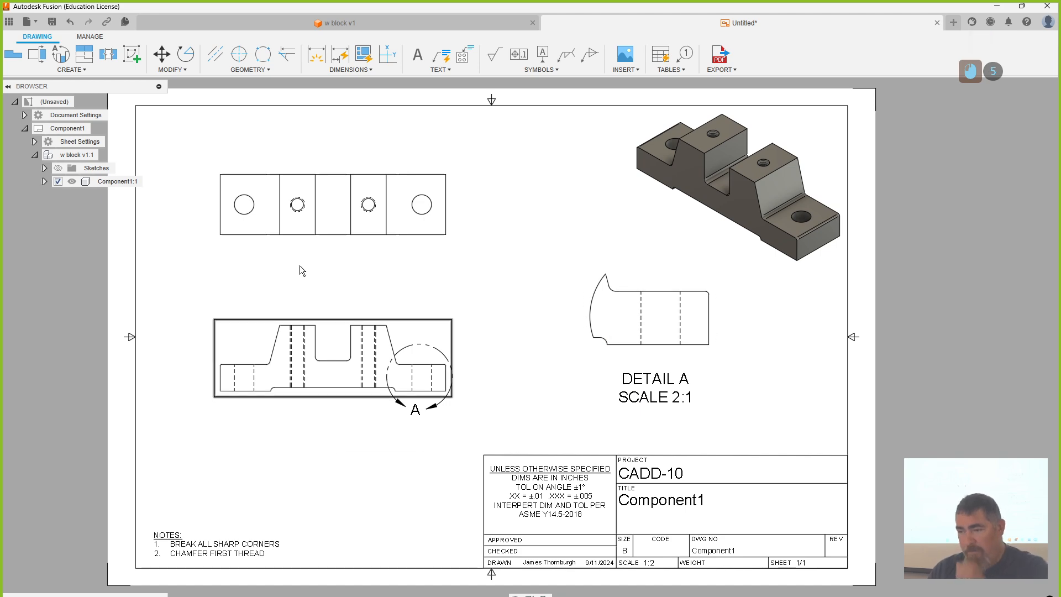
# Step: Dimension the overall length of the part above the top view
pyautogui.click(316, 53)
pyautogui.click(220, 204)
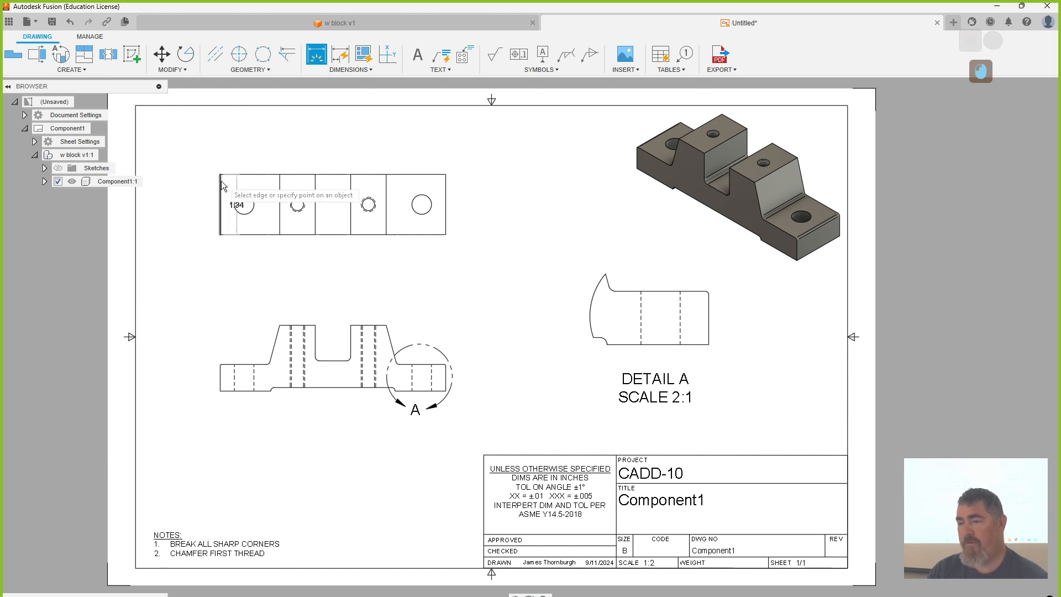
pyautogui.click(445, 203)
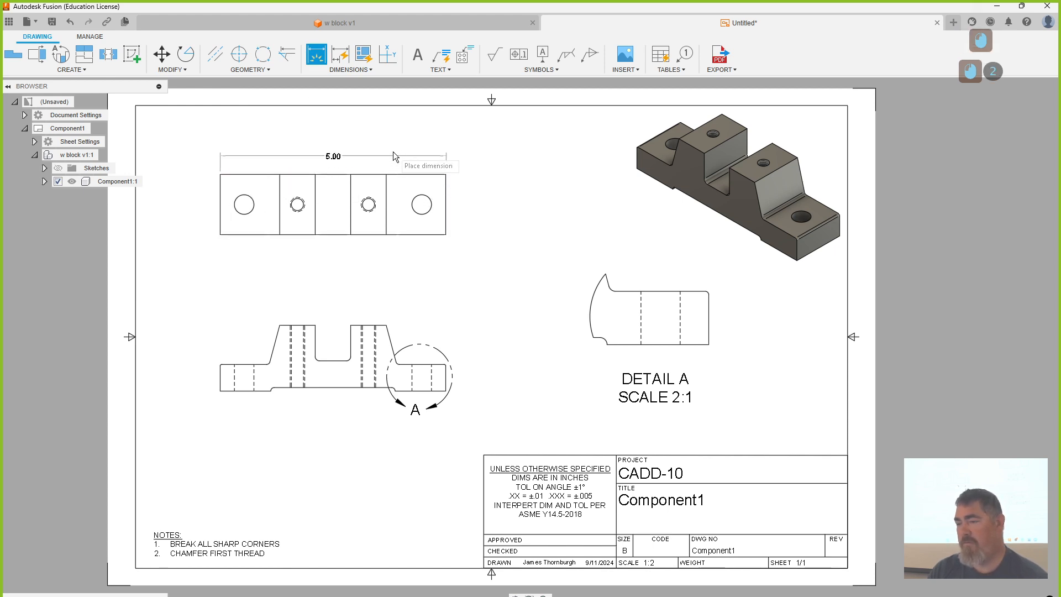
pyautogui.click(393, 153)
pyautogui.press('Escape')
pyautogui.press('Escape')
# Step: Change the drawing's dimension units to mm in the document settings
pyautogui.click(24, 115)
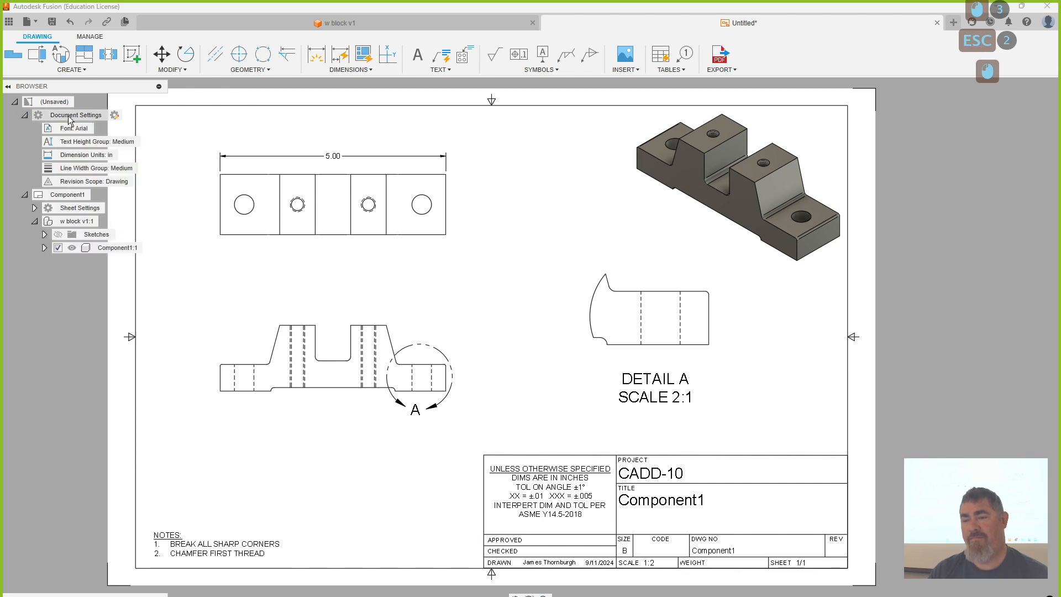
pyautogui.click(113, 157)
pyautogui.click(130, 157)
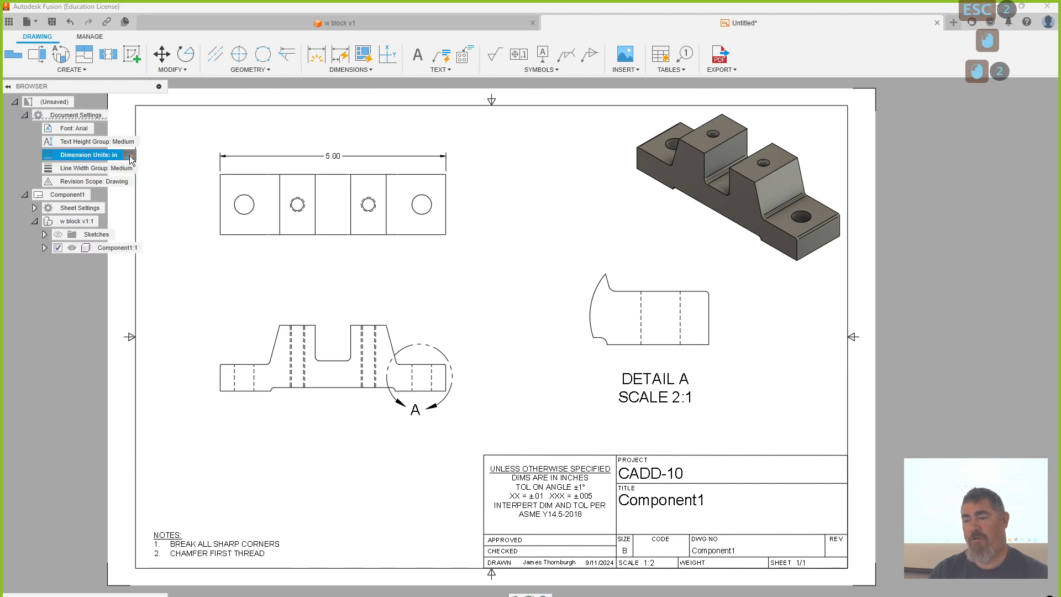
pyautogui.click(993, 201)
pyautogui.click(979, 217)
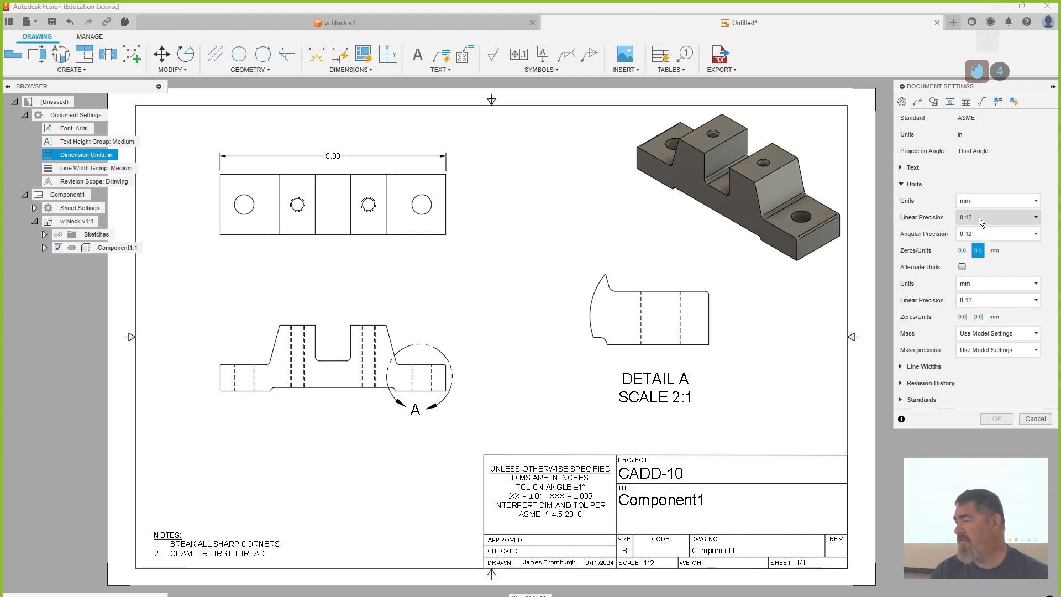
pyautogui.click(997, 418)
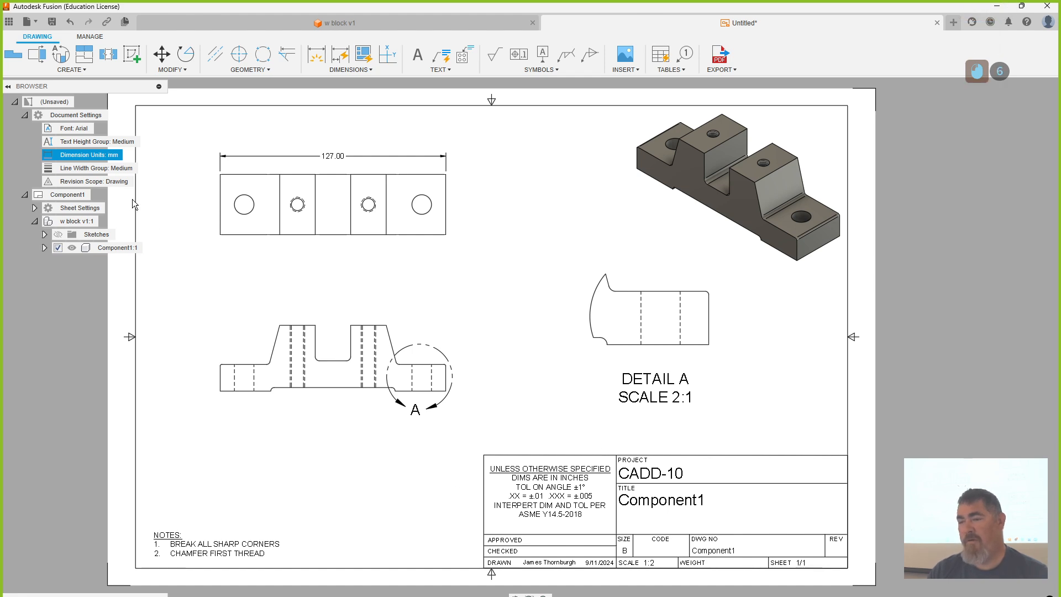
pyautogui.press('Escape')
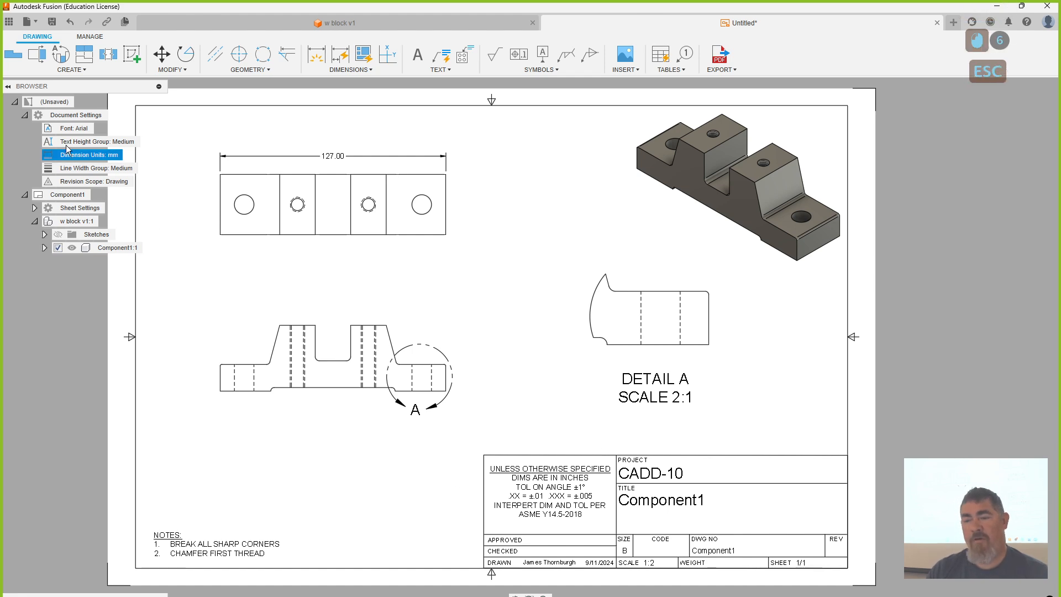
# Step: Edit the title block's tolerance note, replacing INCHES with mm and keeping TOL ON ANGLE on its own line
pyautogui.click(34, 207)
pyautogui.rightClick(108, 235)
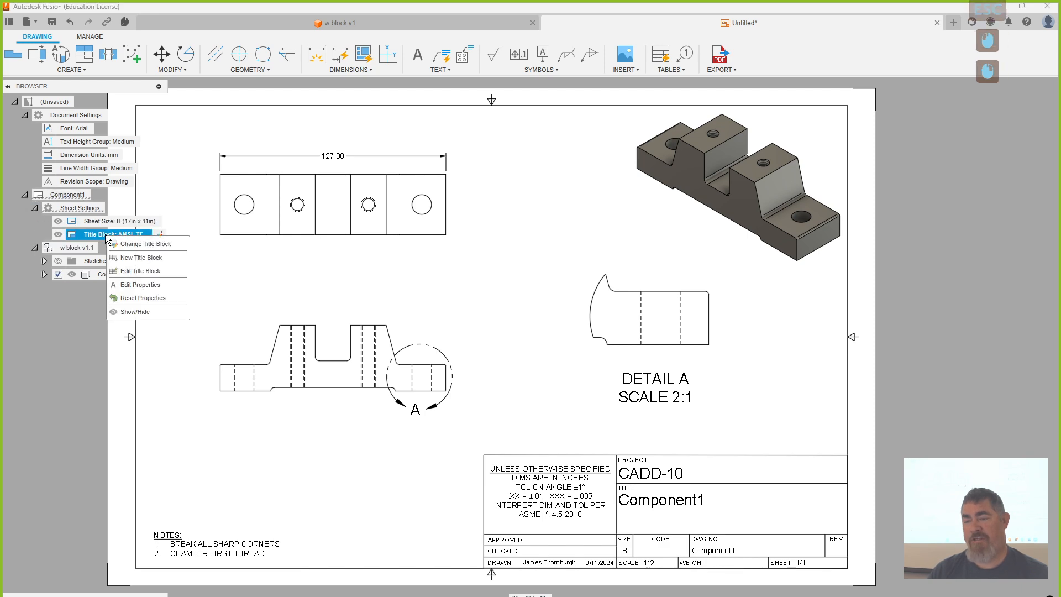
pyautogui.click(141, 270)
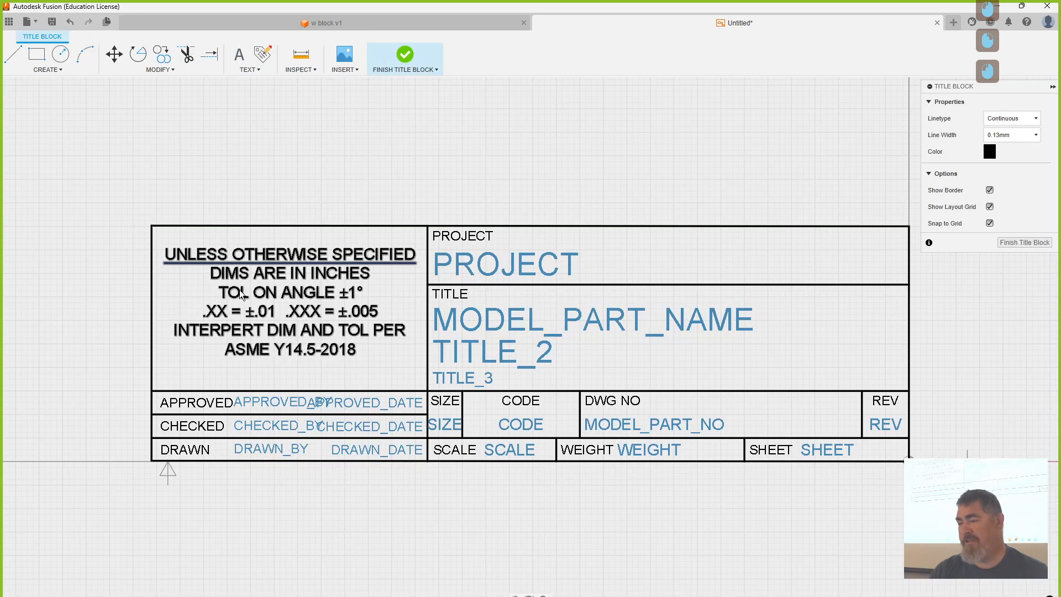
pyautogui.doubleClick(262, 275)
pyautogui.click(311, 274)
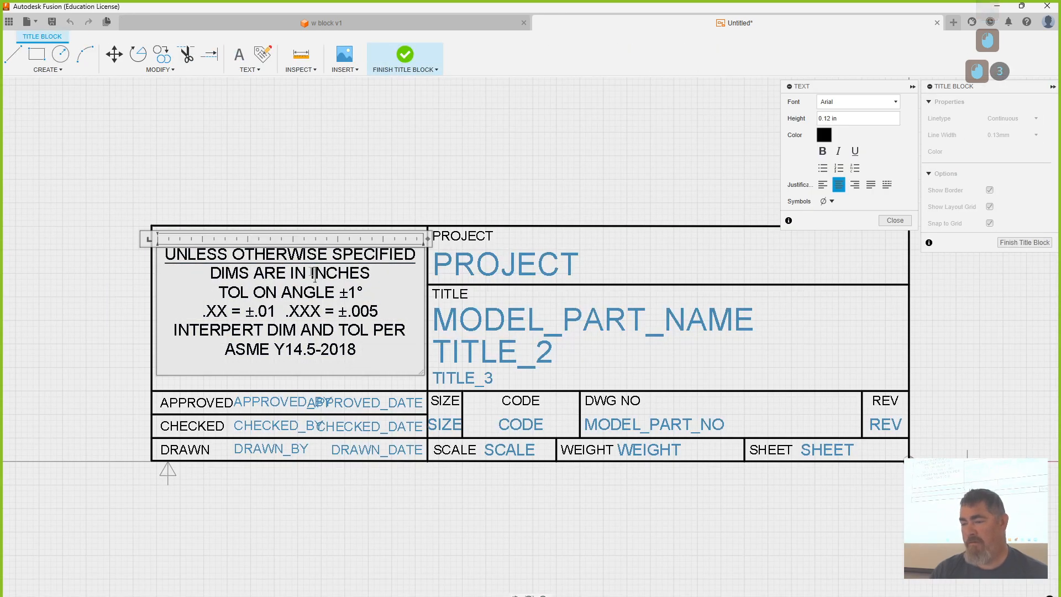
pyautogui.moveTo(311, 275); pyautogui.dragTo(380, 271)
pyautogui.write('mmTOL ON ANGL')
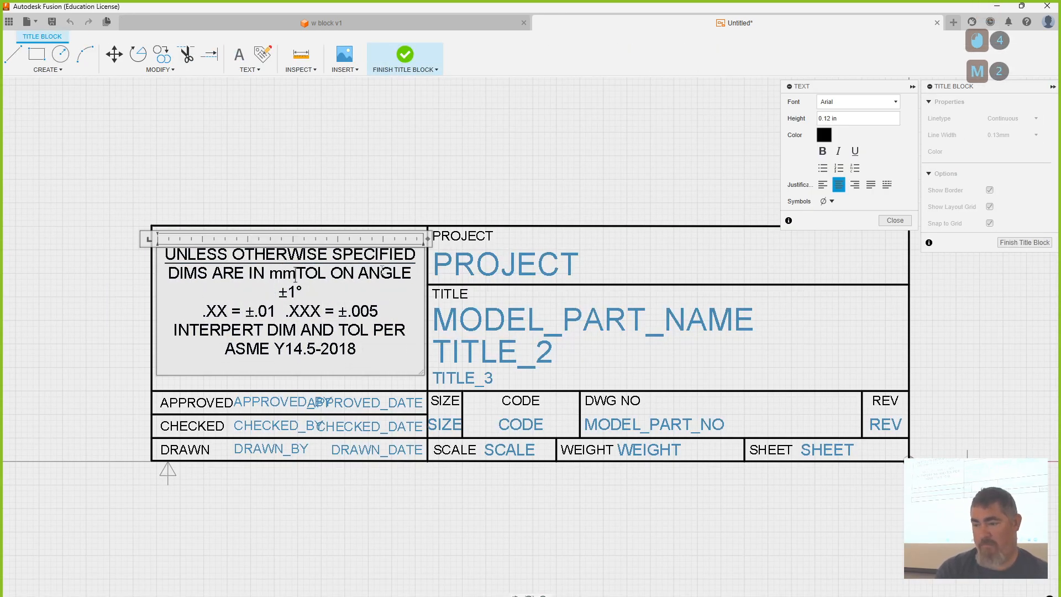
pyautogui.press('Return')
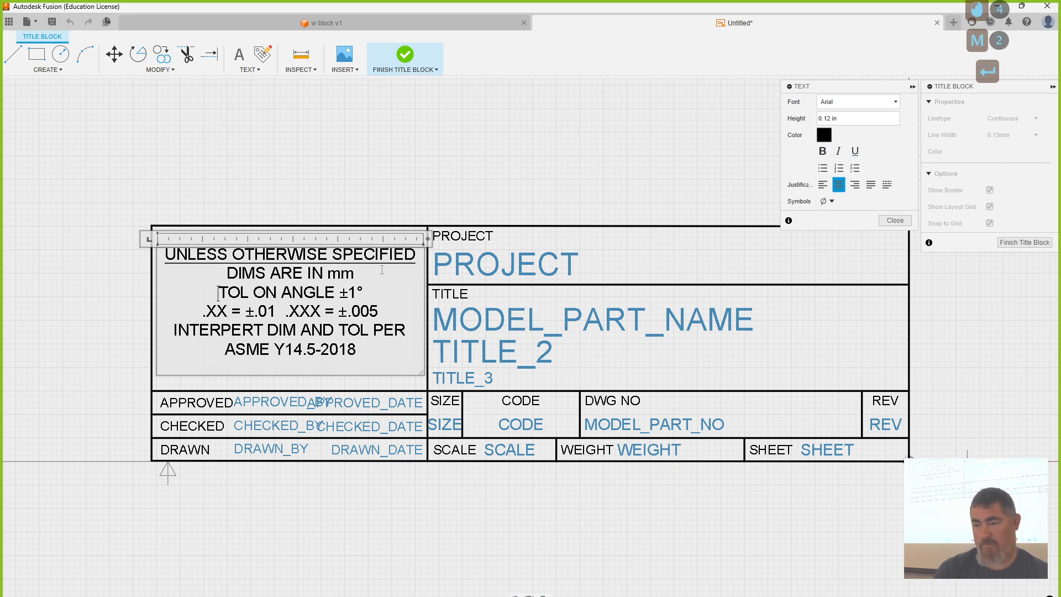
# Step: Change the unit in the tolerance note to MILLIMETERS in capitals and finish editing the title block
pyautogui.click(344, 272)
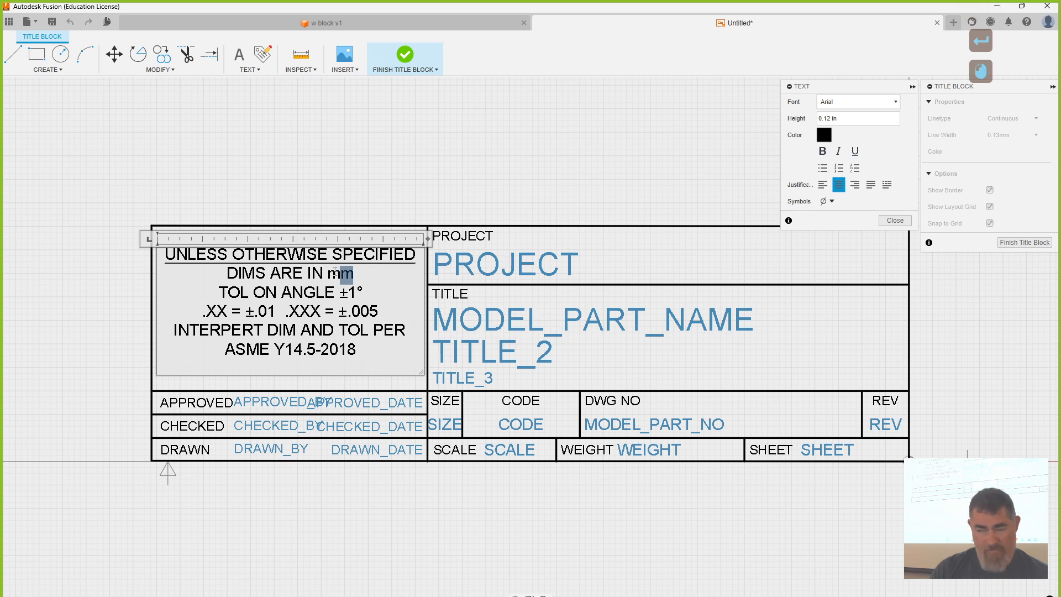
pyautogui.doubleClick(344, 273)
pyautogui.press('capslock')
pyautogui.write('MS ARE IN MILIMETERS')
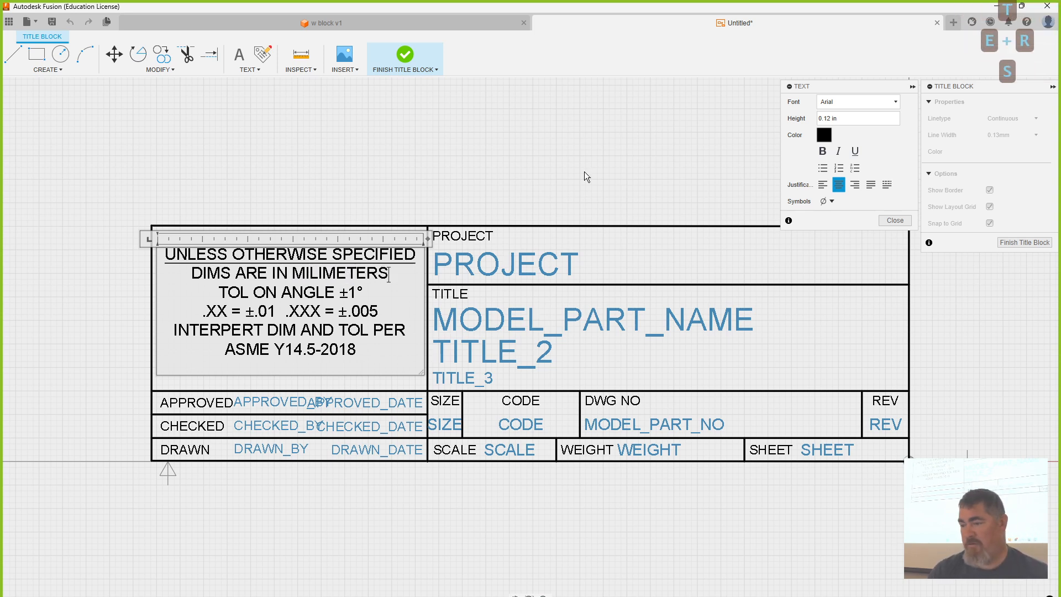
pyautogui.click(319, 273)
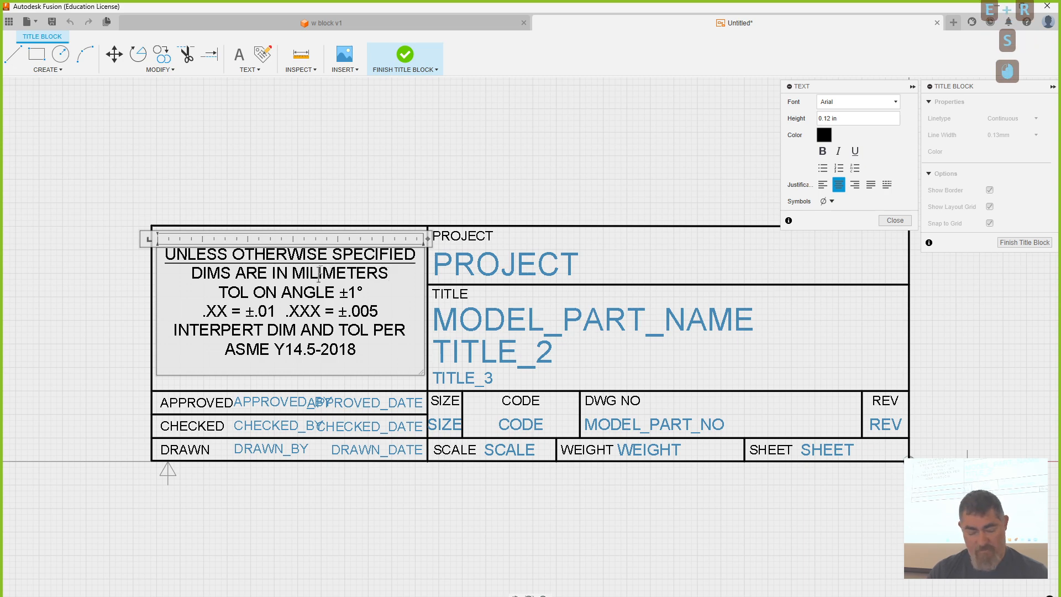
pyautogui.write('L')
pyautogui.click(422, 216)
pyautogui.click(1019, 243)
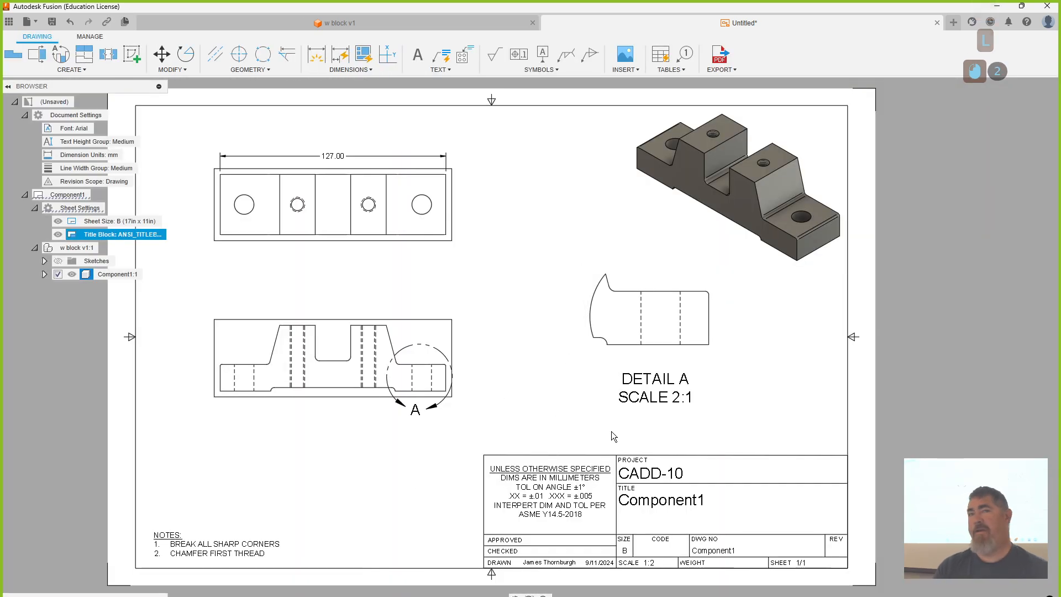
# Step: Move the overall length dimension farther above the top view to leave room beneath it
pyautogui.moveTo(611, 431)
pyautogui.mouseDown(button='middle')
pyautogui.moveTo(660, 434)
pyautogui.moveTo(650, 427)
pyautogui.mouseUp(button='middle')
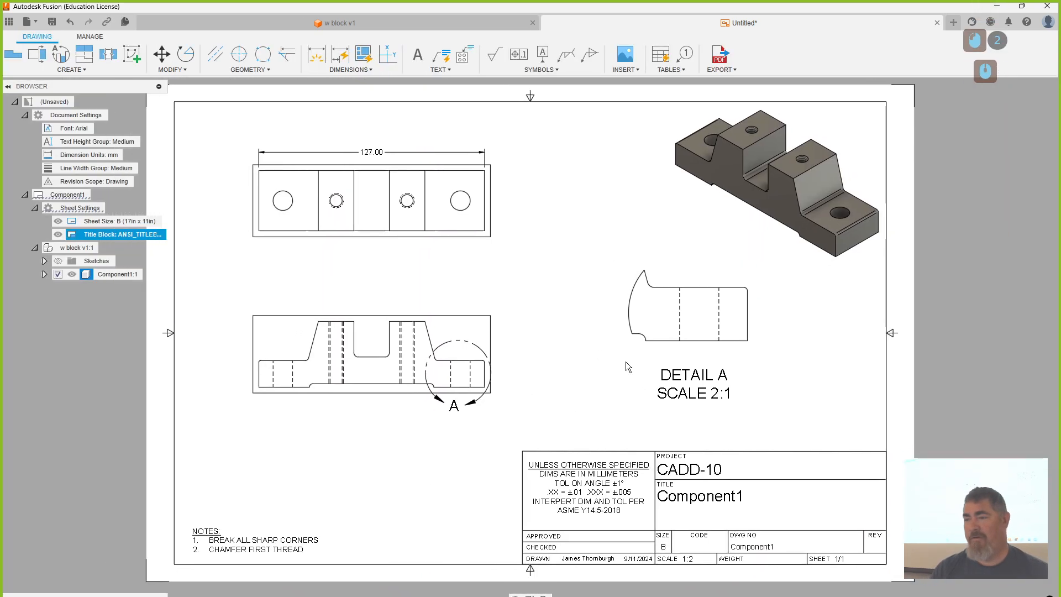
pyautogui.click(372, 155)
pyautogui.click(372, 151)
pyautogui.click(372, 132)
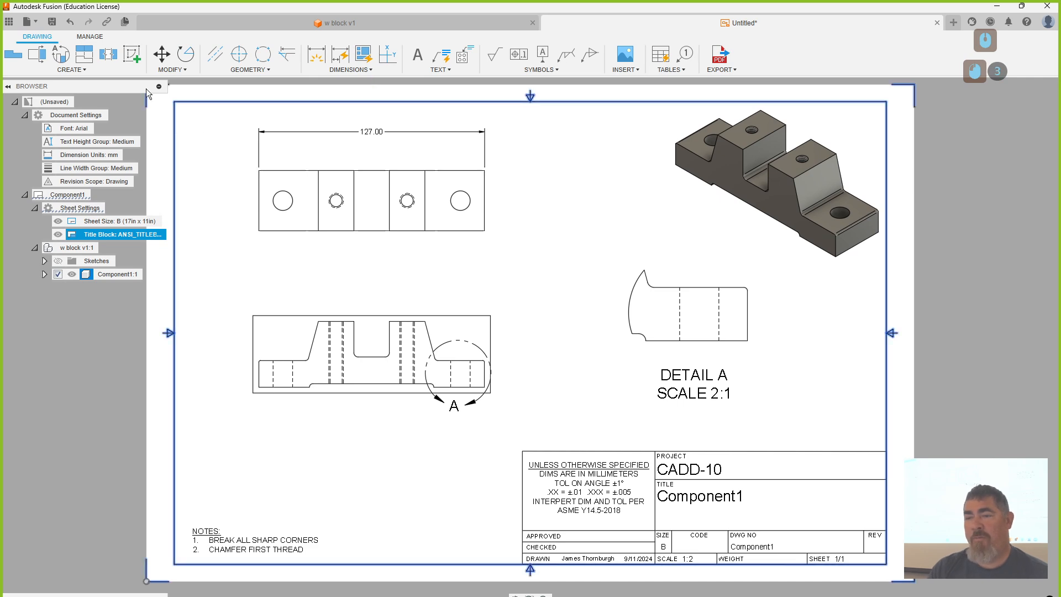
pyautogui.click(319, 55)
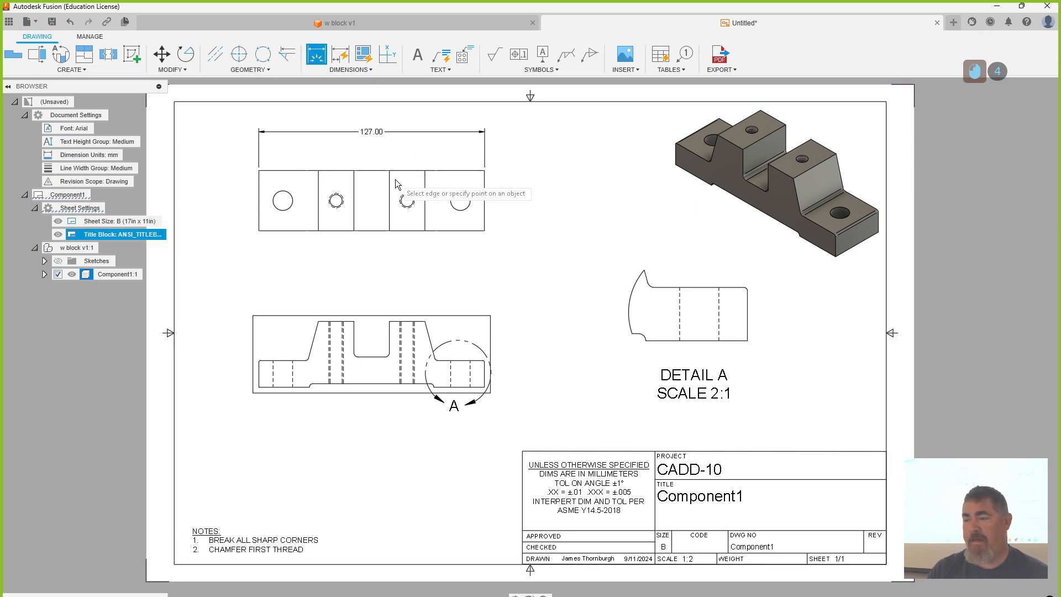
pyautogui.press('Escape')
pyautogui.press('Escape')
# Step: Add a center mark pattern across the holes in the top view, with auto-complete enabled
pyautogui.click(264, 54)
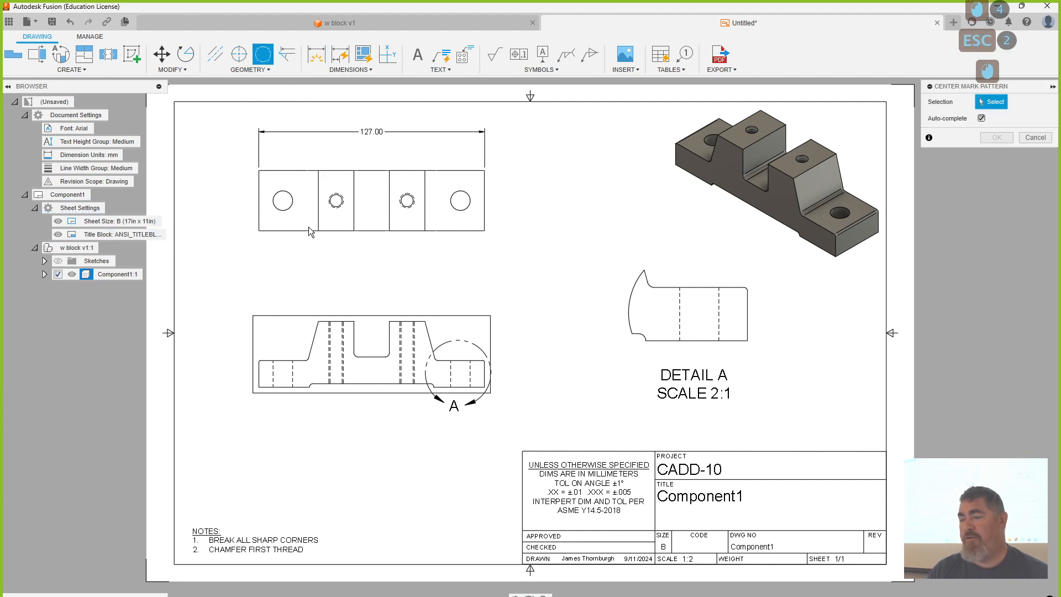
pyautogui.click(293, 210)
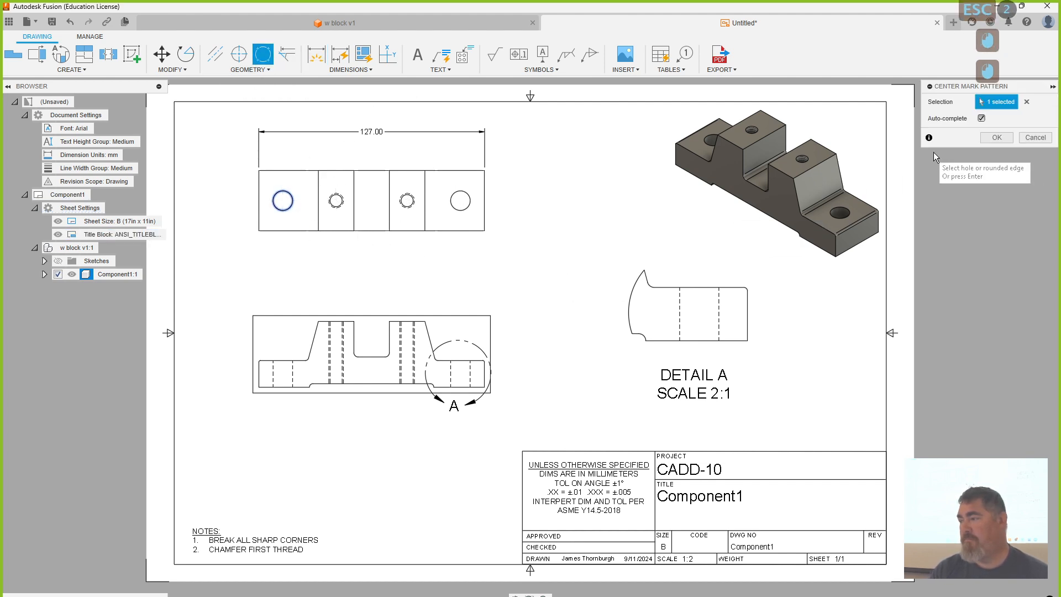
pyautogui.click(997, 138)
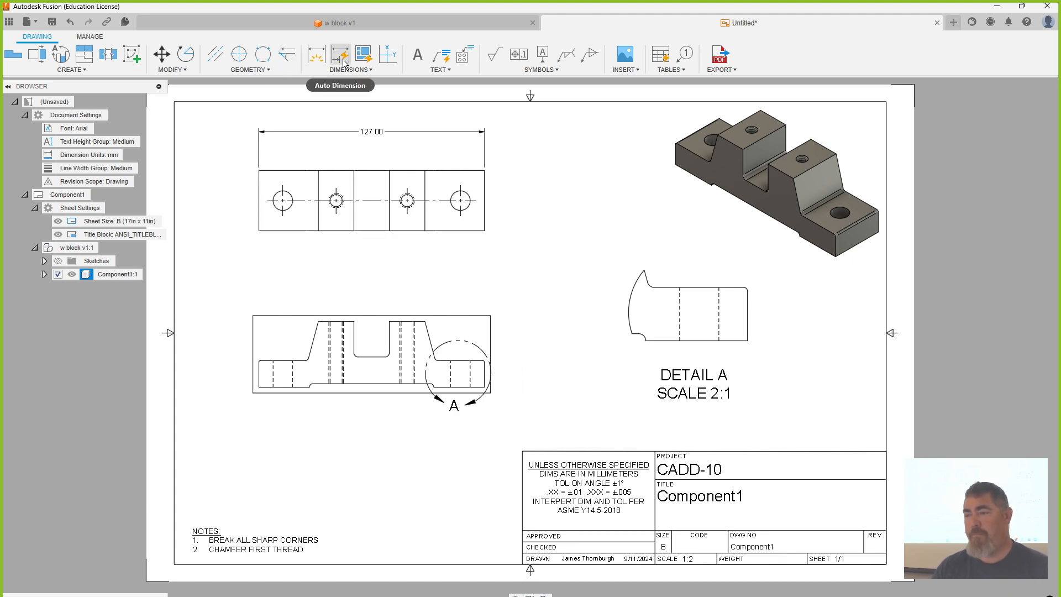
# Step: Dimension the center spacing of the two inner threaded holes and of the two outer holes above the top view
pyautogui.click(319, 60)
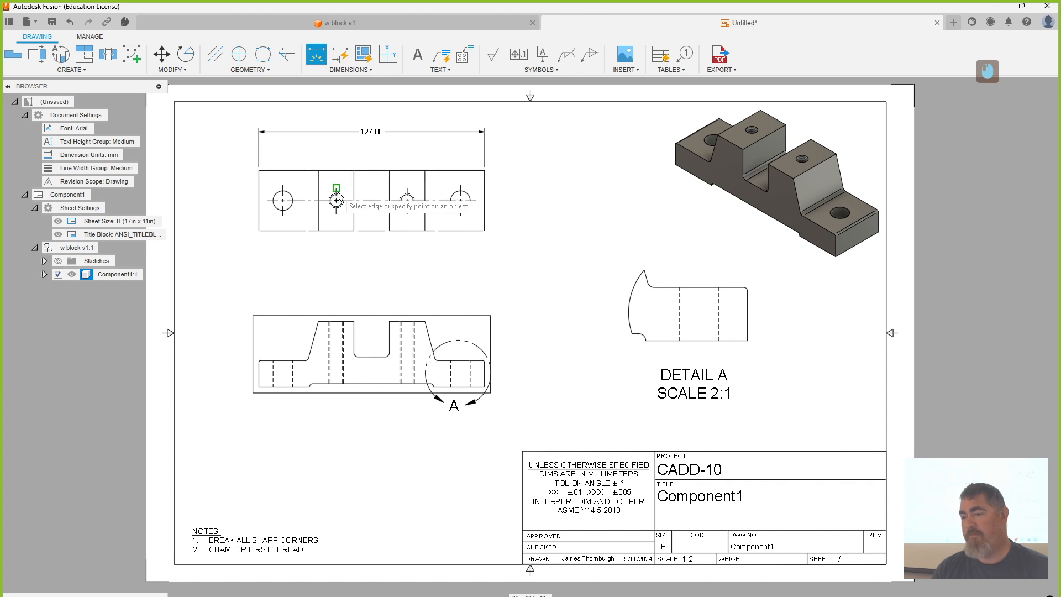
pyautogui.click(336, 199)
pyautogui.click(407, 200)
pyautogui.click(387, 155)
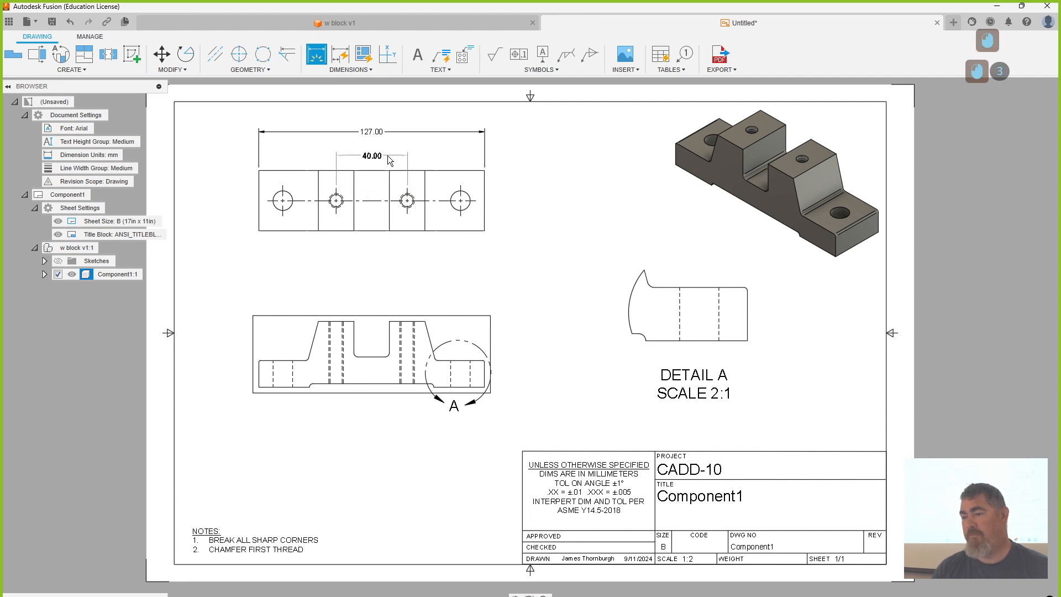
pyautogui.click(282, 200)
pyautogui.click(461, 200)
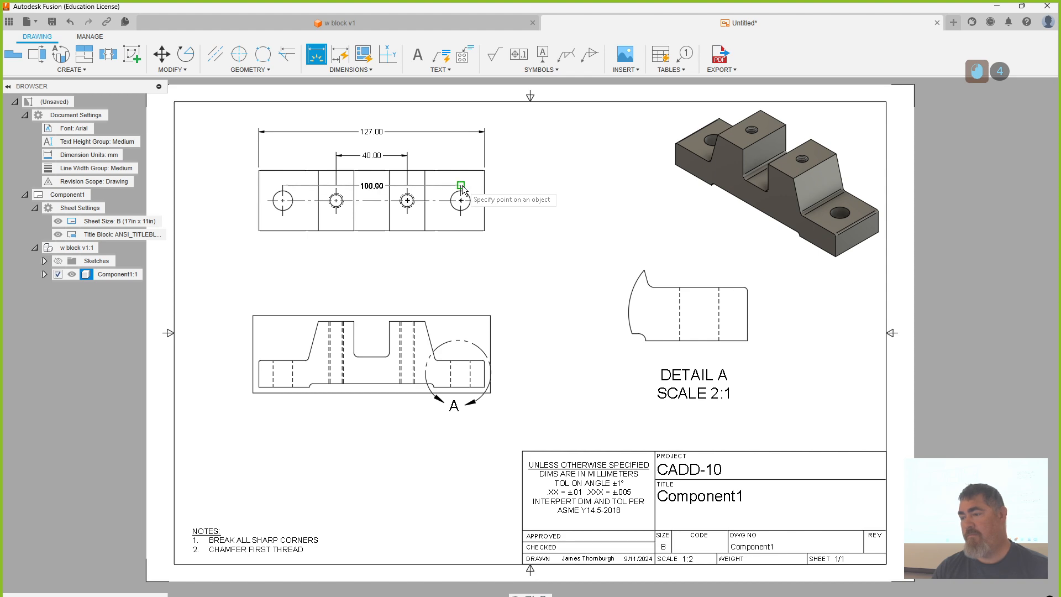
pyautogui.click(448, 149)
pyautogui.press('Escape')
# Step: Move the overall length dimension up so it clears the outer hole spacing dimension
pyautogui.click(371, 131)
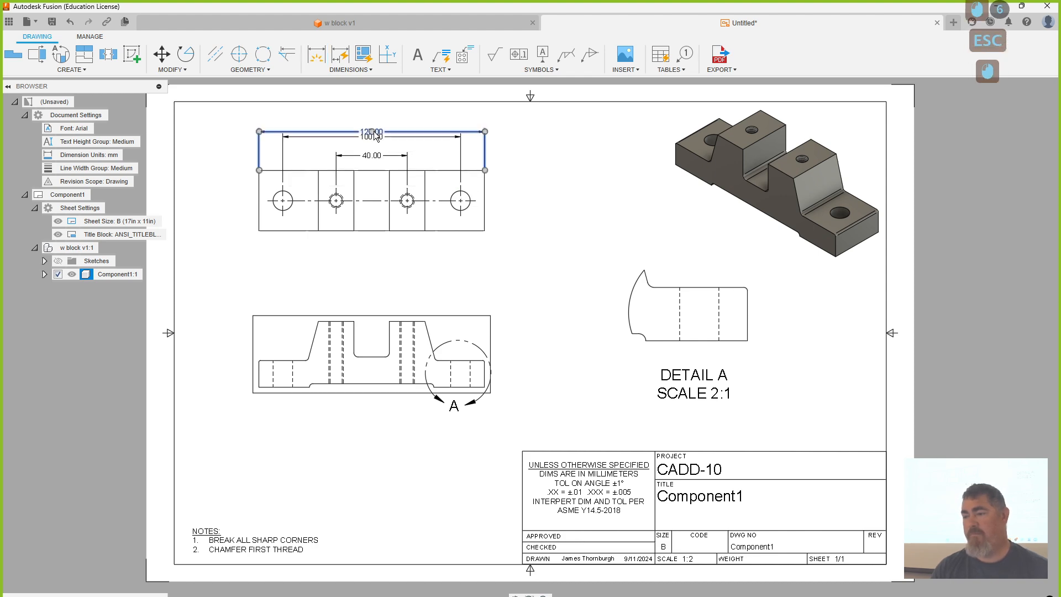
pyautogui.click(372, 130)
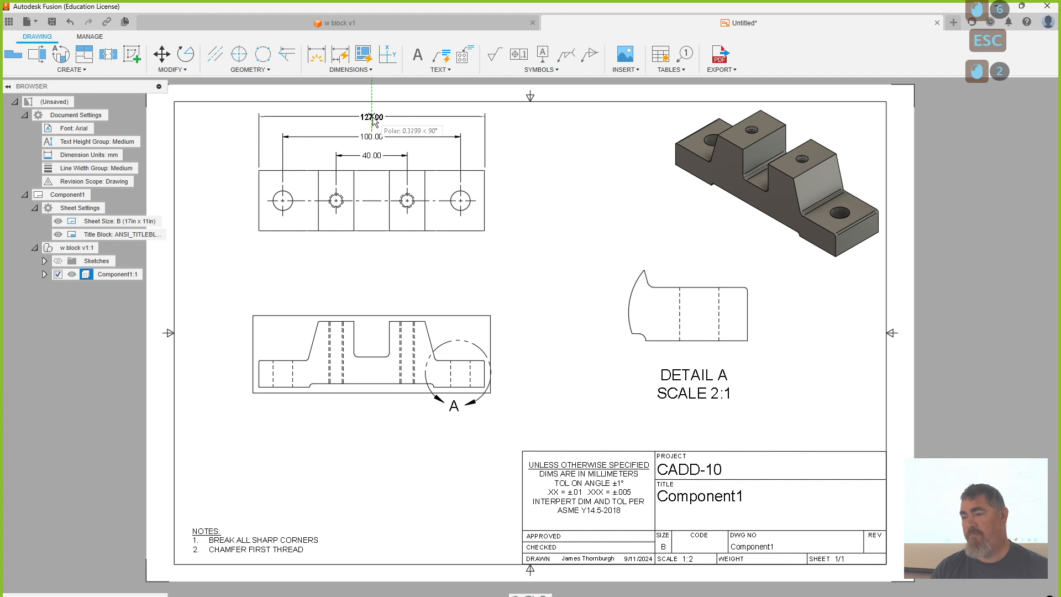
pyautogui.click(373, 121)
pyautogui.click(497, 181)
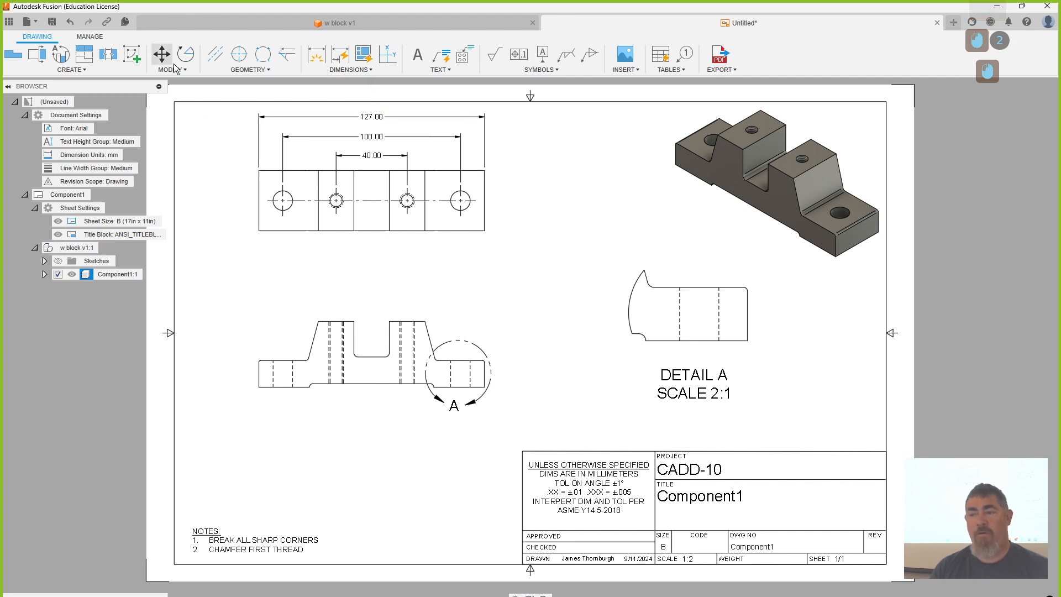
# Step: Extend the top view's horizontal centerline past both the left and right edges of the part
pyautogui.click(293, 63)
pyautogui.click(268, 200)
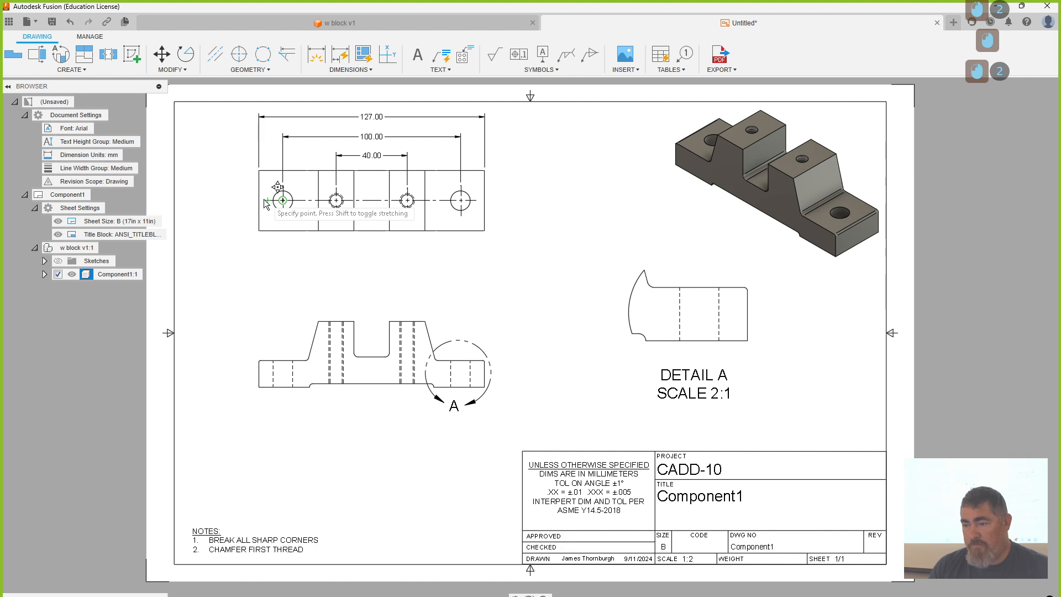
pyautogui.click(247, 200)
pyautogui.click(477, 200)
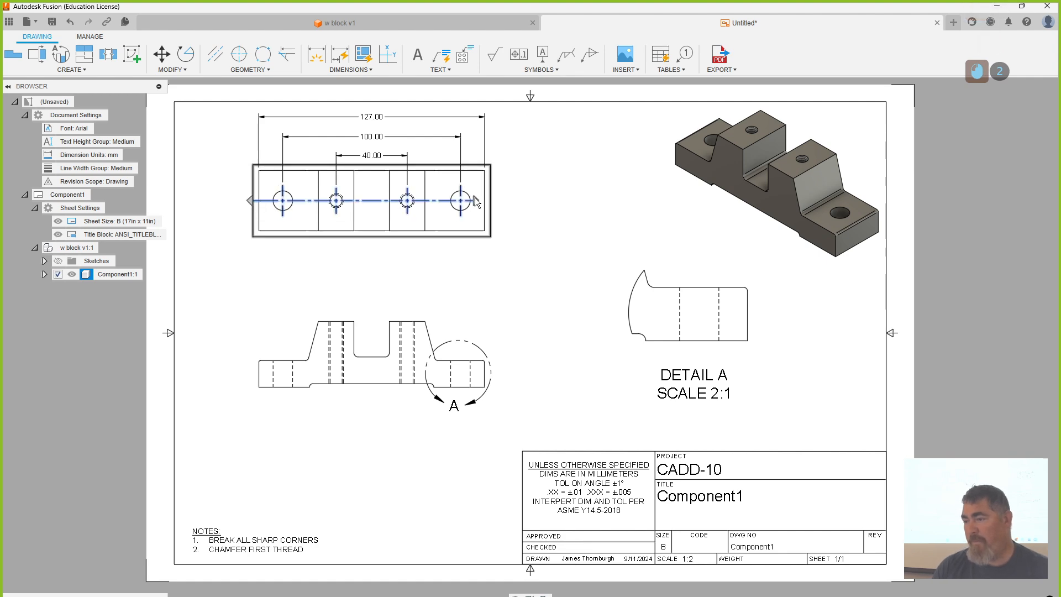
pyautogui.click(492, 203)
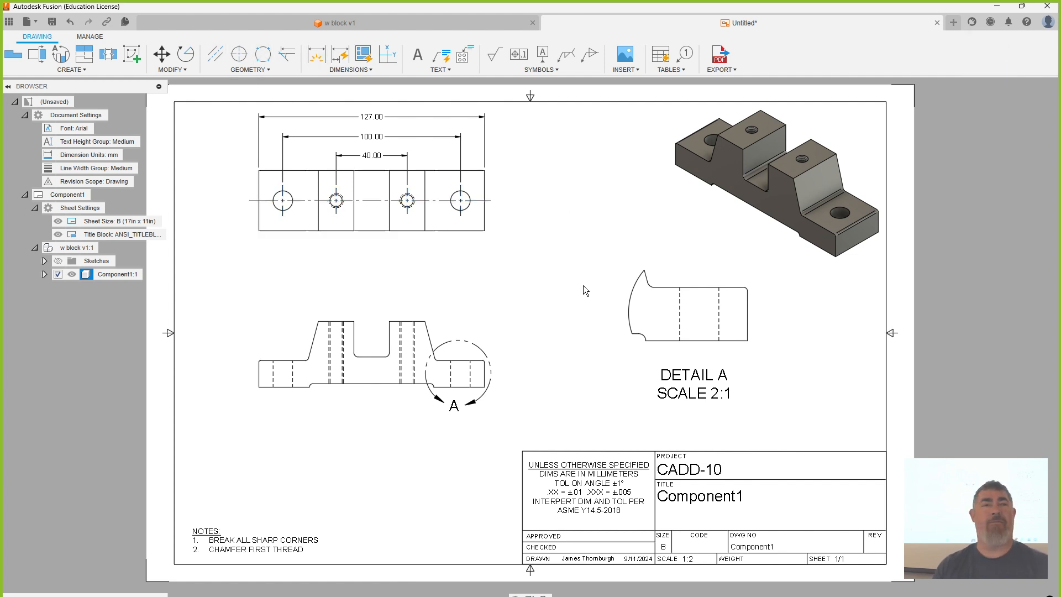
# Step: Add an edge extension in Detail A where the slanted edge and the horizontal top edge meet beyond the fillet
pyautogui.scroll(3, 353, 370)
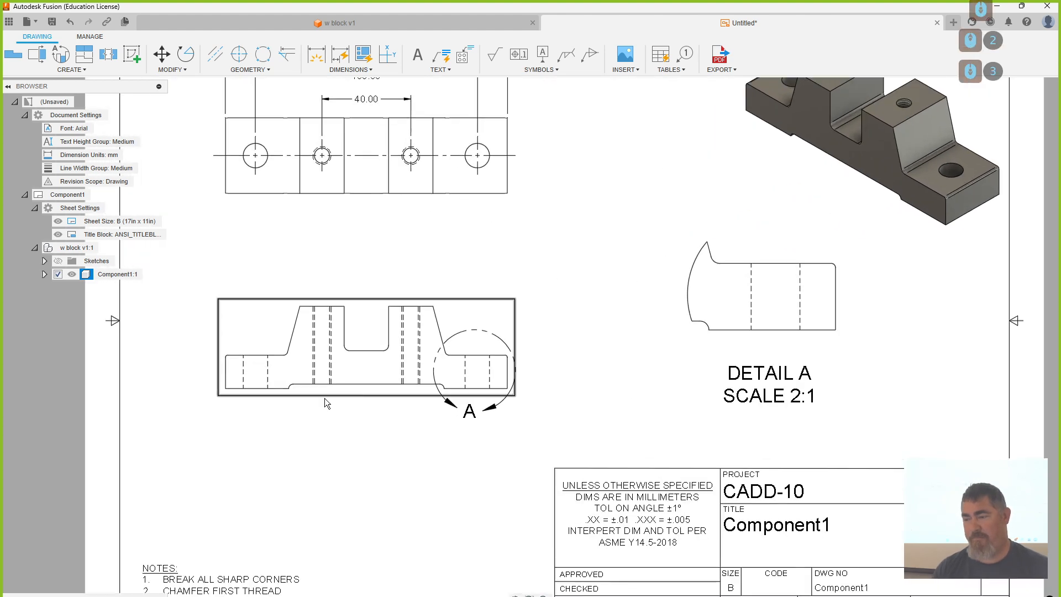
pyautogui.click(709, 252)
pyautogui.click(731, 263)
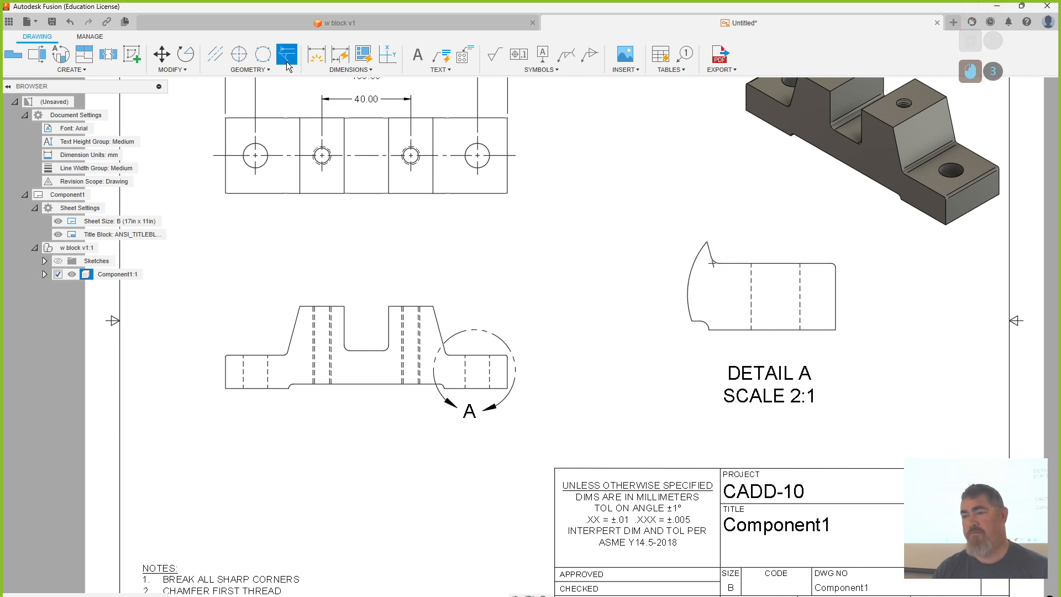
# Step: Dimension the angle between the slanted edge and the horizontal top edge above Detail A
pyautogui.click(316, 54)
pyautogui.click(712, 252)
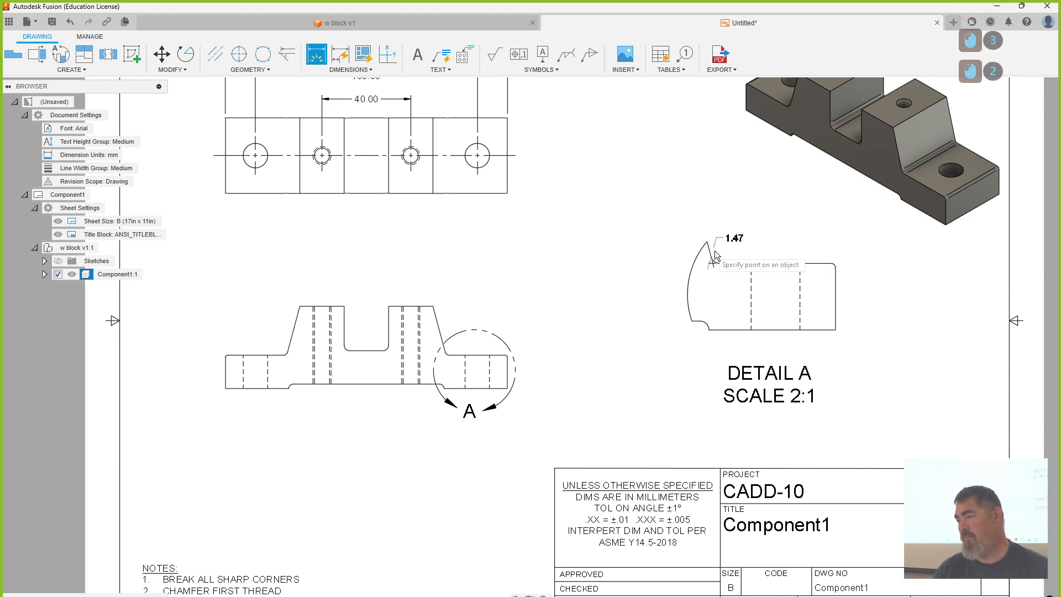
pyautogui.press('Escape')
pyautogui.scroll(3, 755, 255)
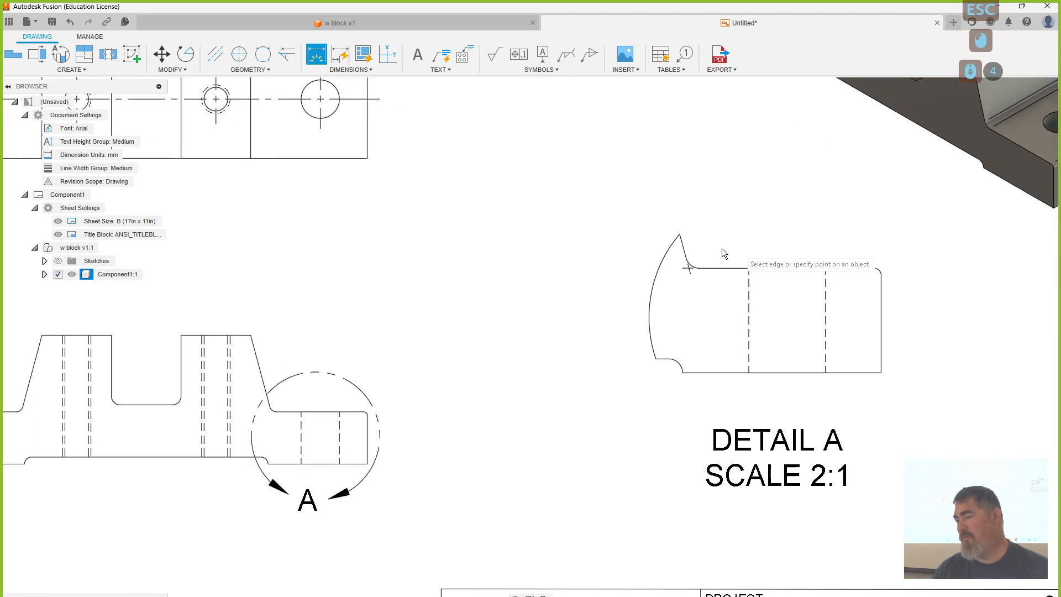
pyautogui.click(684, 247)
pyautogui.click(725, 268)
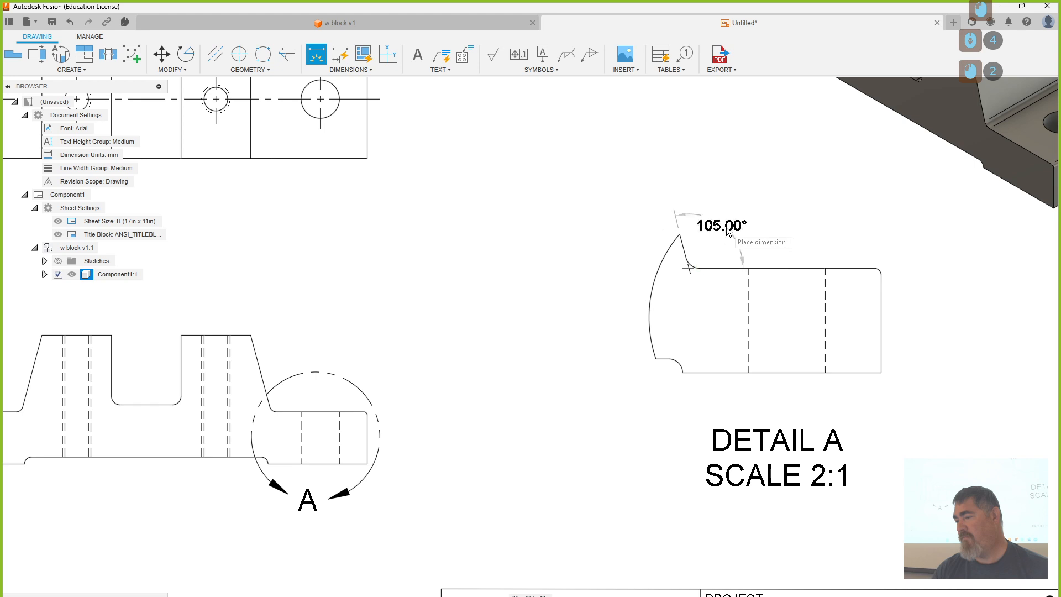
pyautogui.click(764, 206)
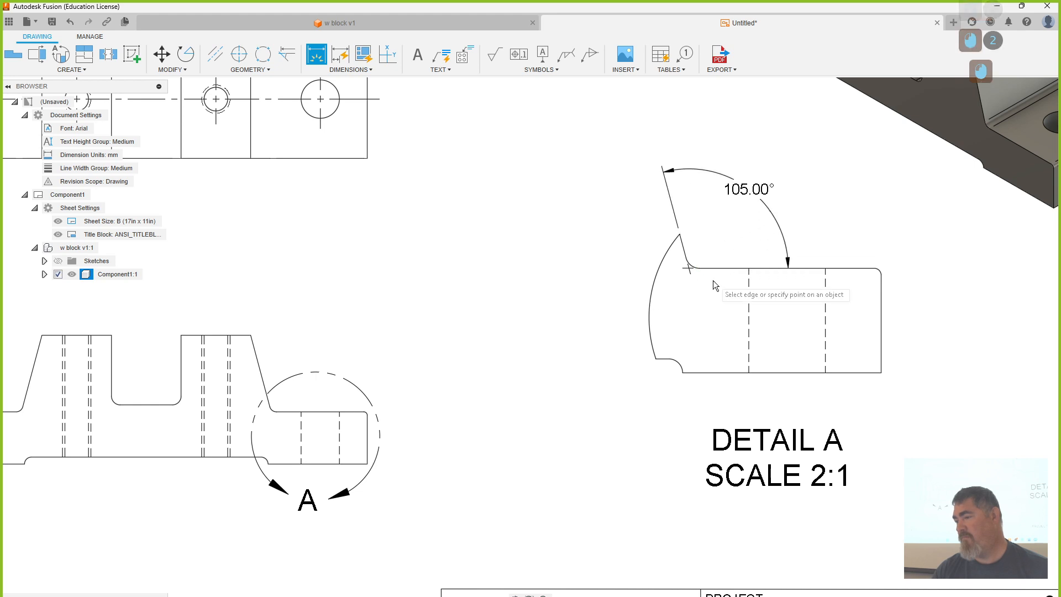
# Step: Dimension the horizontal distance from the edge extension corner to the right edge below Detail A, keeping it clear of the view label
pyautogui.click(690, 269)
pyautogui.click(880, 292)
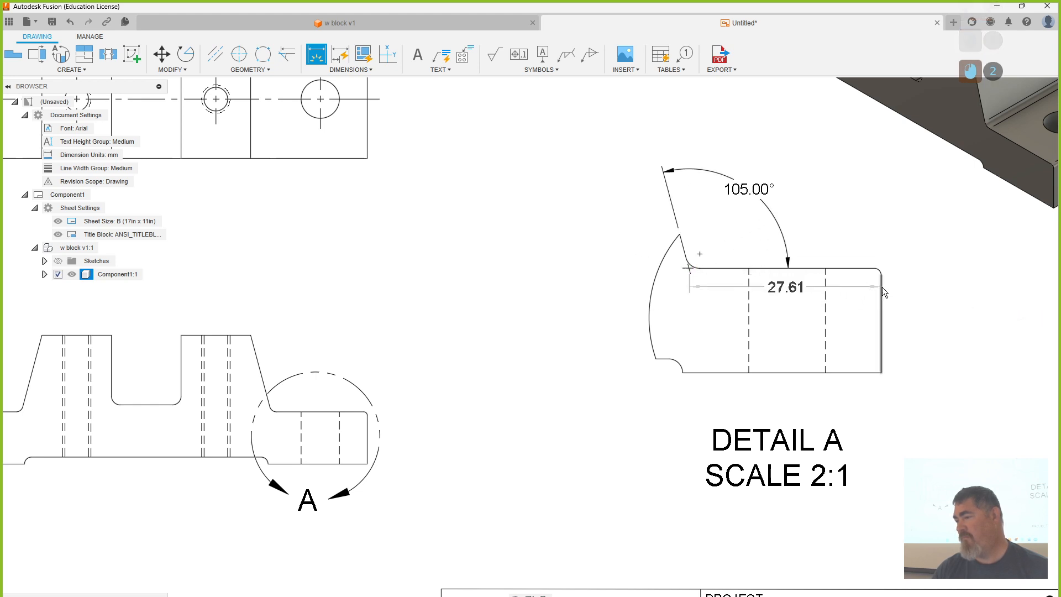
pyautogui.click(799, 416)
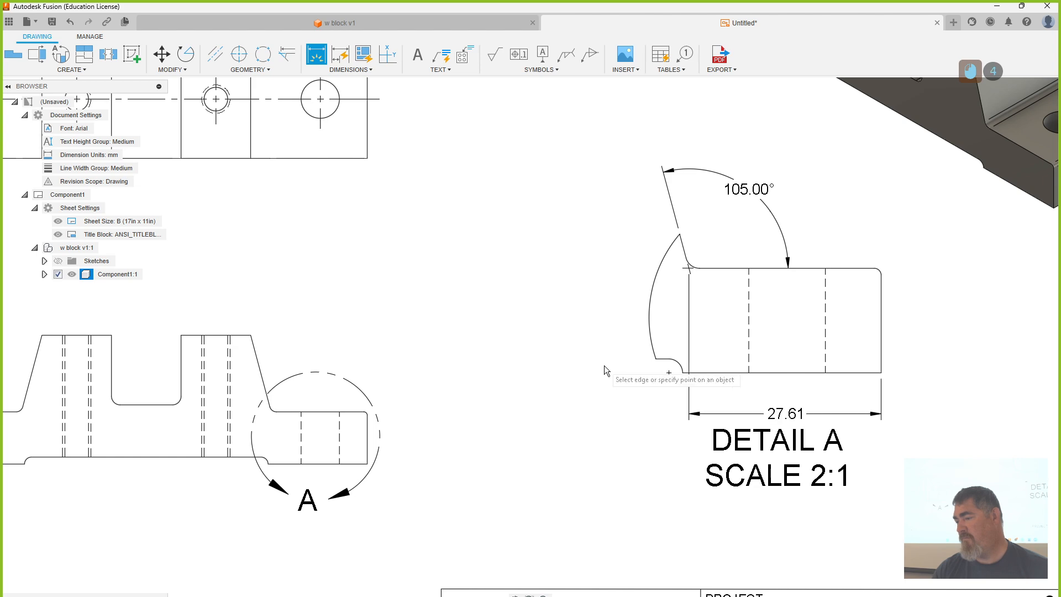
pyautogui.scroll(2, 604, 366)
pyautogui.scroll(-5, 657, 375)
pyautogui.scroll(1, 568, 340)
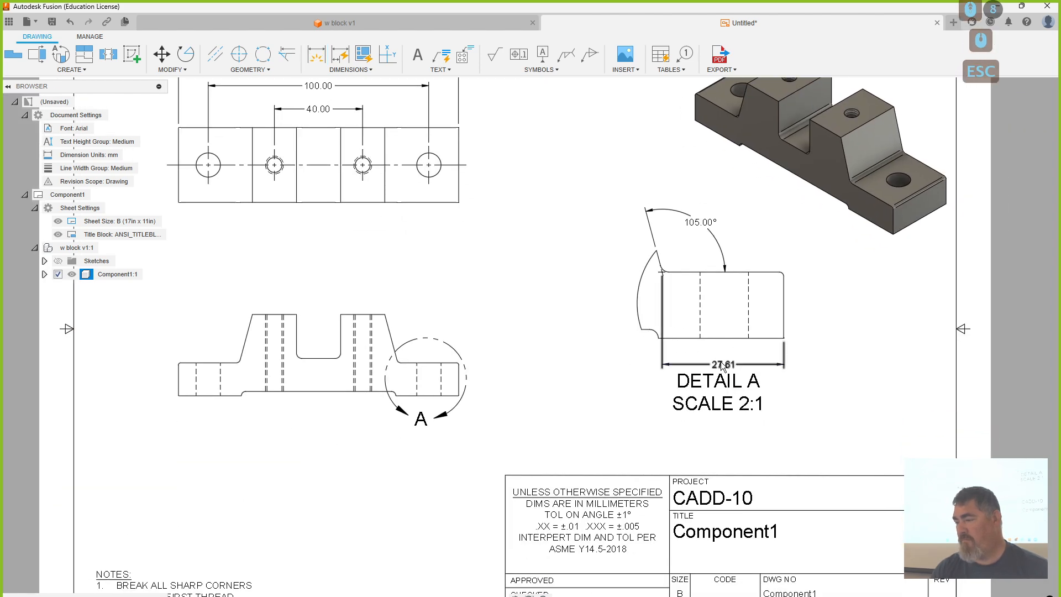
pyautogui.press('Escape')
pyautogui.moveTo(721, 363); pyautogui.dragTo(721, 354)
pyautogui.click(585, 391)
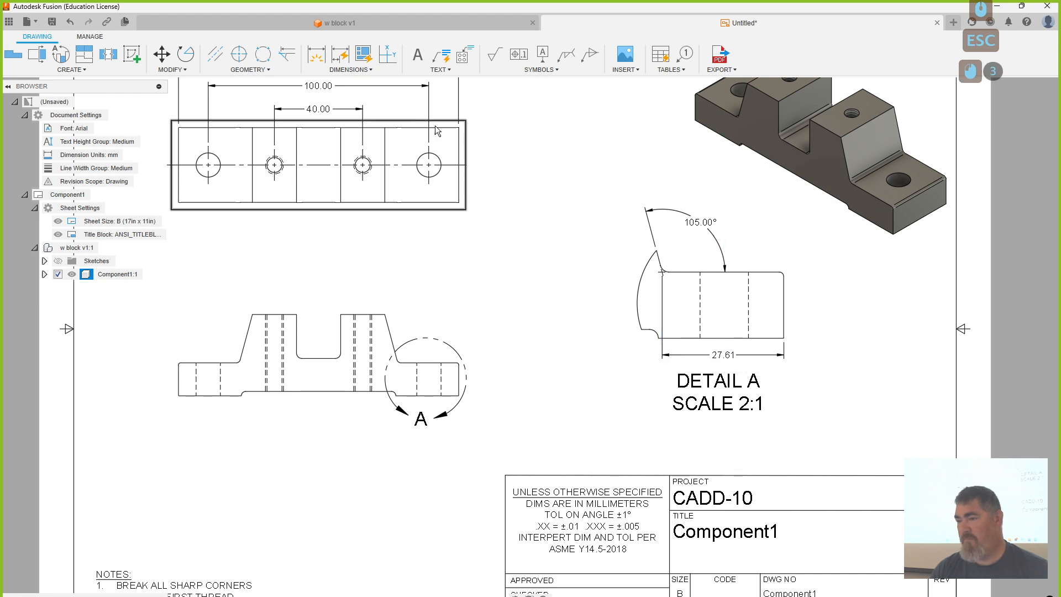
# Step: Add a radius dimension to the lower-left fillet in Detail A and prefix its text with 4X
pyautogui.click(316, 53)
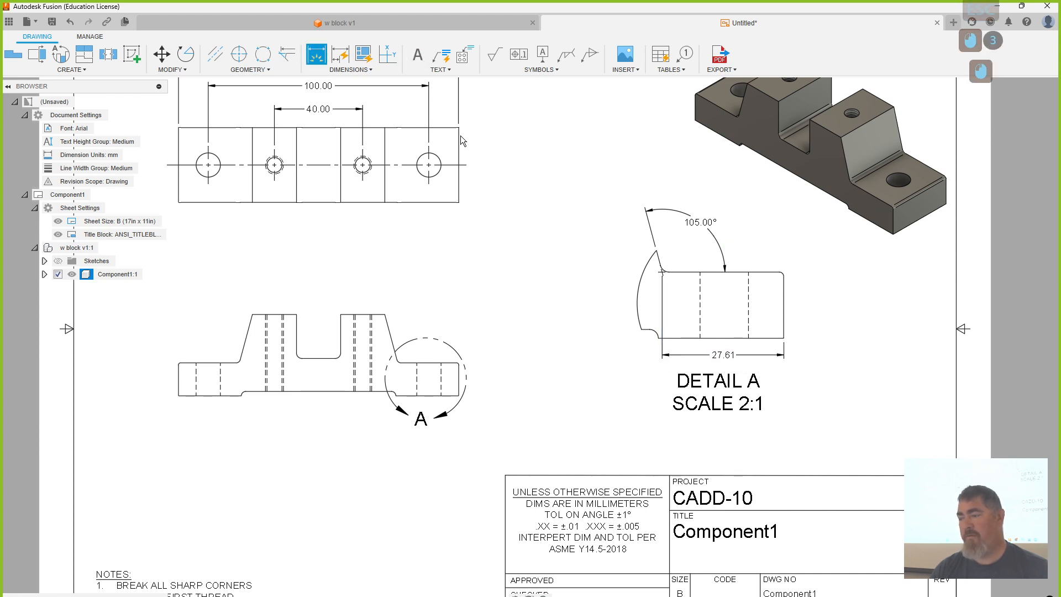
pyautogui.click(656, 335)
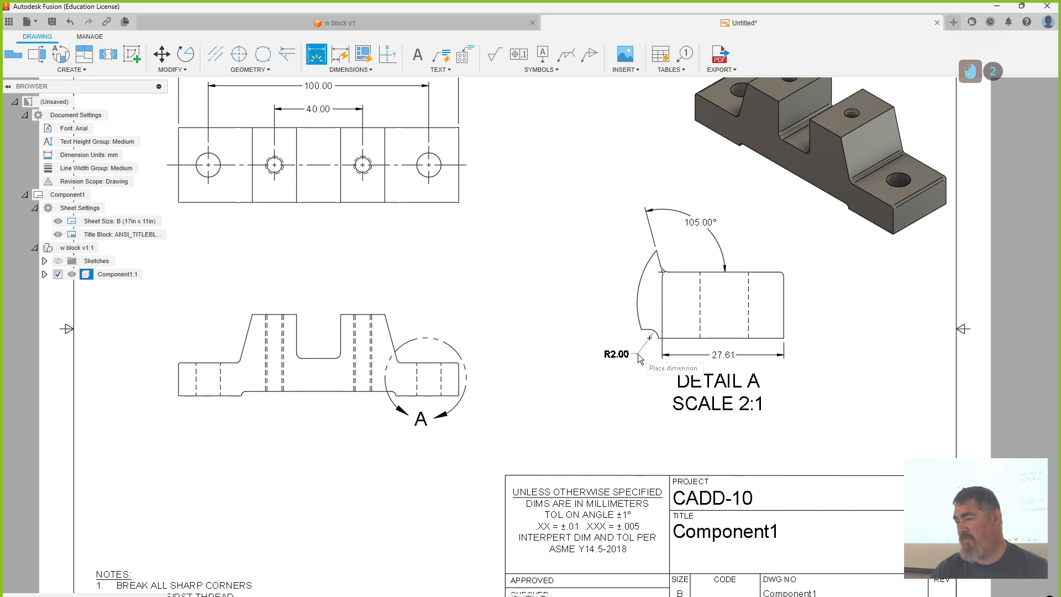
pyautogui.click(621, 360)
pyautogui.press('Escape')
pyautogui.doubleClick(616, 354)
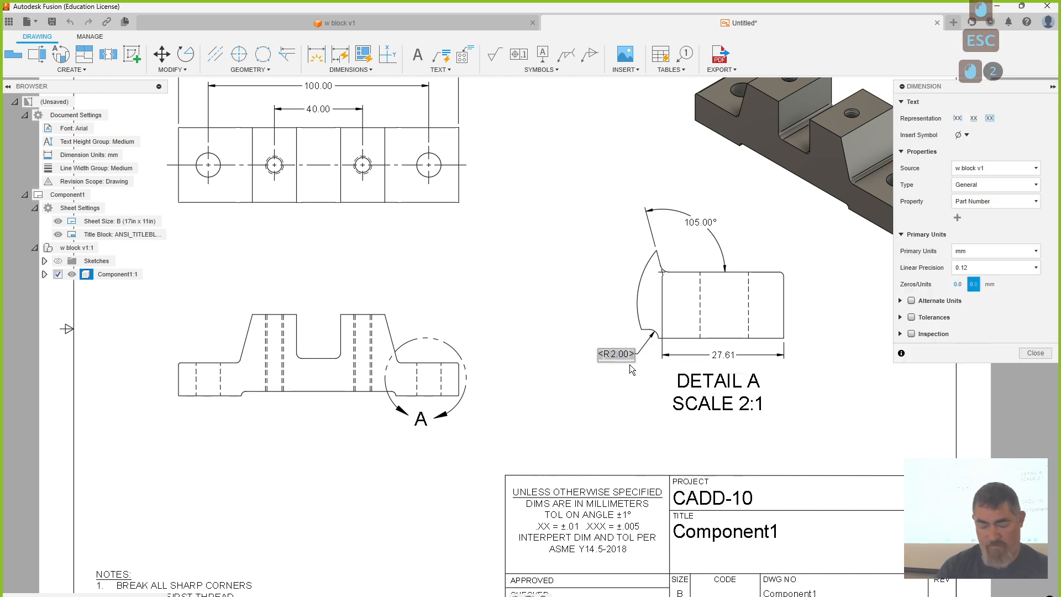
pyautogui.press('Home')
pyautogui.write('4X')
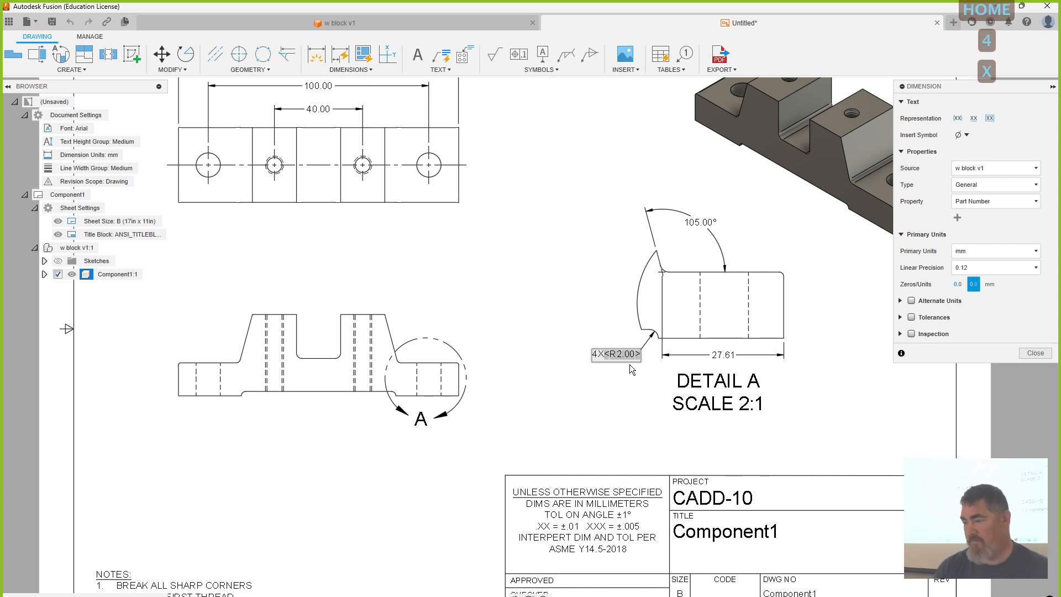
pyautogui.click(598, 402)
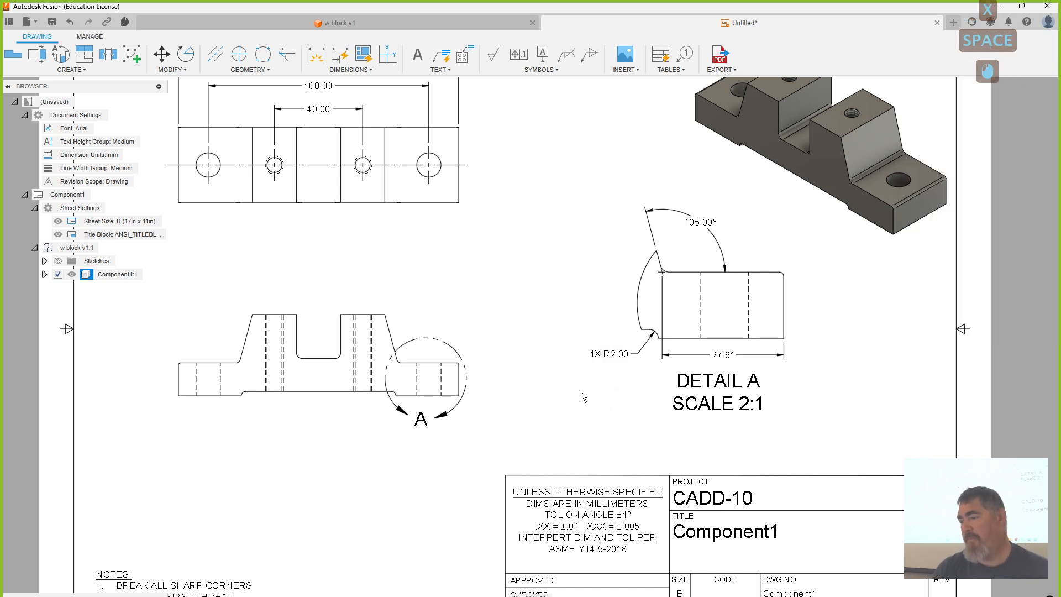
# Step: Move the Detail A view slightly to the right and down on the sheet
pyautogui.moveTo(582, 392); pyautogui.dragTo(639, 383, button='middle')
pyautogui.moveTo(846, 336); pyautogui.dragTo(871, 349)
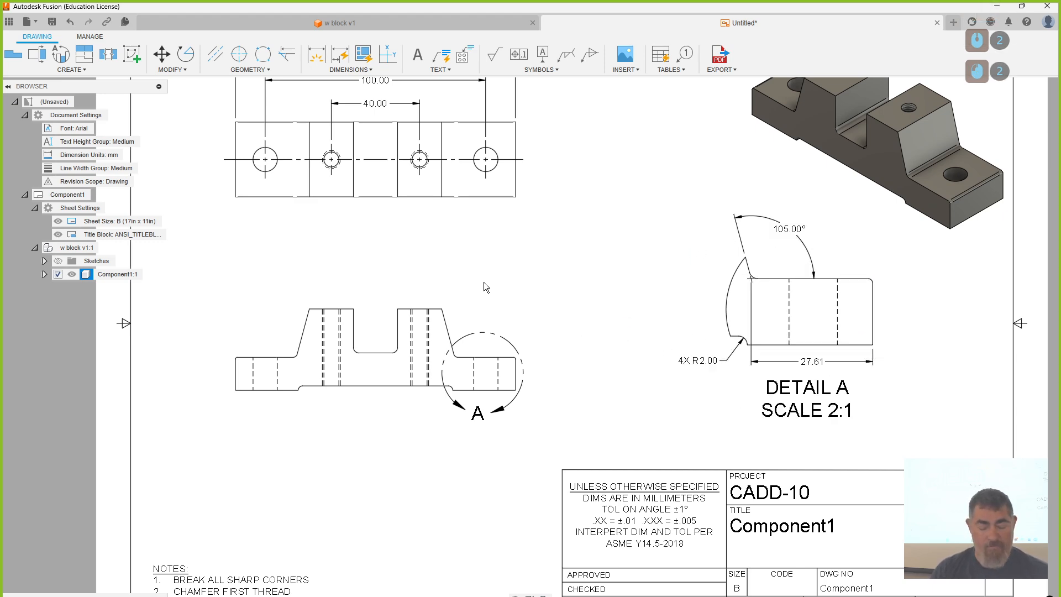
# Step: Dimension the width of the central slot above the front view
pyautogui.press('d')
pyautogui.click(353, 309)
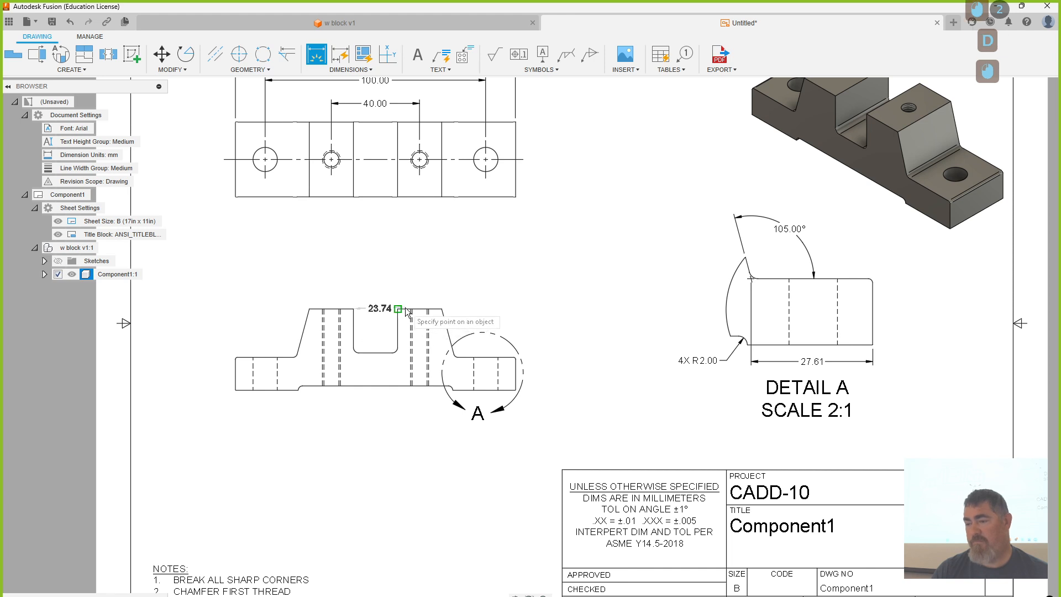
pyautogui.click(398, 308)
pyautogui.click(424, 279)
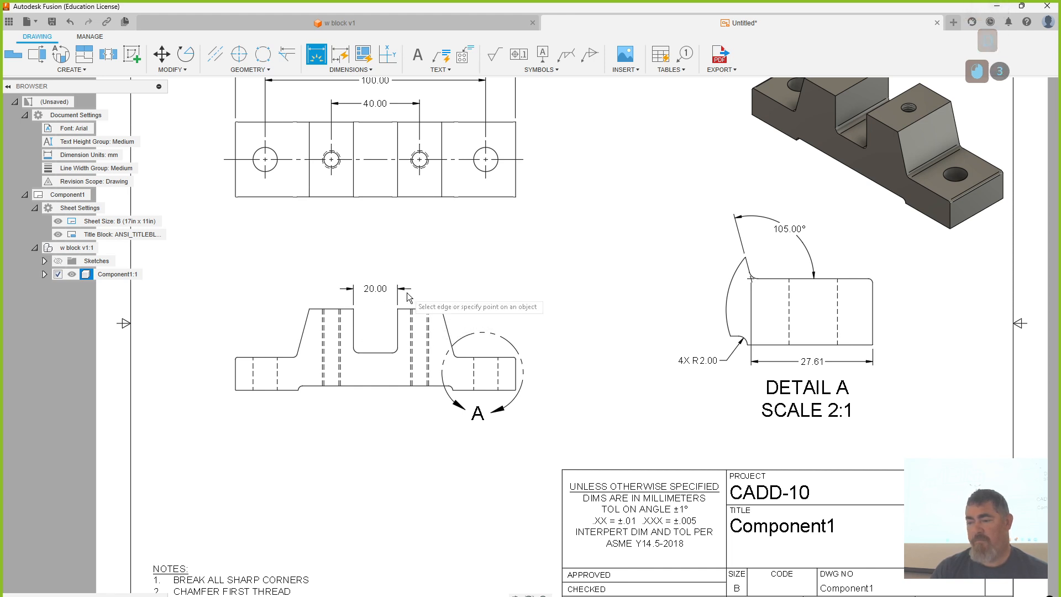
pyautogui.press('Escape')
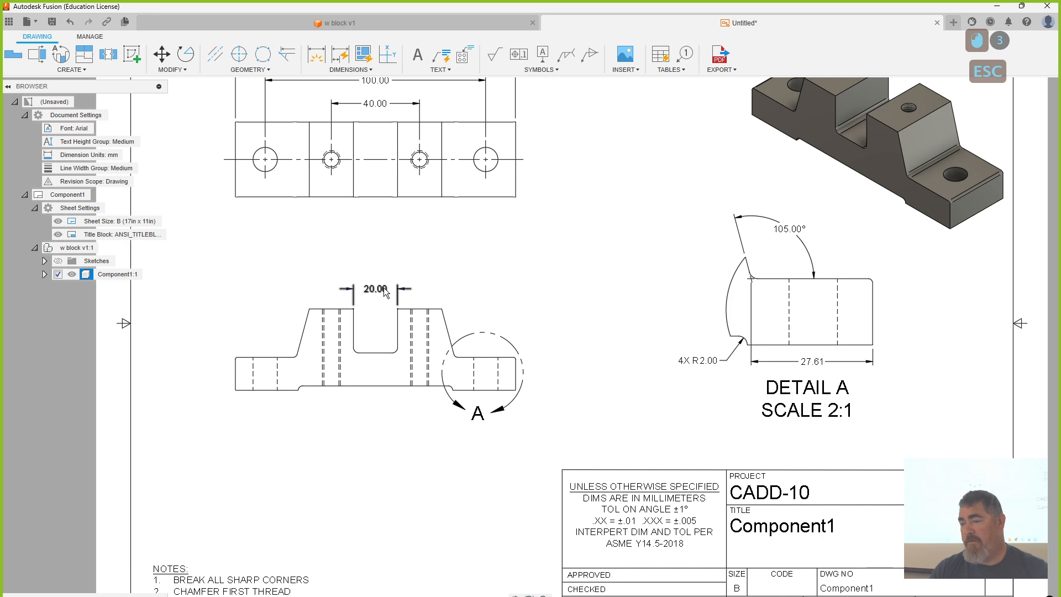
# Step: Turn trailing zeros off and leading zeros on for the primary units in the document settings
pyautogui.moveTo(483, 251); pyautogui.dragTo(476, 297, button='middle')
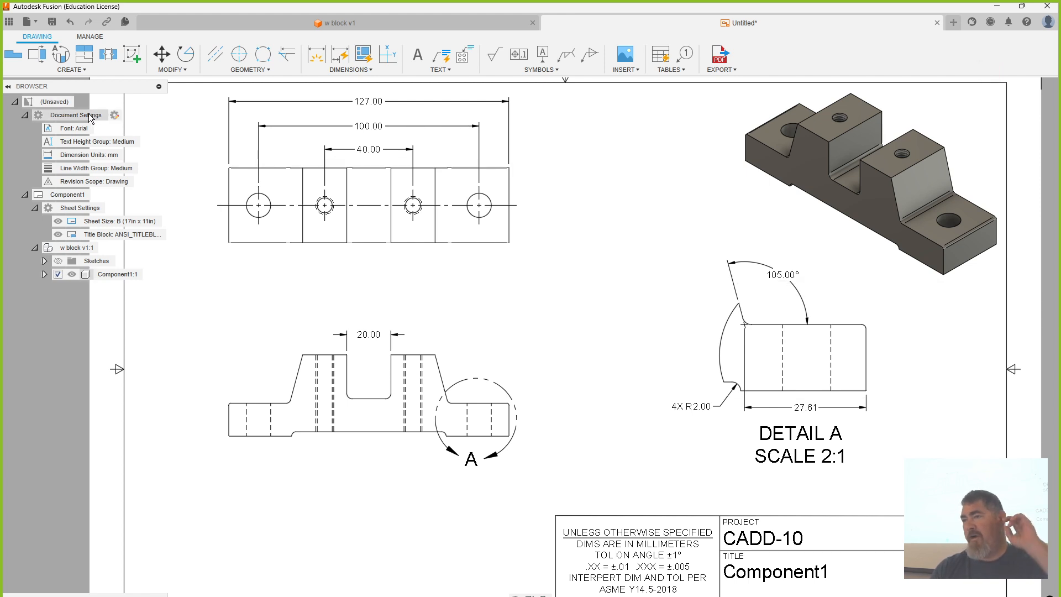
pyautogui.click(113, 115)
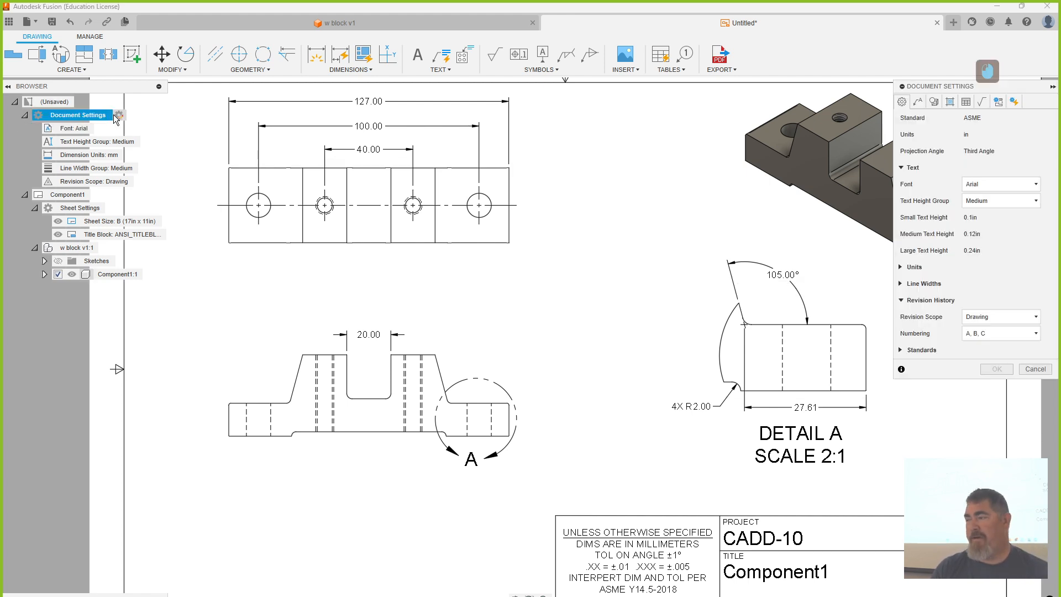
pyautogui.click(902, 269)
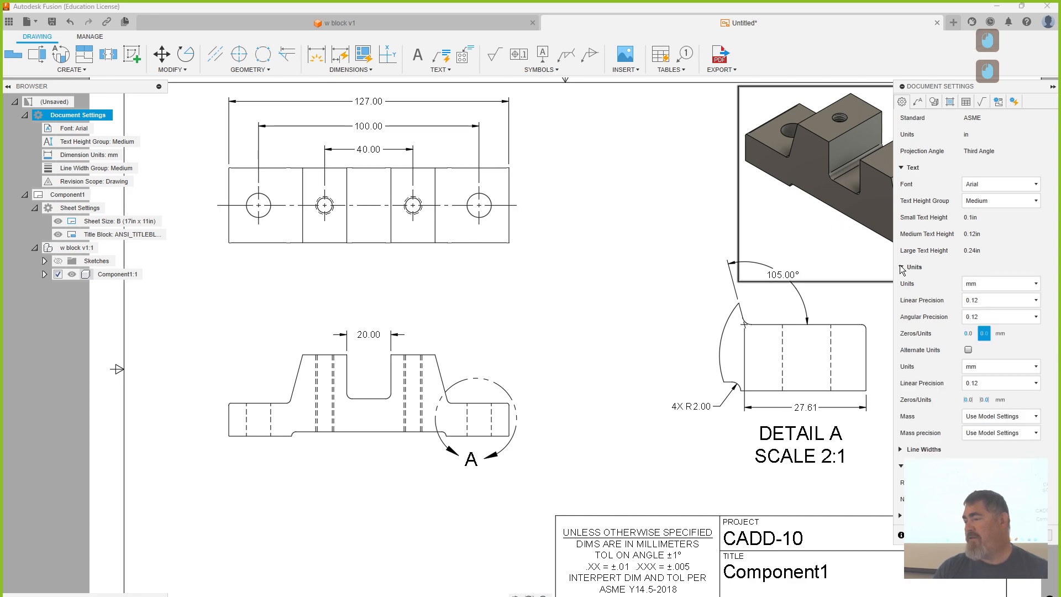
pyautogui.click(985, 334)
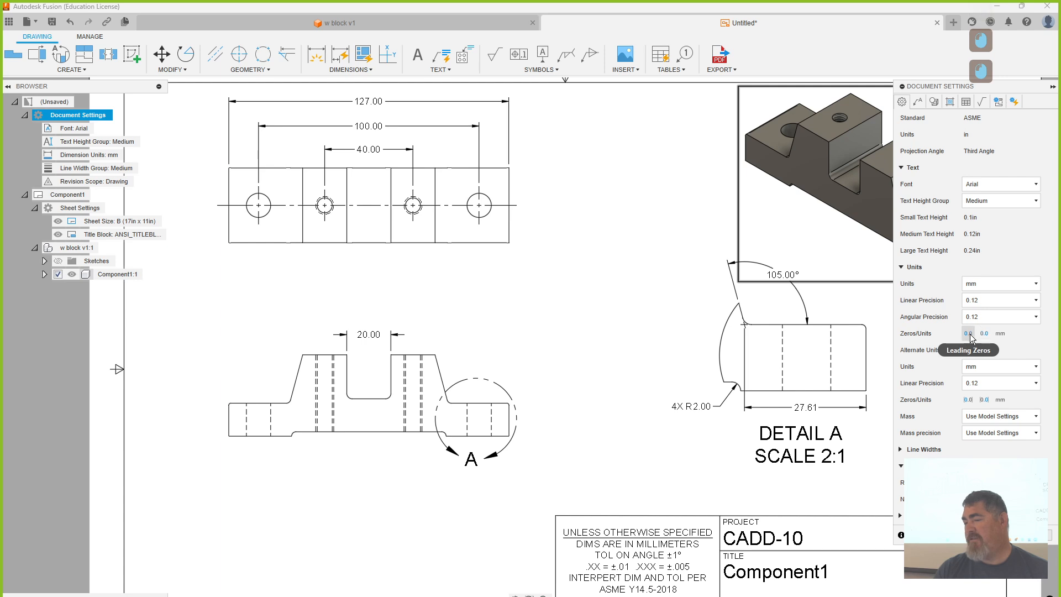
pyautogui.click(969, 333)
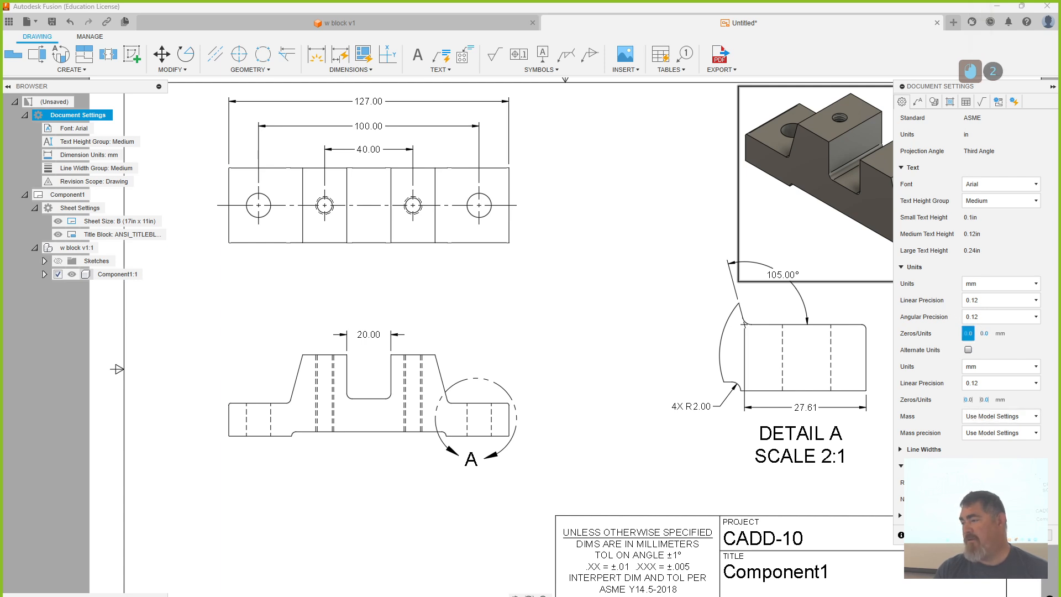
pyautogui.click(1032, 535)
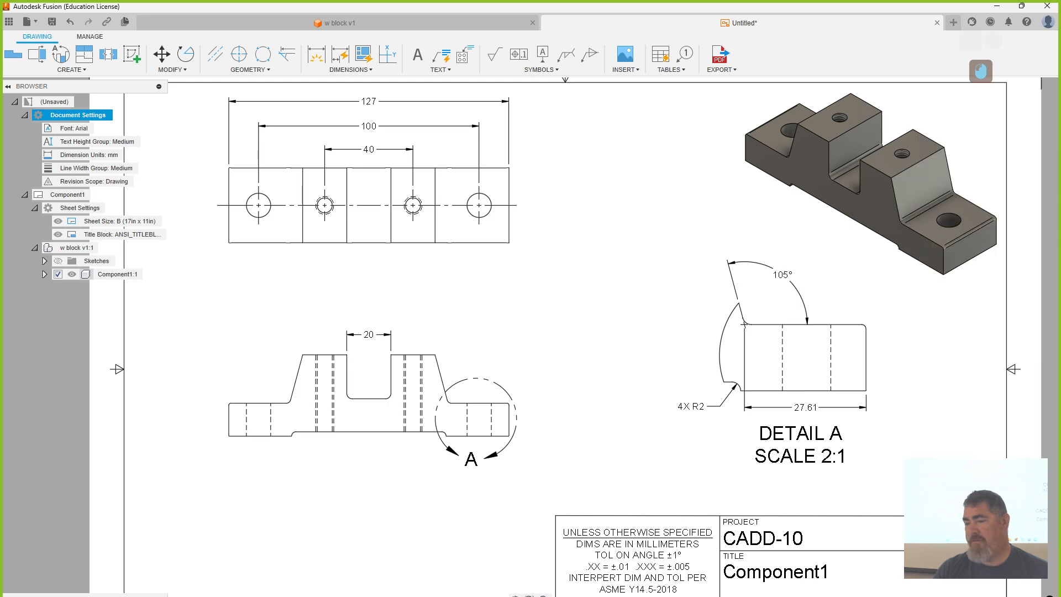
# Step: Enable tolerances on the front view's slot width dimension and check the slot's limits in the reference drawing in Snipping Tool
pyautogui.doubleClick(370, 337)
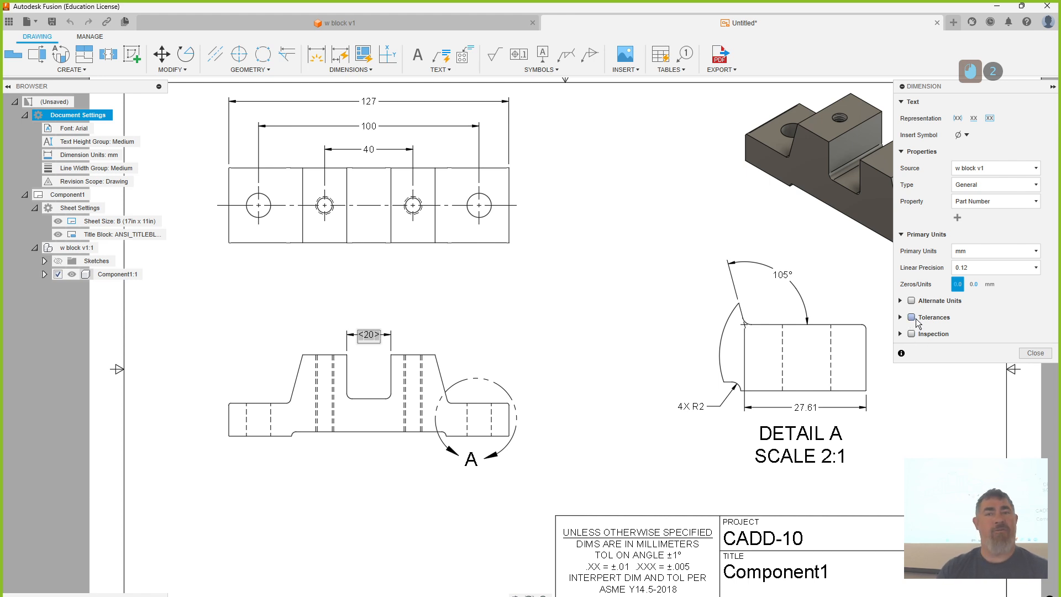
pyautogui.click(912, 318)
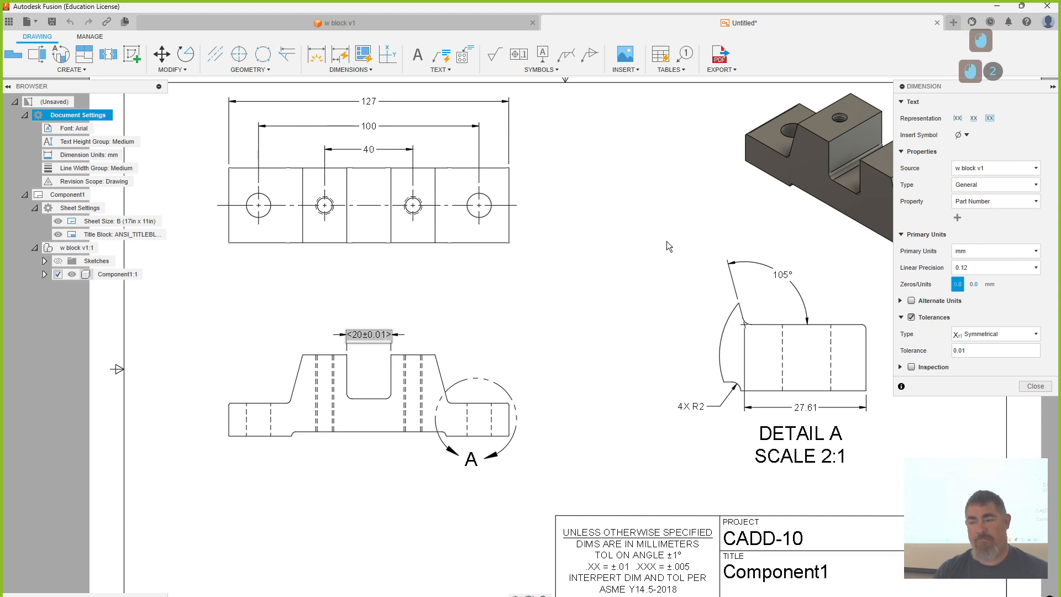
pyautogui.moveTo(545, 232); pyautogui.dragTo(588, 147)
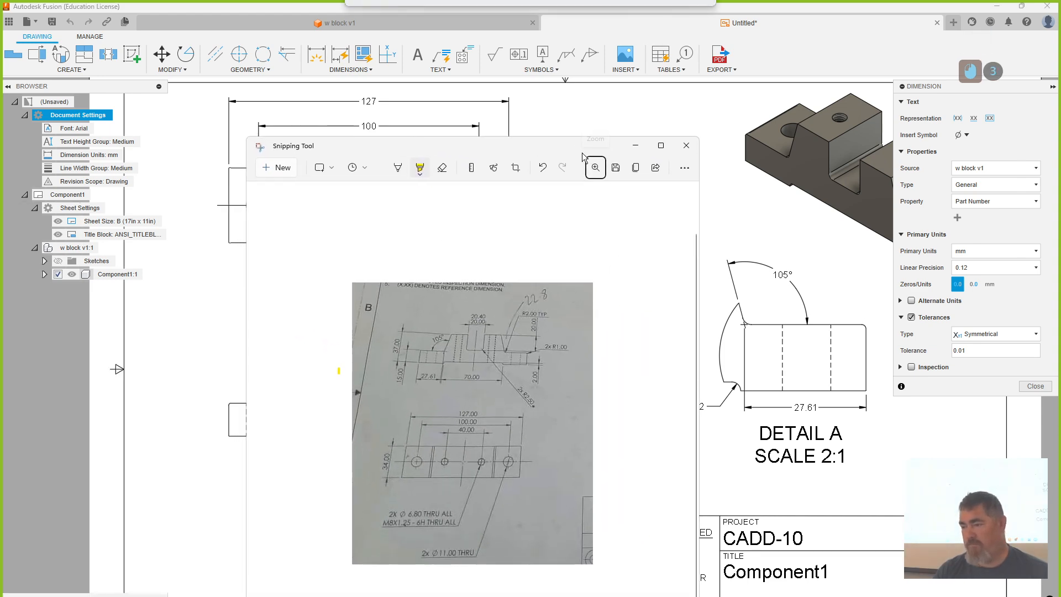
pyautogui.keyDown('ctrl'); pyautogui.scroll(5, 471, 423); pyautogui.keyUp('ctrl')
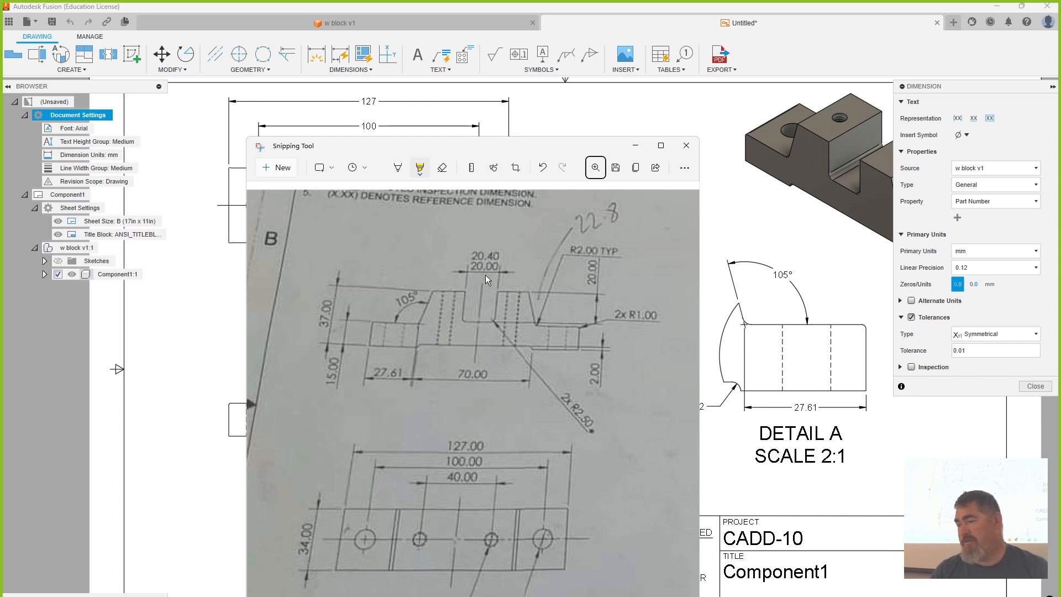
# Step: Turn trailing zeros on and leading zeros off for the slot width dimension, and set its tolerance type to Limit
pyautogui.click(970, 286)
pyautogui.click(957, 286)
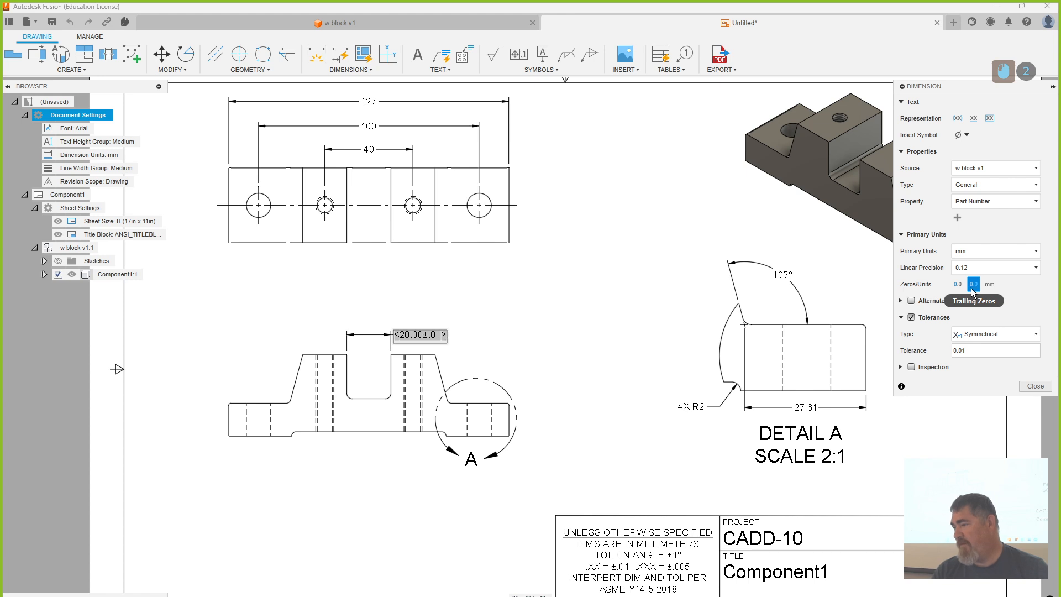
pyautogui.click(990, 335)
pyautogui.click(976, 369)
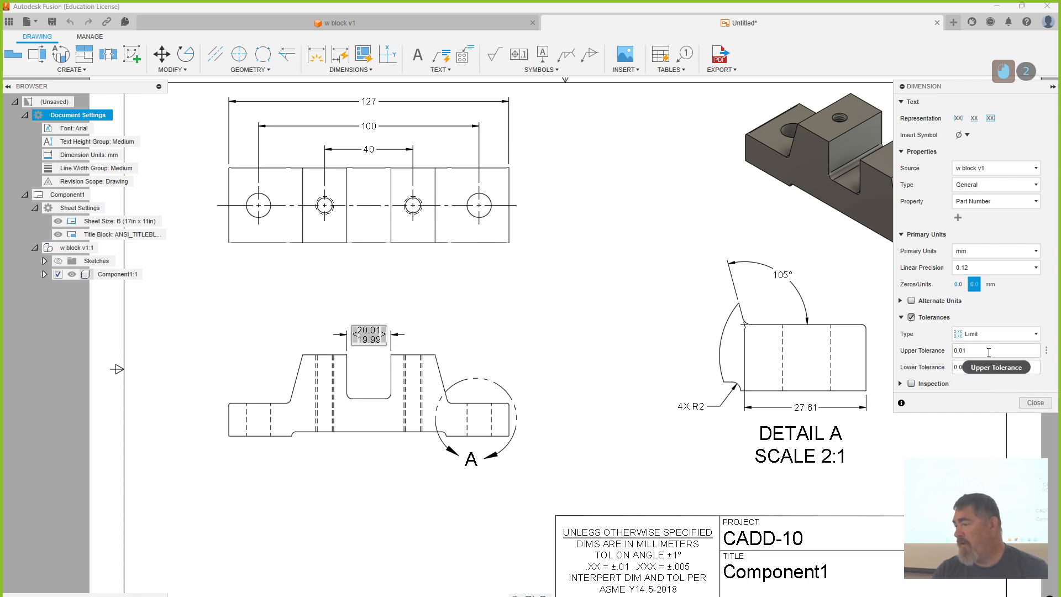
# Step: Set the slot width dimension's upper and lower tolerances to 0.0
pyautogui.click(960, 368)
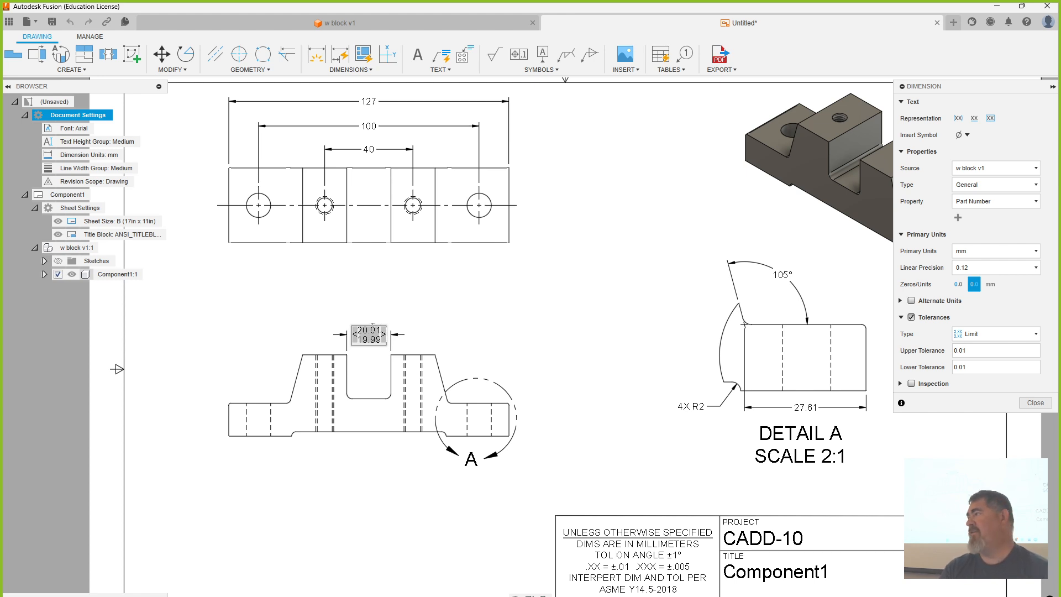
pyautogui.click(983, 367)
pyautogui.press('BackSpace')
pyautogui.click(982, 350)
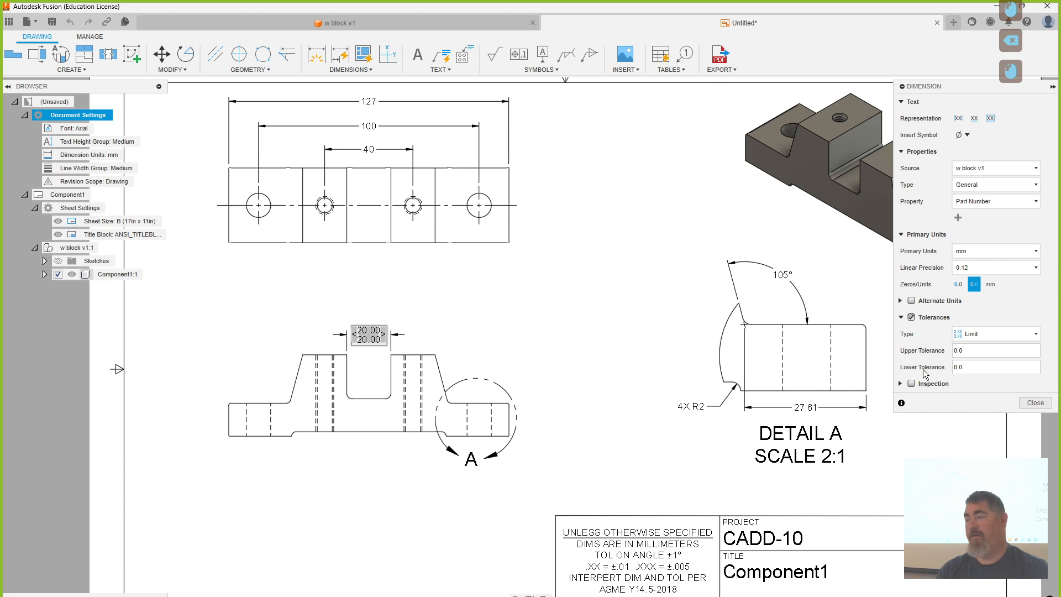
# Step: Try a lower tolerance of -1 on the slot width dimension
pyautogui.click(976, 369)
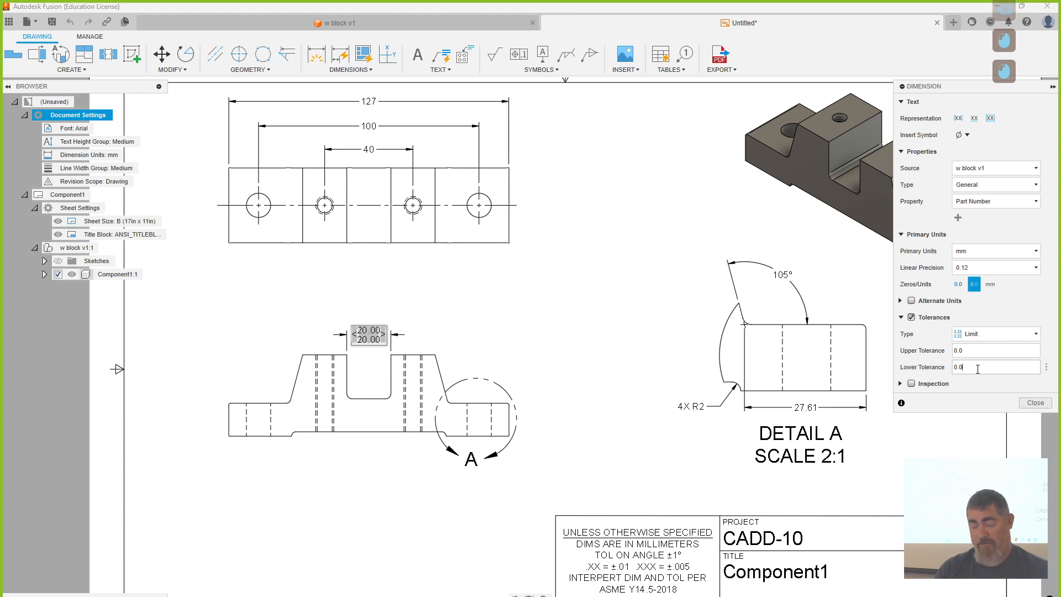
pyautogui.press('BackSpace')
pyautogui.press('BackSpace')
pyautogui.press('BackSpace')
pyautogui.press('BackSpace')
pyautogui.write('-1')
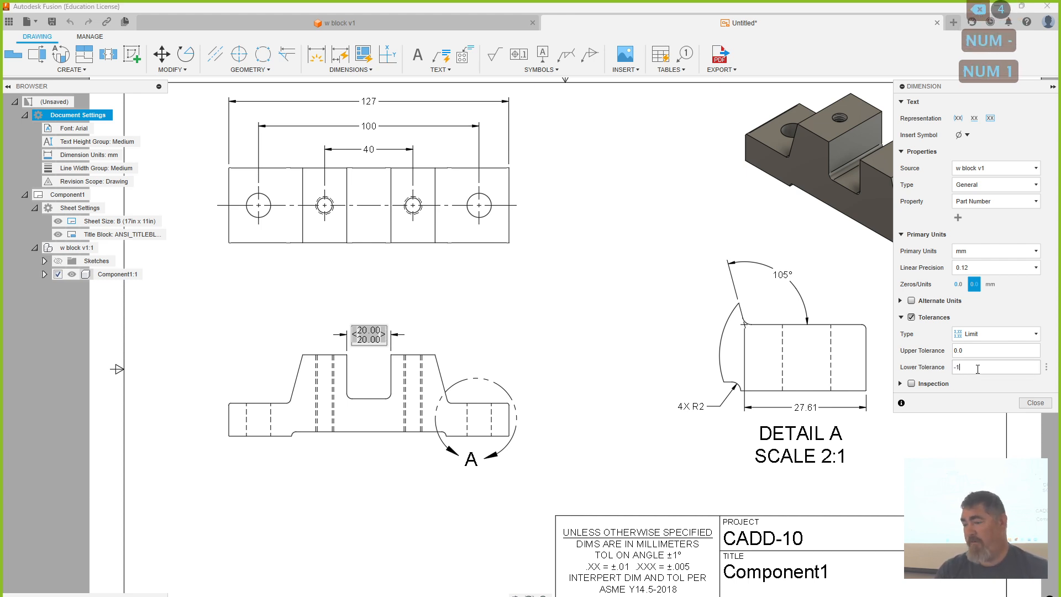
pyautogui.click(1005, 351)
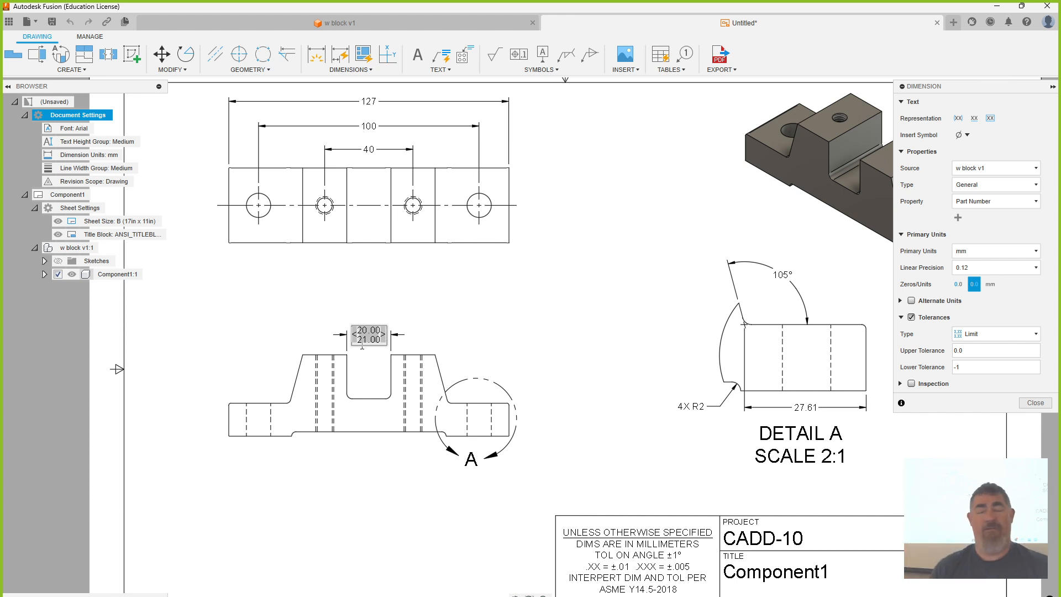
# Step: Set the slot width dimension's lower tolerance to 0 and its upper tolerance to 0.4
pyautogui.click(959, 366)
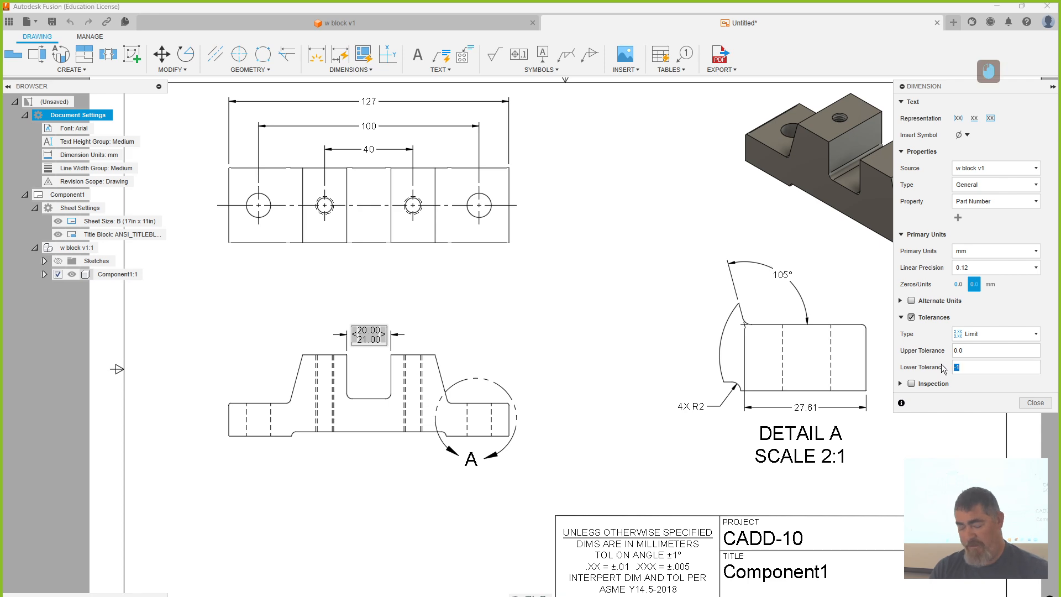
pyautogui.write('0')
pyautogui.doubleClick(968, 353)
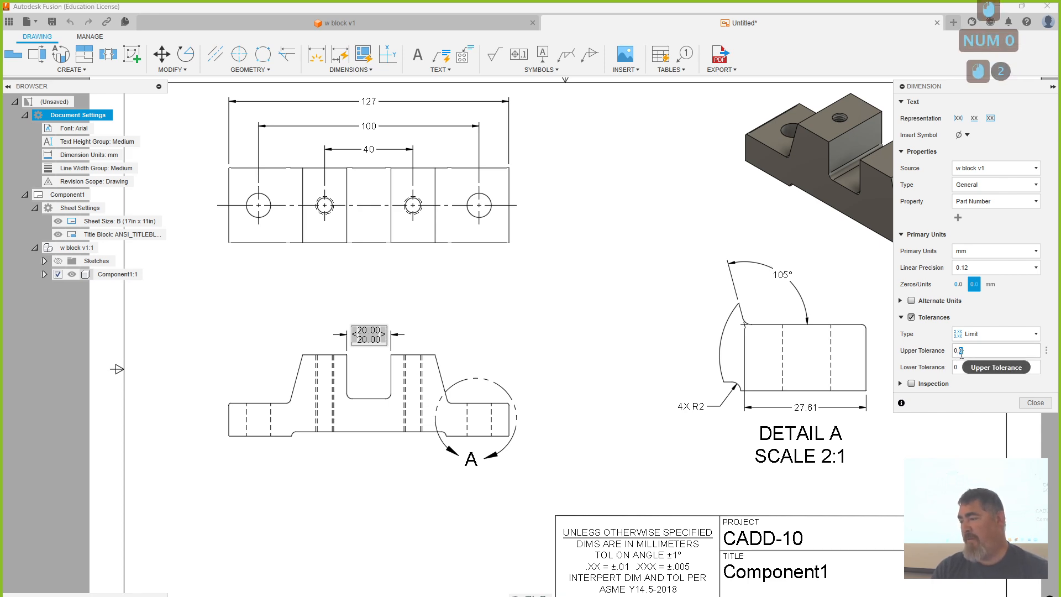
pyautogui.write('0.04')
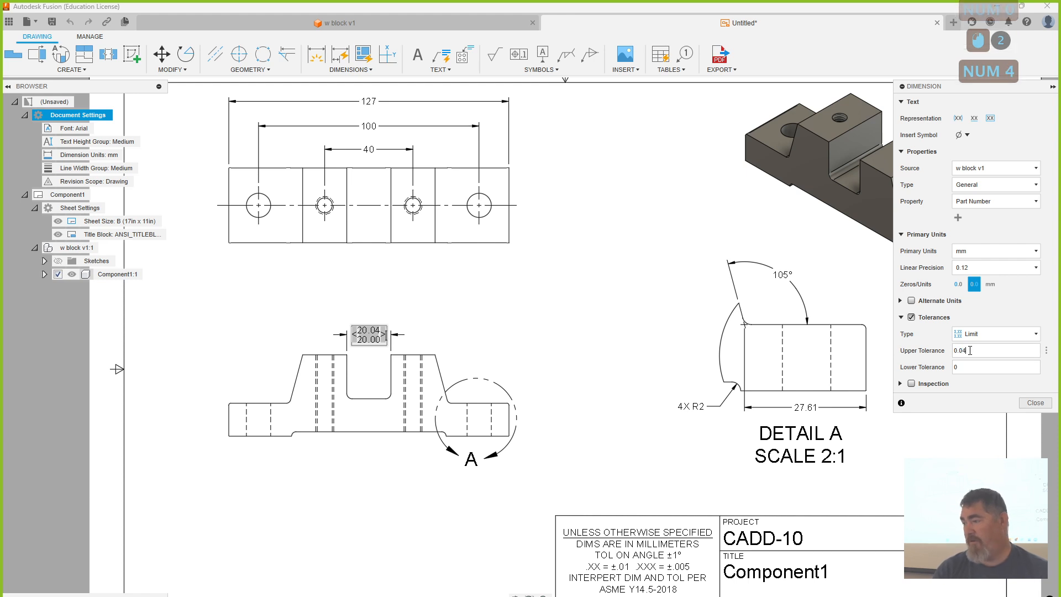
pyautogui.press('BackSpace')
pyautogui.press('BackSpace')
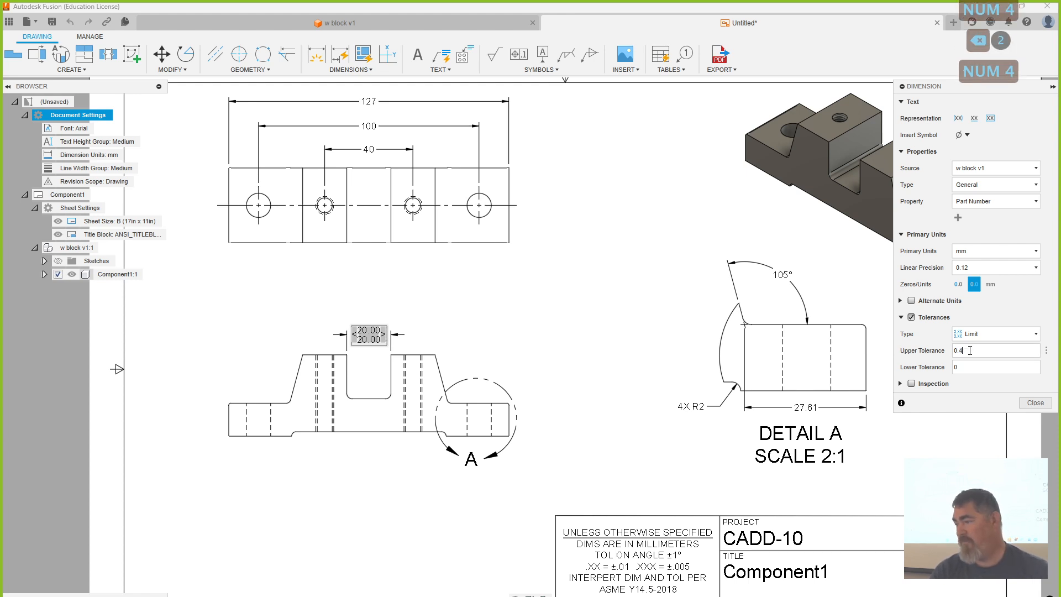
pyautogui.write('4')
pyautogui.click(983, 367)
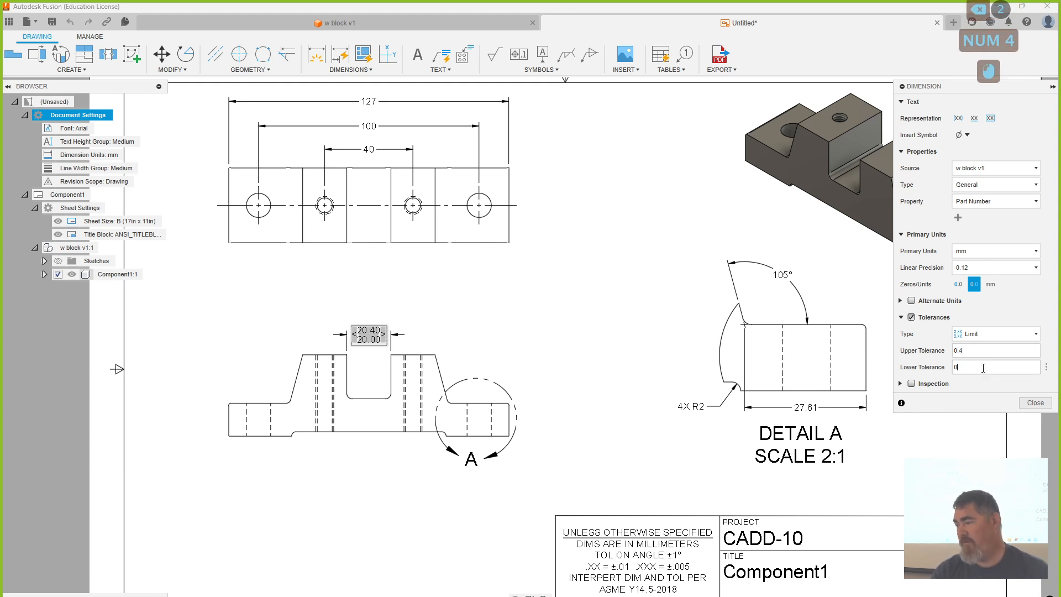
# Step: Set the slot width dimension's linear precision to 0.1 and finish editing it
pyautogui.click(1015, 268)
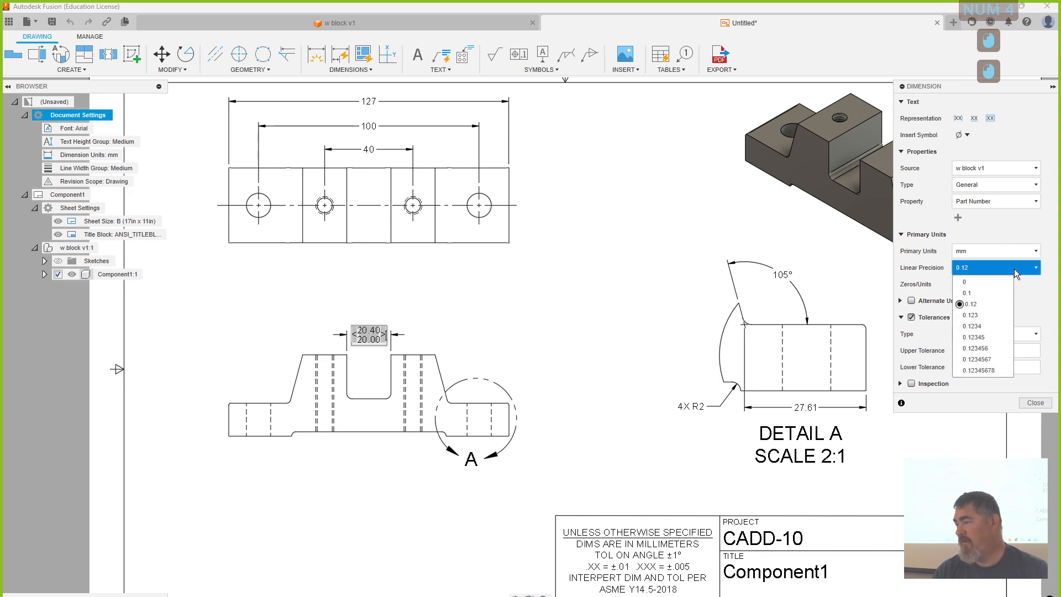
pyautogui.click(991, 293)
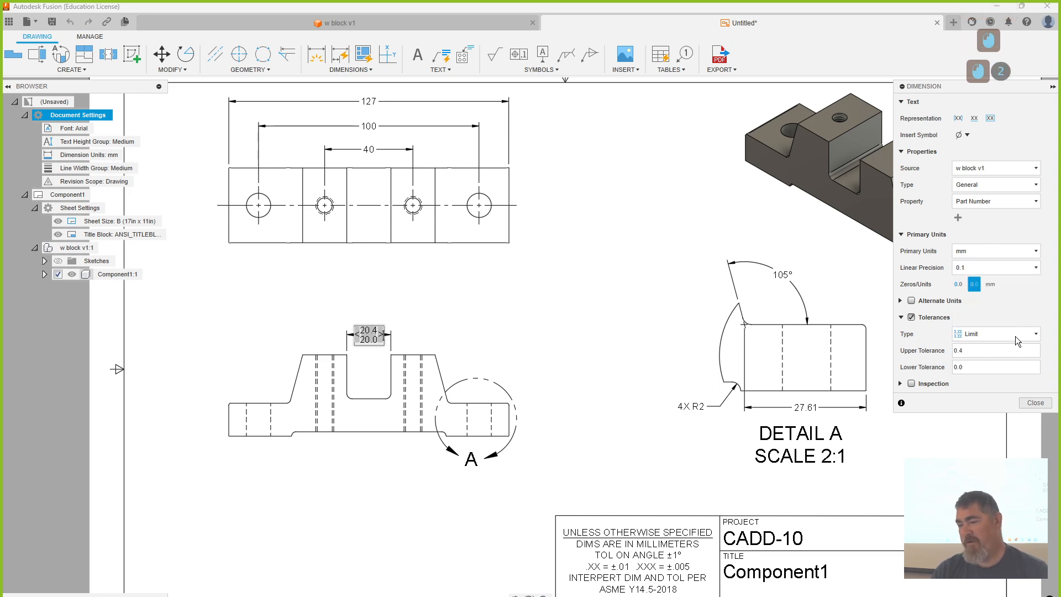
pyautogui.click(1035, 404)
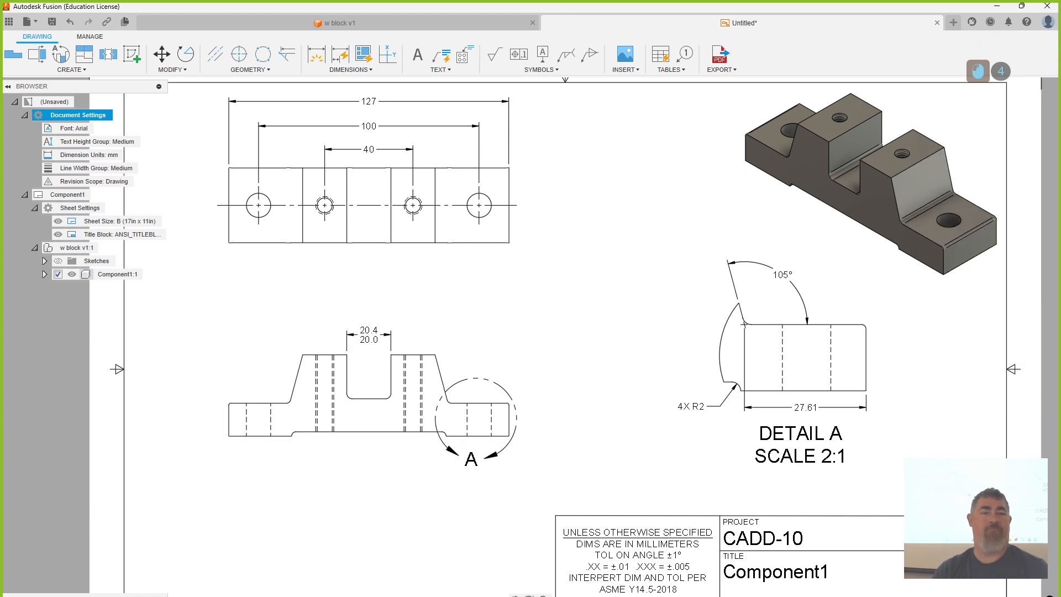
# Step: Bring up the reference drawing in Snipping Tool and move it off the Fusion drawing to check the remaining dimensions
pyautogui.moveTo(283, 539); pyautogui.dragTo(316, 495, button='middle')
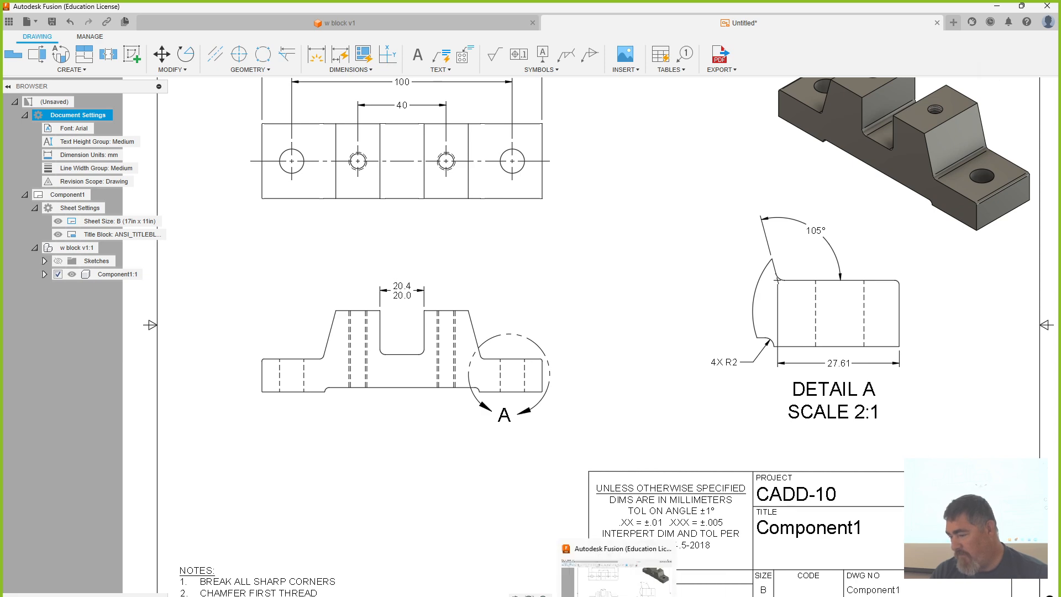
pyautogui.click(713, 595)
pyautogui.click(713, 596)
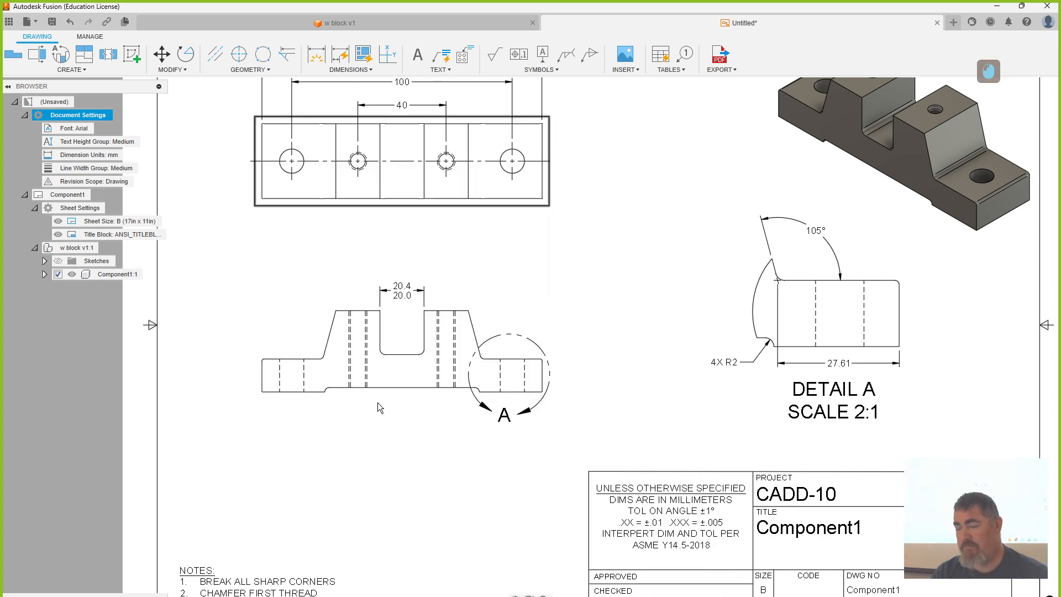
pyautogui.click(713, 595)
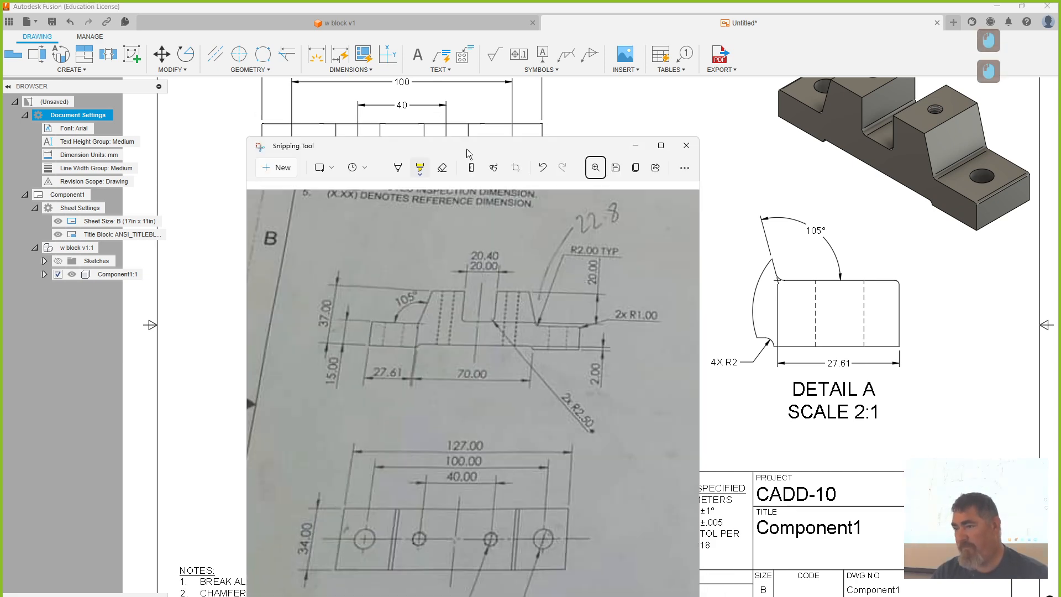
pyautogui.moveTo(466, 149); pyautogui.dragTo(0, 148)
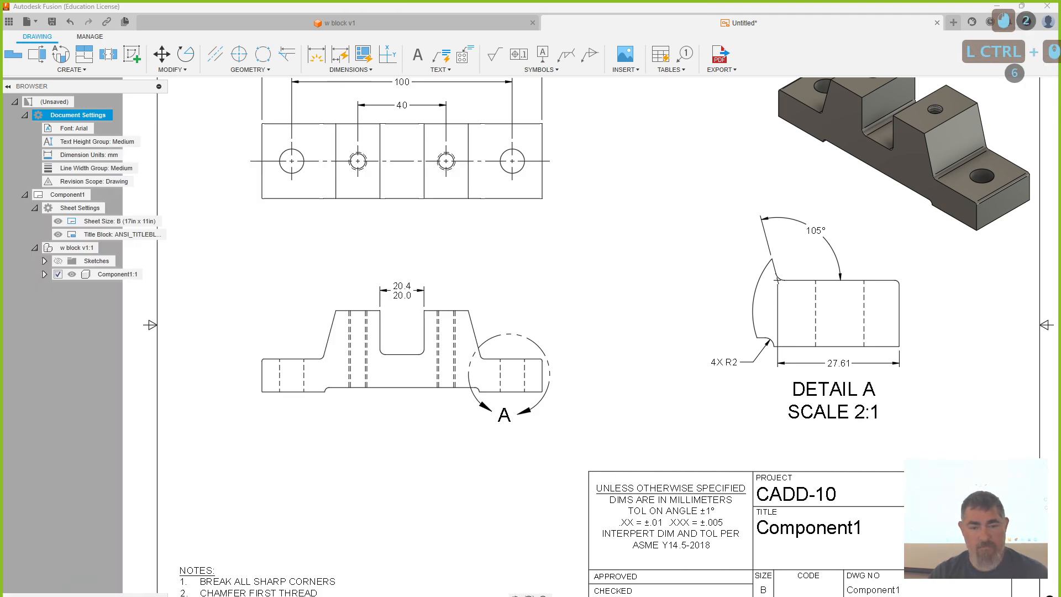
pyautogui.keyDown('ctrl'); pyautogui.scroll(1, 0, 149); pyautogui.keyUp('ctrl')
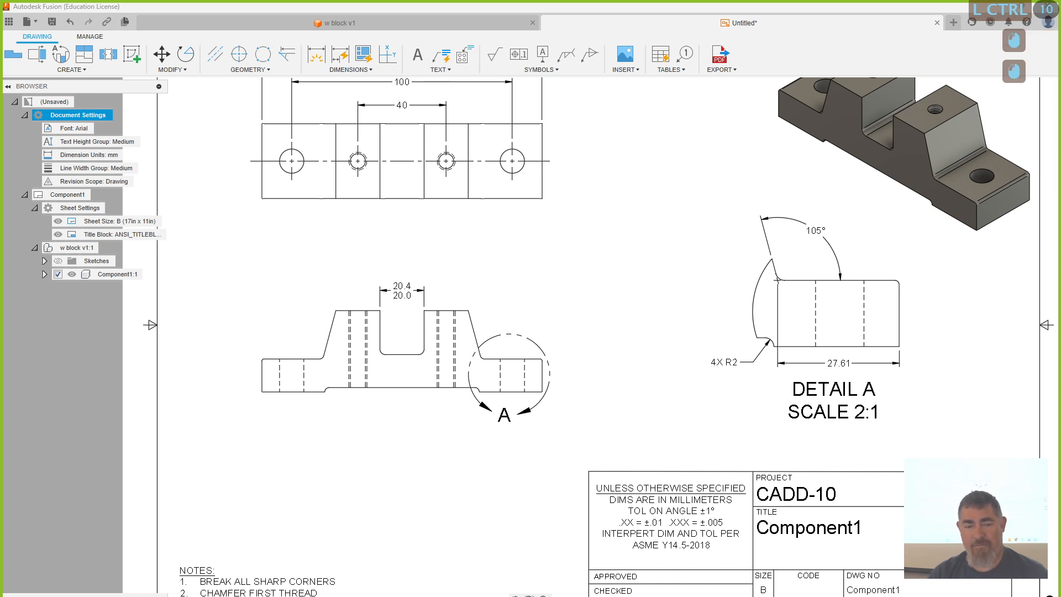
# Step: Dimension the block's overall depth along the left edge of the top view
pyautogui.click(323, 53)
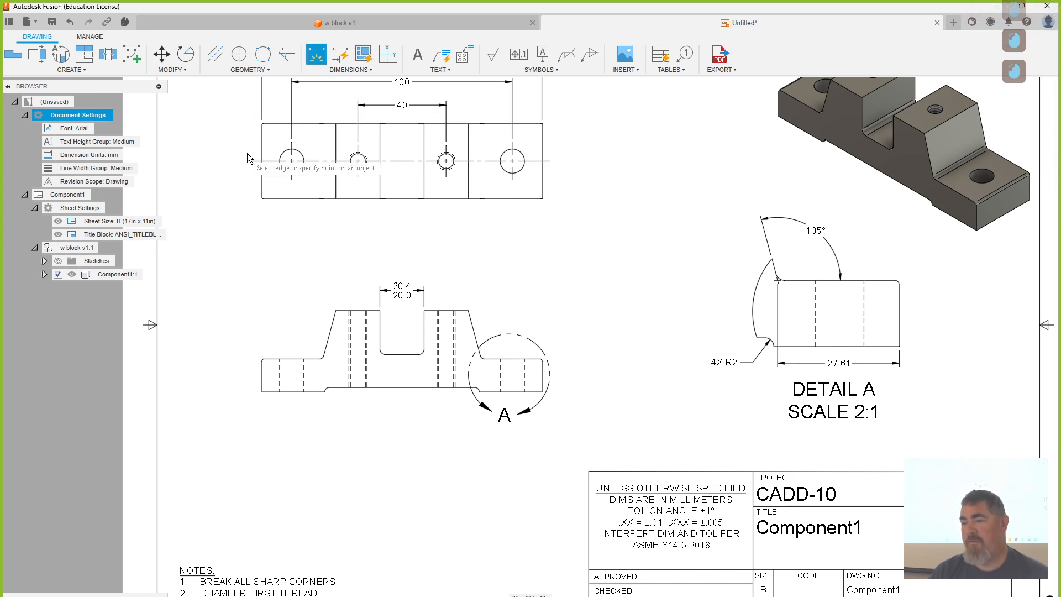
pyautogui.click(262, 155)
pyautogui.click(222, 143)
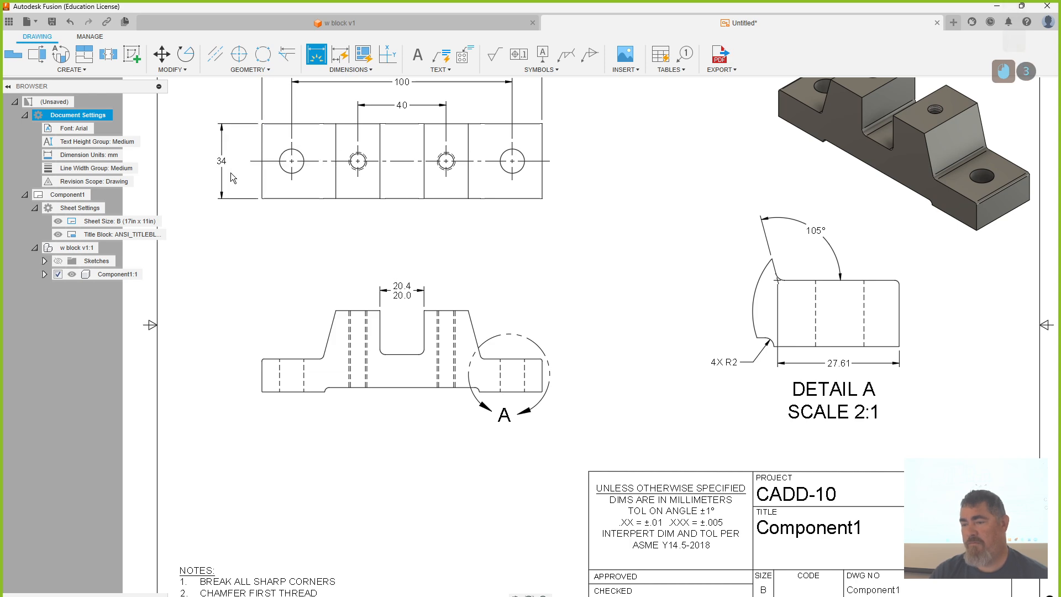
pyautogui.press('Escape')
pyautogui.press('Escape')
pyautogui.press('Escape')
# Step: Move the top view's depth dimension closer to the view and shift its text above the centerline
pyautogui.click(222, 161)
pyautogui.click(222, 161)
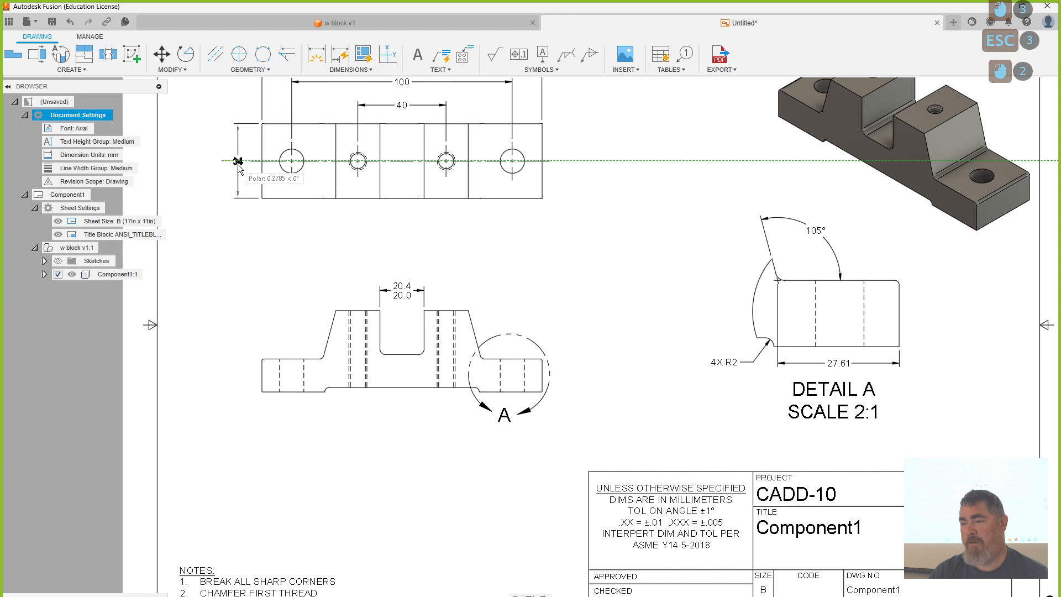
pyautogui.click(239, 165)
pyautogui.click(238, 145)
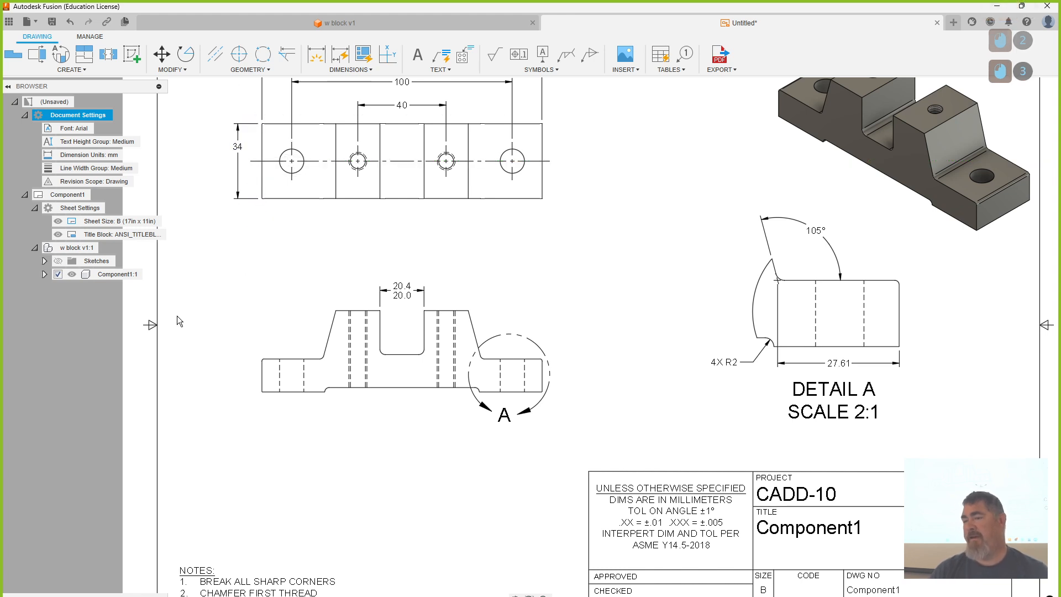
# Step: Dimension the slot's depth beside the front view's left end, aligned with the top view's depth dimension
pyautogui.moveTo(333, 252); pyautogui.dragTo(322, 305, button='middle')
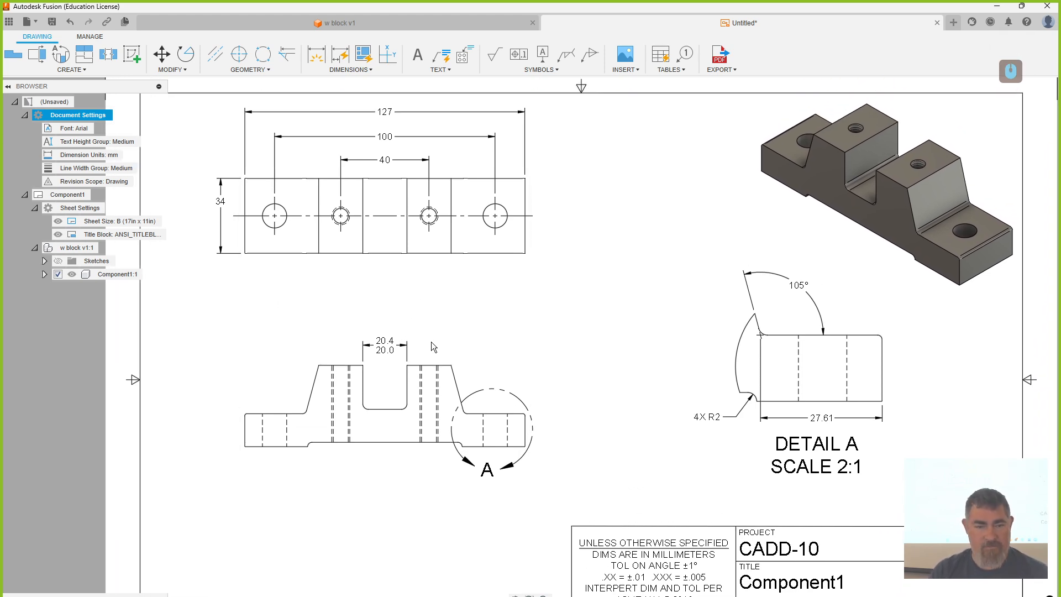
pyautogui.press('d')
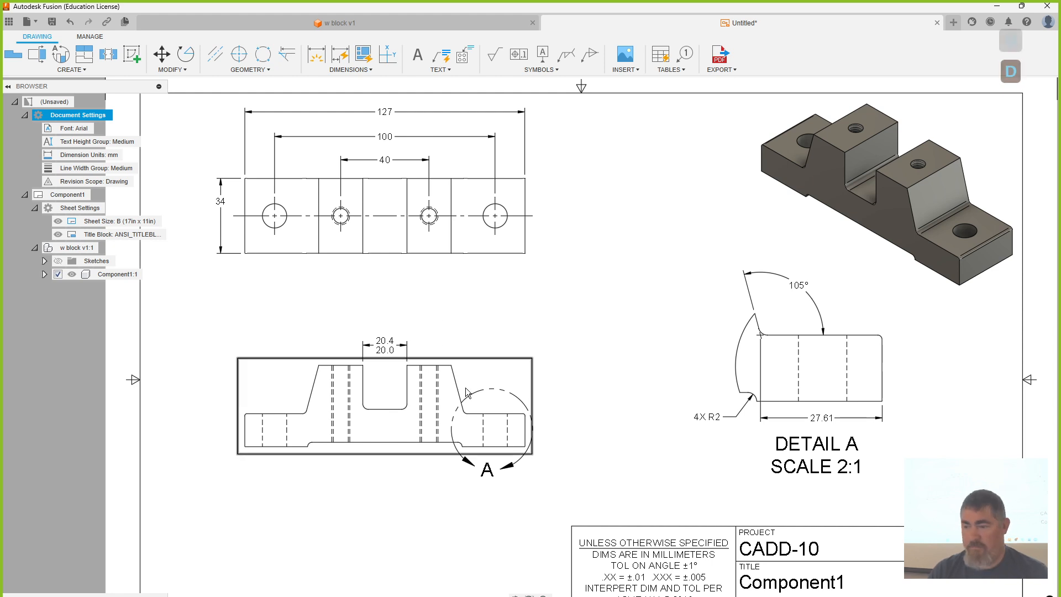
pyautogui.click(380, 409)
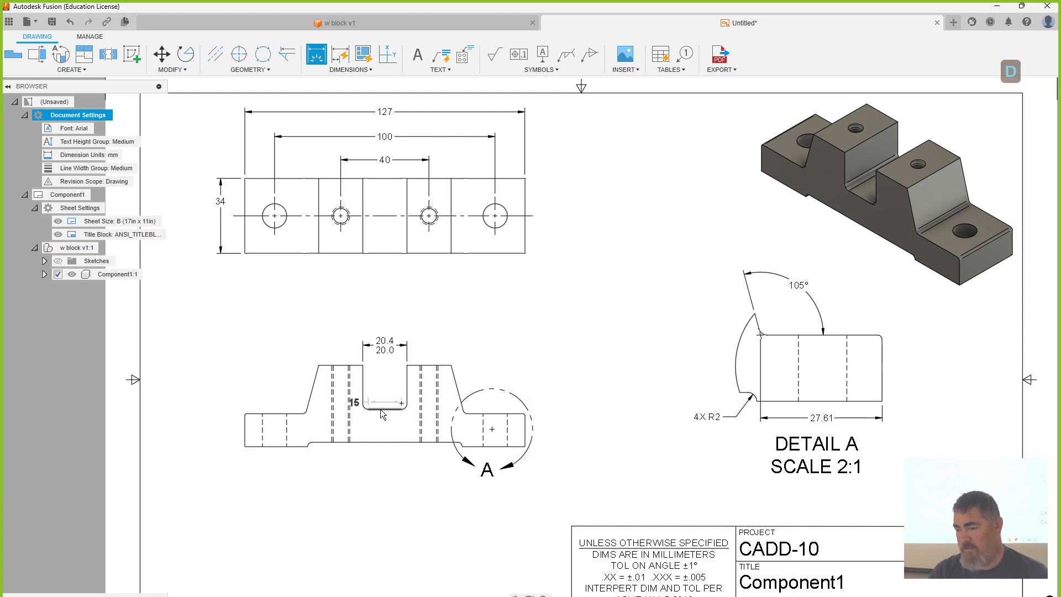
pyautogui.click(318, 366)
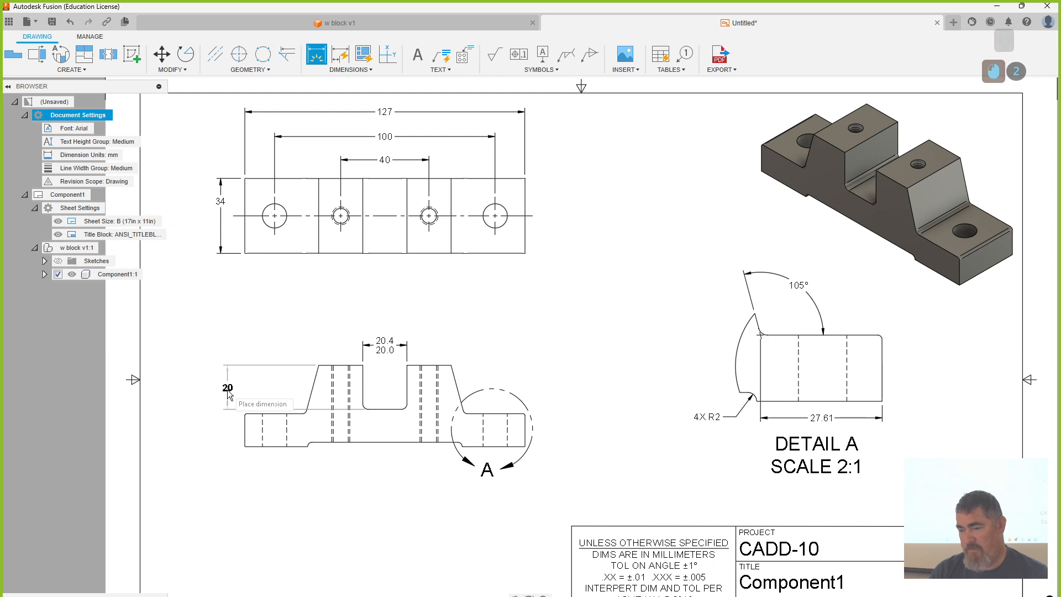
pyautogui.click(219, 389)
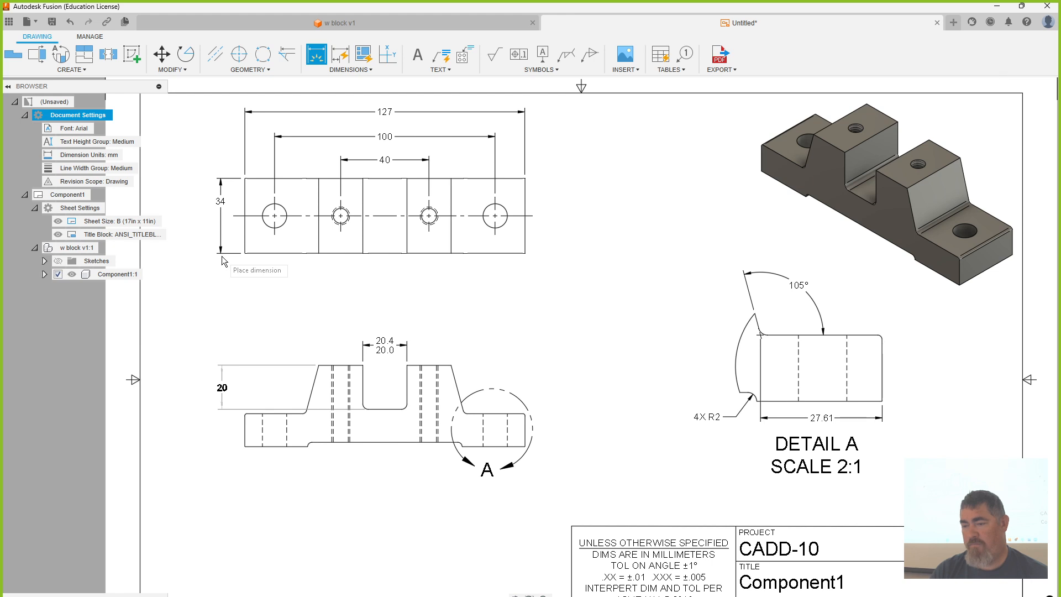
pyautogui.click(221, 258)
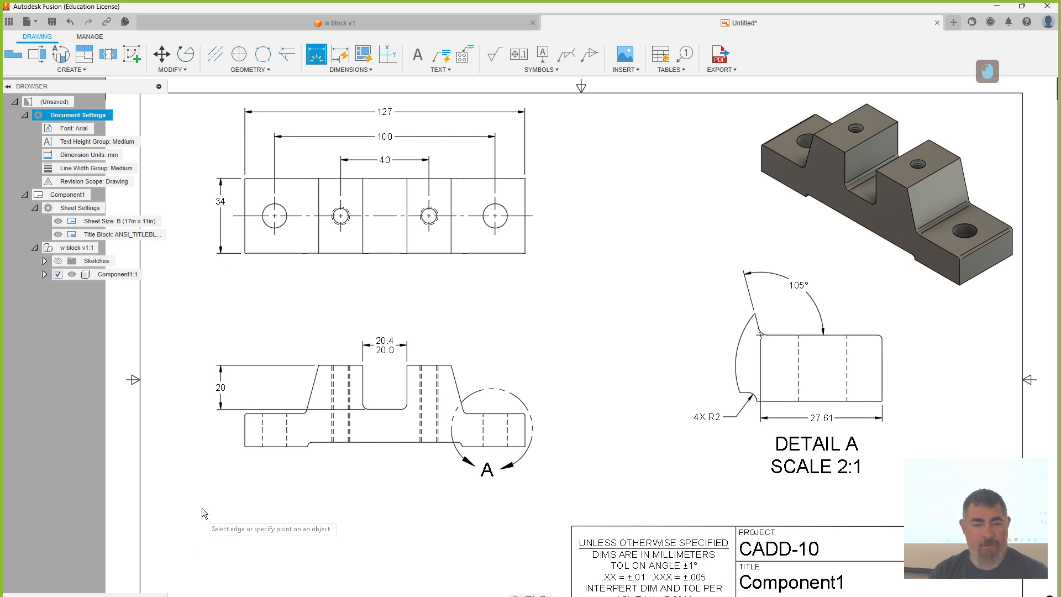
# Step: Dimension the front view's overall height outside the slot depth dimension, and shift it slightly outward with its text lower
pyautogui.click(318, 366)
pyautogui.click(246, 446)
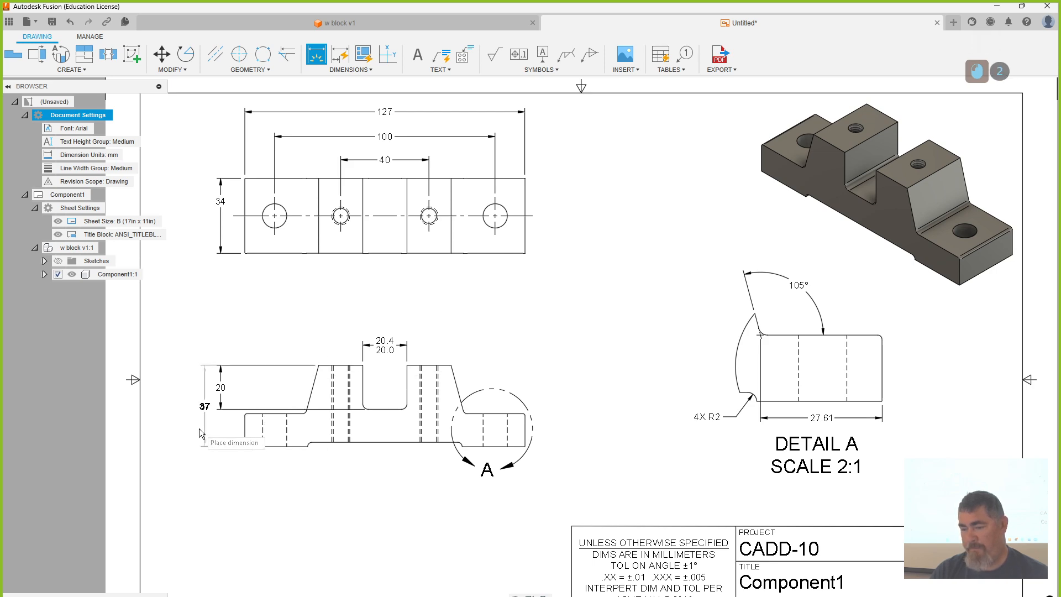
pyautogui.click(203, 415)
pyautogui.press('Escape')
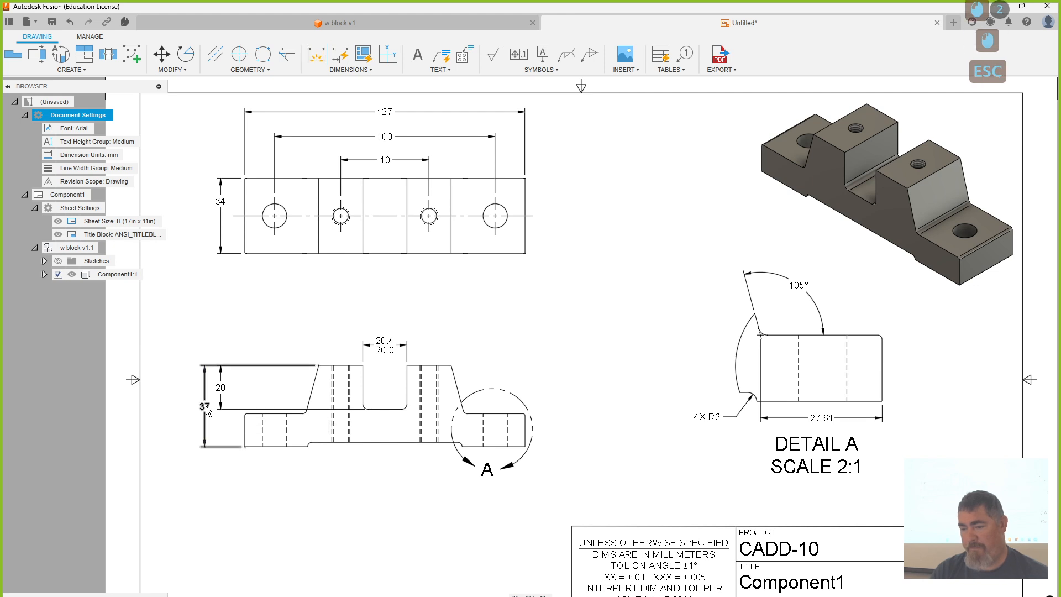
pyautogui.doubleClick(204, 408)
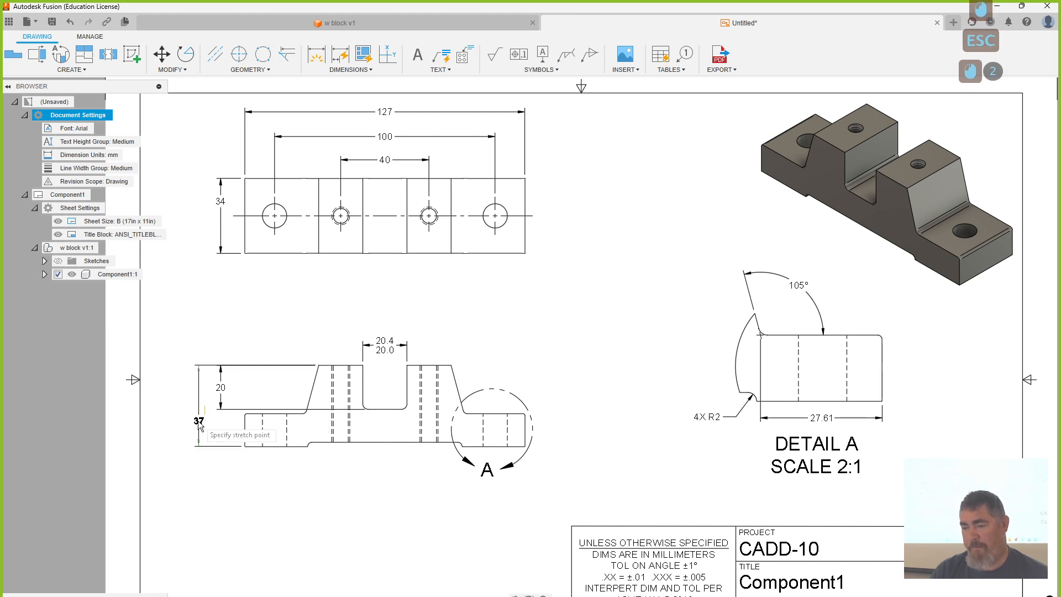
pyautogui.click(200, 427)
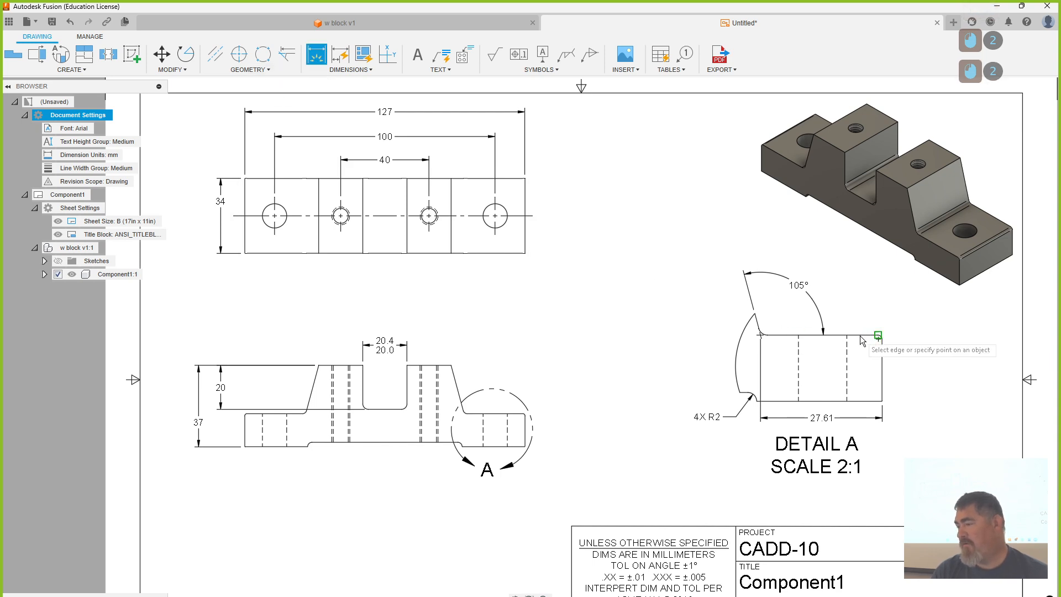
# Step: Dimension the foot's height along the right edge of detail view A
pyautogui.click(882, 335)
pyautogui.click(882, 400)
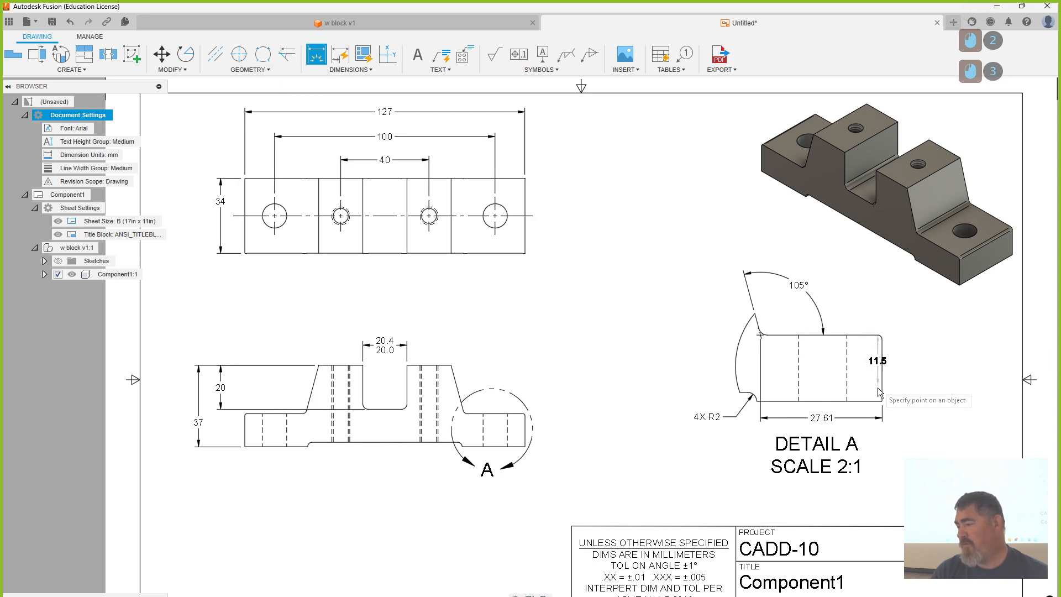
pyautogui.click(909, 378)
pyautogui.press('Escape')
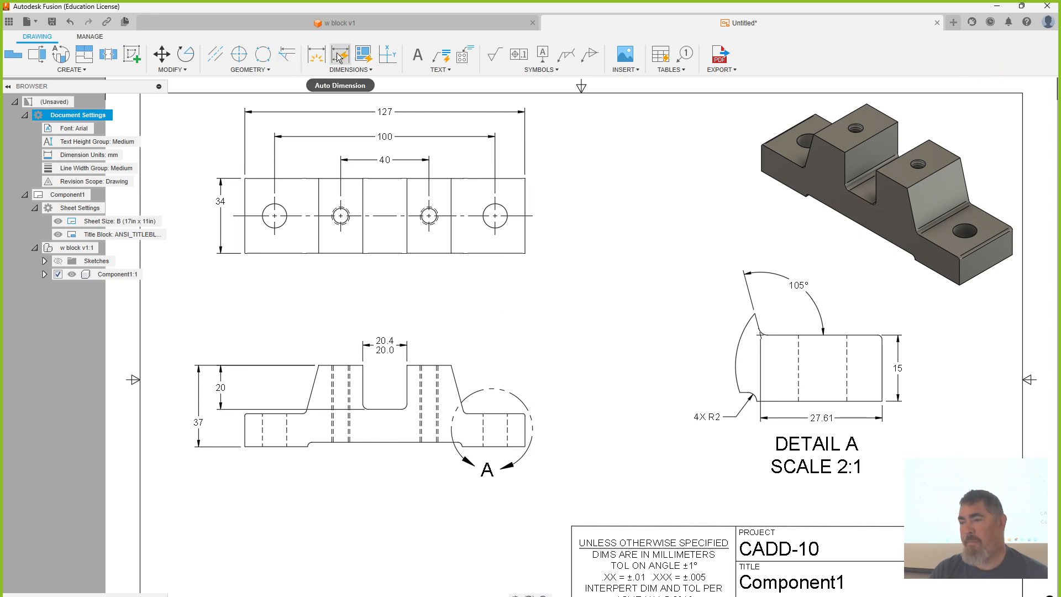
# Step: Dimension the width of the bottom recess below the front view
pyautogui.click(316, 53)
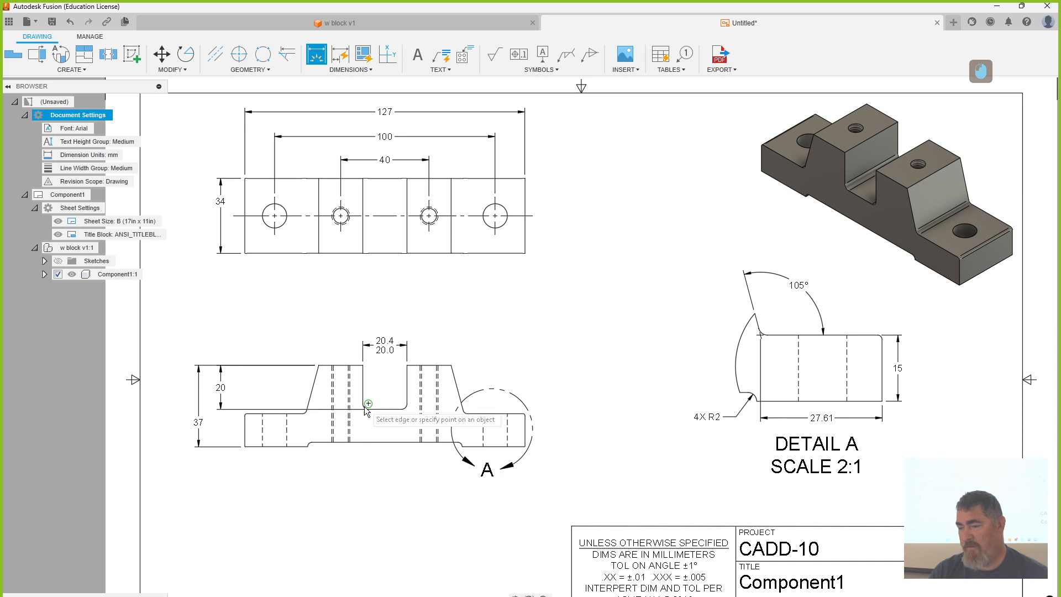
pyautogui.scroll(9, 369, 408)
pyautogui.scroll(-7, 323, 454)
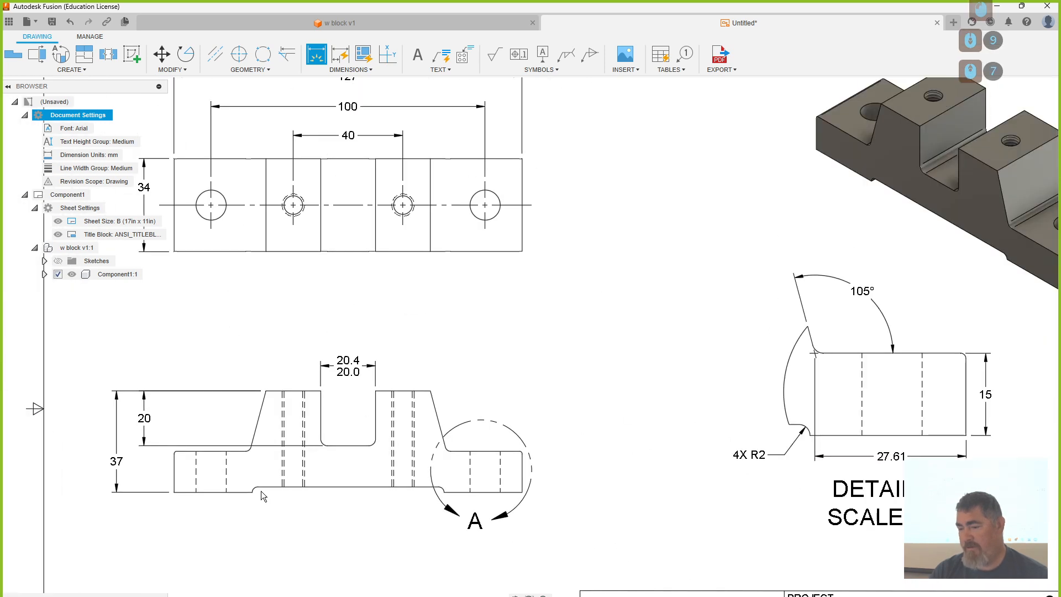
pyautogui.click(258, 492)
pyautogui.click(440, 491)
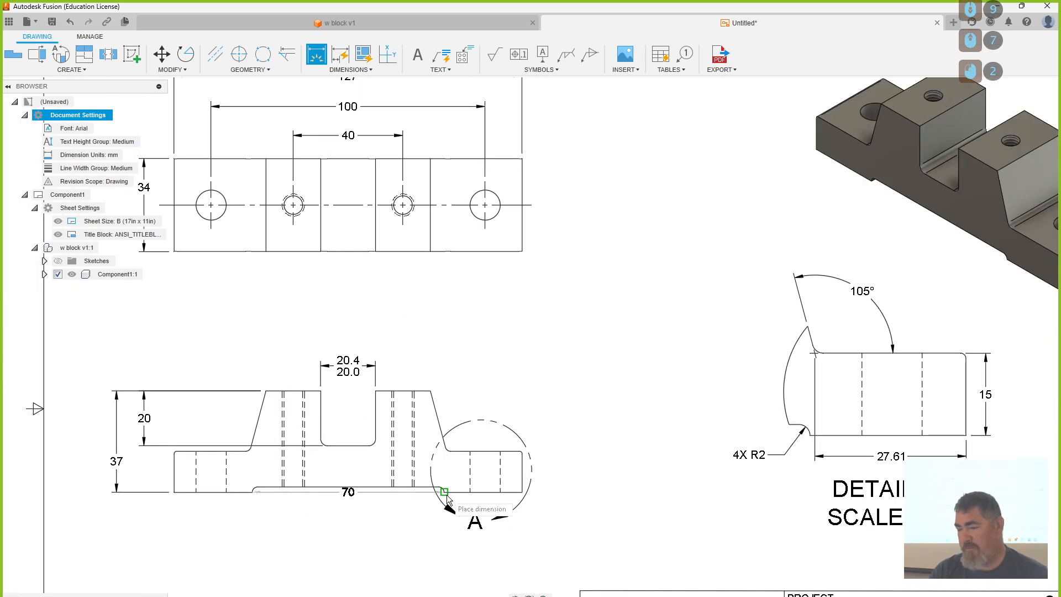
pyautogui.click(383, 516)
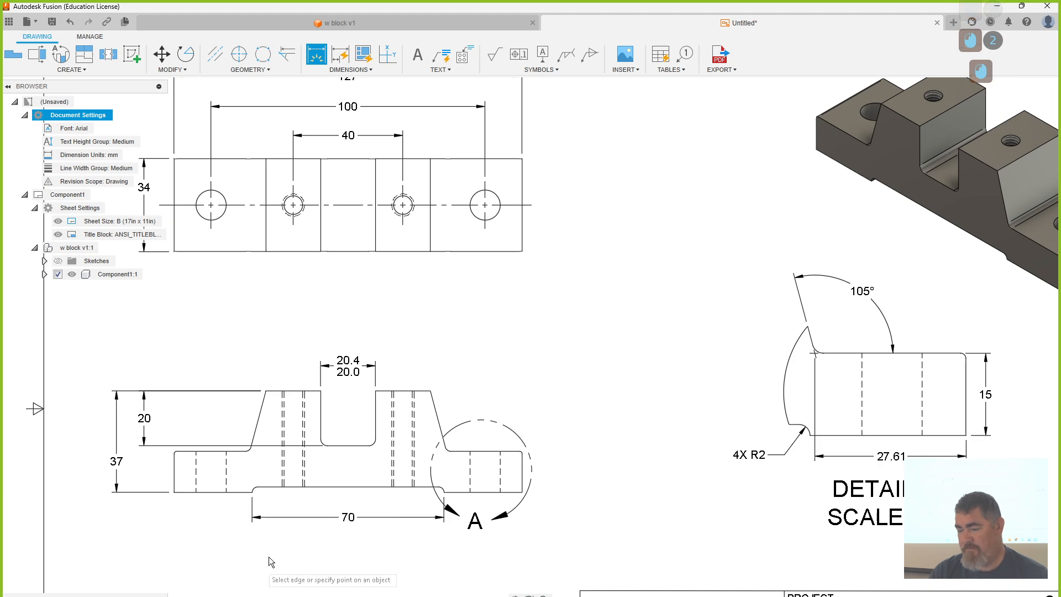
# Step: Dimension the height of the bottom recess outside the left edge of detail view A
pyautogui.click(810, 435)
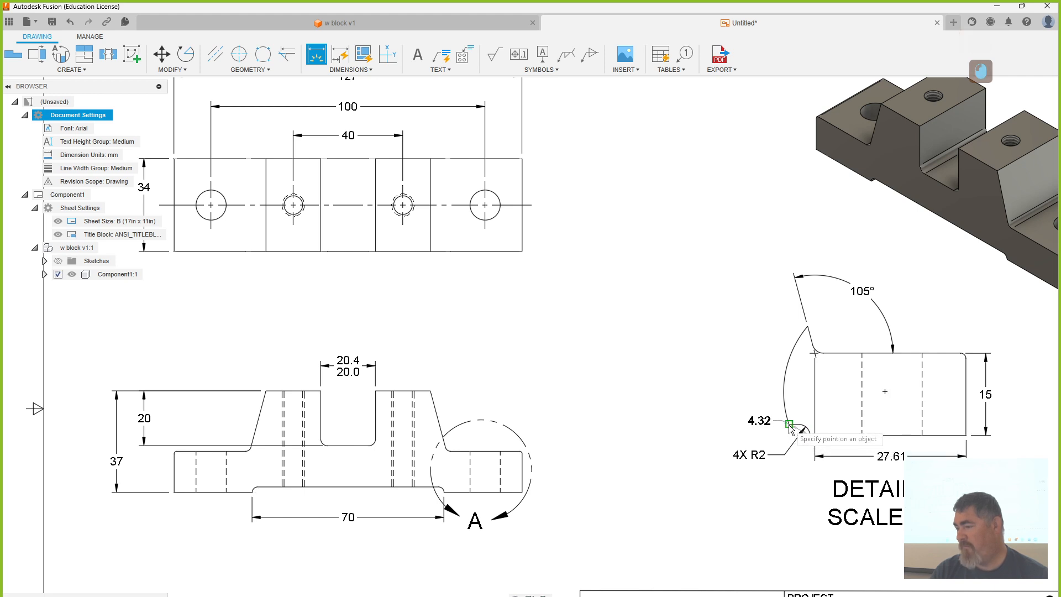
pyautogui.click(789, 424)
pyautogui.click(741, 434)
pyautogui.press('Escape')
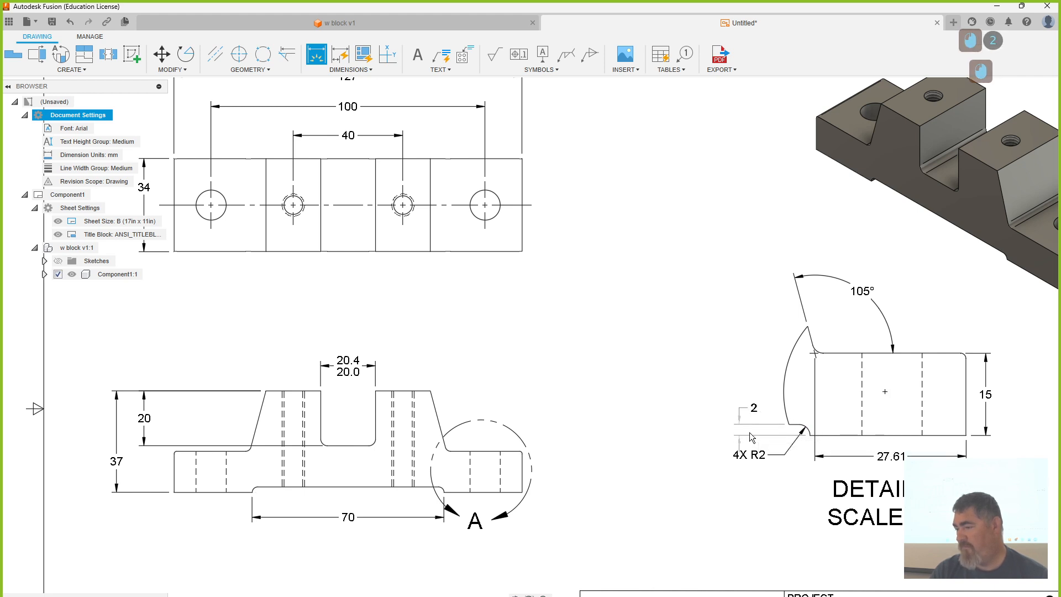
# Step: Move the 4X R2 callout in detail view A lower to clear the recess height dimension
pyautogui.click(757, 456)
pyautogui.click(750, 458)
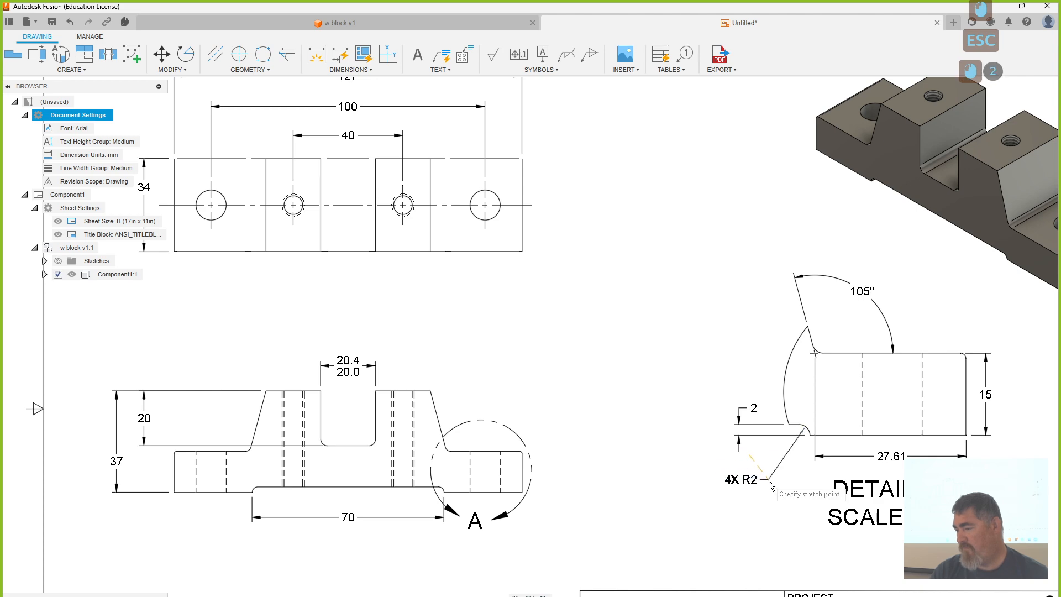
pyautogui.click(787, 476)
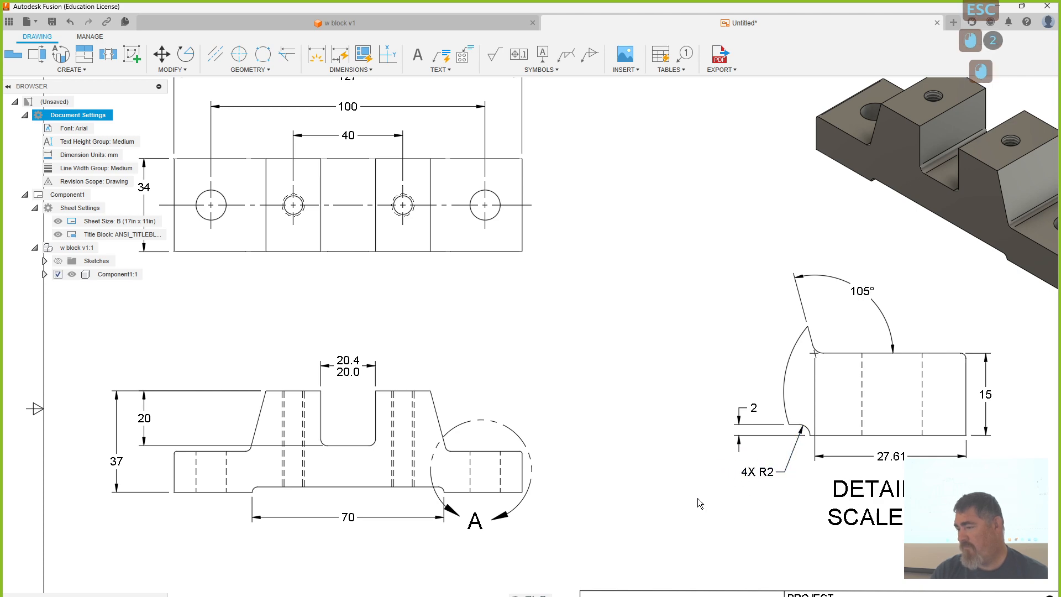
# Step: Add a radius dimension to the slot's lower left corner and place its callout below the front view
pyautogui.click(316, 53)
pyautogui.scroll(5, 326, 450)
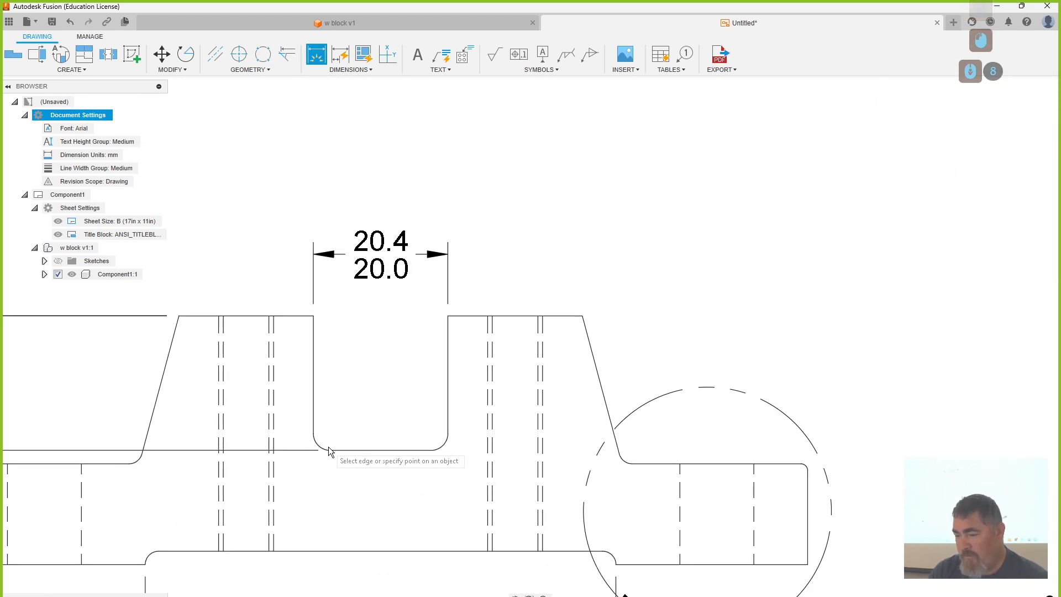
pyautogui.click(320, 448)
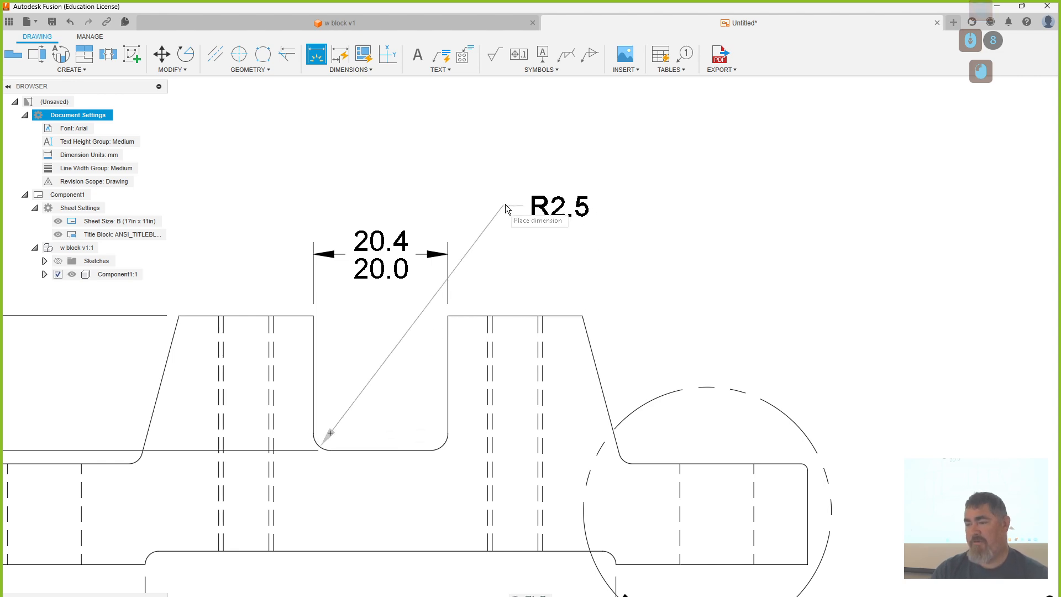
pyautogui.scroll(-2, 527, 199)
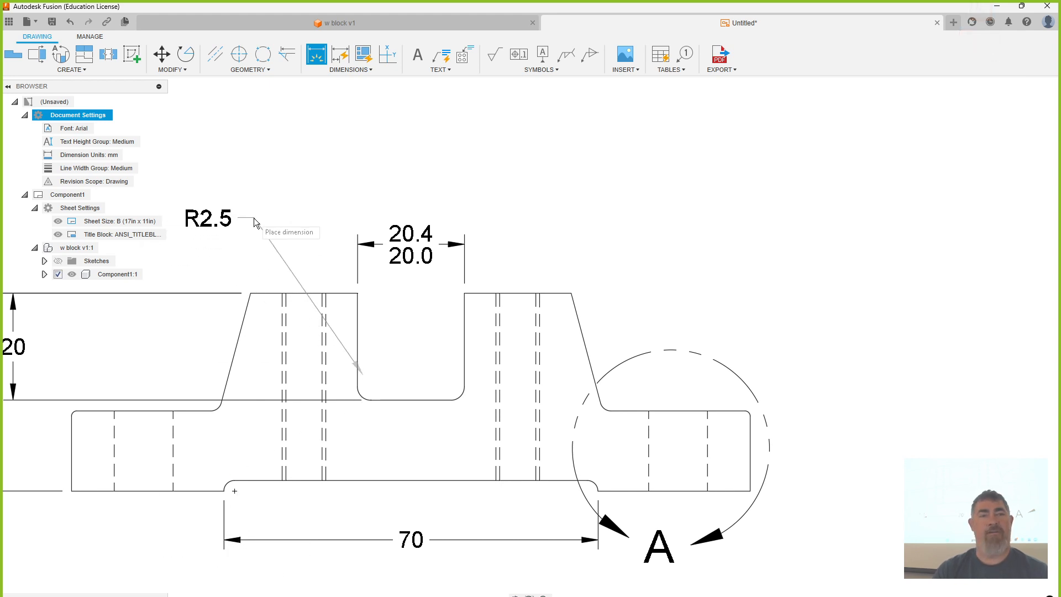
pyautogui.moveTo(254, 216); pyautogui.dragTo(285, 193, button='middle')
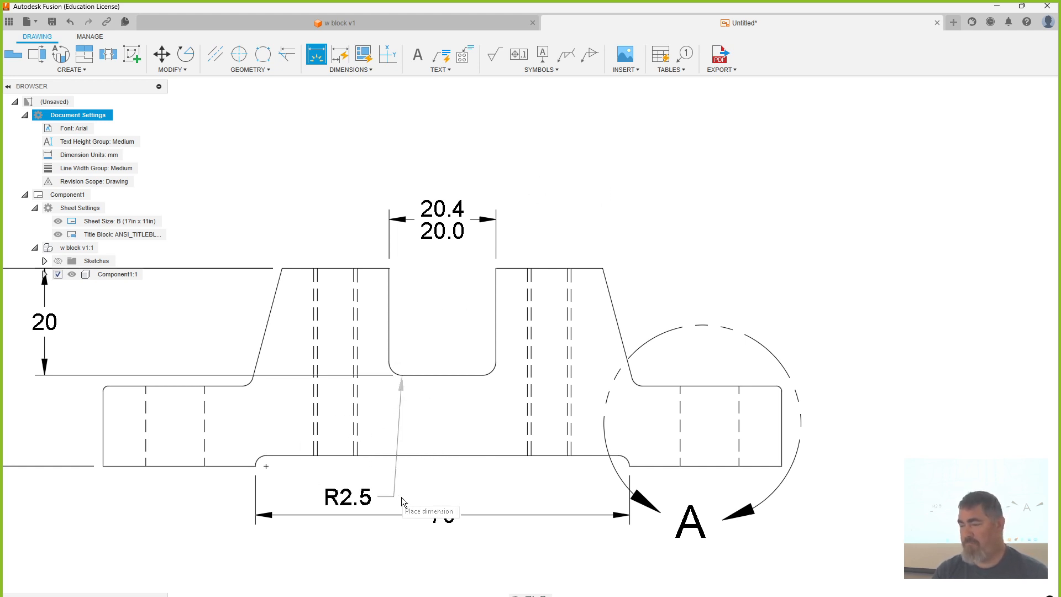
pyautogui.click(341, 492)
pyautogui.press('Escape')
pyautogui.press('Escape')
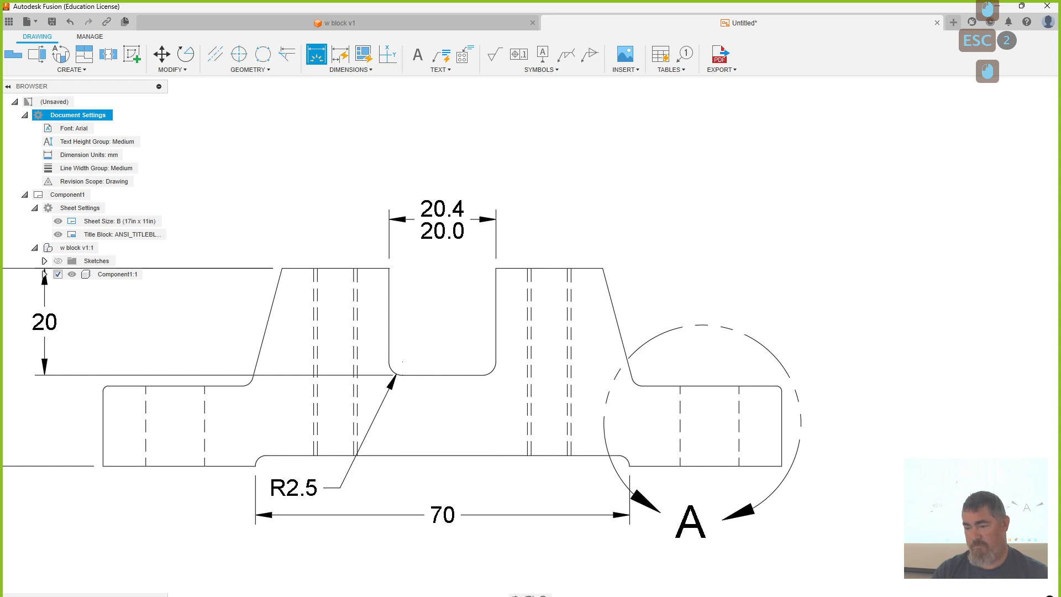
# Step: Add the prefix 2X to the slot's corner radius callout
pyautogui.doubleClick(294, 487)
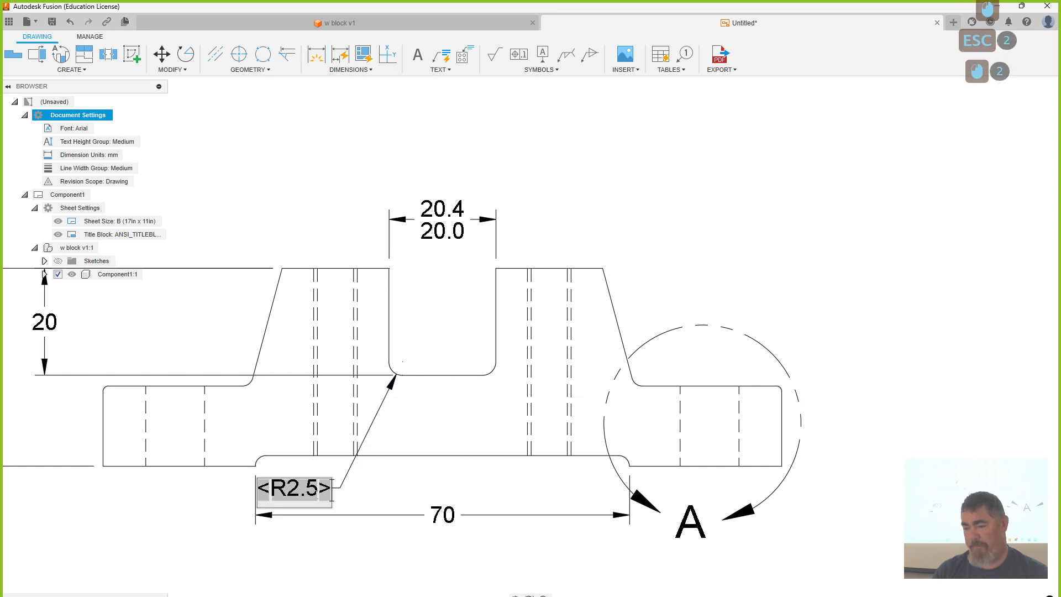
pyautogui.press('Home')
pyautogui.write('2X')
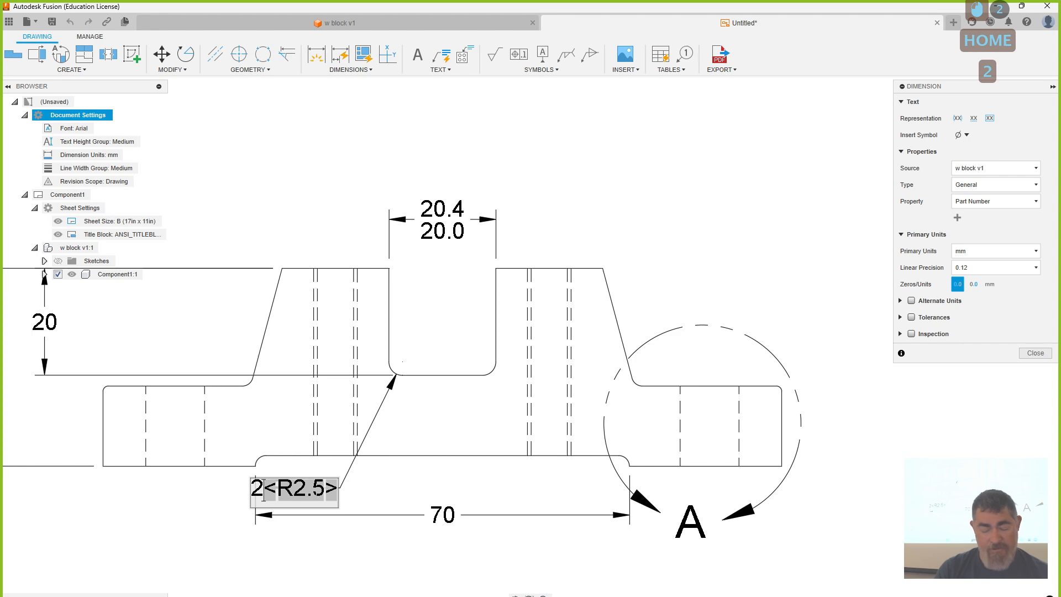
pyautogui.press('Escape')
# Step: Move the slot radius callout inward below the front view and lower the recess width dimension to make room for it
pyautogui.click(298, 494)
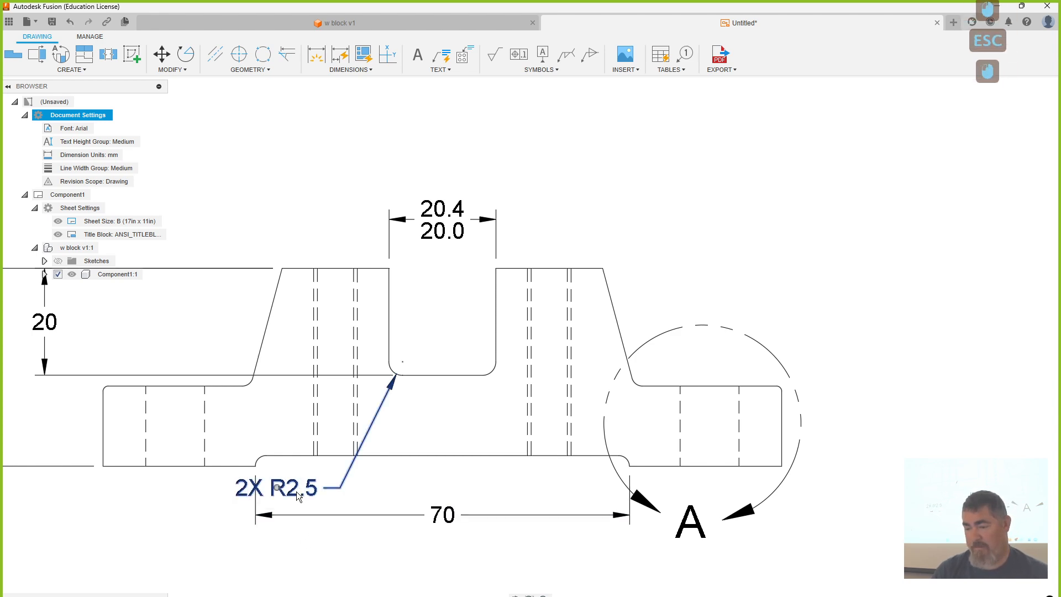
pyautogui.moveTo(278, 491); pyautogui.dragTo(365, 516)
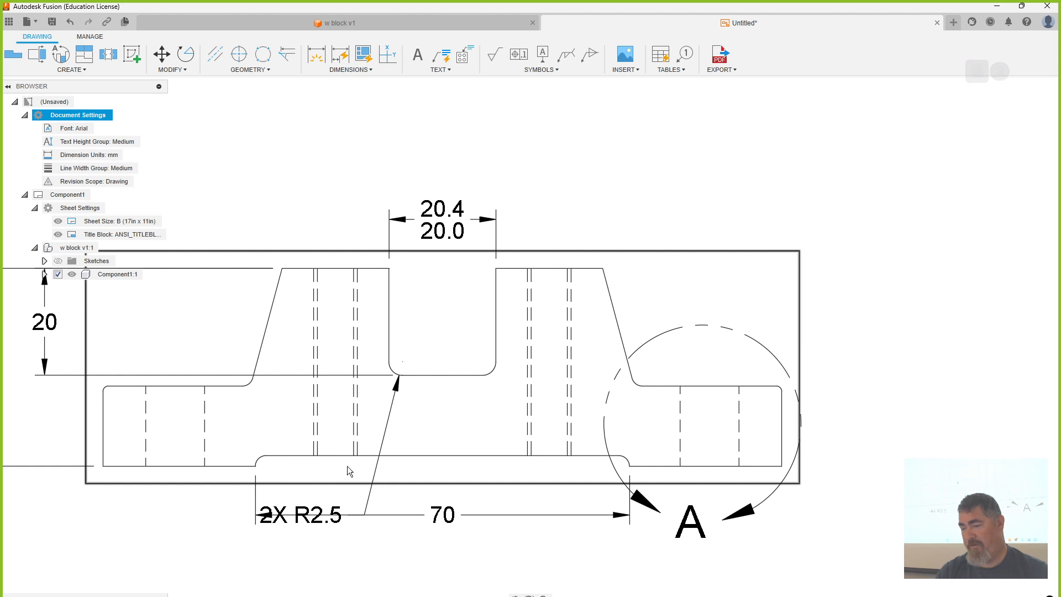
pyautogui.click(443, 514)
pyautogui.moveTo(443, 515); pyautogui.dragTo(444, 539)
pyautogui.click(303, 517)
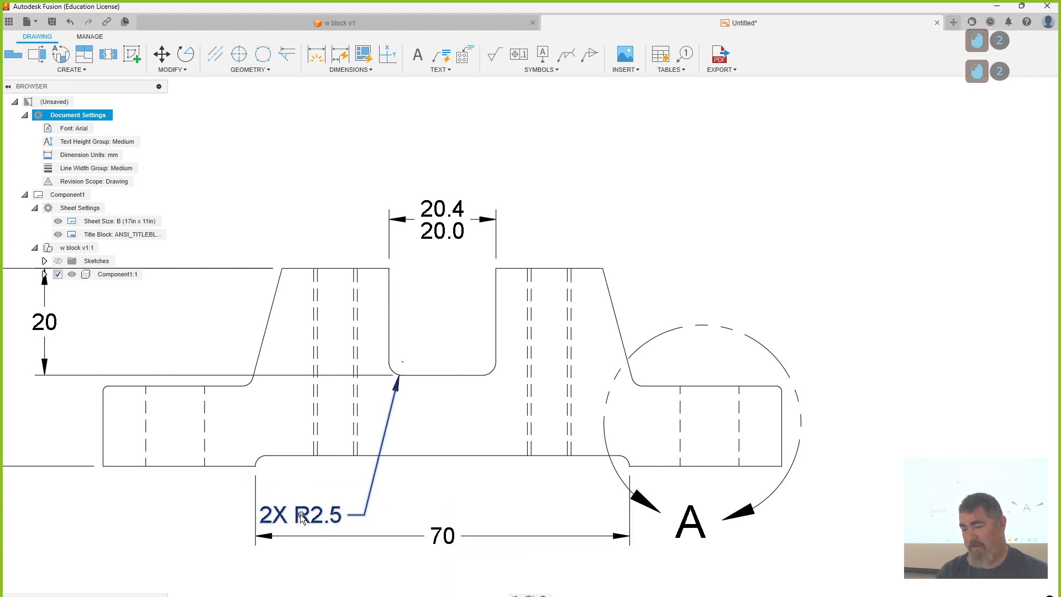
pyautogui.moveTo(302, 518); pyautogui.dragTo(375, 508)
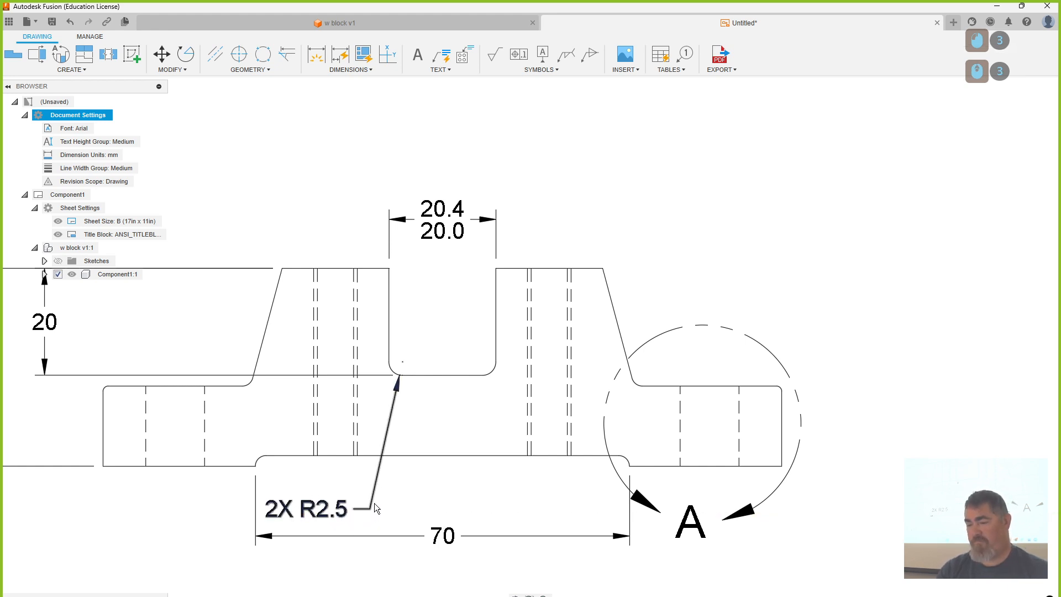
# Step: Lower the recess width dimension further and shift the slot radius callout left of its extension line
pyautogui.scroll(-5, 578, 276)
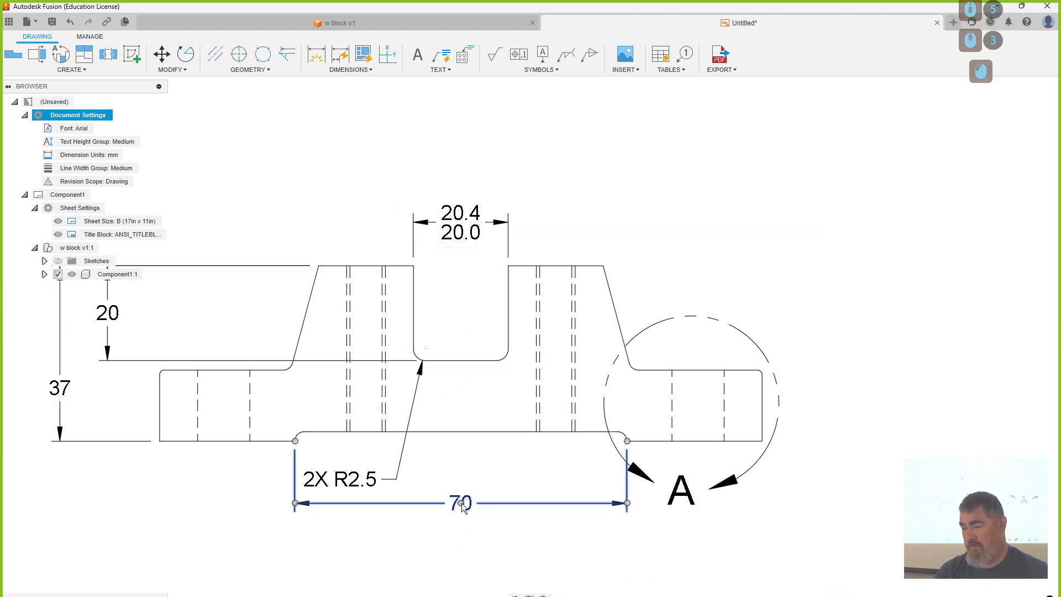
pyautogui.moveTo(463, 508); pyautogui.dragTo(462, 523)
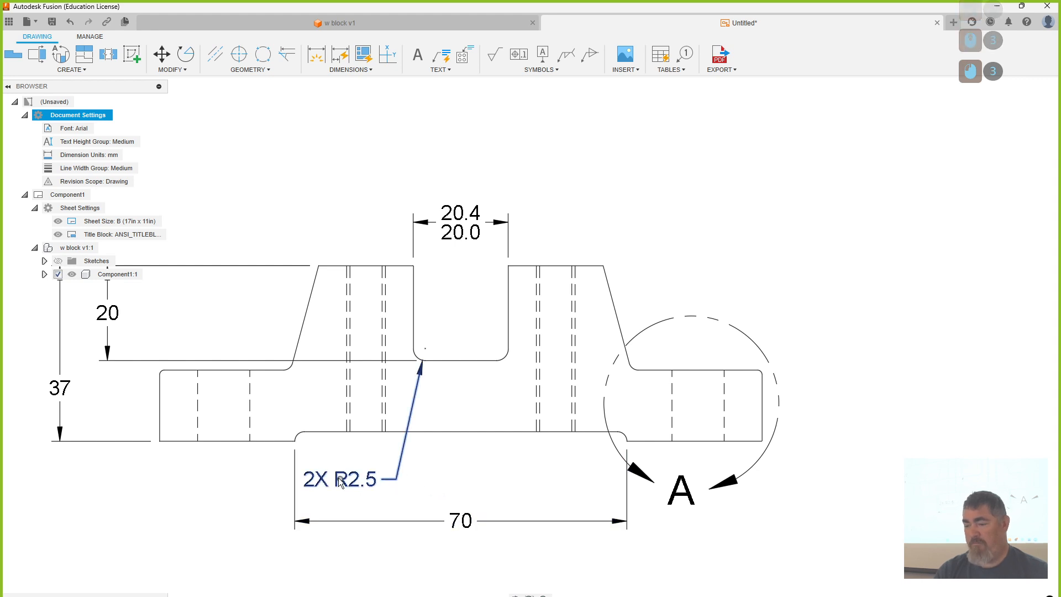
pyautogui.moveTo(340, 480); pyautogui.dragTo(246, 525)
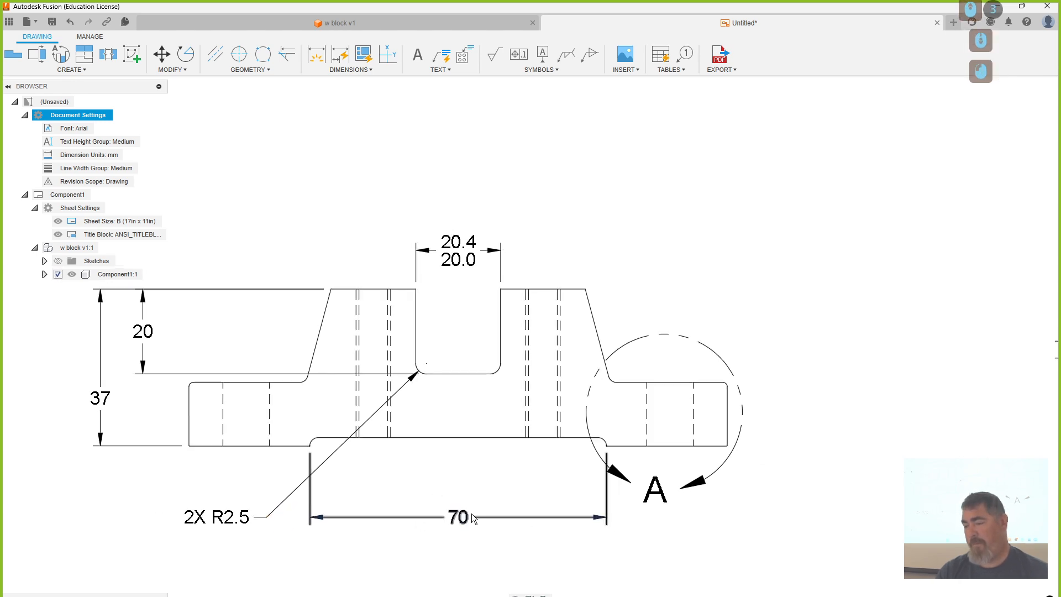
# Step: Bring the recess width dimension back closer to the front view and raise the slot radius callout slightly beside it
pyautogui.scroll(-3, 487, 523)
pyautogui.scroll(1, 494, 521)
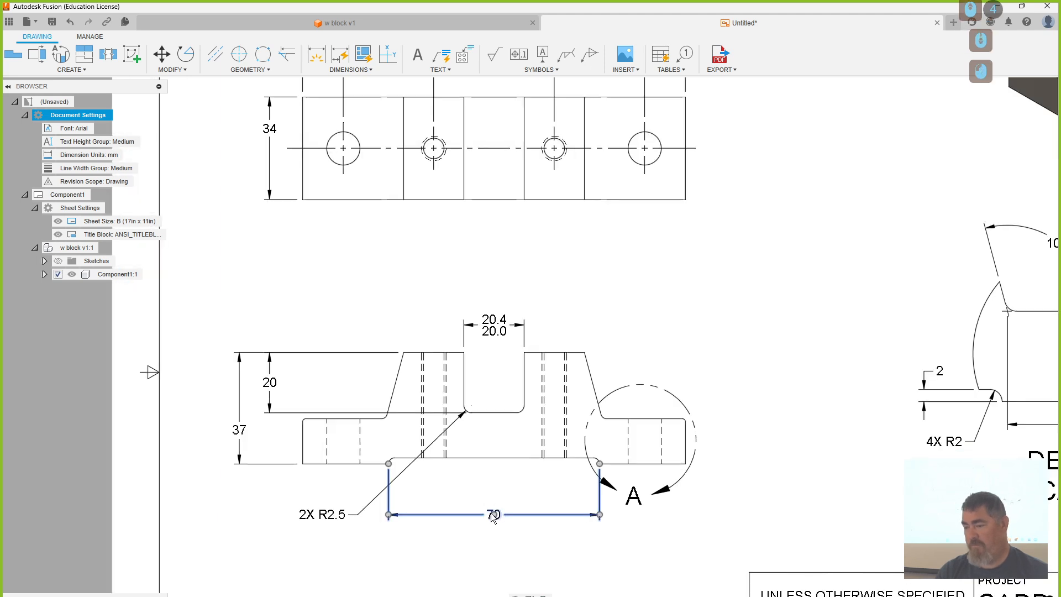
pyautogui.moveTo(494, 517); pyautogui.dragTo(493, 505)
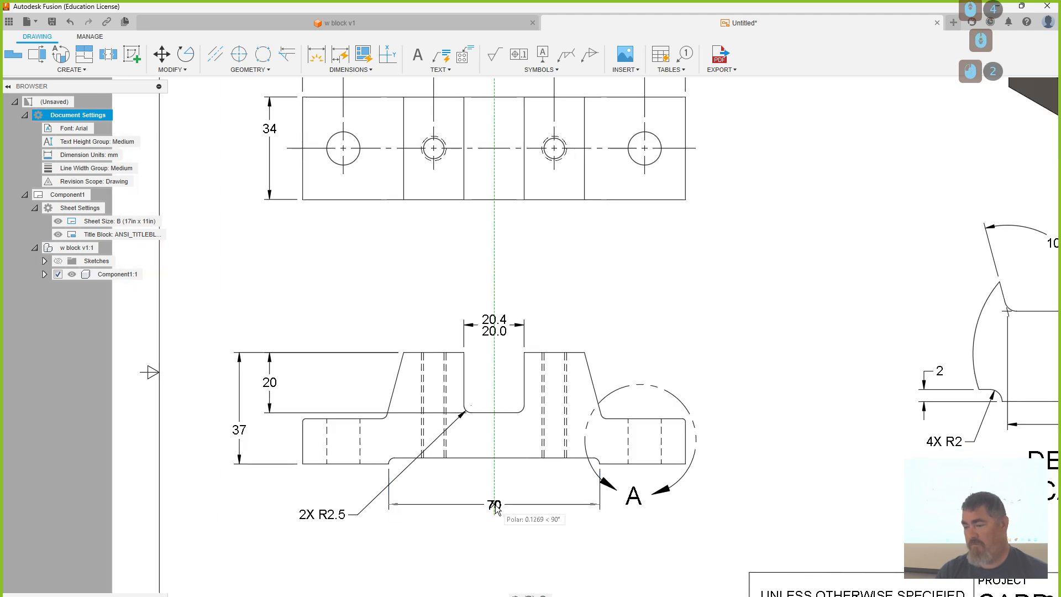
pyautogui.click(323, 515)
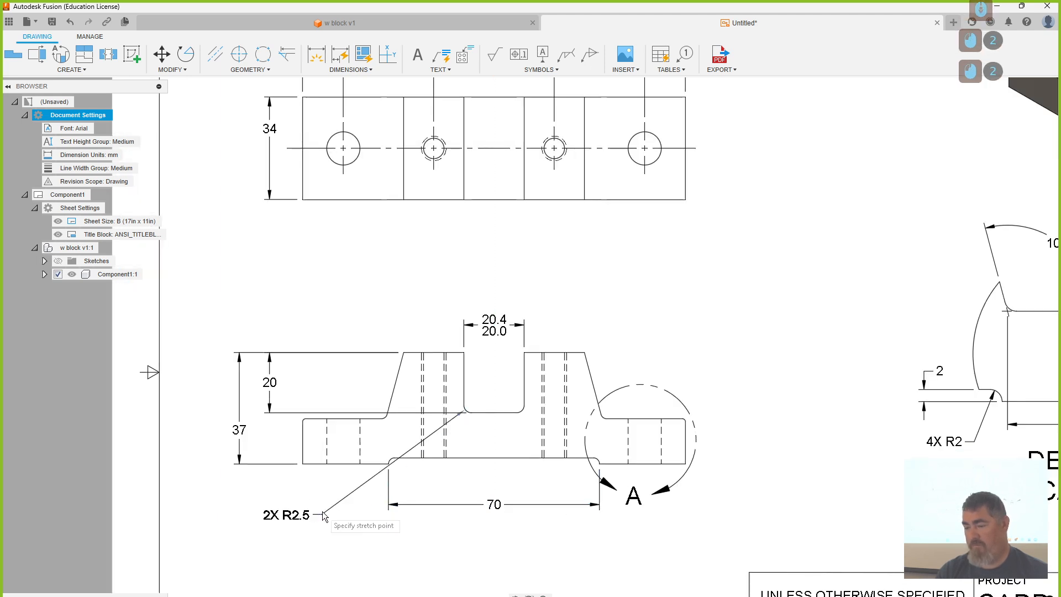
pyautogui.click(352, 509)
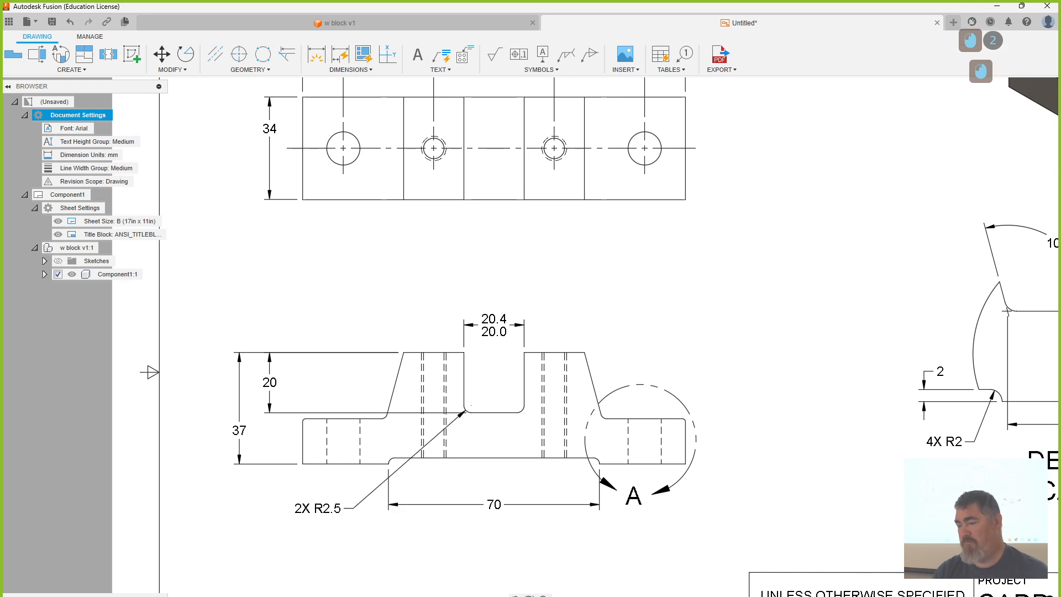
pyautogui.press('Escape')
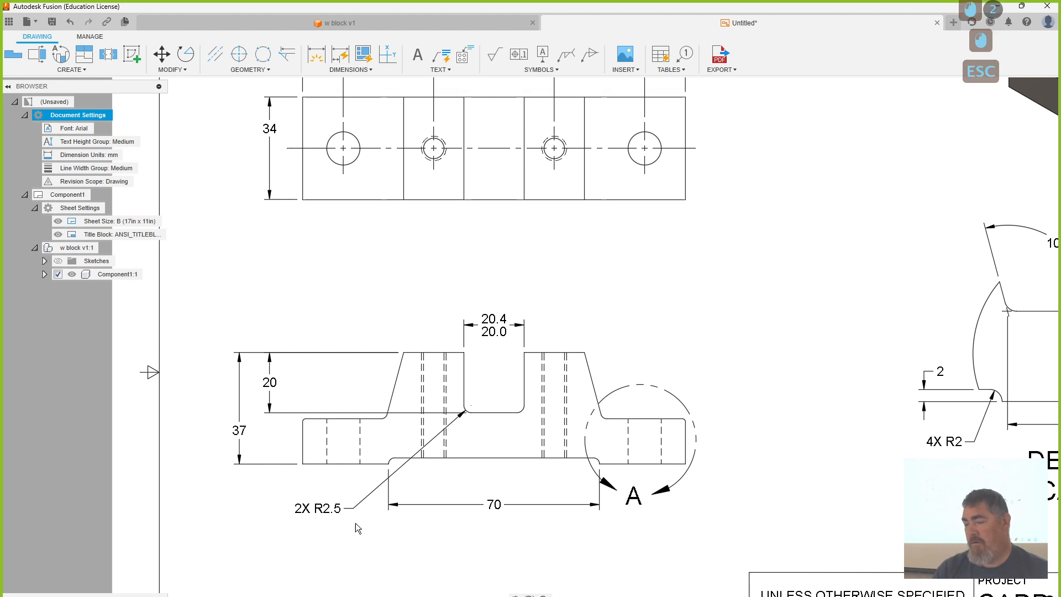
# Step: Move the slot radius callout above the front view, just right of the slot width dimension
pyautogui.click(322, 512)
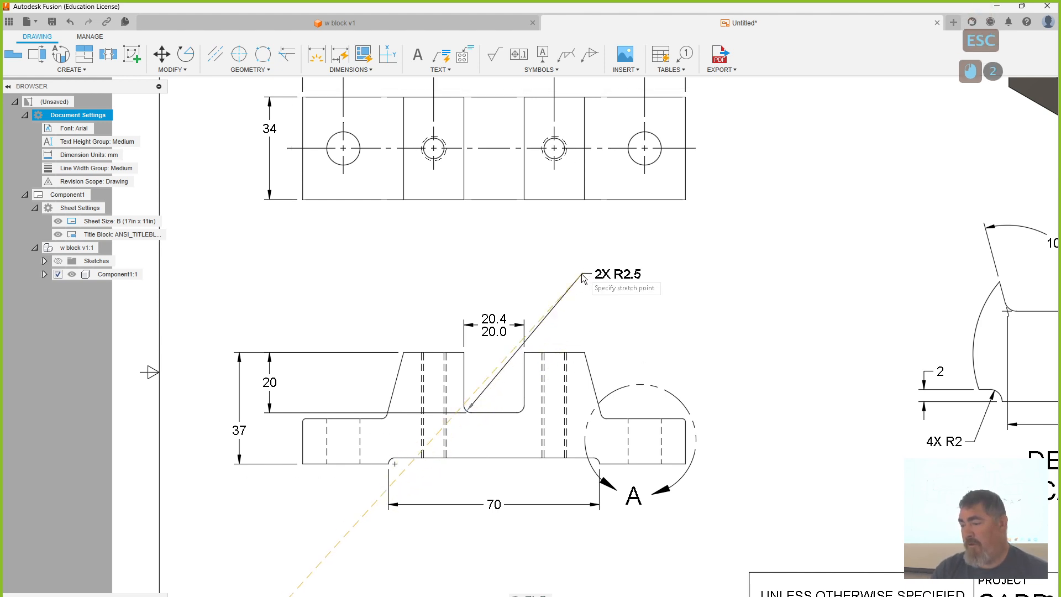
pyautogui.click(547, 315)
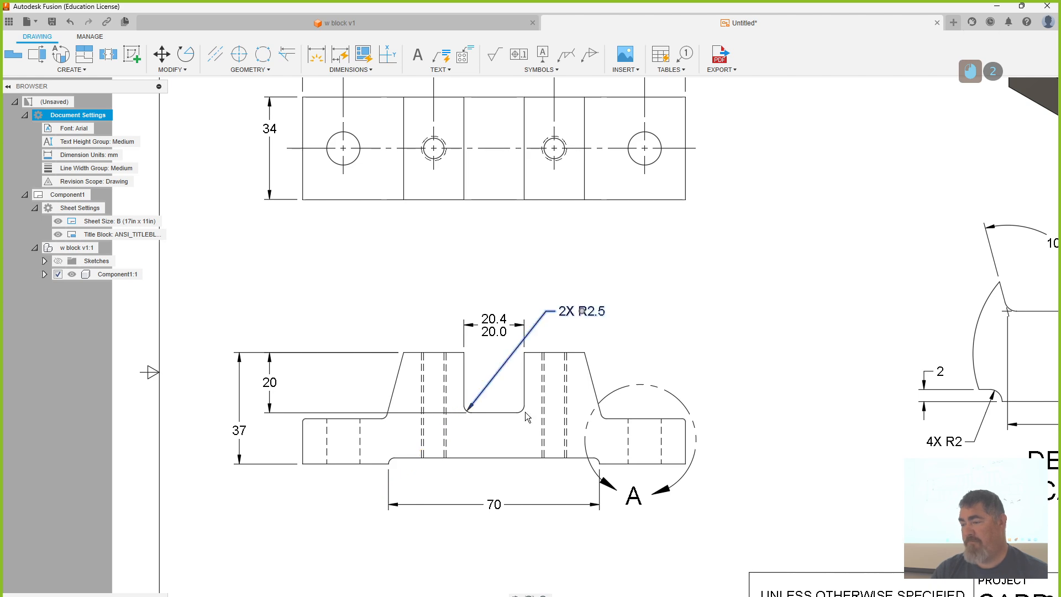
# Step: Move the recess width dimension slightly closer to the front view and raise the slot width dimension slightly farther above the slot
pyautogui.click(493, 505)
pyautogui.click(493, 500)
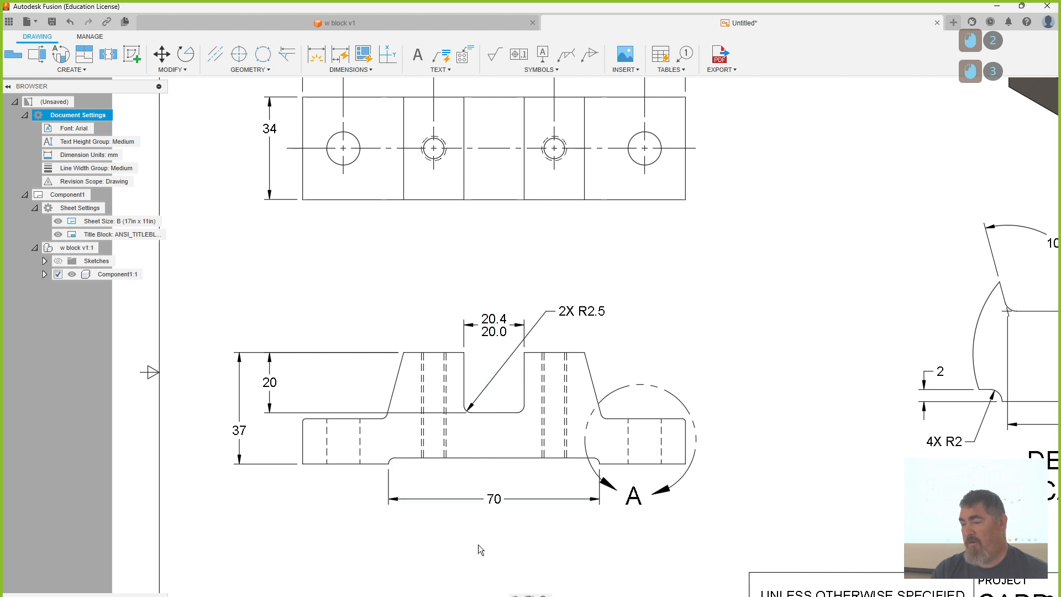
pyautogui.click(493, 315)
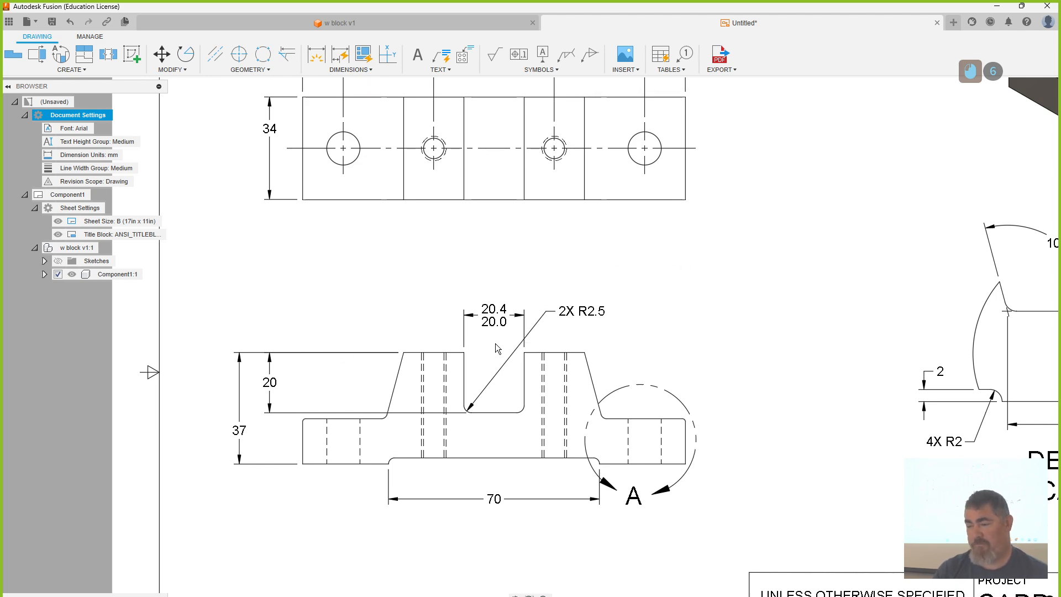
# Step: Add a radius dimension to the foot's upper outer corner in detail view A, placing it above and outside the corner
pyautogui.moveTo(319, 286); pyautogui.dragTo(302, 318, button='middle')
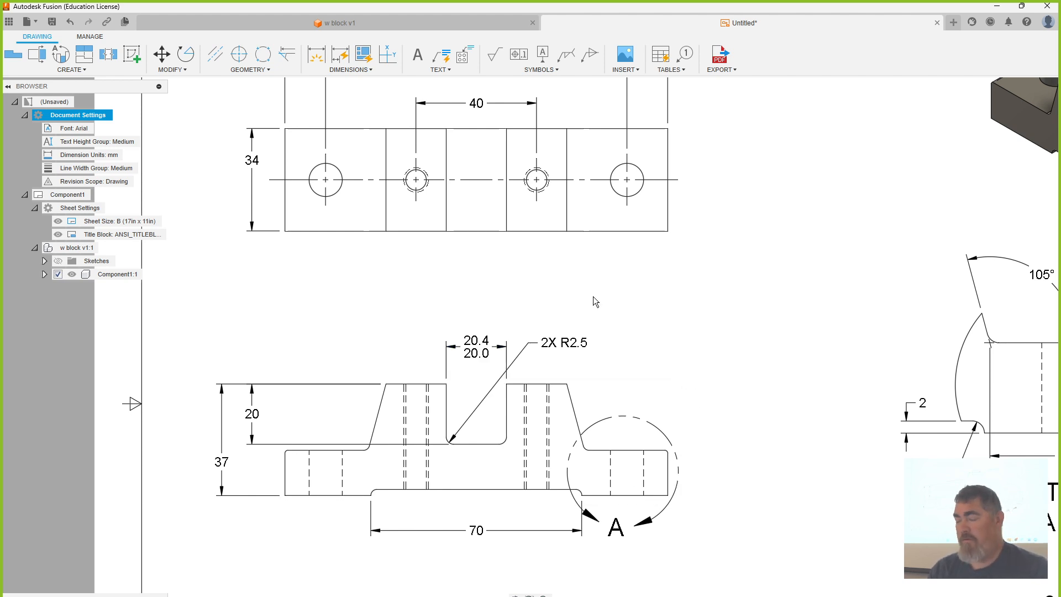
pyautogui.click(316, 54)
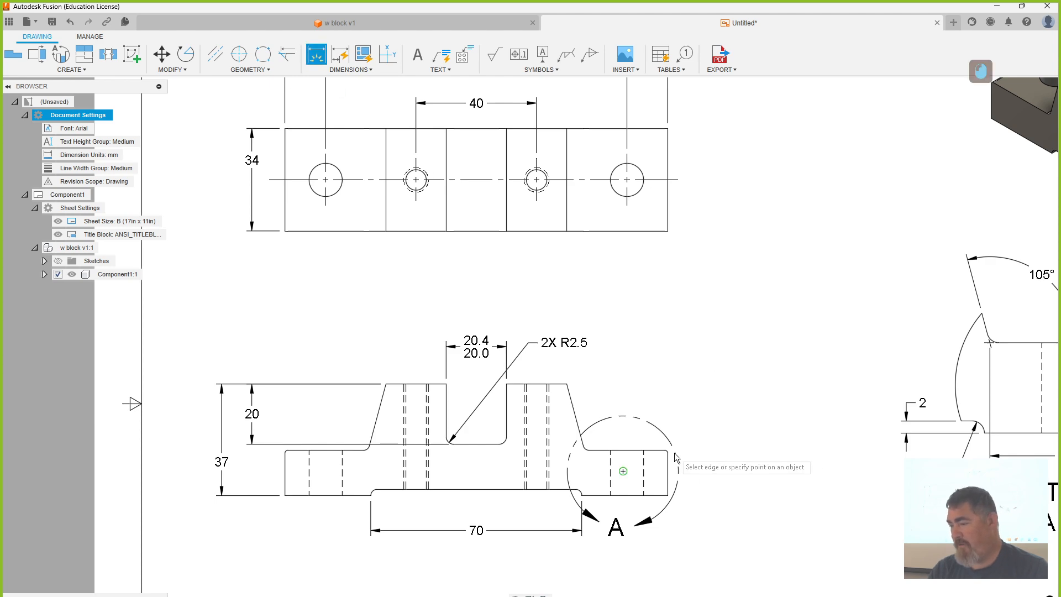
pyautogui.moveTo(777, 417); pyautogui.dragTo(296, 439, button='middle')
pyautogui.scroll(5, 714, 366)
pyautogui.scroll(4, 714, 366)
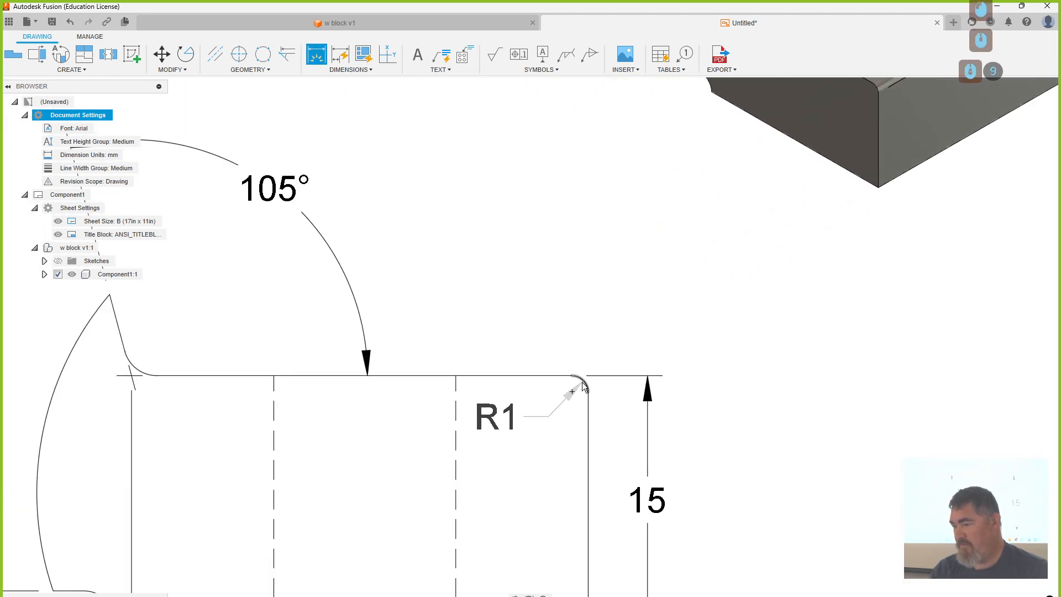
pyautogui.click(581, 381)
pyautogui.click(734, 310)
pyautogui.press('Escape')
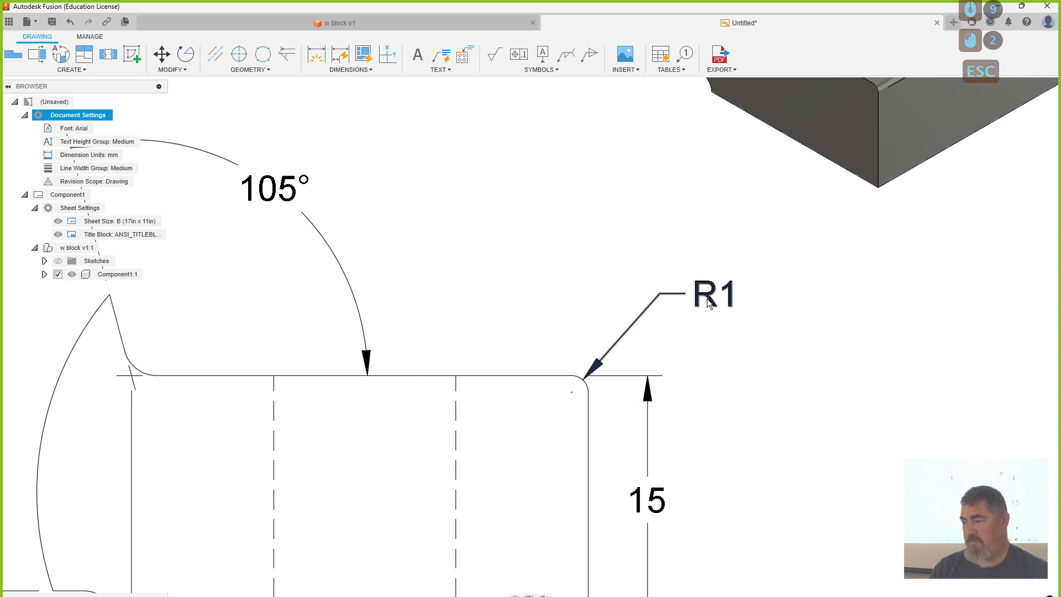
# Step: Add a 2X prefix to the foot's upper corner radius callout in detail view A
pyautogui.doubleClick(713, 301)
pyautogui.press('Home')
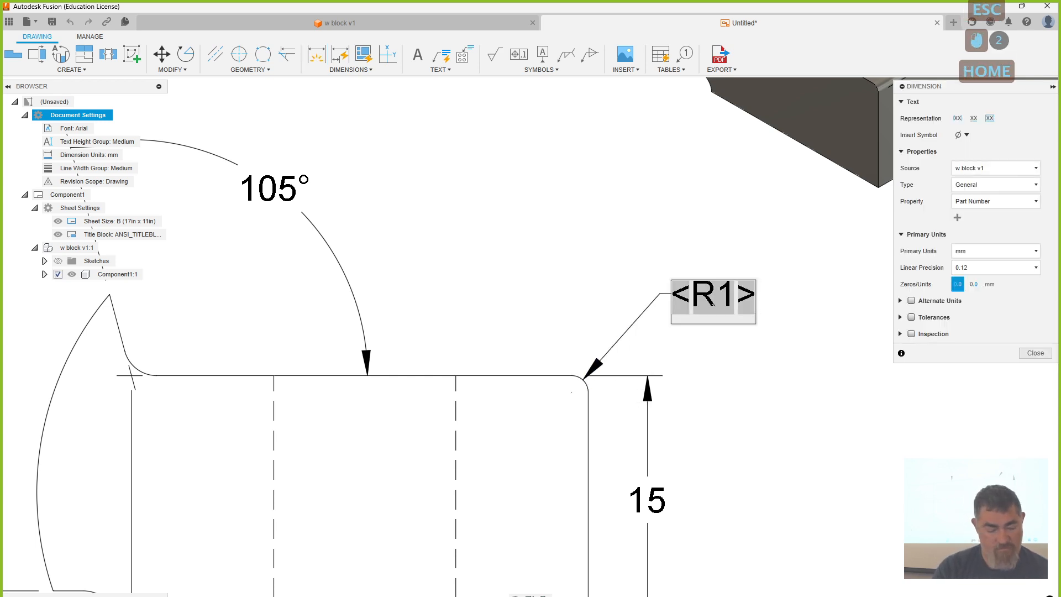
pyautogui.write('2X')
pyautogui.click(590, 197)
pyautogui.scroll(-8, 741, 313)
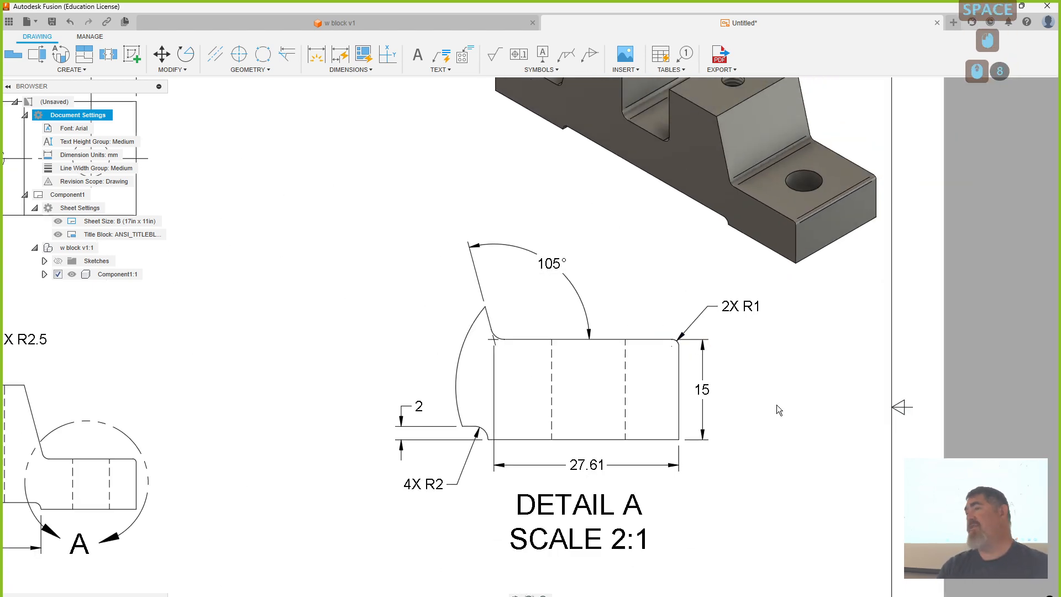
# Step: Shift the DETAIL A scale label slightly right beneath the detail view
pyautogui.moveTo(788, 412); pyautogui.dragTo(831, 374, button='middle')
pyautogui.click(631, 459)
pyautogui.moveTo(627, 449); pyautogui.dragTo(644, 450)
pyautogui.click(323, 488)
# Step: Move the top view slightly down, closer to the front view
pyautogui.moveTo(338, 491); pyautogui.dragTo(511, 545, button='middle')
pyautogui.scroll(2, 513, 504)
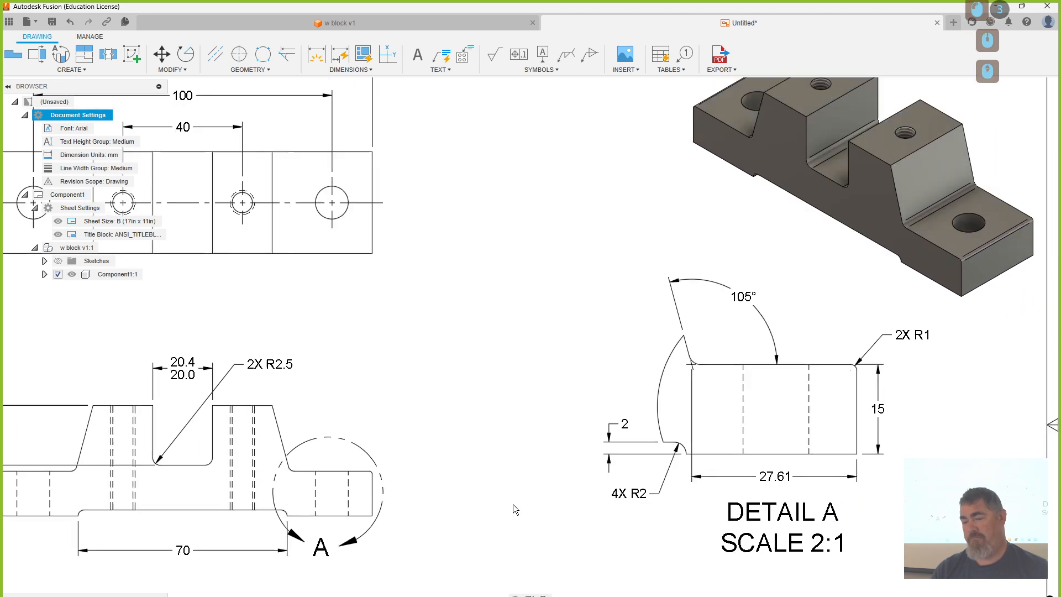
pyautogui.moveTo(513, 504); pyautogui.dragTo(497, 517, button='middle')
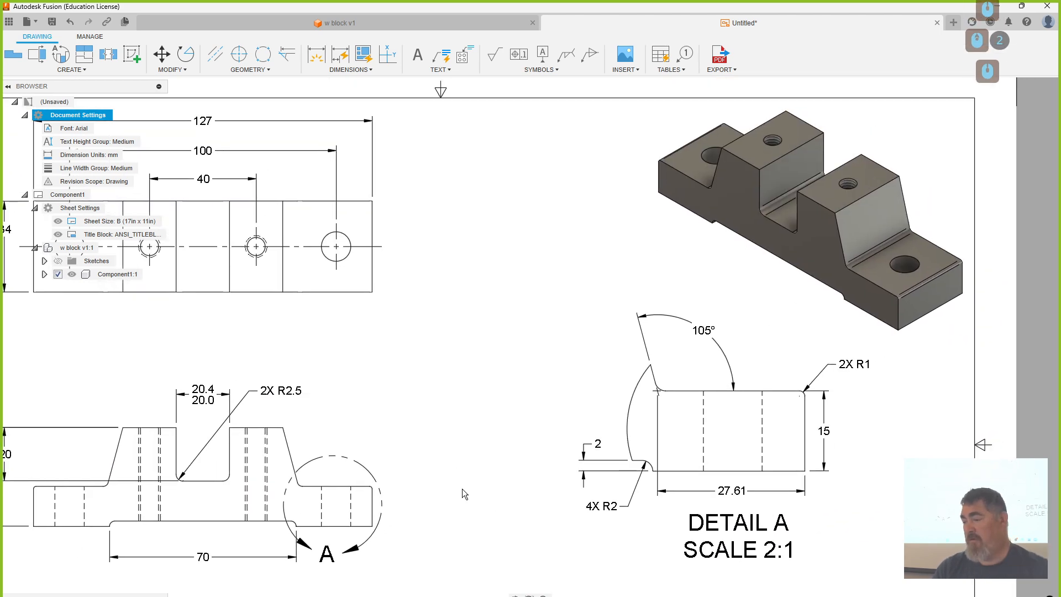
pyautogui.scroll(1, 462, 489)
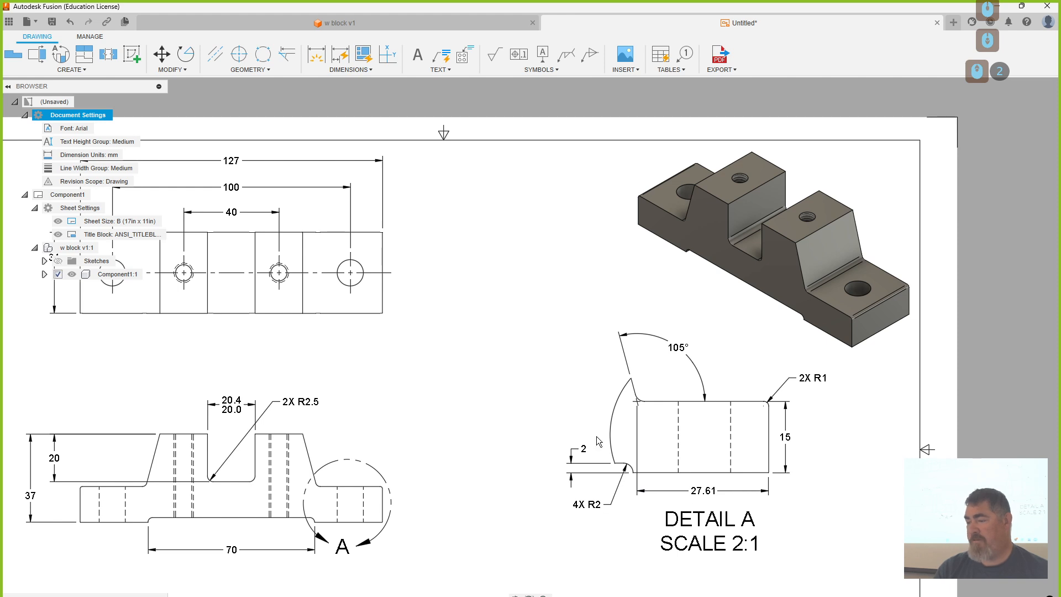
pyautogui.scroll(2, 404, 363)
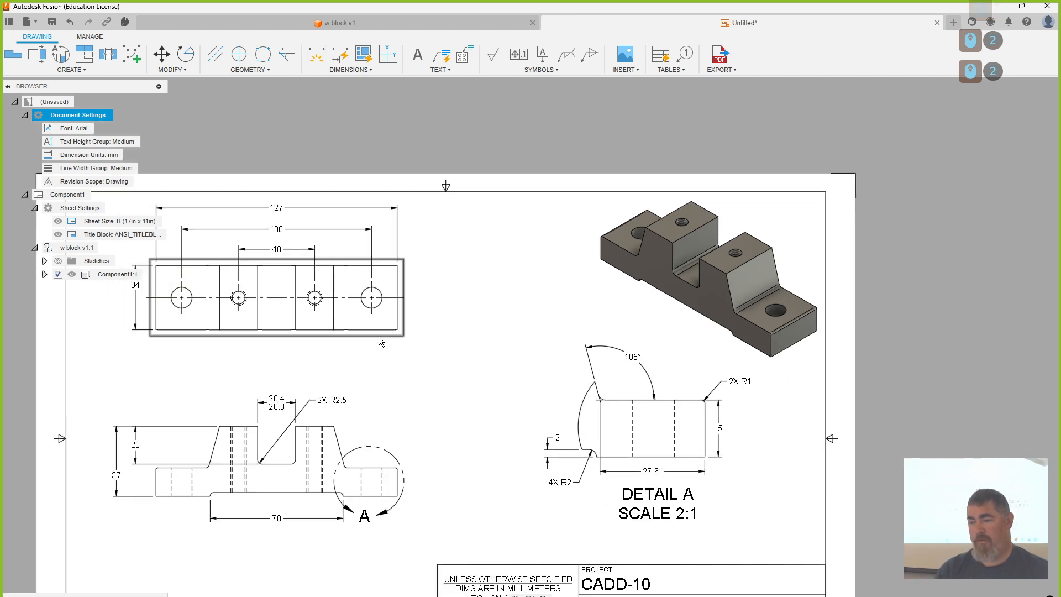
pyautogui.moveTo(401, 336); pyautogui.dragTo(401, 348)
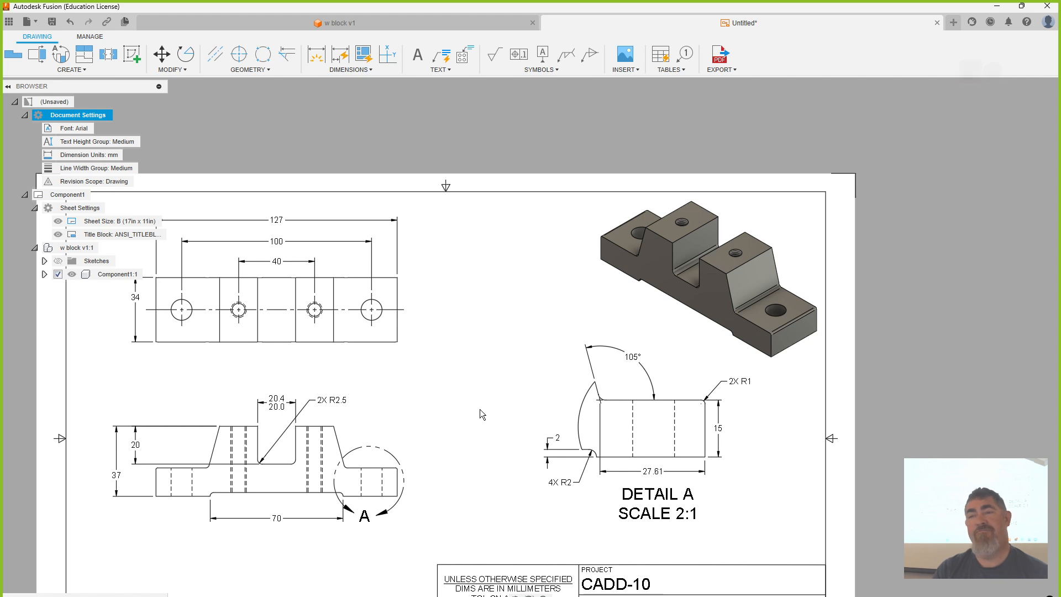
# Step: Add a hole and thread note to the large right hole in the top view, placing it below and outside the view
pyautogui.moveTo(480, 409); pyautogui.dragTo(513, 386, button='middle')
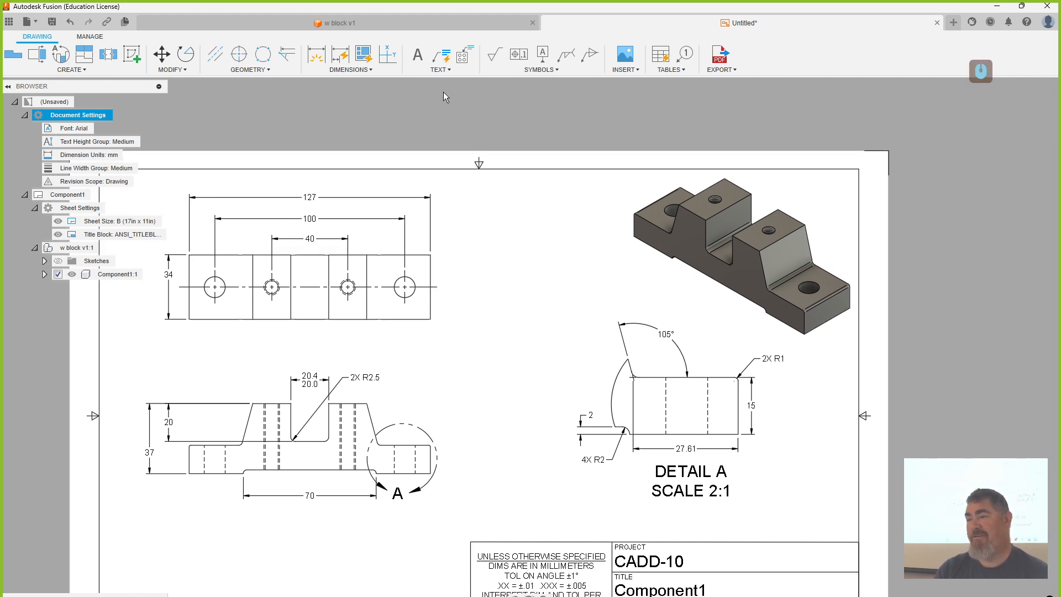
pyautogui.click(465, 62)
pyautogui.click(418, 301)
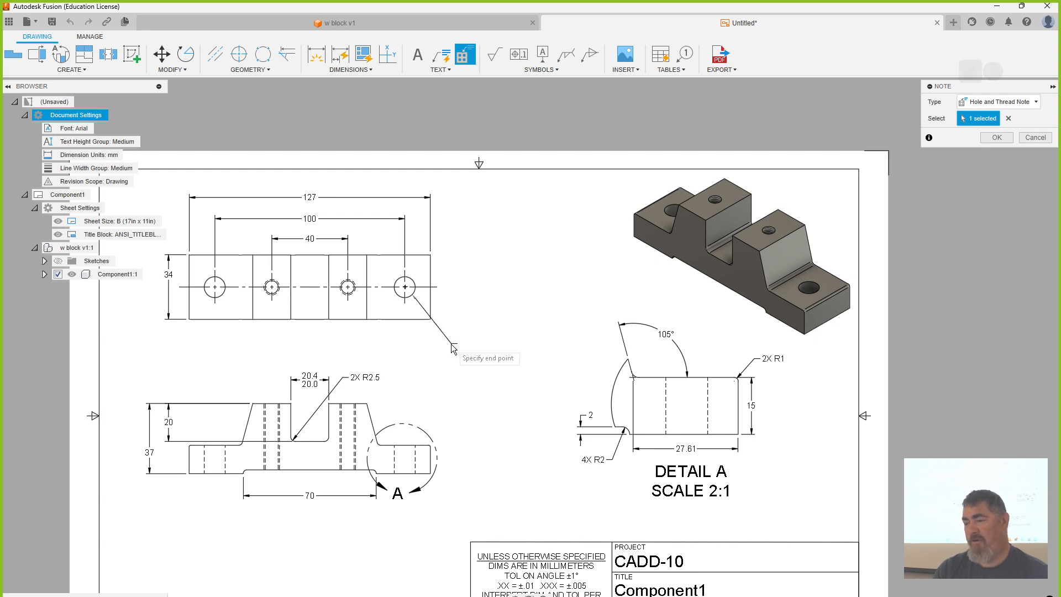
pyautogui.scroll(2, 451, 347)
pyautogui.scroll(1, 450, 347)
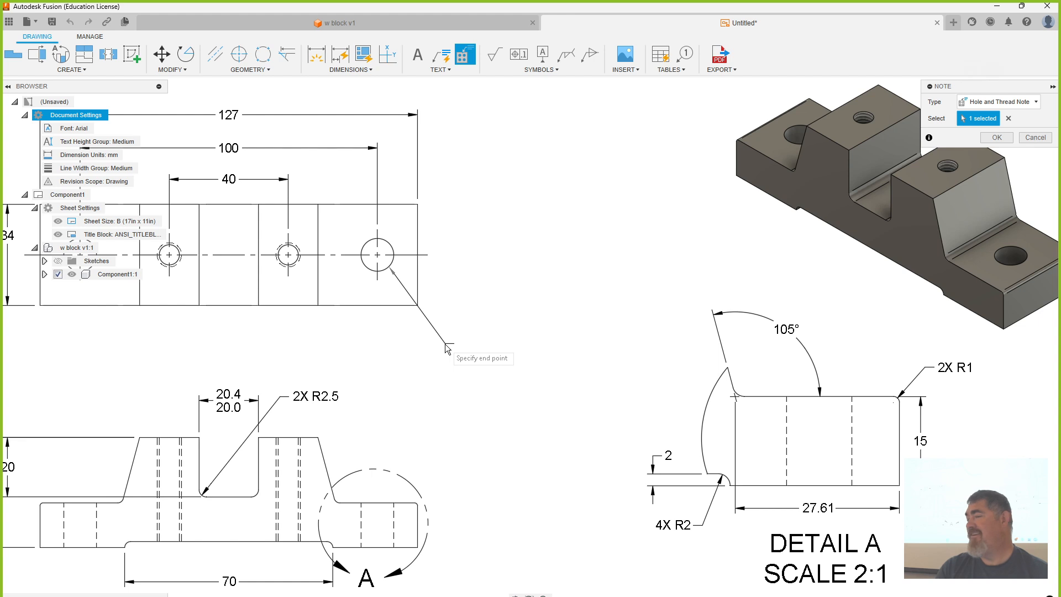
pyautogui.click(462, 319)
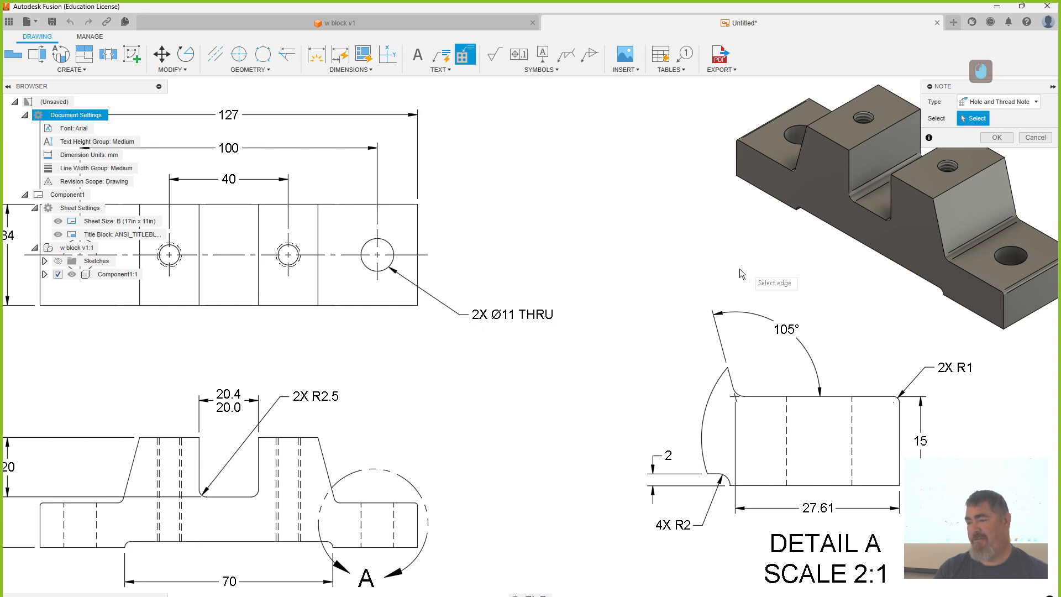
pyautogui.press('Escape')
# Step: Delete the THRU text from the large right hole's note
pyautogui.doubleClick(518, 316)
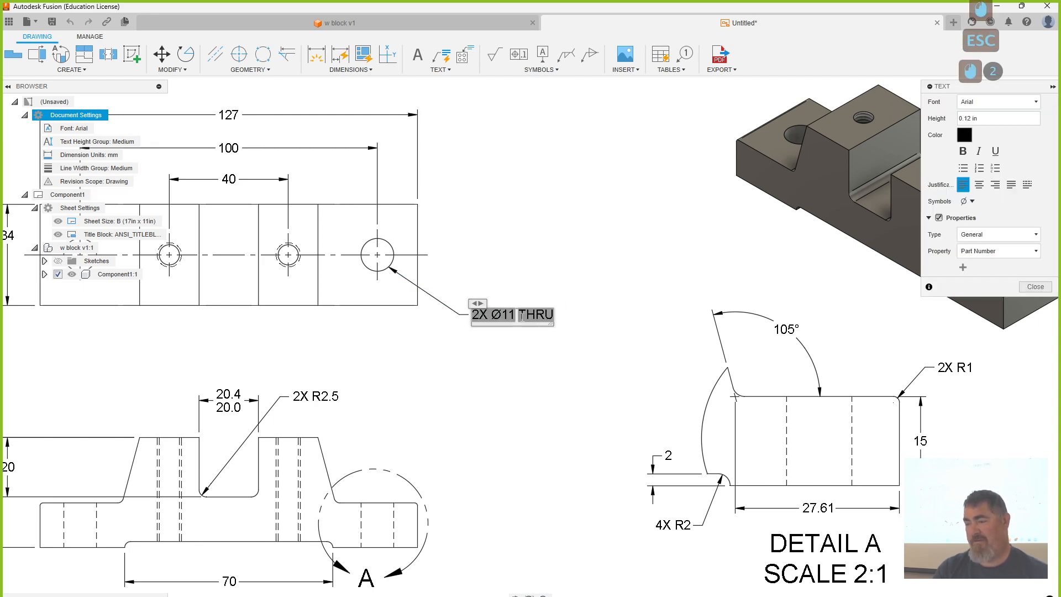
pyautogui.doubleClick(523, 316)
pyautogui.press('Delete')
pyautogui.click(407, 291)
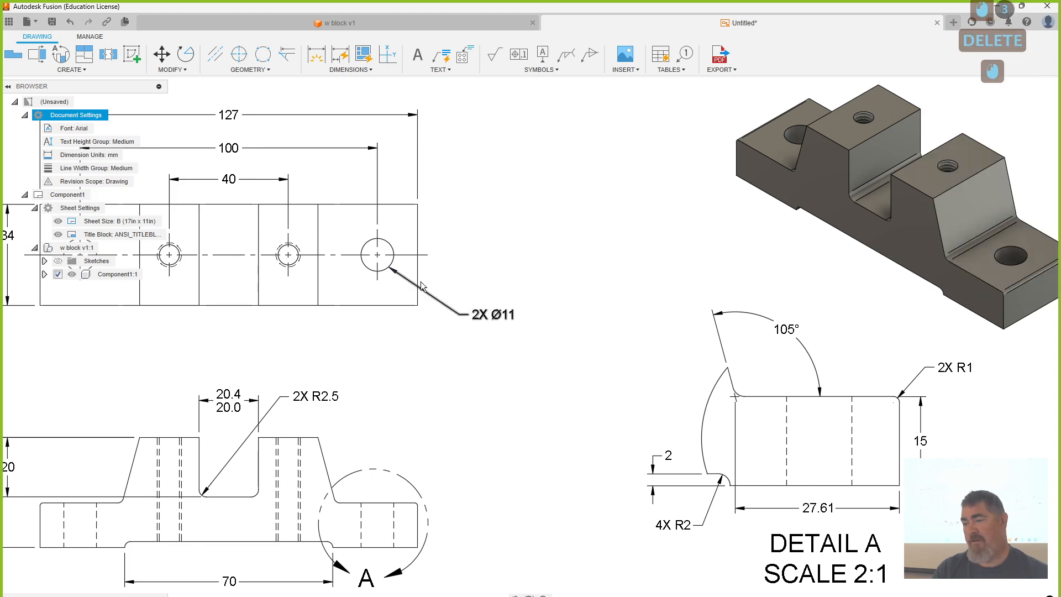
# Step: Reposition the note's leader arrow tip on the lower right edge of the large hole
pyautogui.scroll(2, 495, 278)
pyautogui.scroll(2, 535, 264)
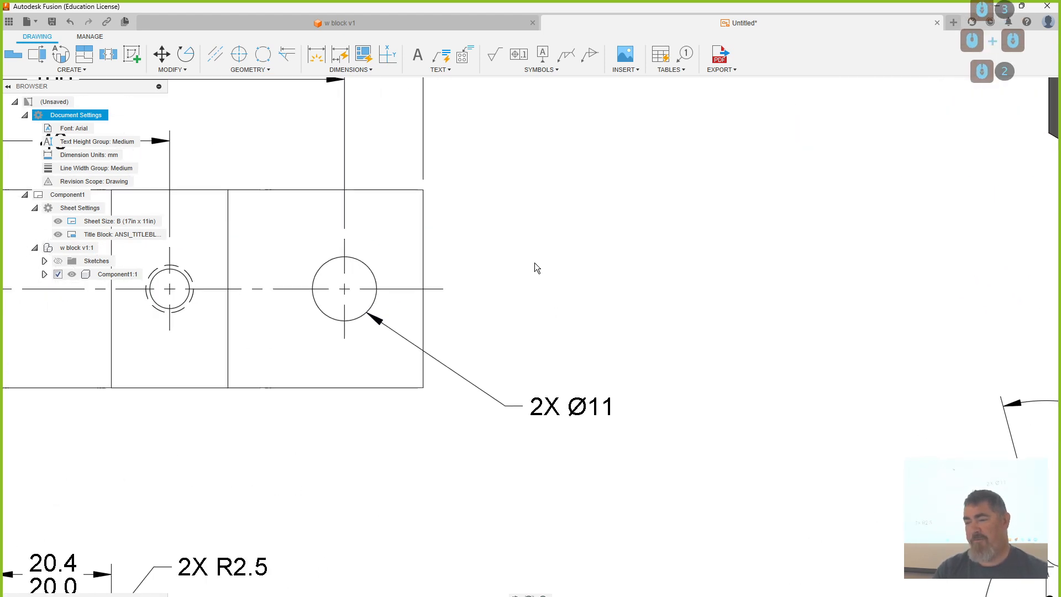
pyautogui.moveTo(535, 264); pyautogui.dragTo(678, 245, button='middle')
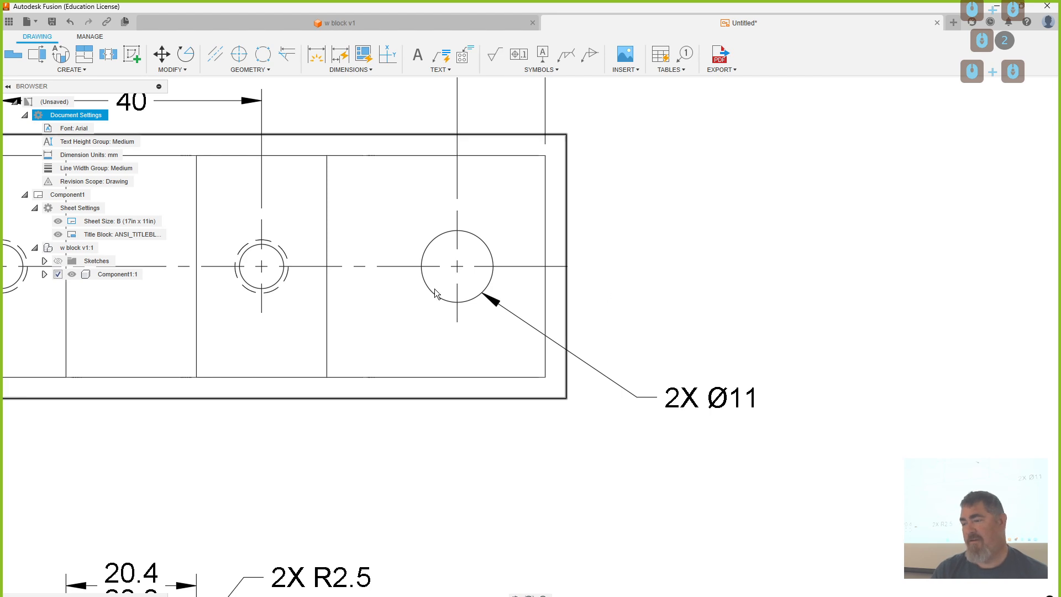
pyautogui.click(486, 294)
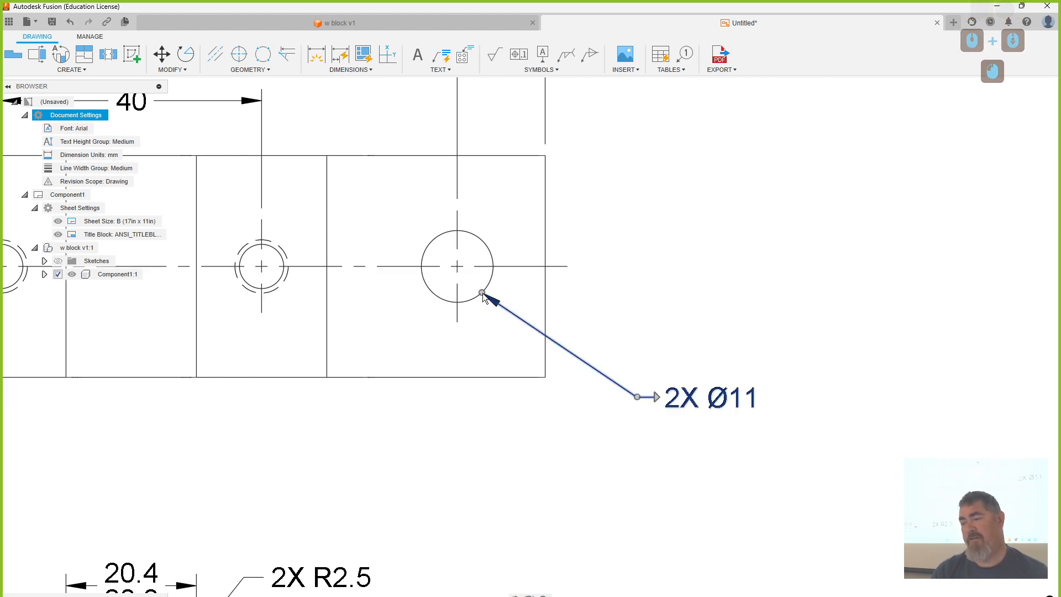
pyautogui.click(483, 289)
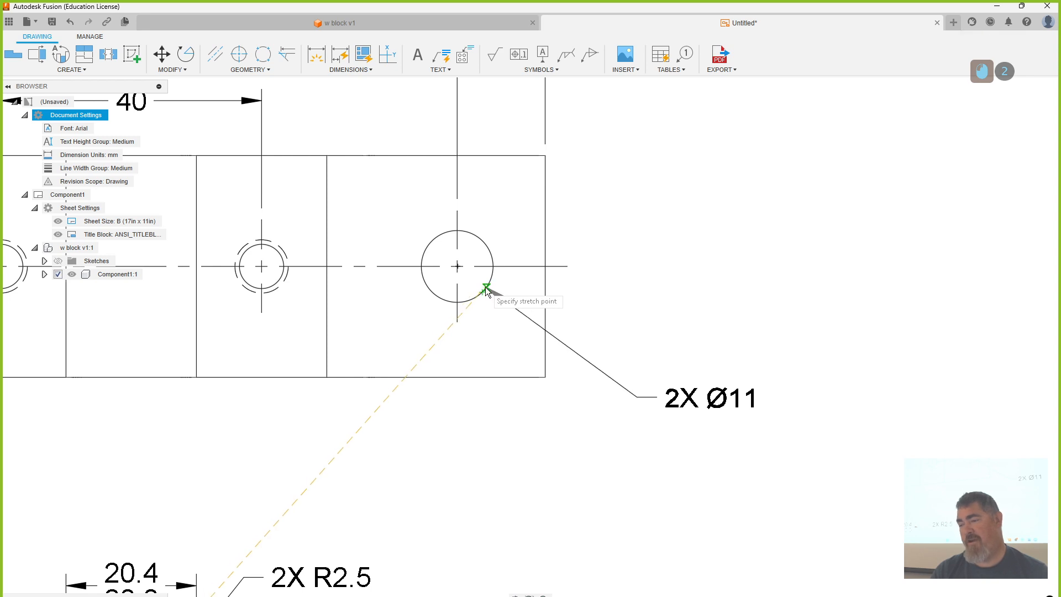
pyautogui.click(486, 289)
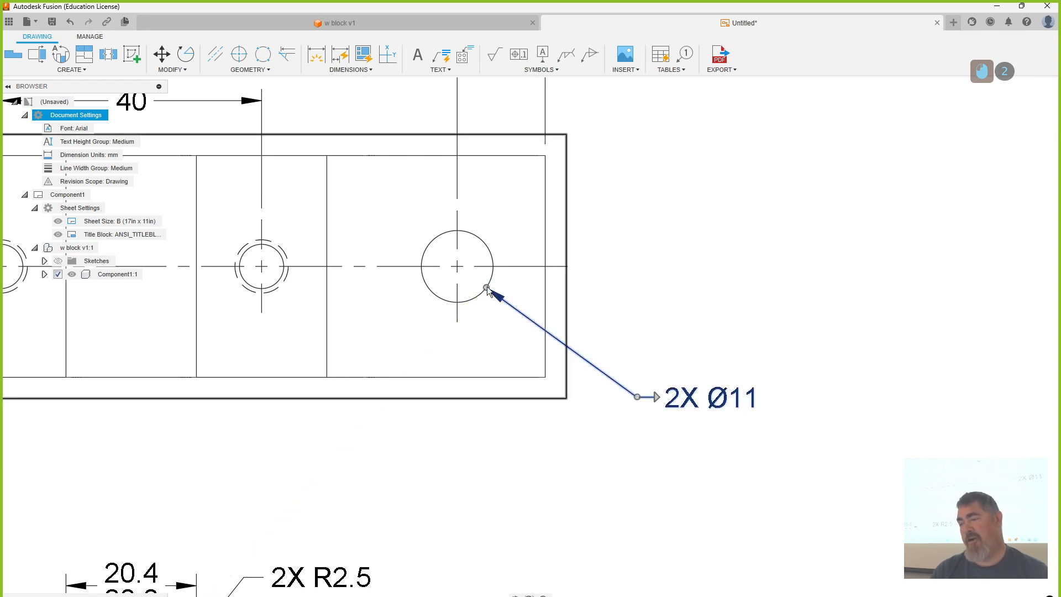
pyautogui.click(623, 412)
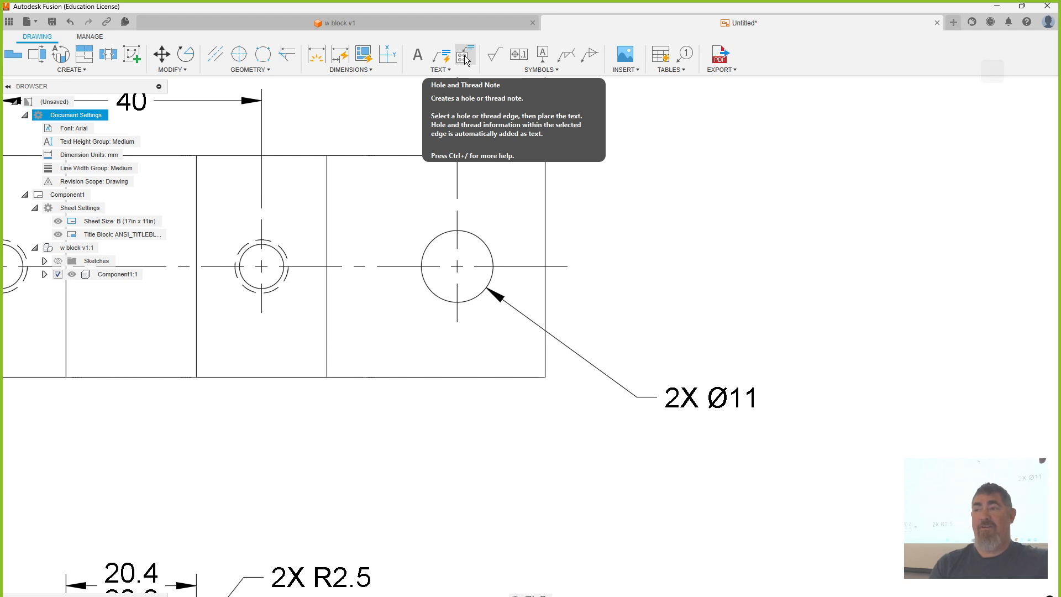
# Step: Add a diameter dimension to the large right hole, placed just below its hole note, and delete that note
pyautogui.click(316, 54)
pyautogui.click(442, 300)
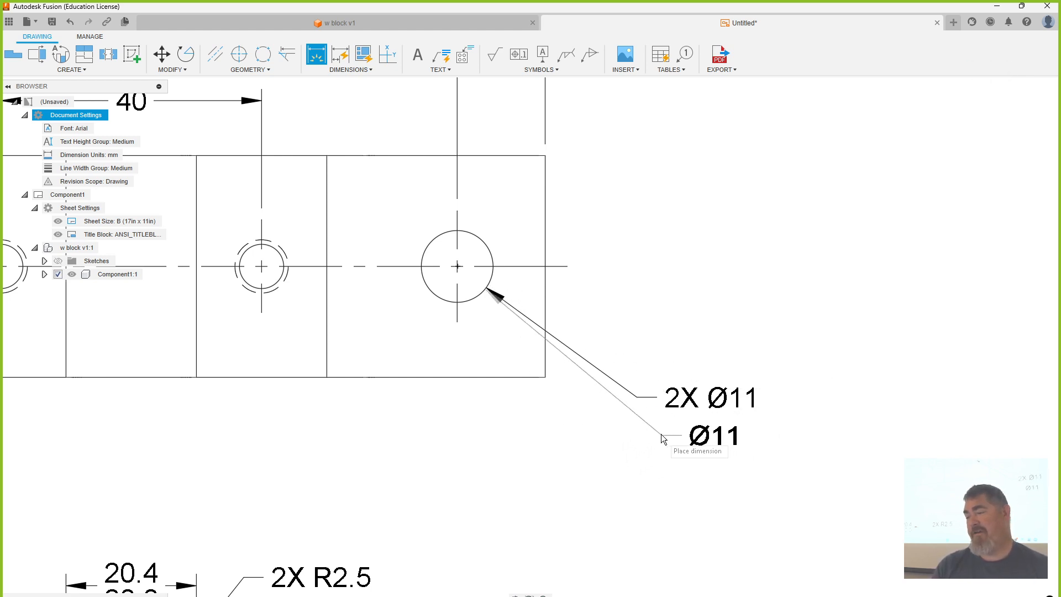
pyautogui.click(659, 422)
pyautogui.press('Escape')
pyautogui.press('Delete')
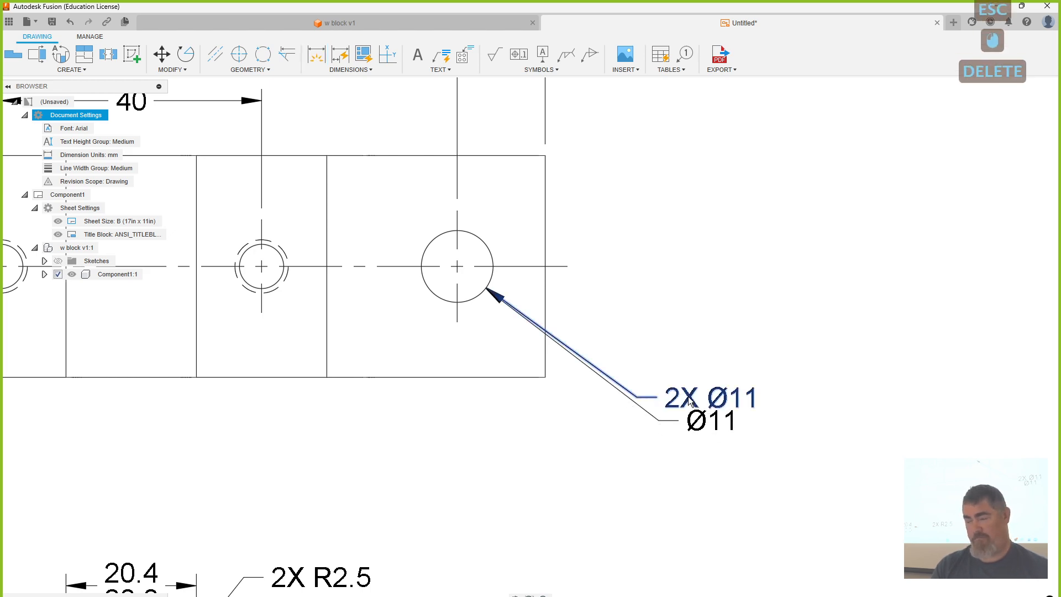
# Step: Add a 2X prefix to the large right hole's diameter dimension
pyautogui.doubleClick(715, 421)
pyautogui.press('Home')
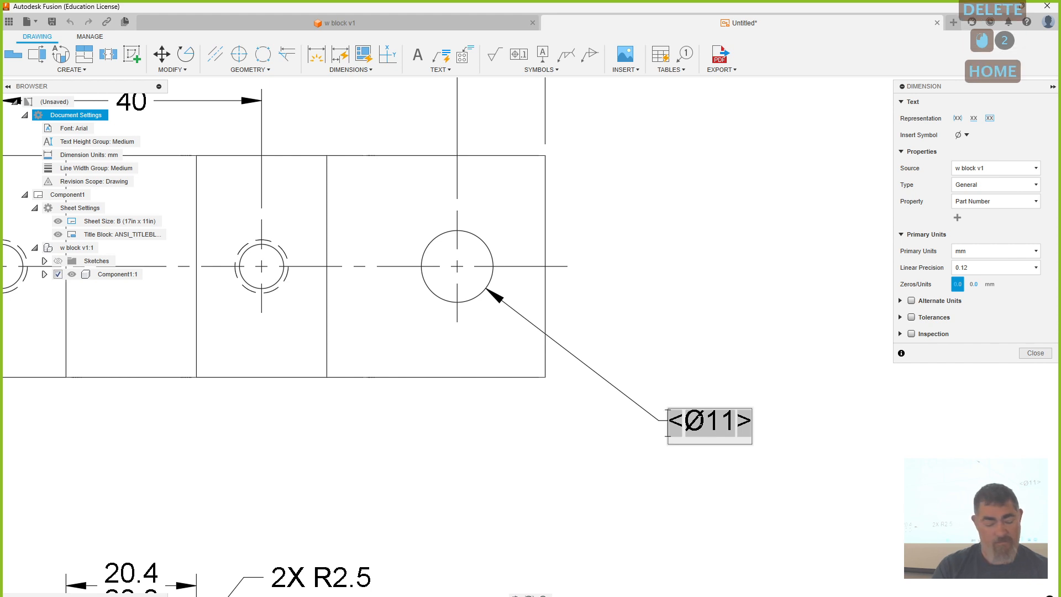
pyautogui.write('2X')
pyautogui.click(732, 399)
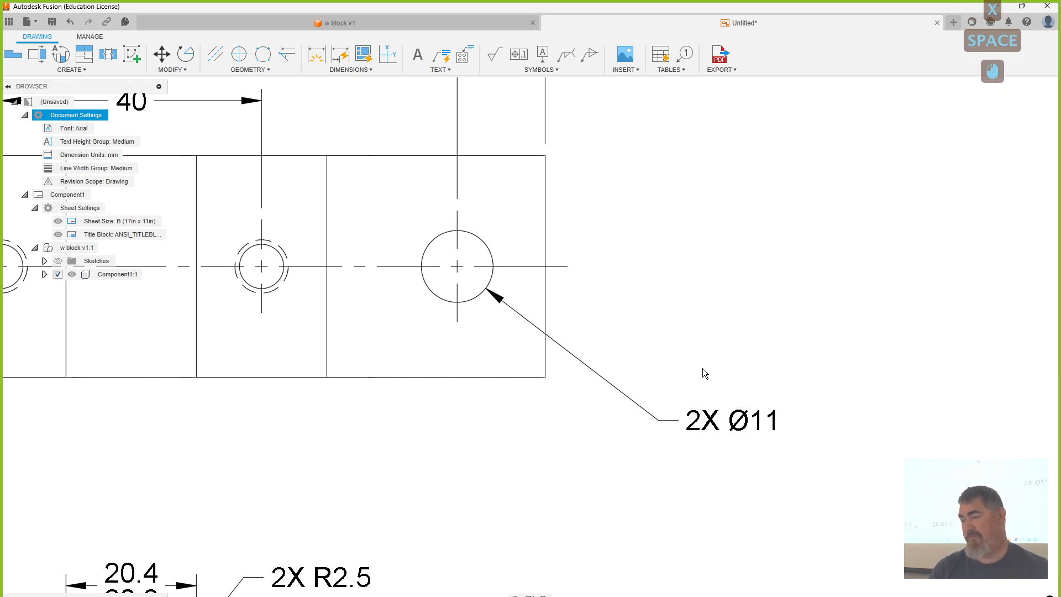
# Step: Move the large hole's diameter callout slightly higher, below and to the right of the top view
pyautogui.press('Escape')
pyautogui.click(729, 421)
pyautogui.click(732, 422)
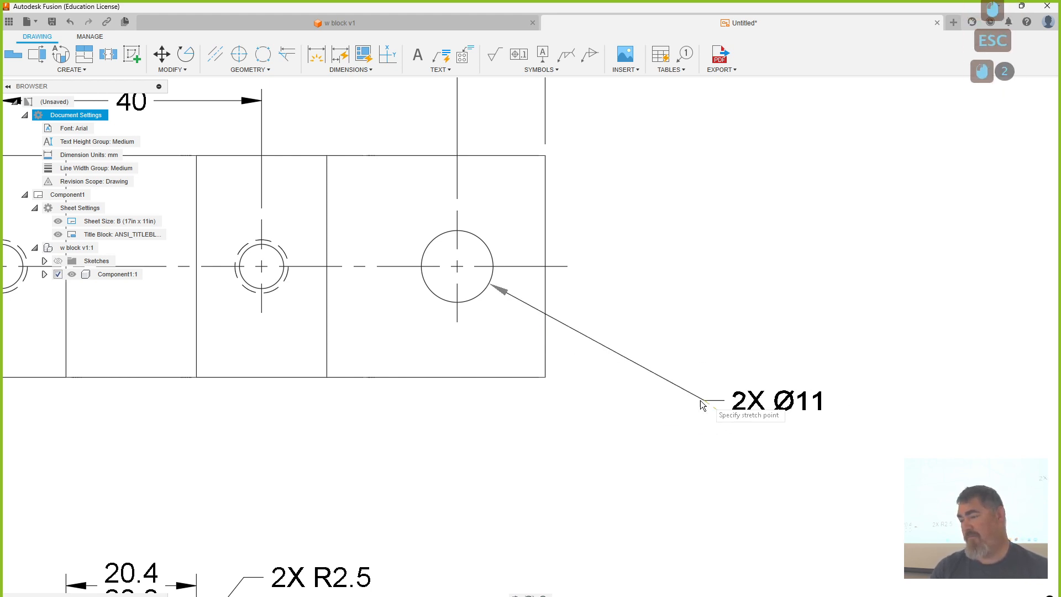
pyautogui.click(655, 403)
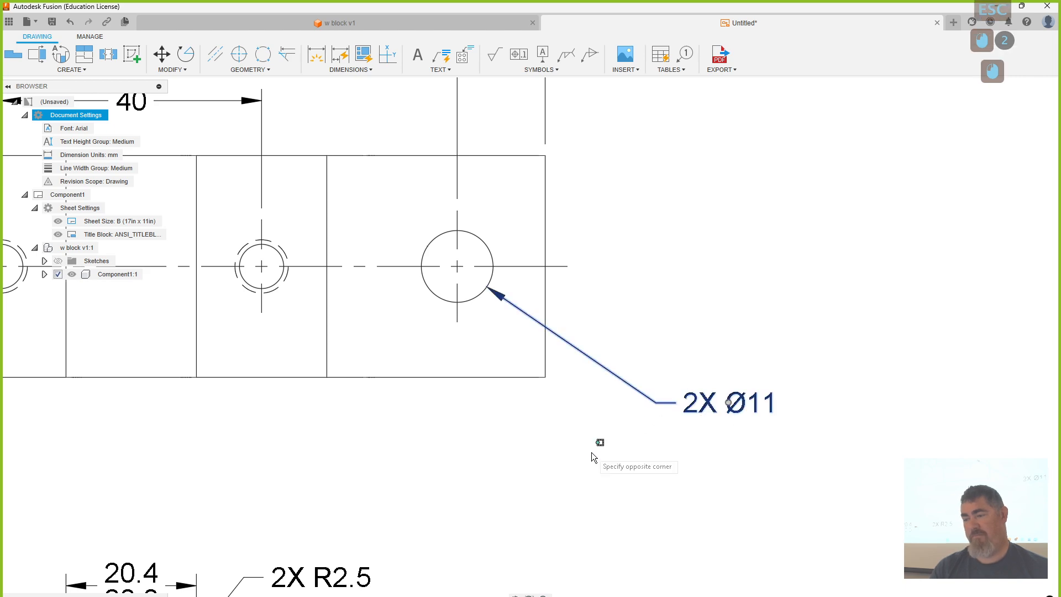
# Step: Add a hole and thread note to the left tapped hole in the top view, placing it below the view
pyautogui.scroll(-2, 698, 455)
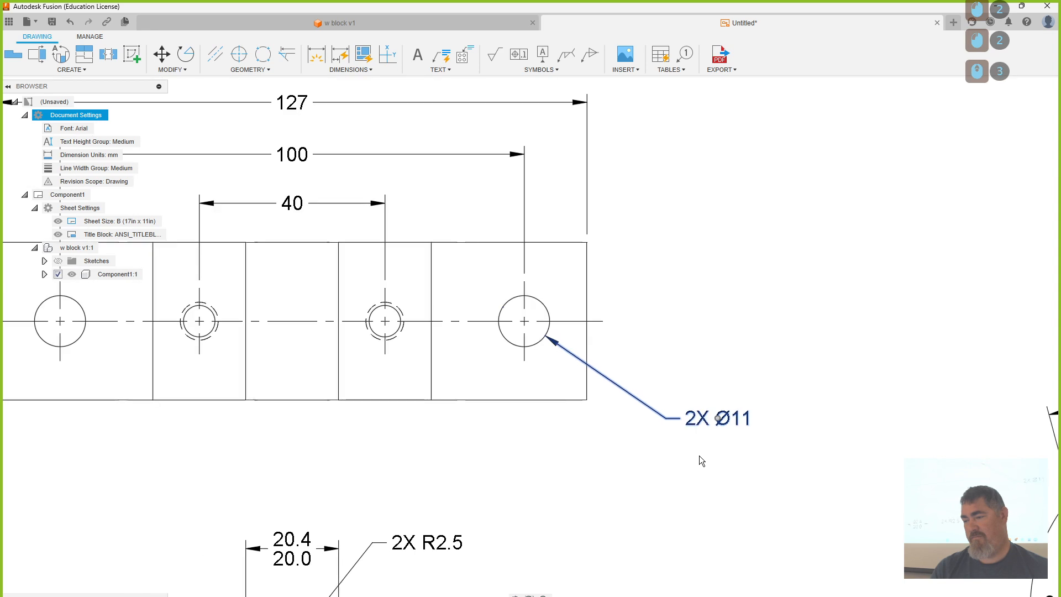
pyautogui.moveTo(534, 461); pyautogui.dragTo(617, 438, button='middle')
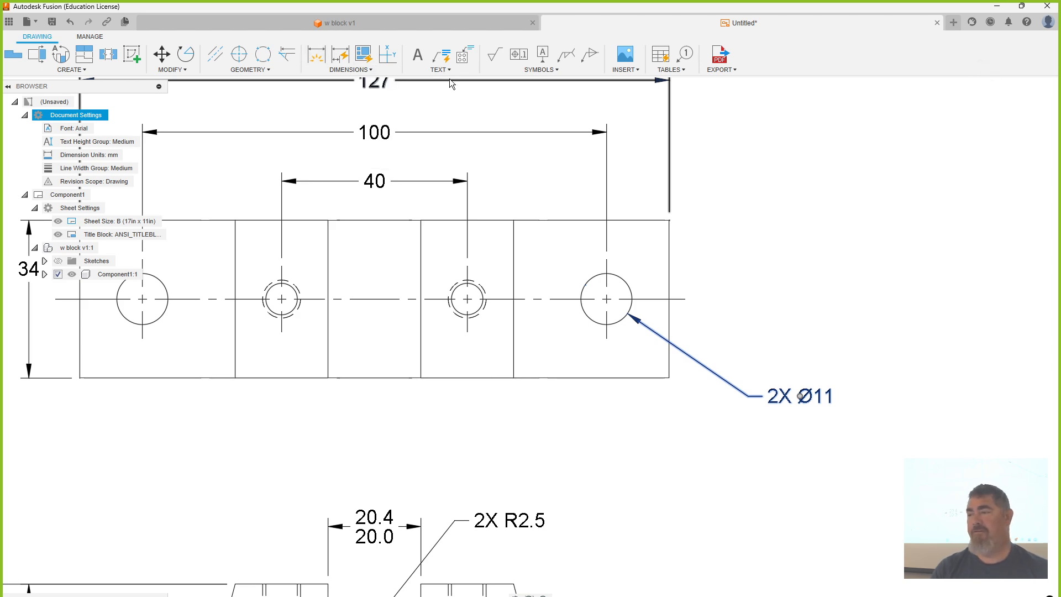
pyautogui.click(458, 57)
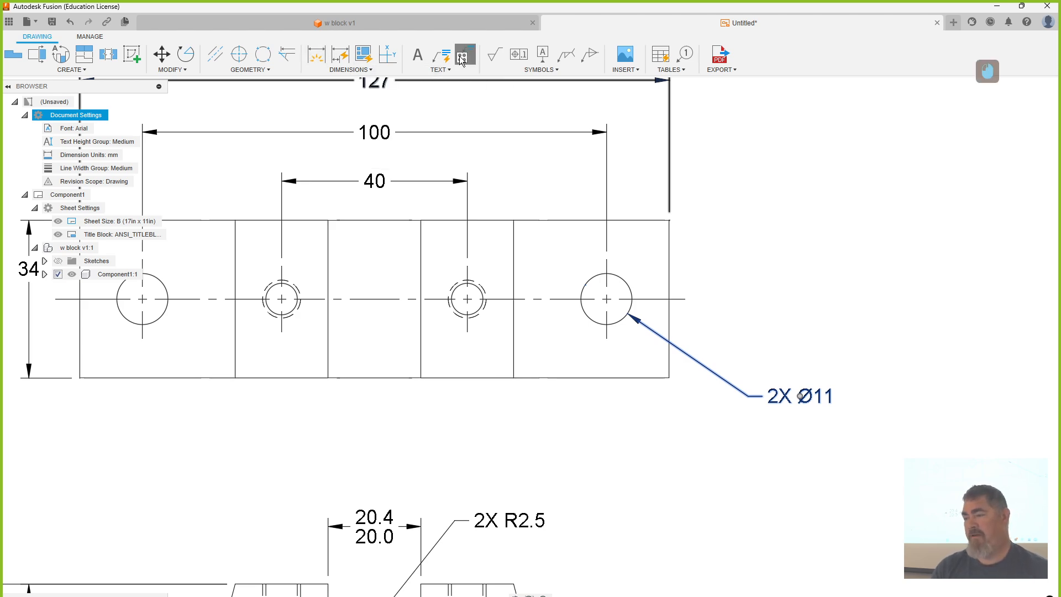
pyautogui.click(293, 315)
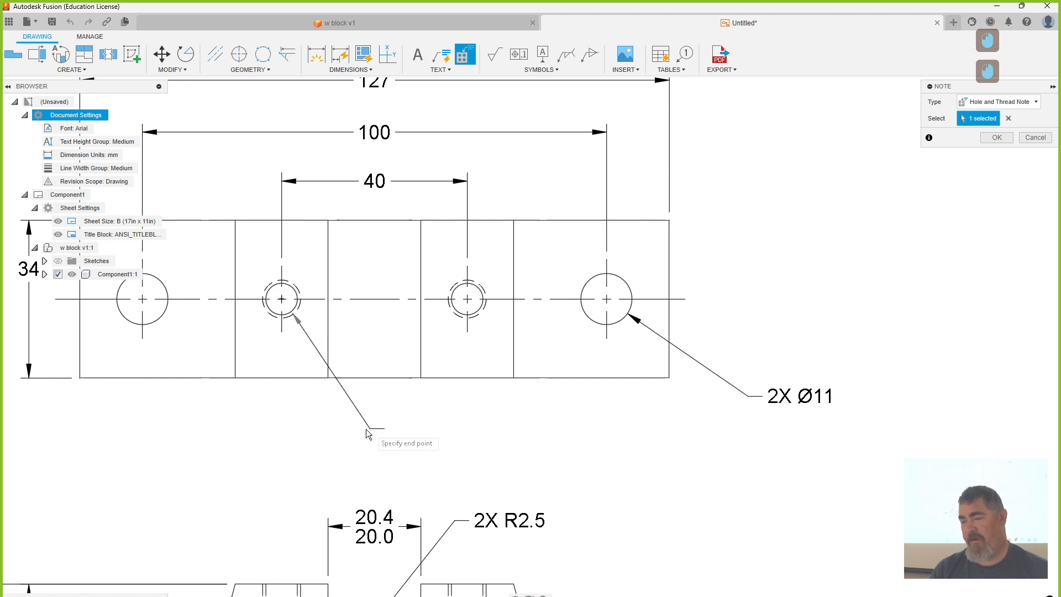
pyautogui.click(375, 414)
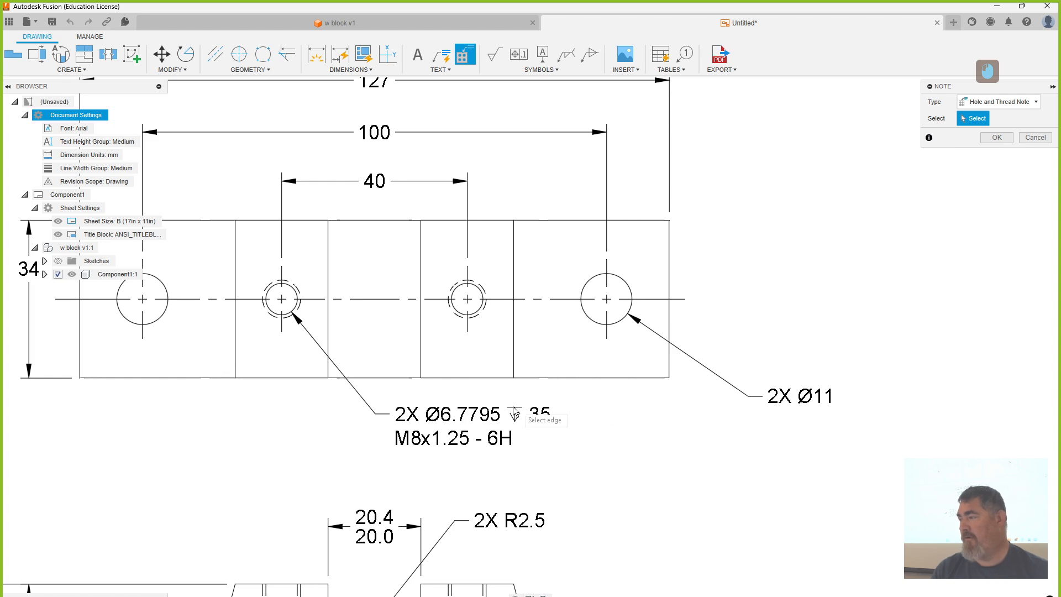
pyautogui.press('Escape')
# Step: Remove the drill diameter and depth from the left tapped hole's note, leaving it as 2X M8x1.25 - 6H on one line
pyautogui.click(448, 419)
pyautogui.doubleClick(448, 419)
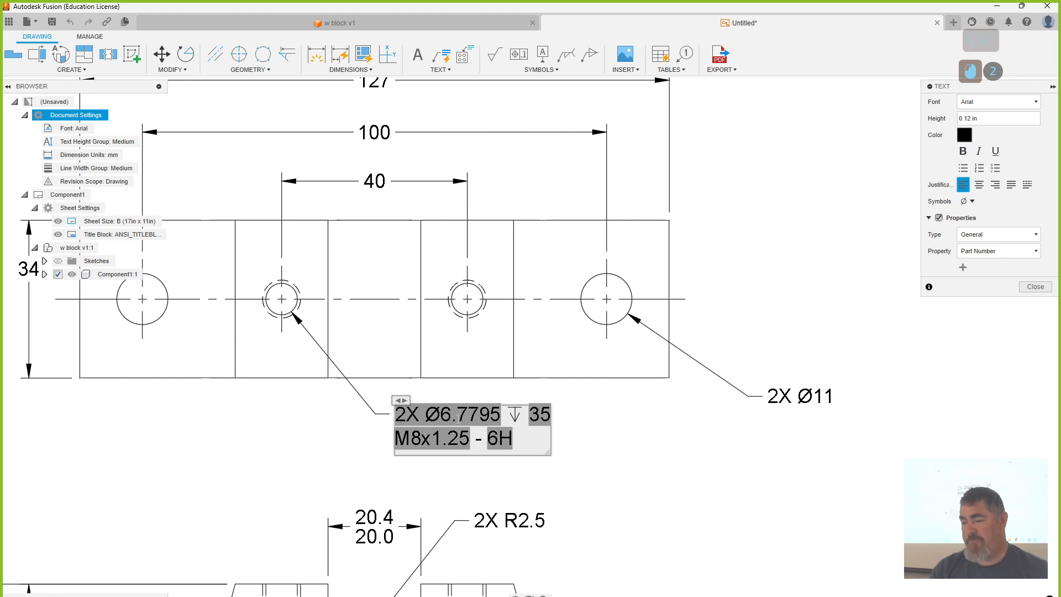
pyautogui.moveTo(425, 414); pyautogui.dragTo(452, 416)
pyautogui.press('Delete')
pyautogui.press('Delete')
pyautogui.click(431, 416)
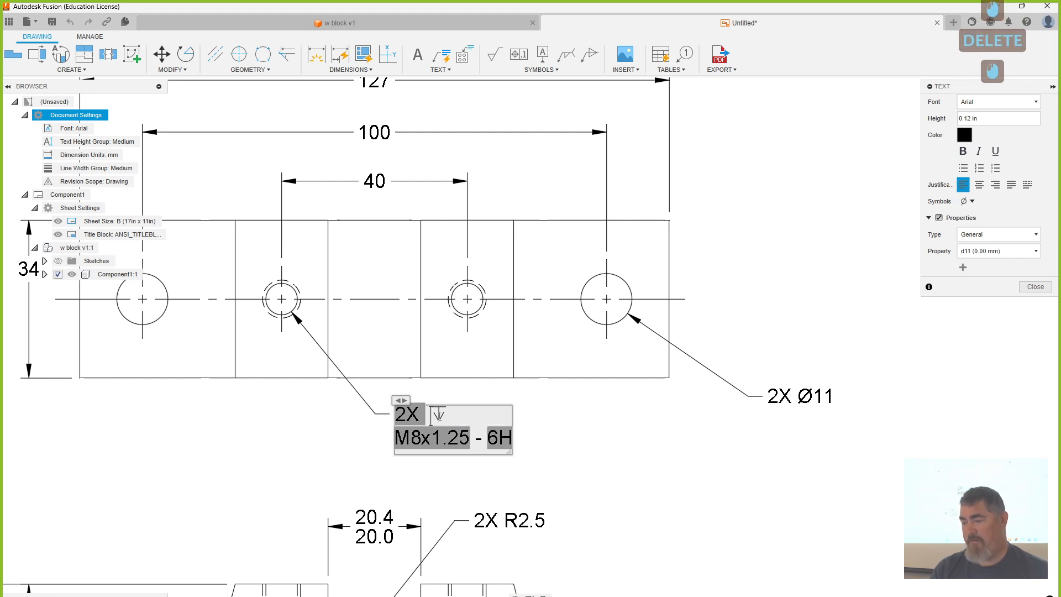
pyautogui.press('Delete')
pyautogui.click(423, 416)
pyautogui.press('Delete')
pyautogui.hotkey('ctrl', 'z')
pyautogui.hotkey('ctrl', 'z')
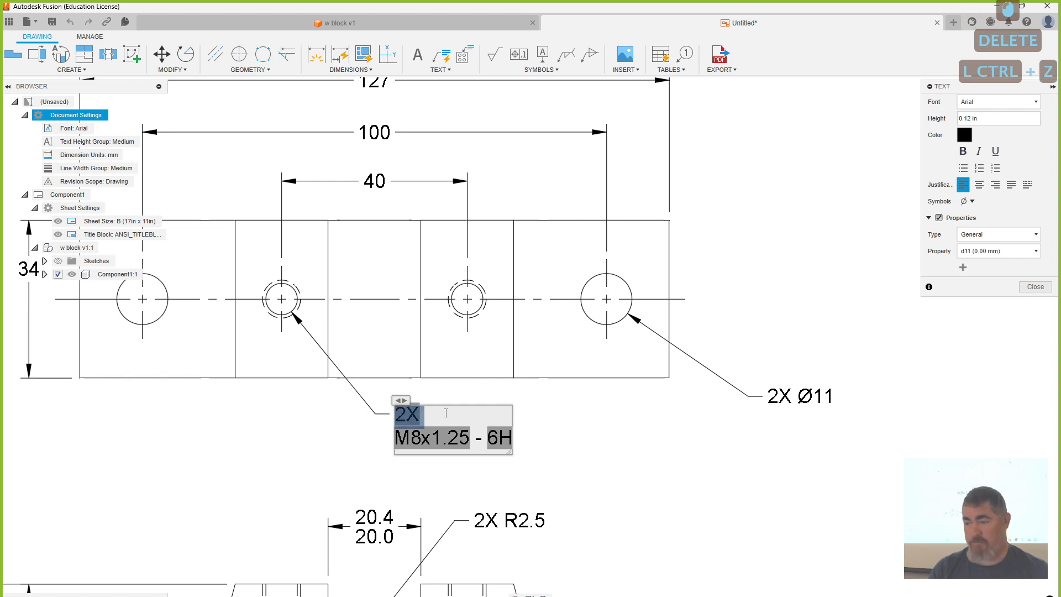
pyautogui.press('BackSpace')
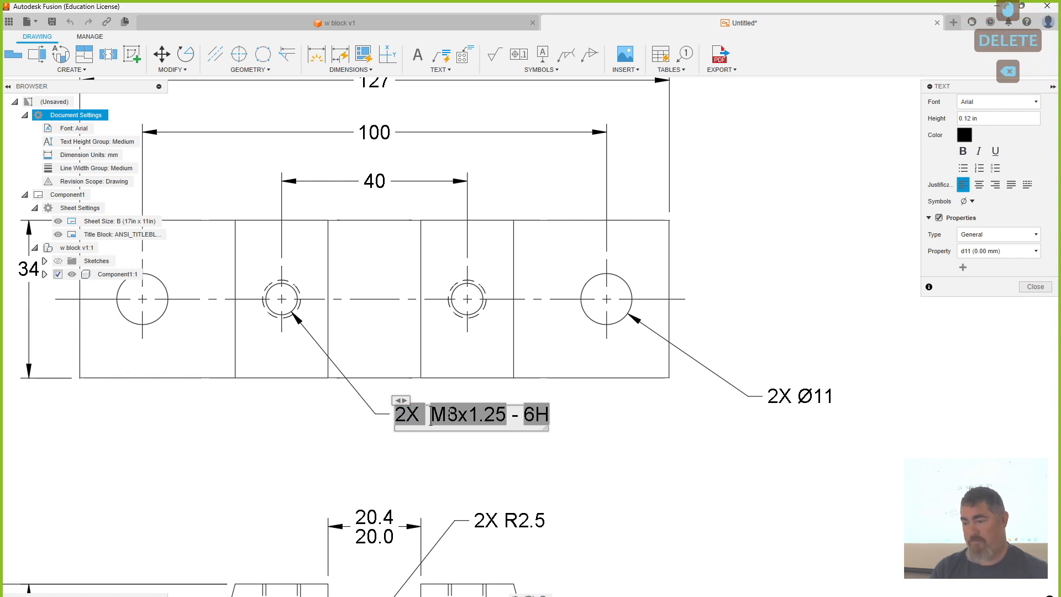
pyautogui.click(496, 471)
pyautogui.doubleClick(430, 416)
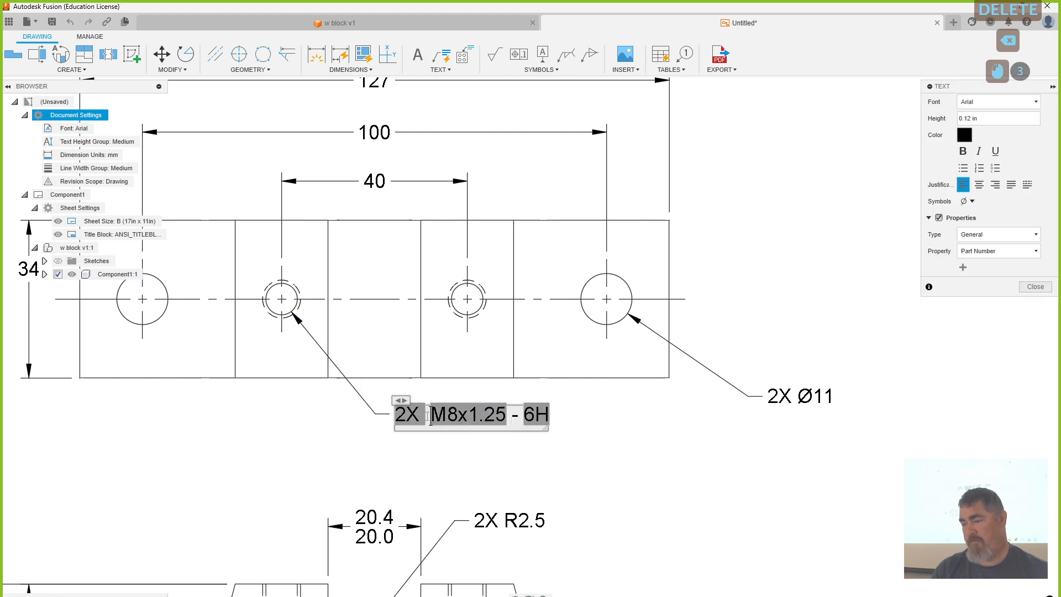
pyautogui.click(580, 448)
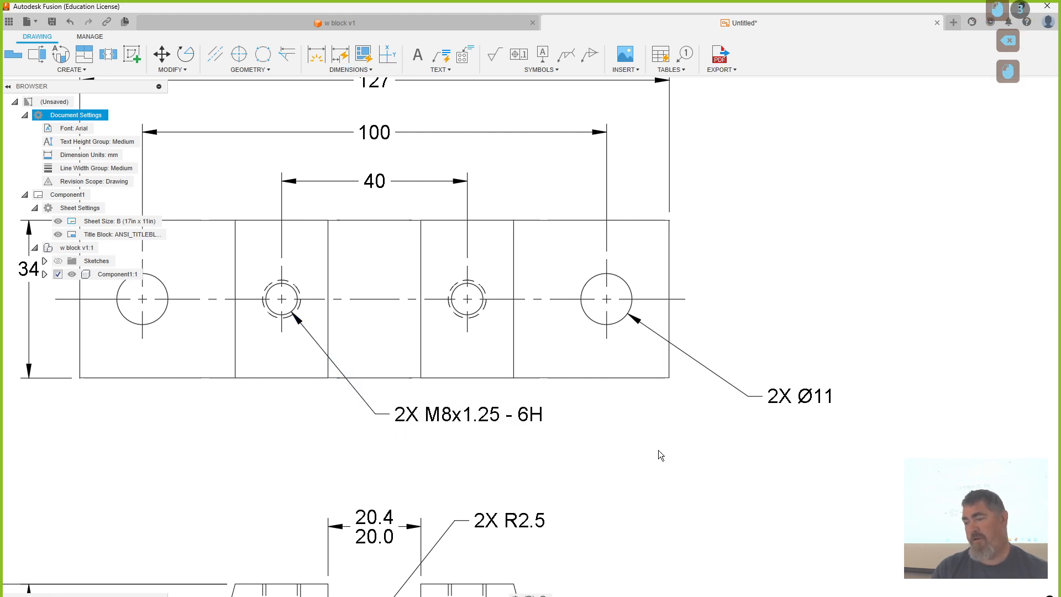
pyautogui.scroll(-3, 370, 414)
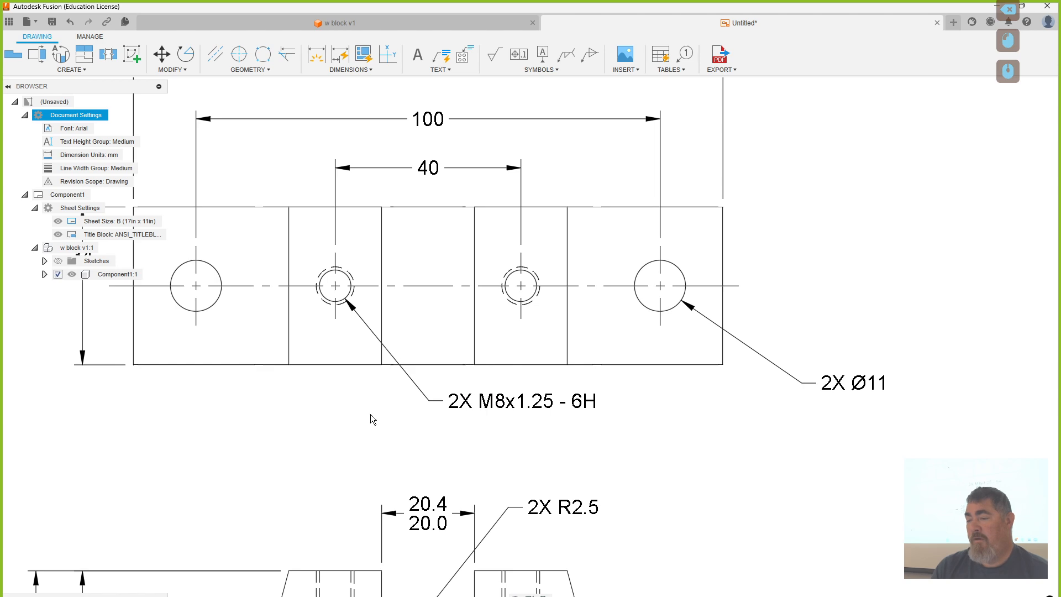
# Step: Examine the document settings for annotations, notes, tables, symbols, view defaults and automation, then close them without changes
pyautogui.click(114, 116)
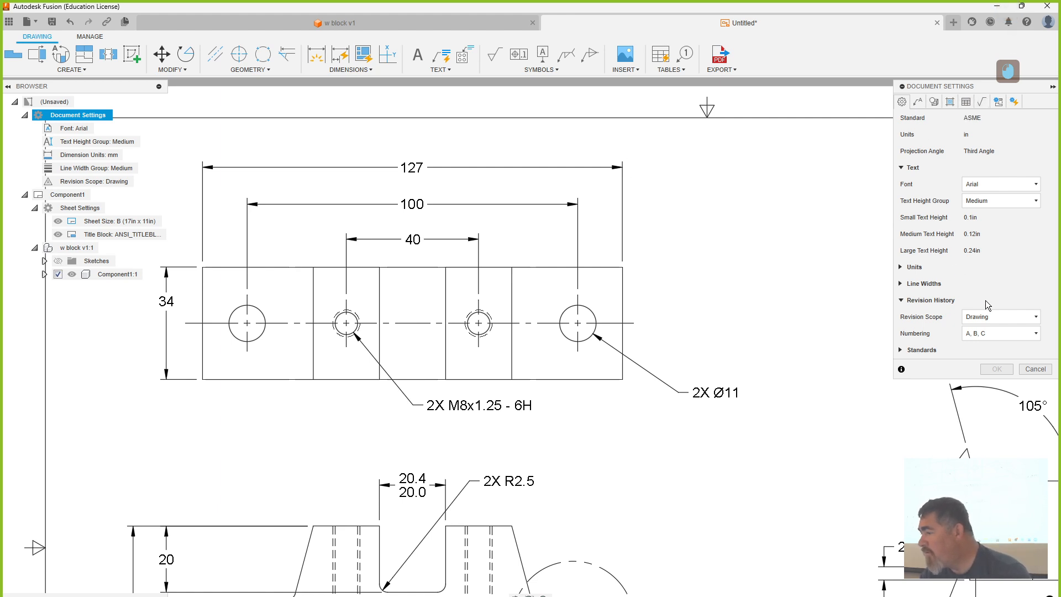
pyautogui.click(934, 103)
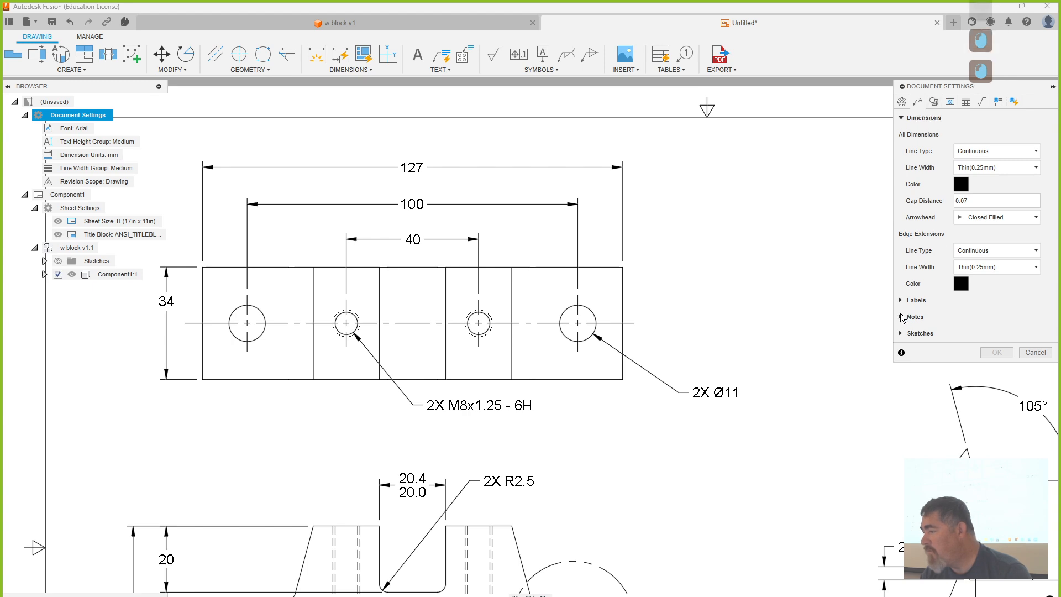
pyautogui.click(907, 316)
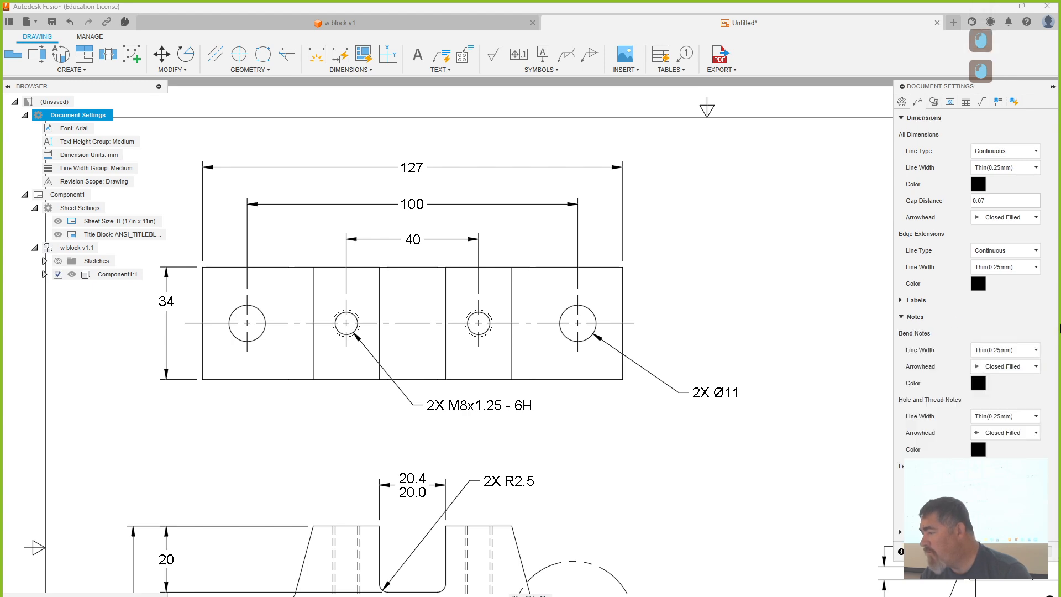
pyautogui.click(934, 101)
pyautogui.click(949, 101)
pyautogui.click(965, 102)
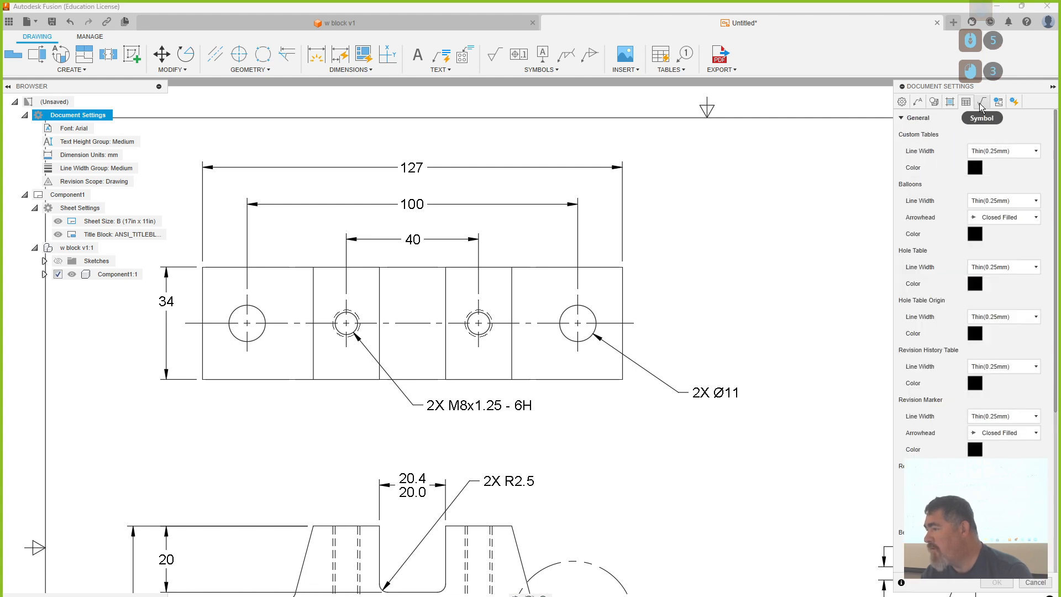
pyautogui.click(980, 104)
pyautogui.click(997, 103)
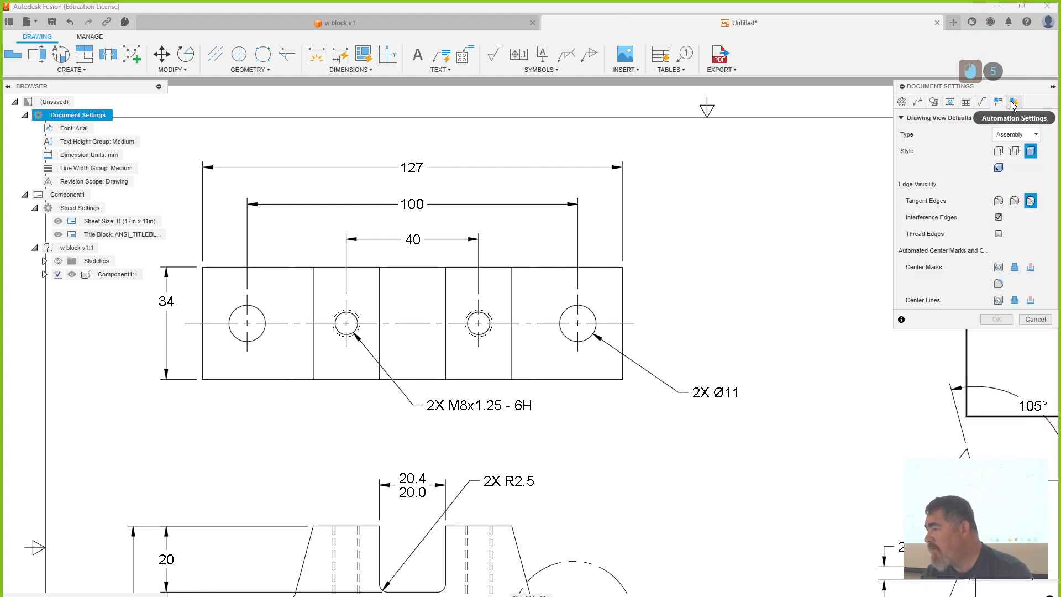
pyautogui.click(1013, 102)
pyautogui.scroll(-5, 924, 224)
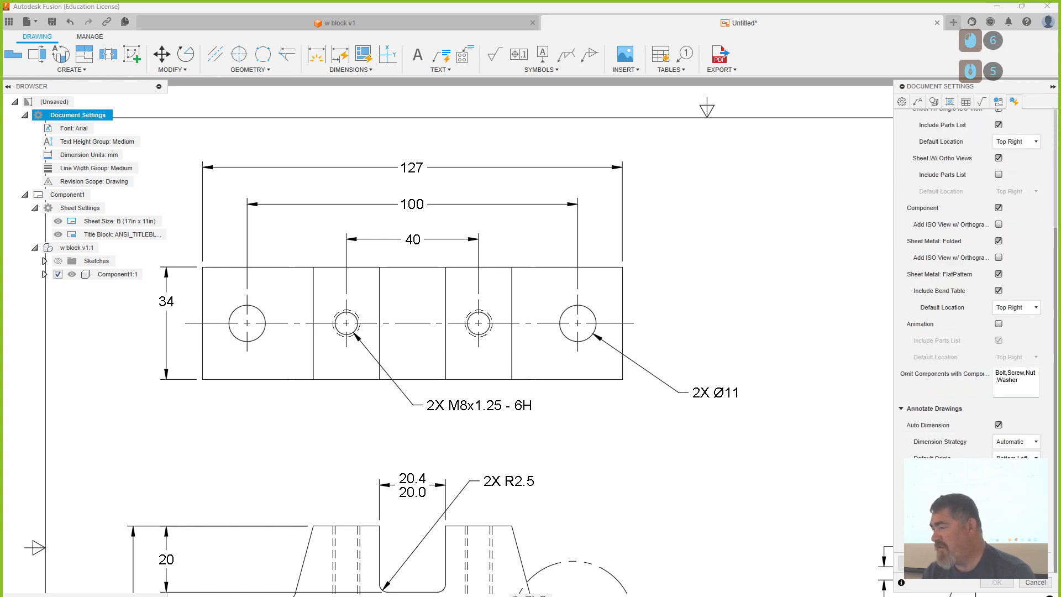
pyautogui.scroll(3, 925, 224)
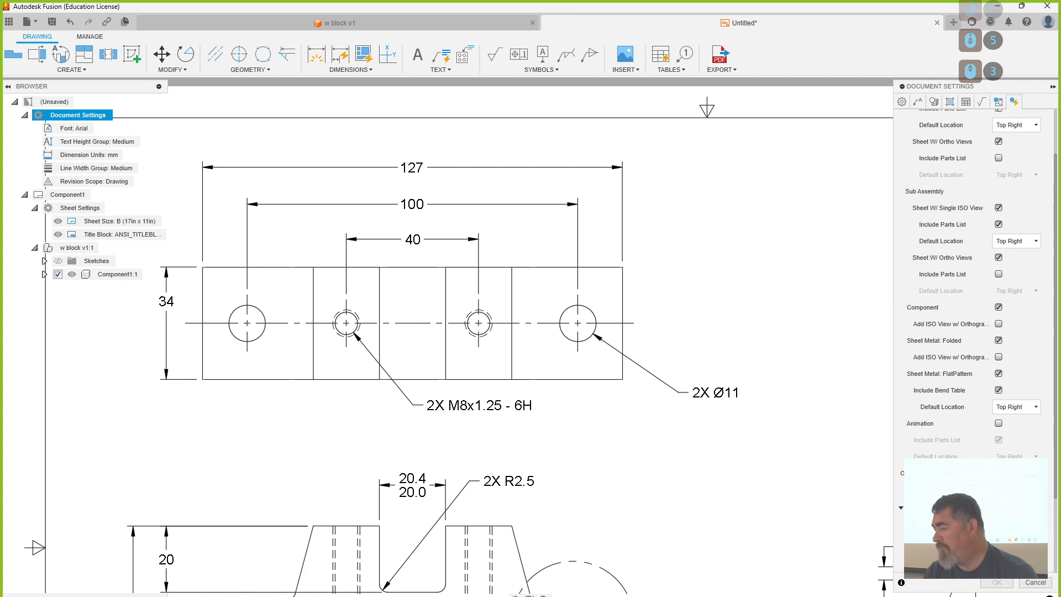
pyautogui.click(1035, 583)
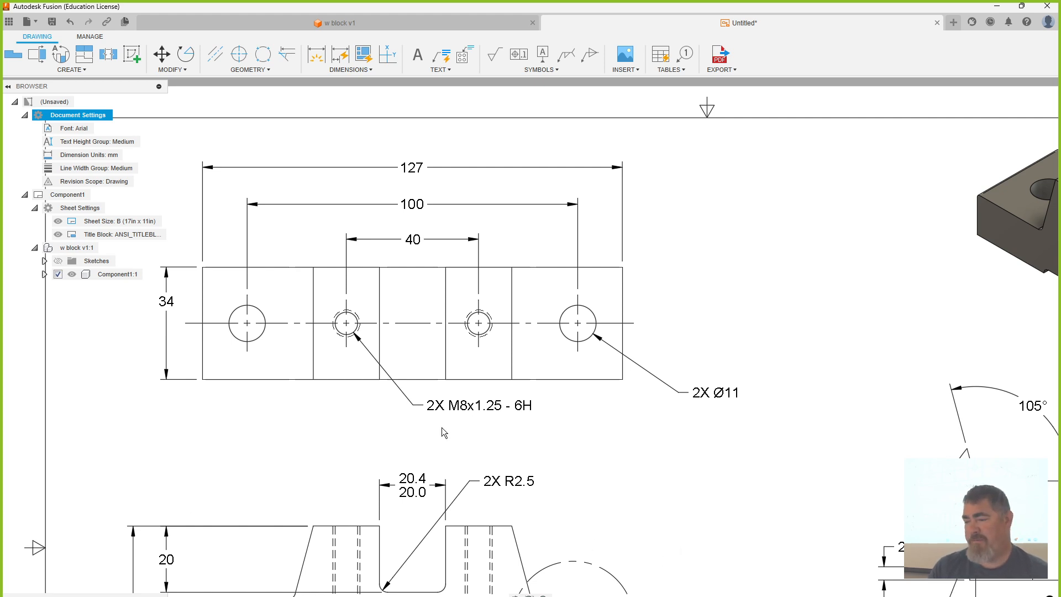
# Step: Shift the tapped hole note slightly down and to the right below the top view, leaving nothing selected
pyautogui.click(427, 409)
pyautogui.moveTo(419, 408); pyautogui.dragTo(425, 414)
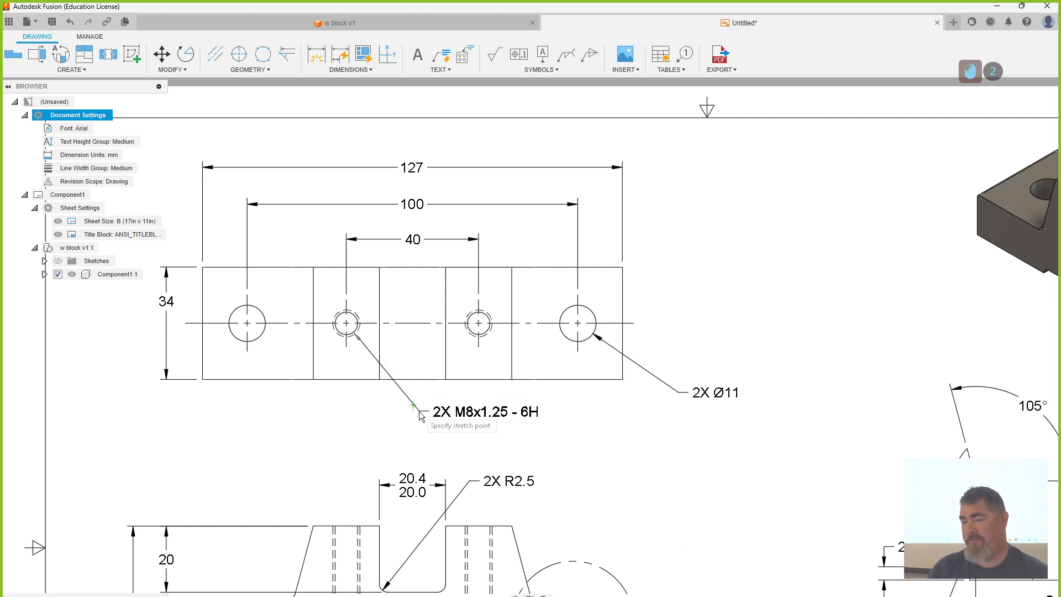
pyautogui.click(142, 296)
pyautogui.click(166, 300)
pyautogui.scroll(-3, 370, 384)
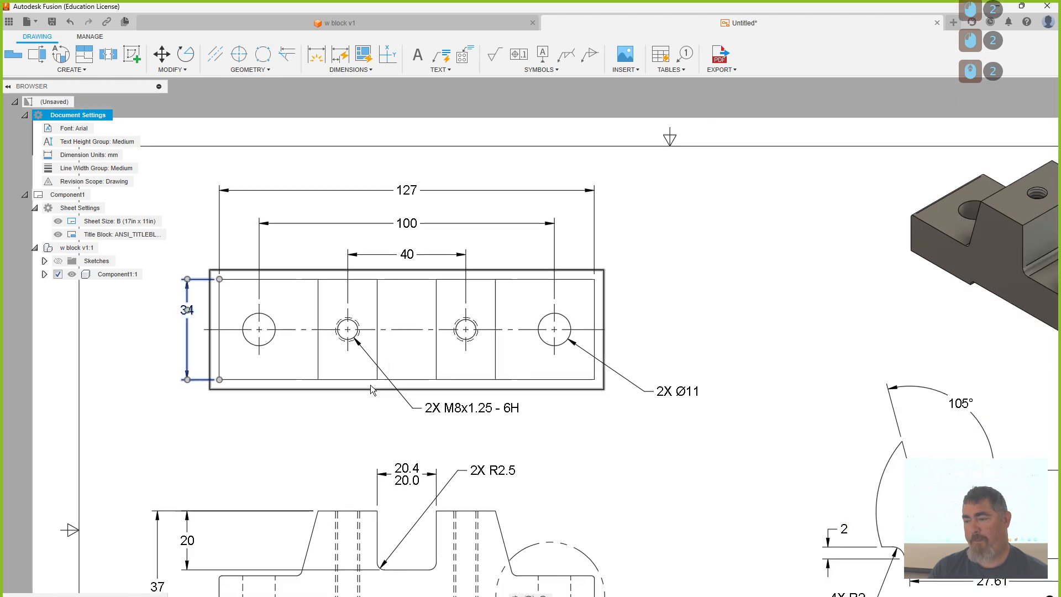
pyautogui.scroll(-3, 633, 321)
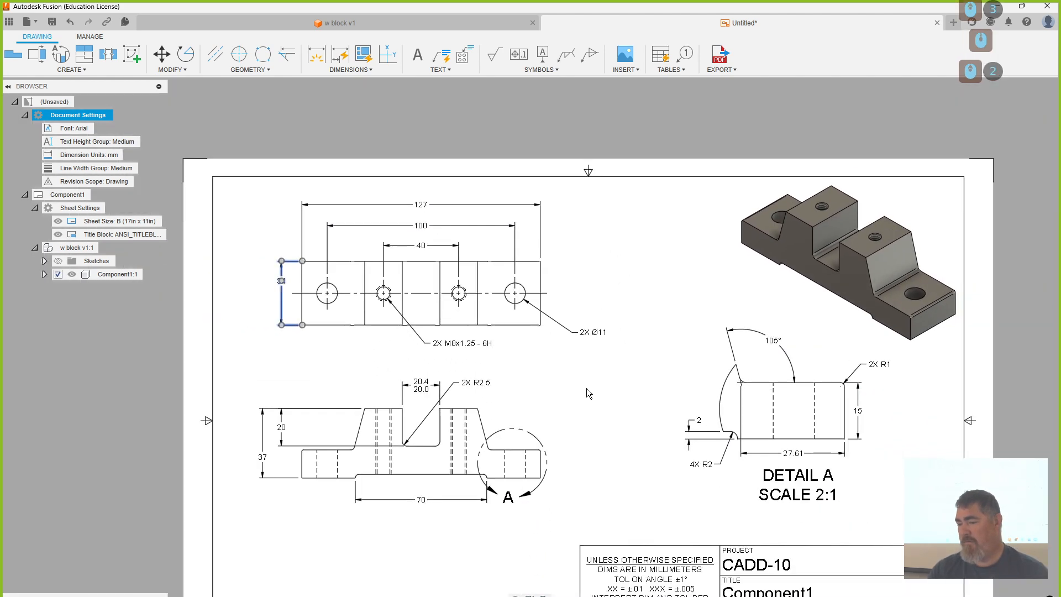
pyautogui.scroll(-2, 588, 411)
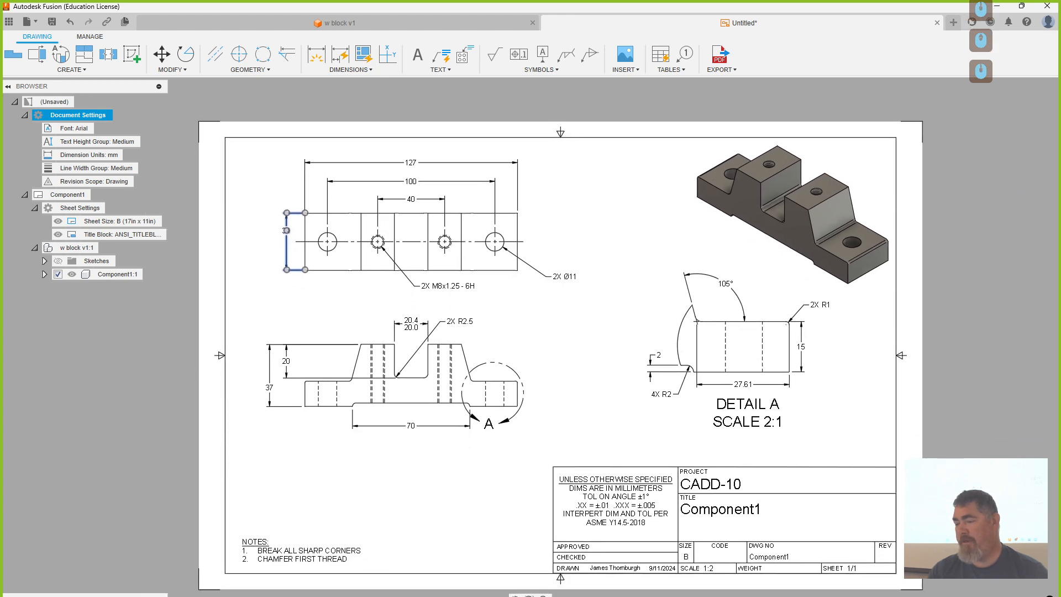
pyautogui.scroll(3, 591, 383)
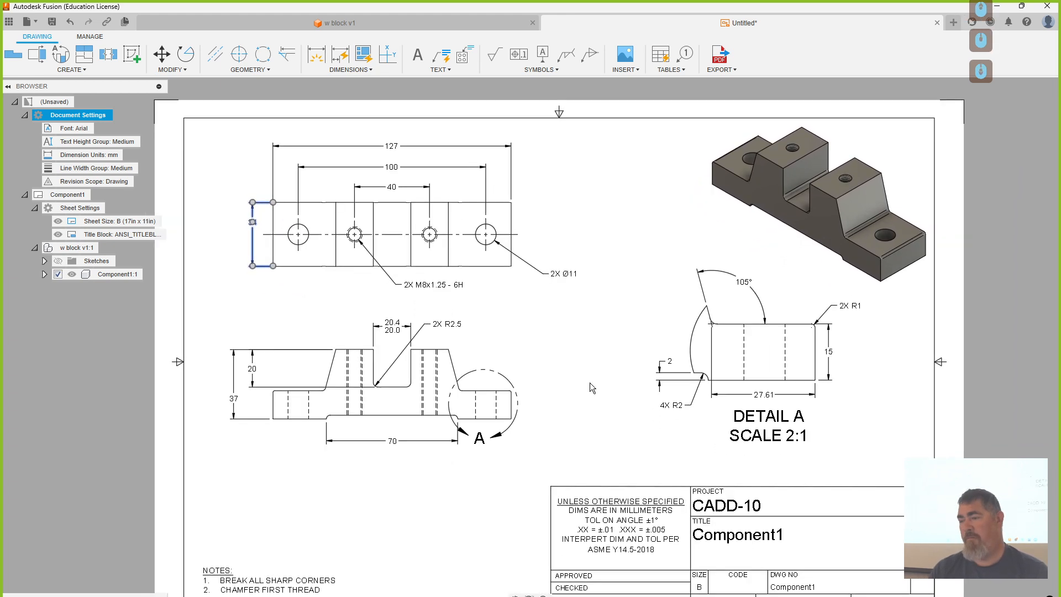
pyautogui.press('Escape')
pyautogui.click(344, 526)
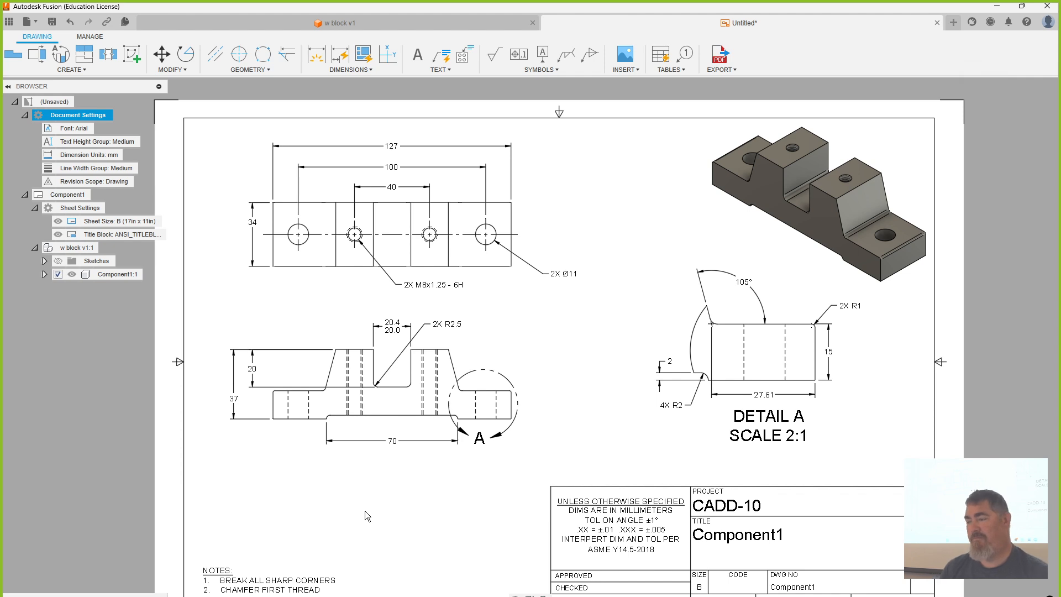
# Step: Slightly enlarge the detail A circle in the front view and move its letter to the circle's upper edge
pyautogui.click(482, 440)
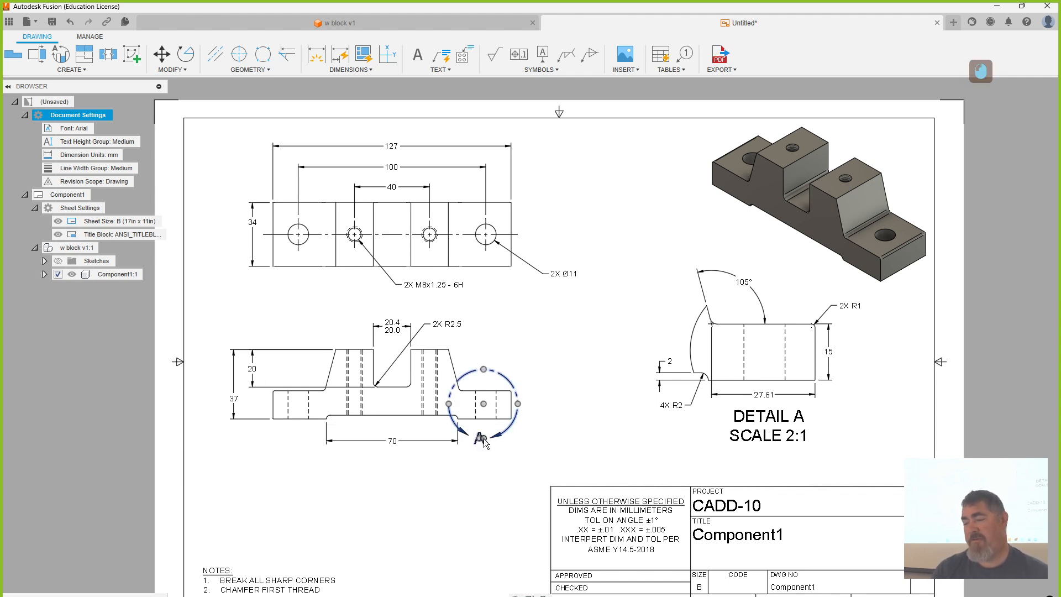
pyautogui.moveTo(483, 440); pyautogui.dragTo(480, 443)
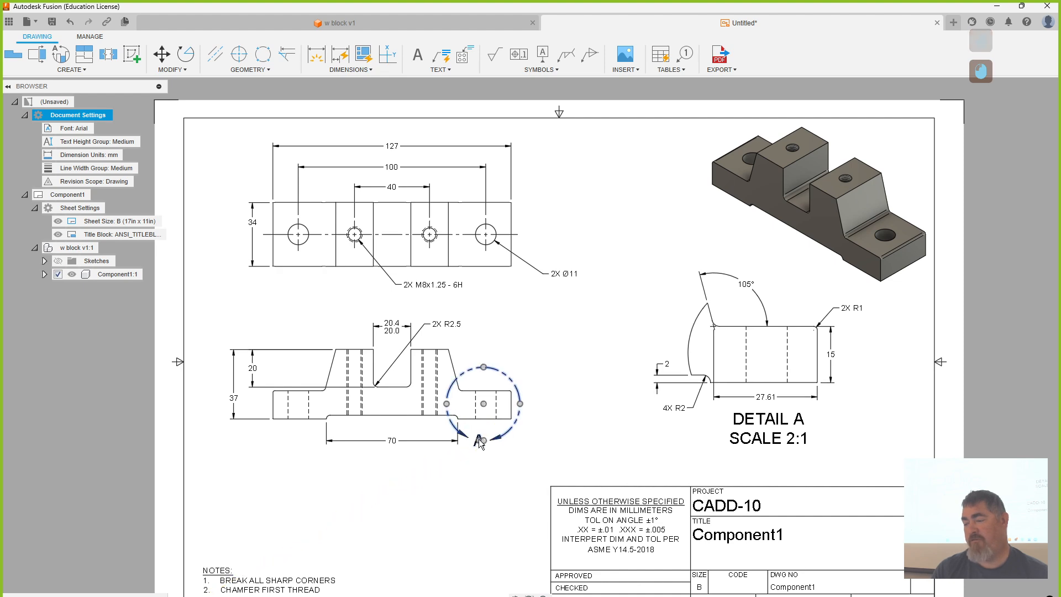
pyautogui.click(481, 442)
pyautogui.click(498, 374)
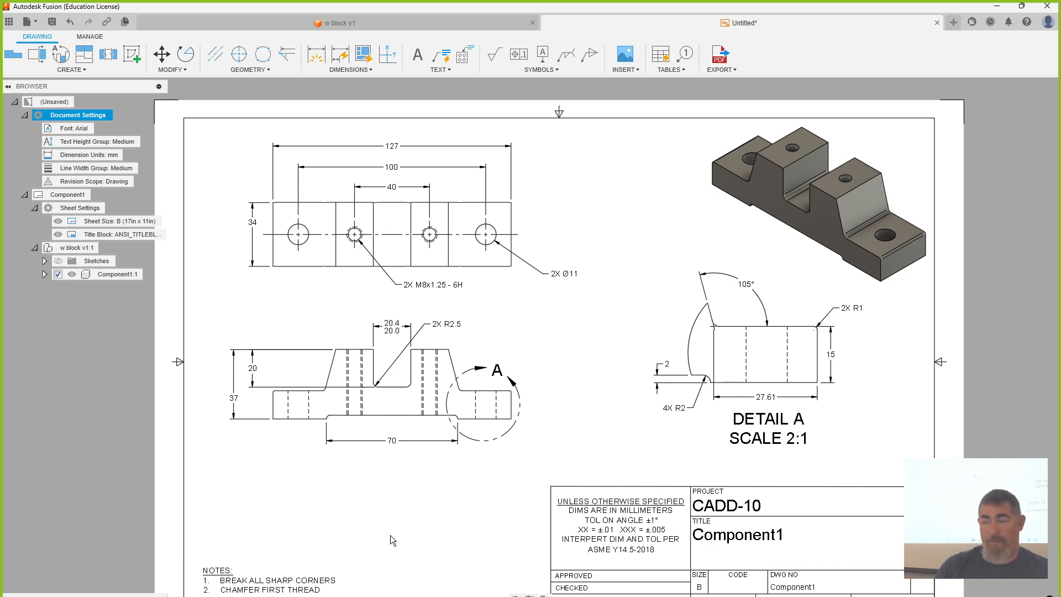
# Step: Move the 105° angle dimension closer to the part in detail view A
pyautogui.doubleClick(747, 281)
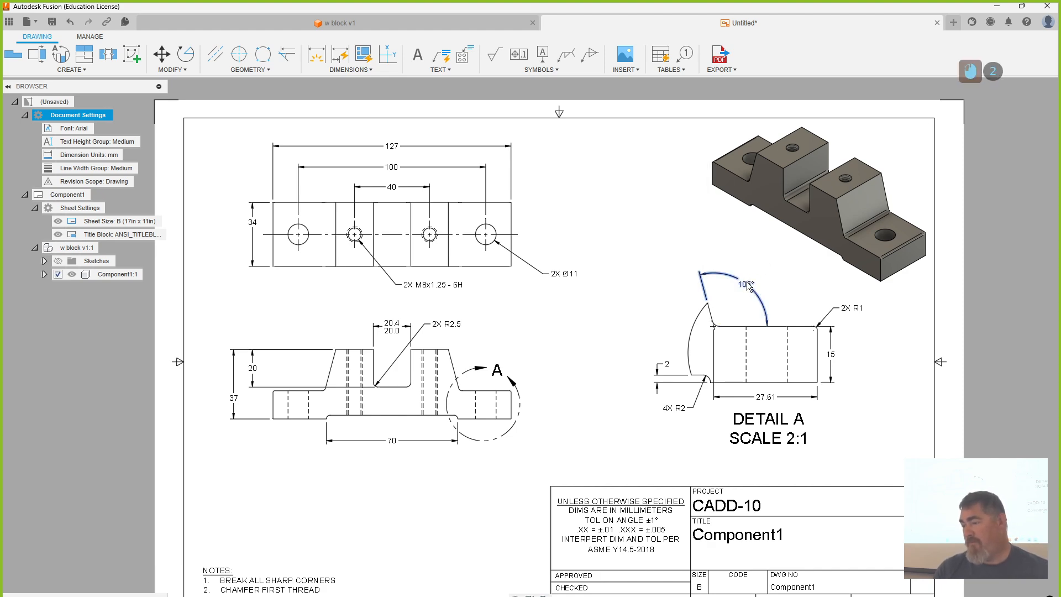
pyautogui.moveTo(747, 281); pyautogui.dragTo(739, 303)
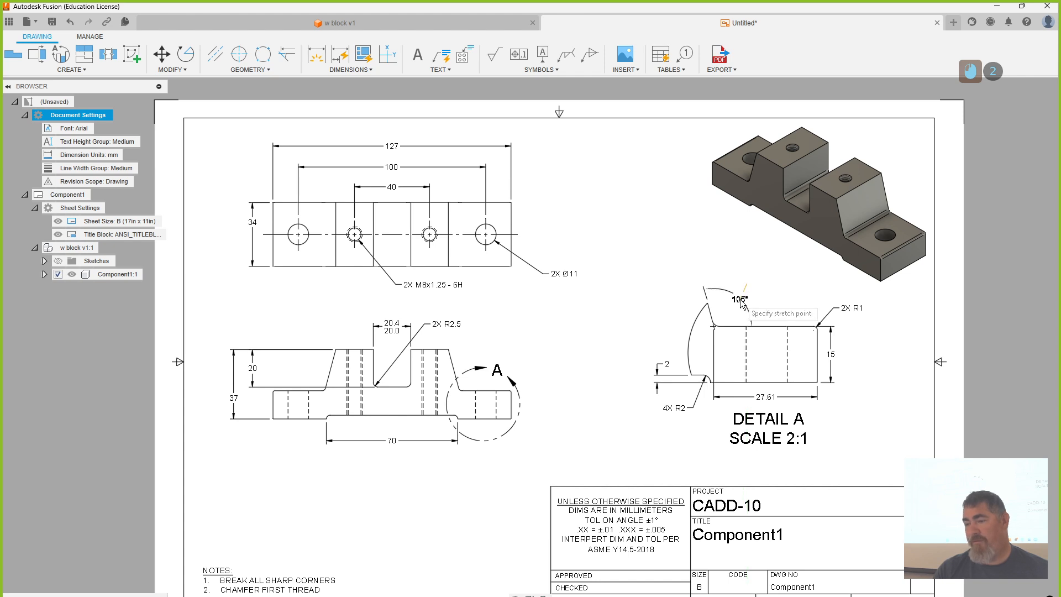
pyautogui.click(740, 303)
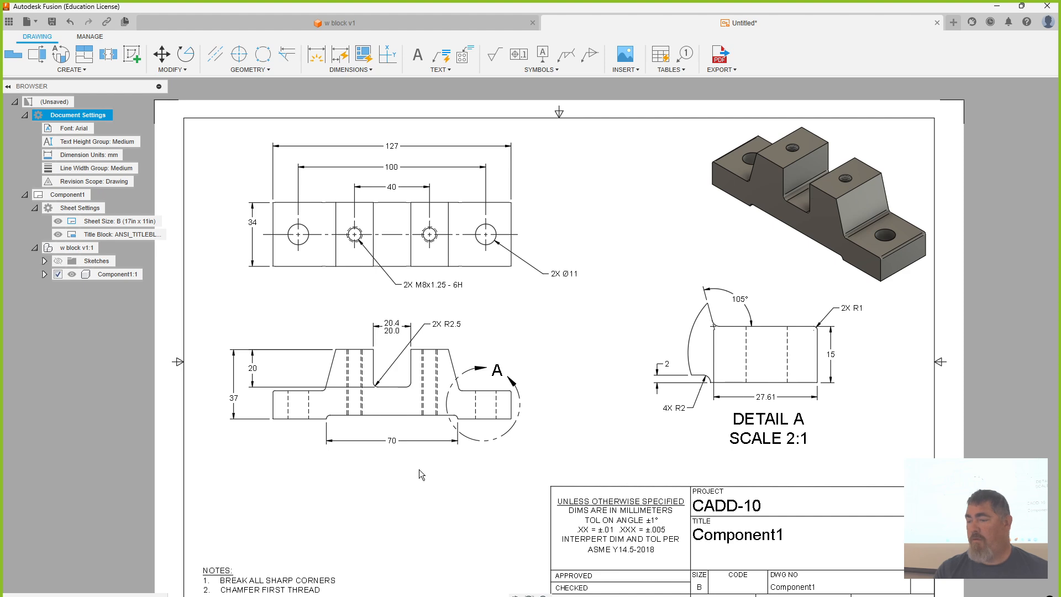
# Step: Switch to the Snipping Tool and compare the reference drawing's dimensions and hole callouts with the finished sheet
pyautogui.scroll(1, 419, 474)
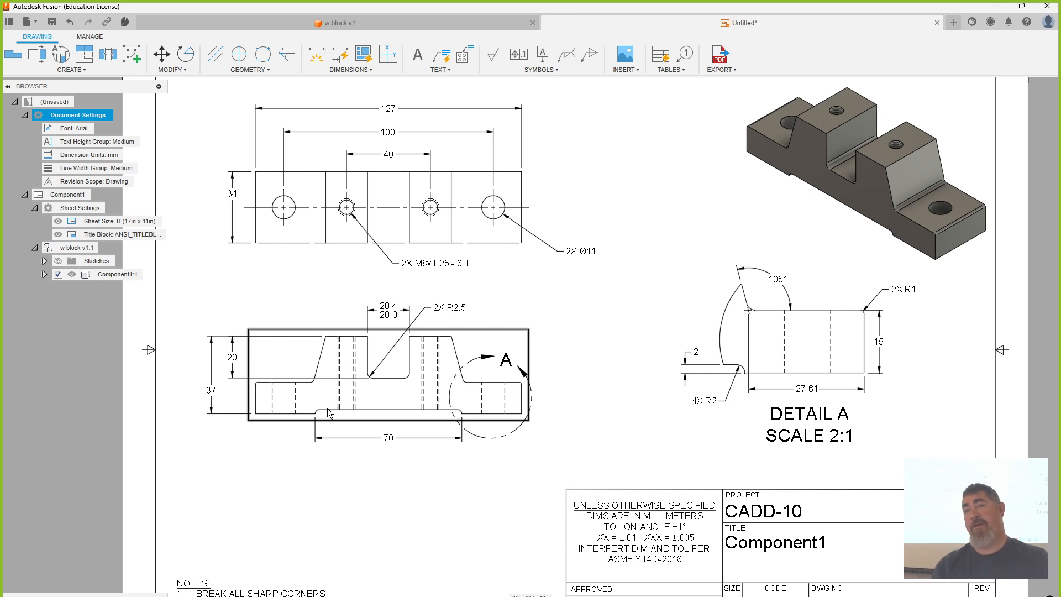
pyautogui.click(399, 526)
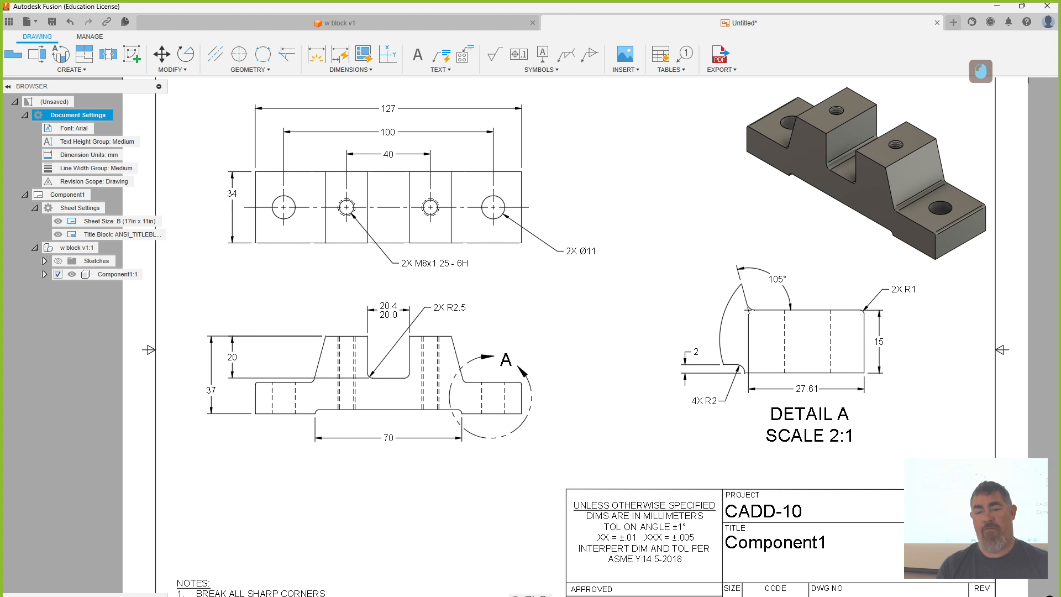
pyautogui.click(354, 594)
pyautogui.moveTo(275, 182); pyautogui.dragTo(545, 128)
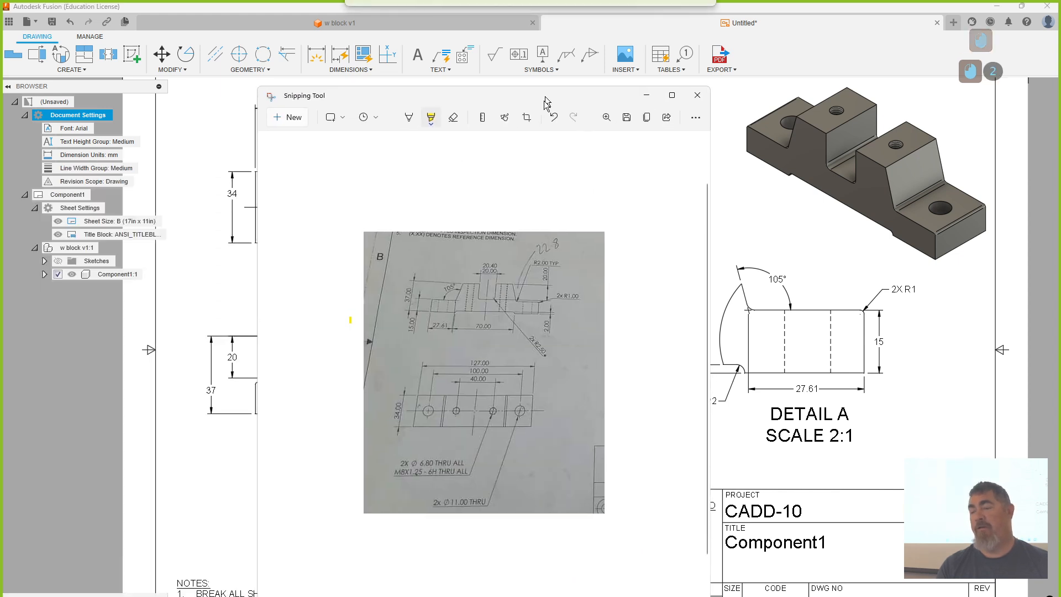
pyautogui.keyDown('ctrl'); pyautogui.scroll(5, 460, 408); pyautogui.keyUp('ctrl')
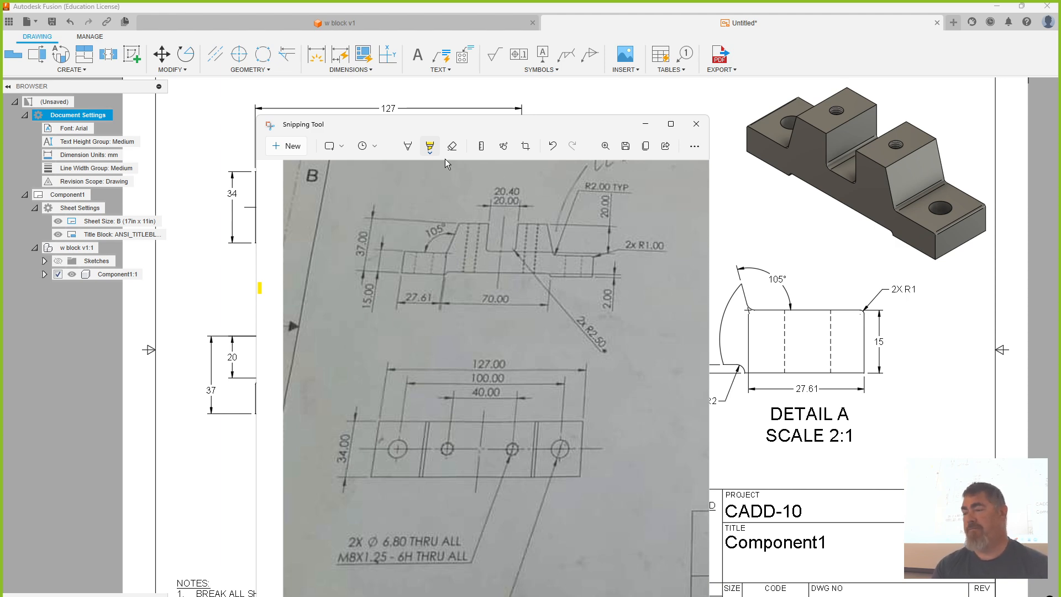
pyautogui.moveTo(462, 127); pyautogui.dragTo(492, 0)
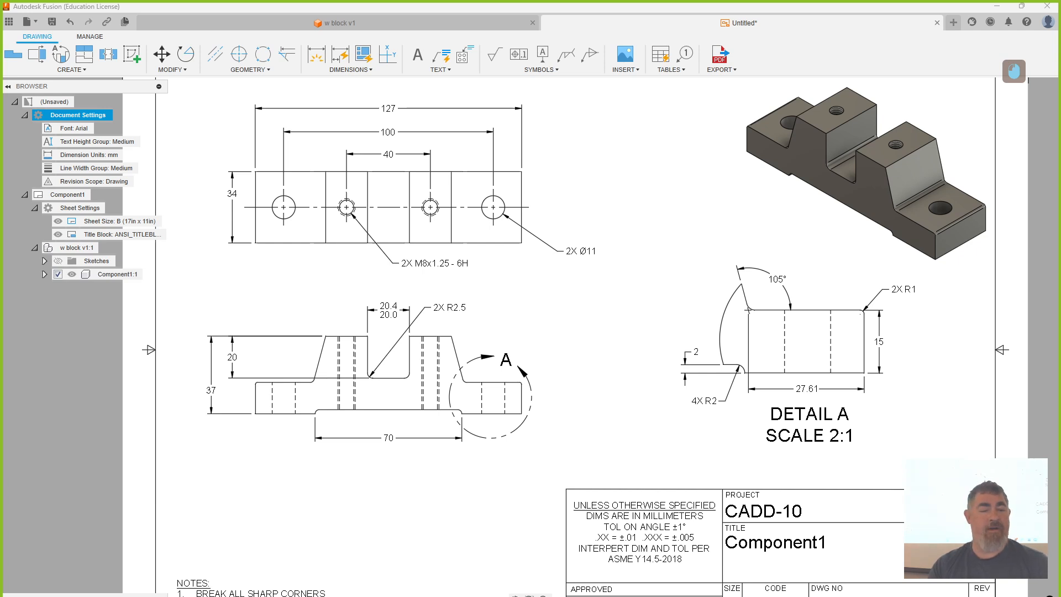
pyautogui.press('ctrl')
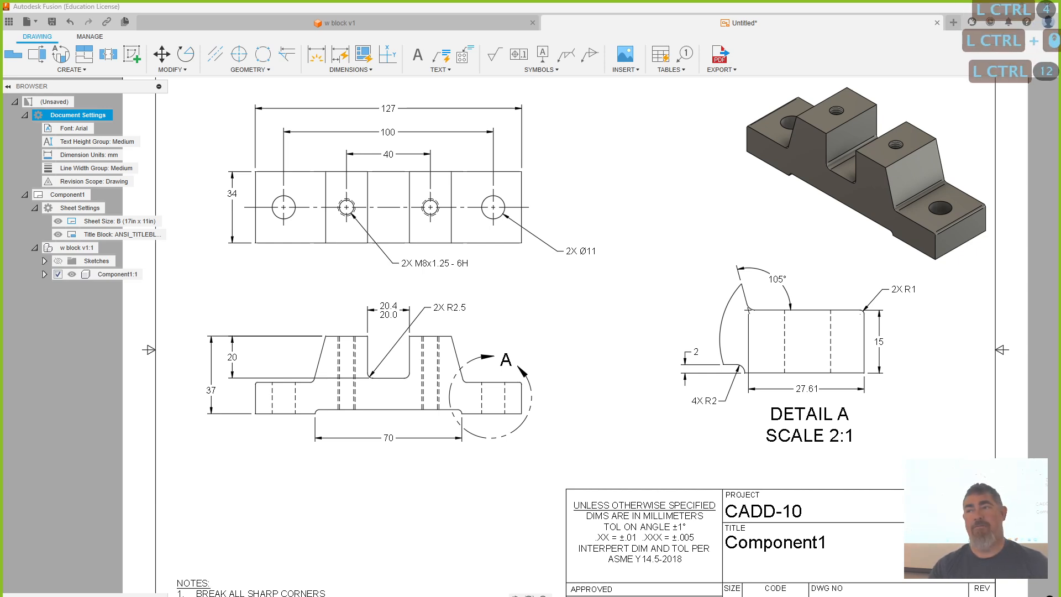
pyautogui.press('ctrl')
pyautogui.press('ctrl')
pyautogui.press('ctrl')
pyautogui.press('ctrl')
pyautogui.press('ctrl')
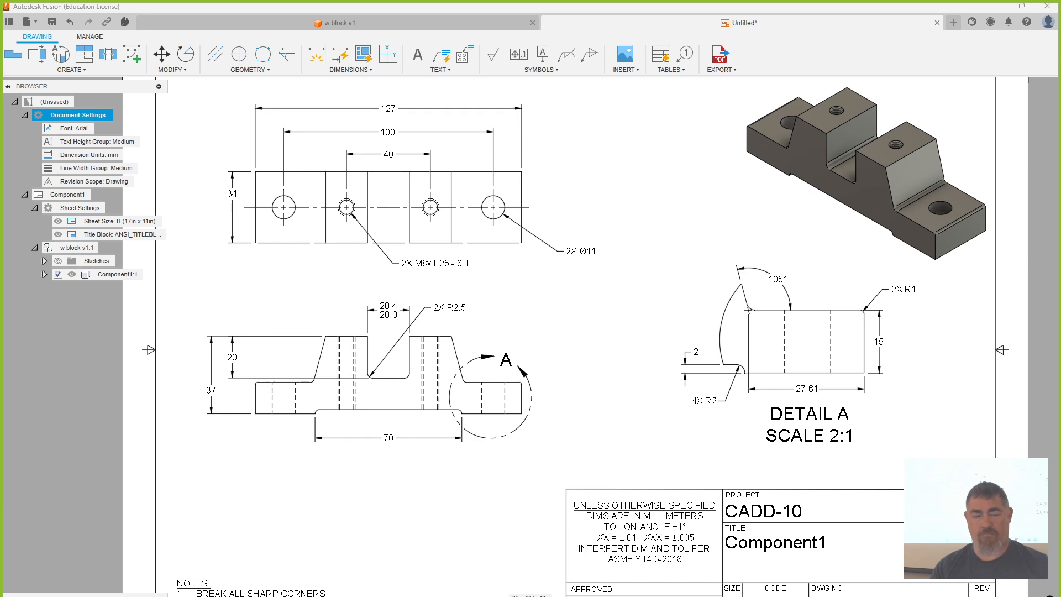
pyautogui.moveTo(383, 496)
pyautogui.mouseDown(button='middle')
pyautogui.moveTo(404, 521)
pyautogui.moveTo(379, 494)
pyautogui.mouseUp(button='middle')
pyautogui.scroll(-2, 400, 523)
pyautogui.scroll(-2, 379, 502)
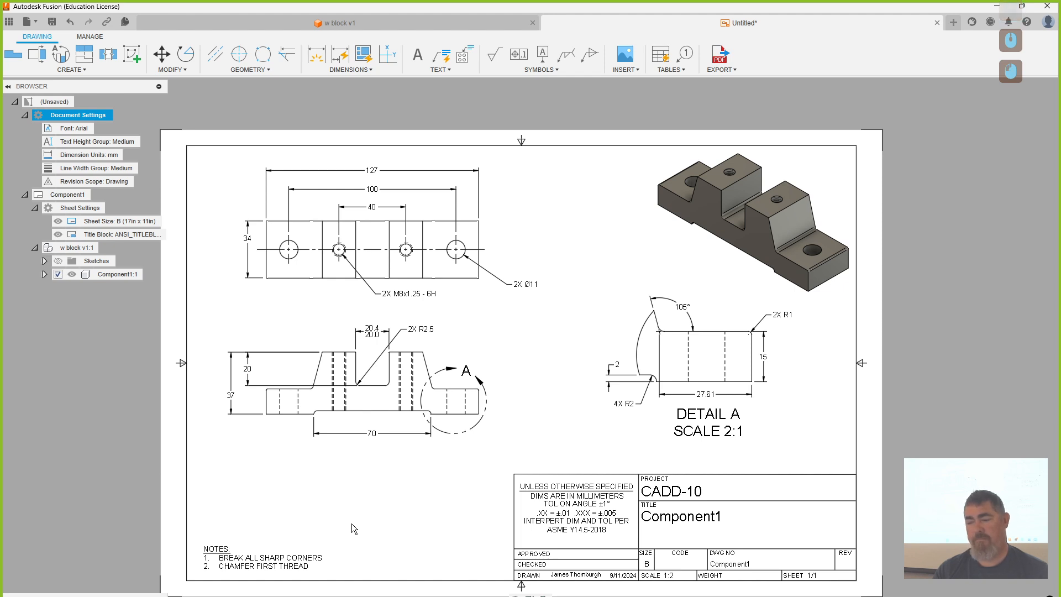
# Step: Check the front view's scale and reset the title block properties until the sheet scale reads 1:1
pyautogui.doubleClick(676, 584)
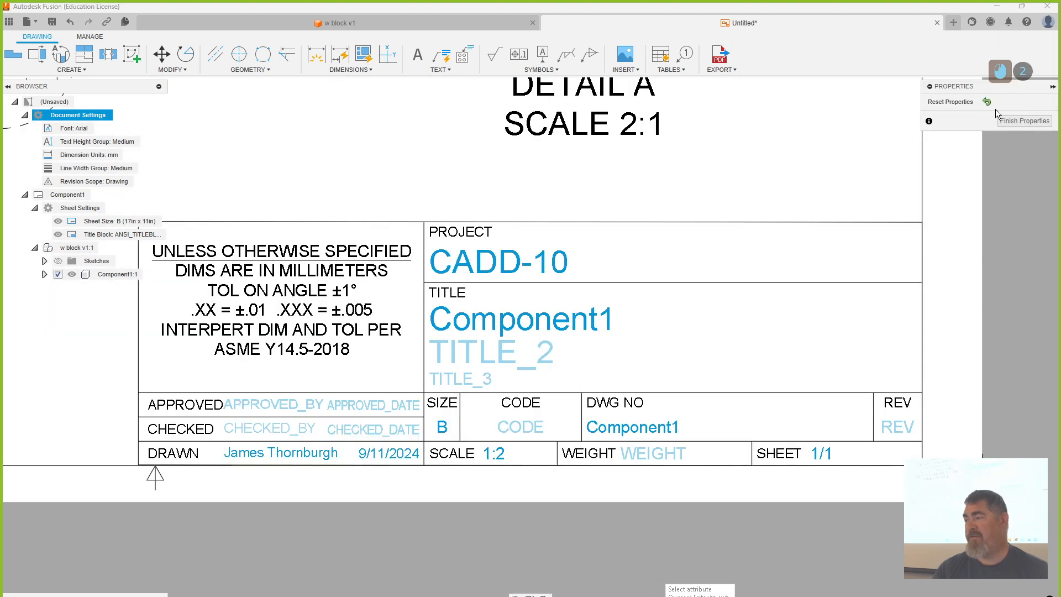
pyautogui.click(988, 102)
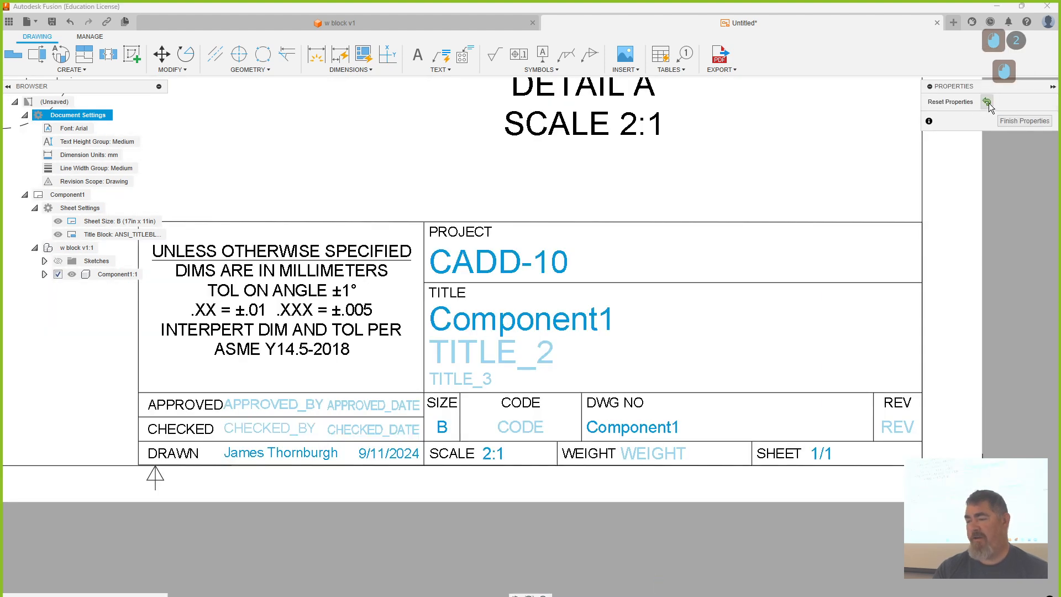
pyautogui.click(1021, 121)
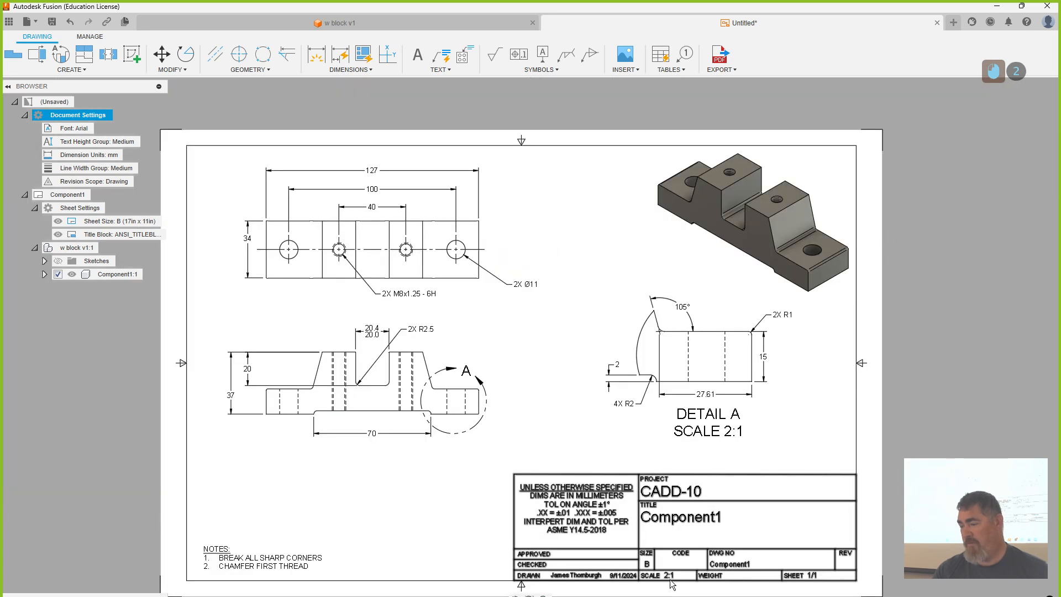
pyautogui.doubleClick(356, 417)
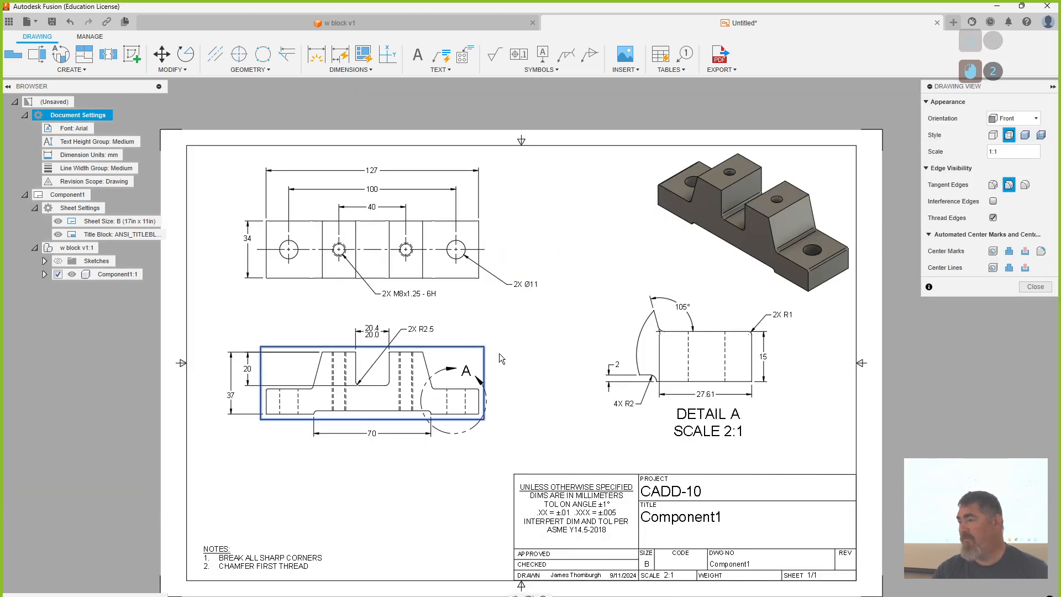
pyautogui.click(1035, 287)
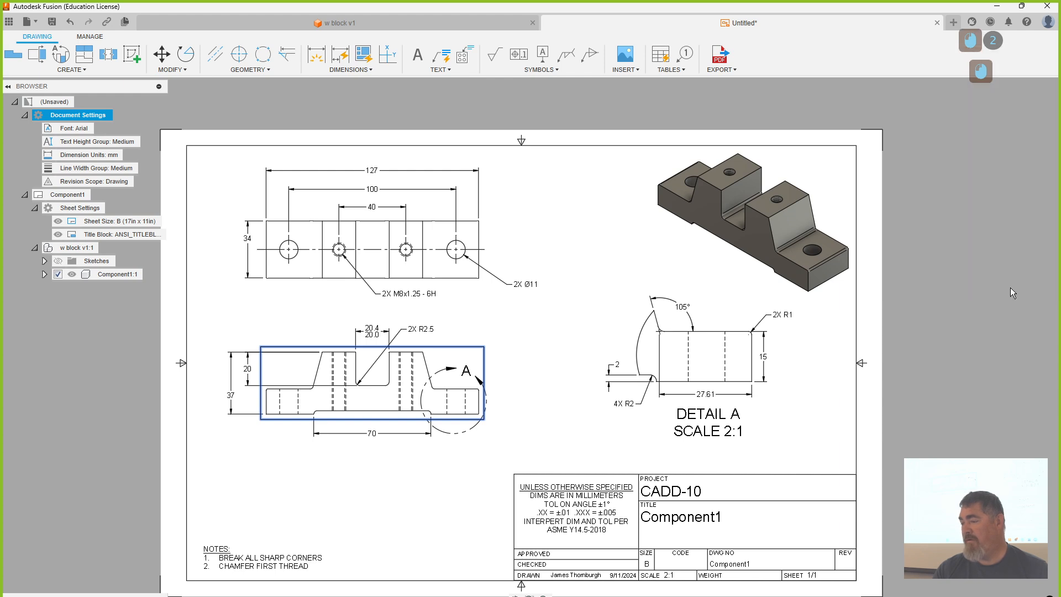
pyautogui.doubleClick(674, 573)
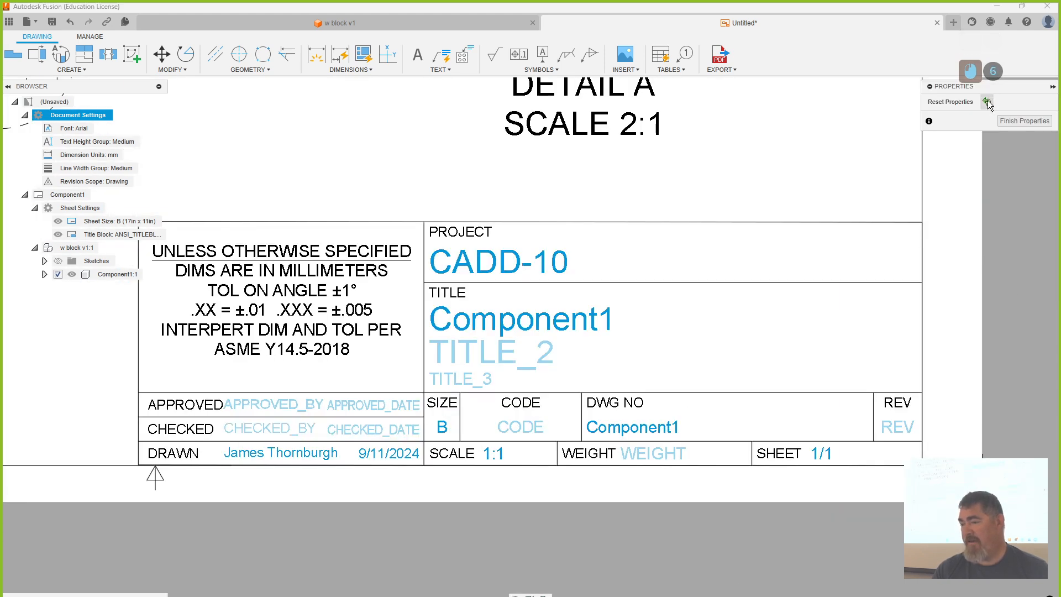
pyautogui.click(1024, 120)
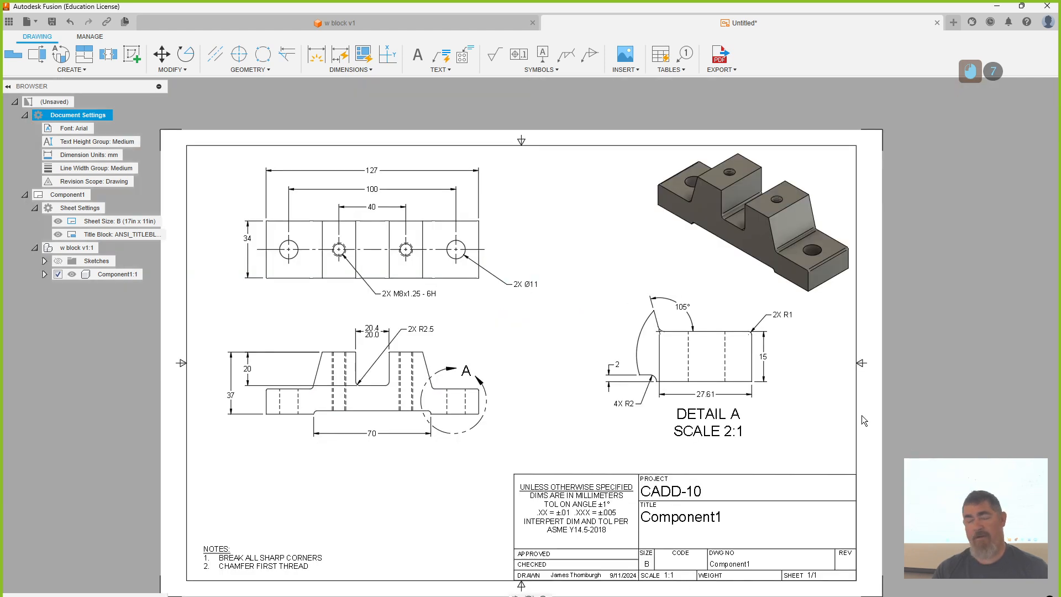
# Step: Lower the front and top views slightly on the sheet and shift them to the right
pyautogui.moveTo(861, 415); pyautogui.dragTo(863, 409, button='middle')
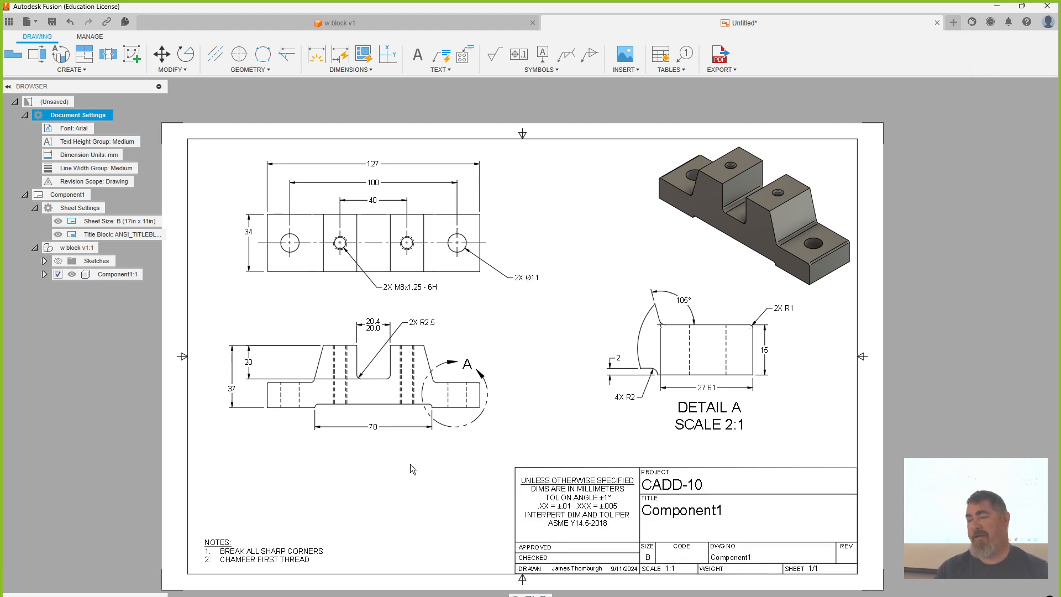
pyautogui.scroll(1, 410, 468)
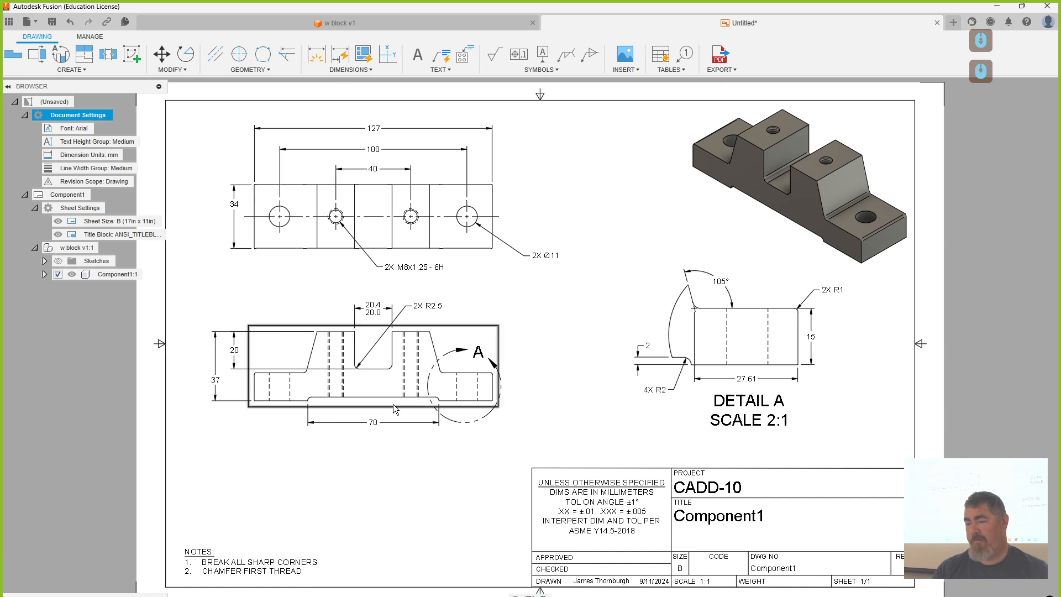
pyautogui.moveTo(393, 404); pyautogui.dragTo(395, 426)
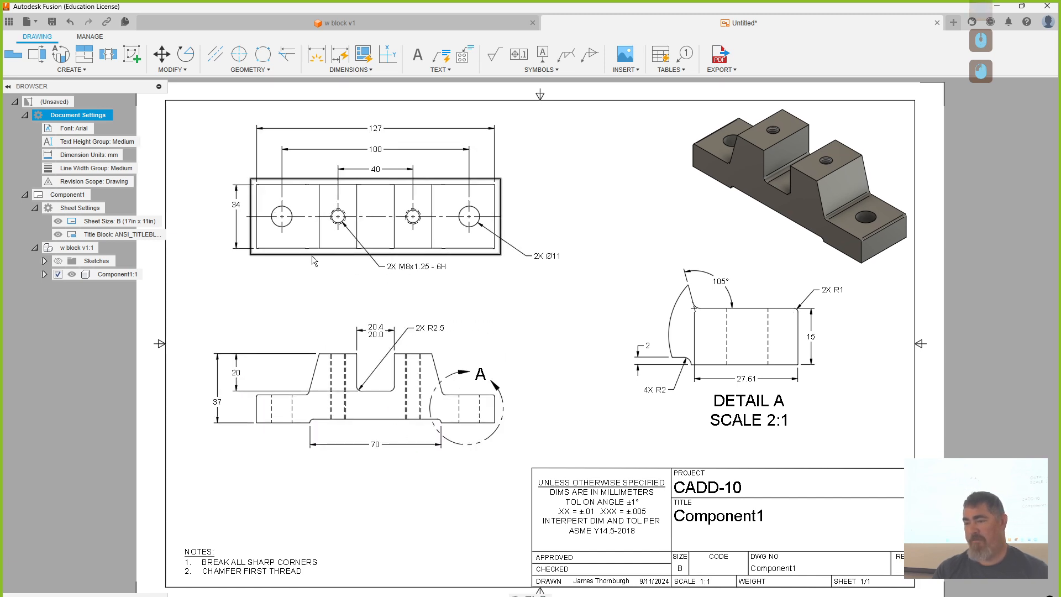
pyautogui.moveTo(312, 255); pyautogui.dragTo(313, 270)
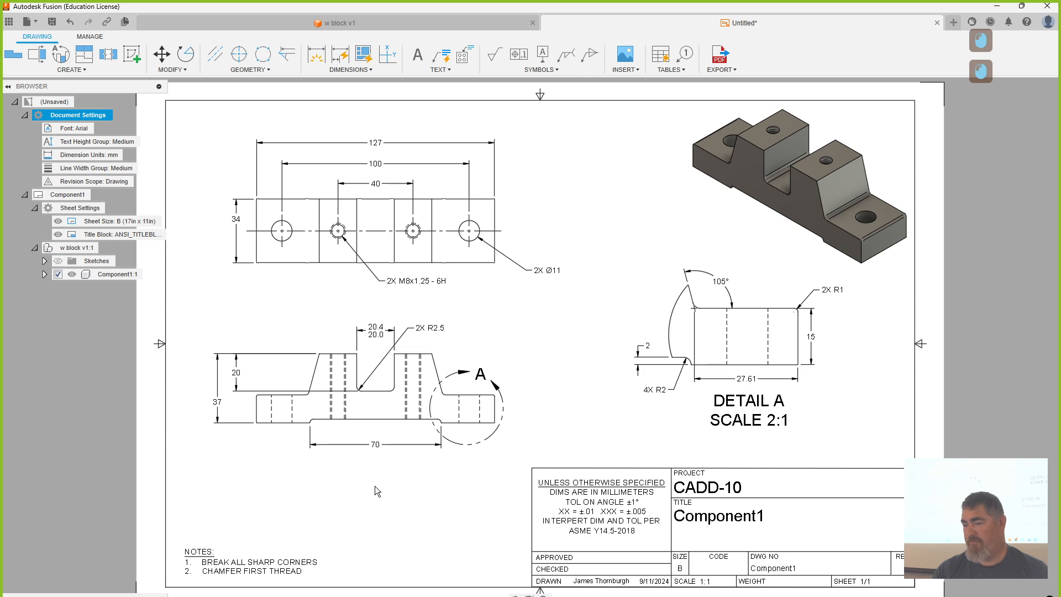
pyautogui.moveTo(439, 437); pyautogui.dragTo(458, 437)
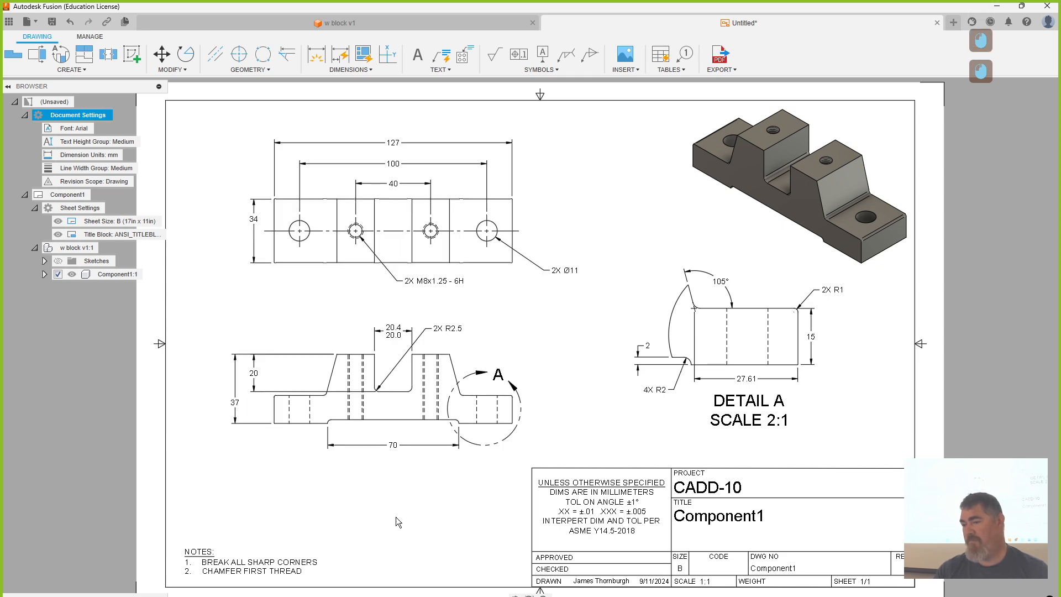
# Step: Nudge detail view A slightly left and bring its 2X R1 radius note closer to the part
pyautogui.moveTo(423, 529); pyautogui.dragTo(403, 528, button='middle')
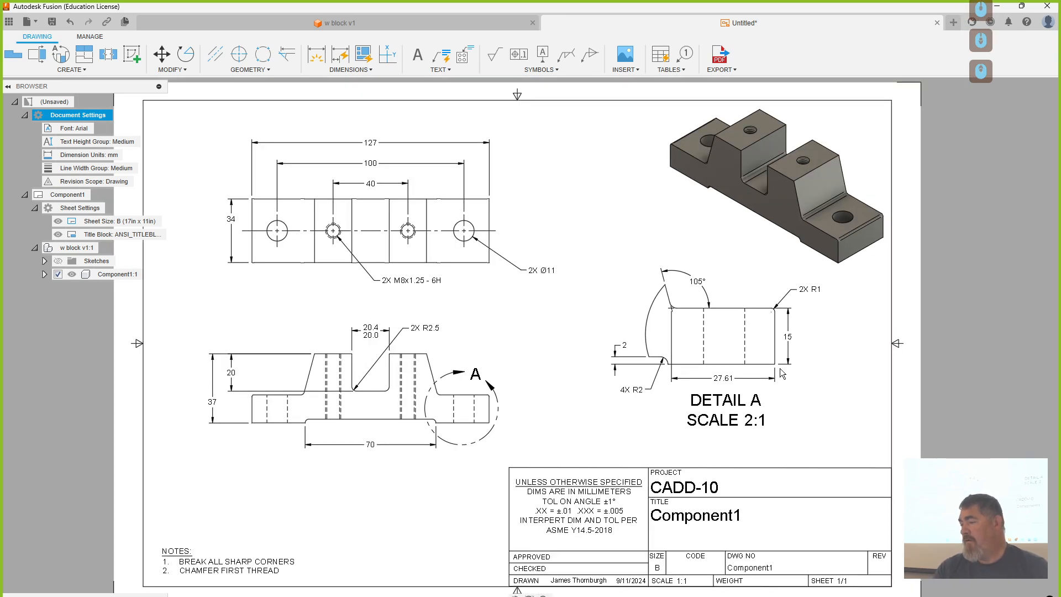
pyautogui.moveTo(740, 371); pyautogui.dragTo(730, 369)
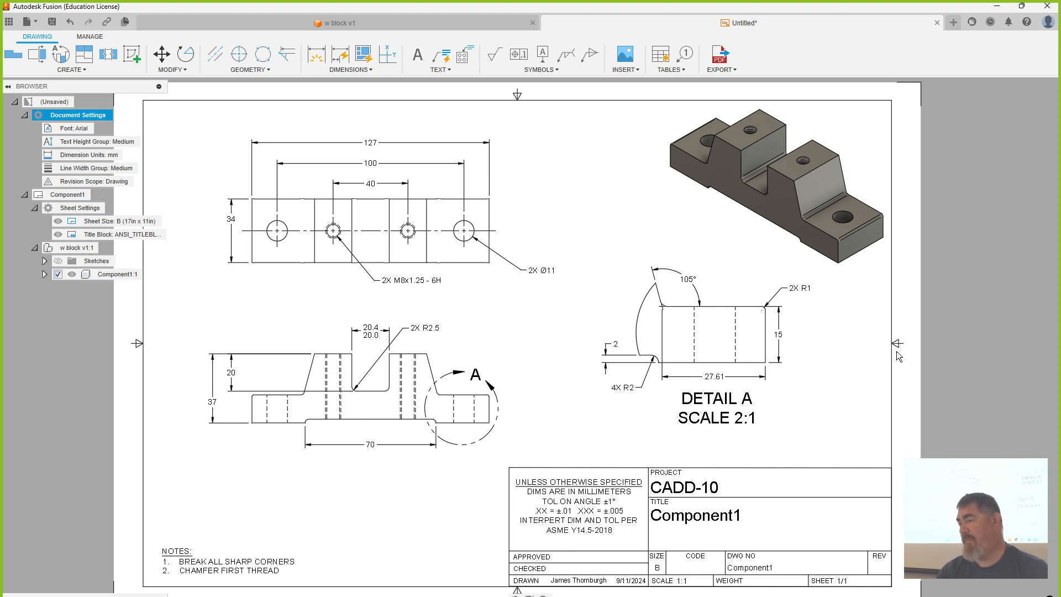
pyautogui.click(797, 293)
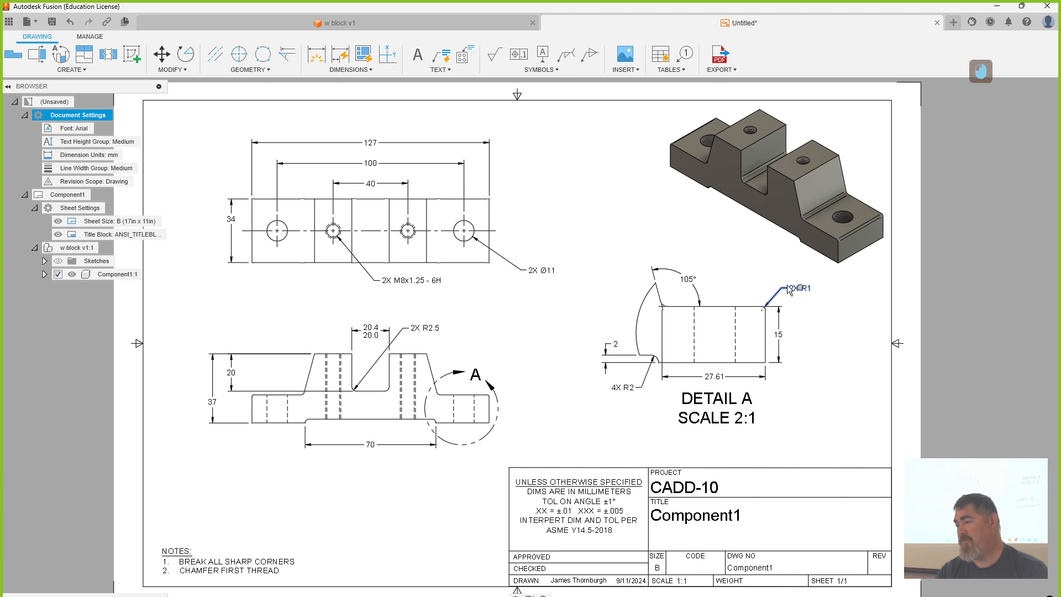
pyautogui.click(790, 289)
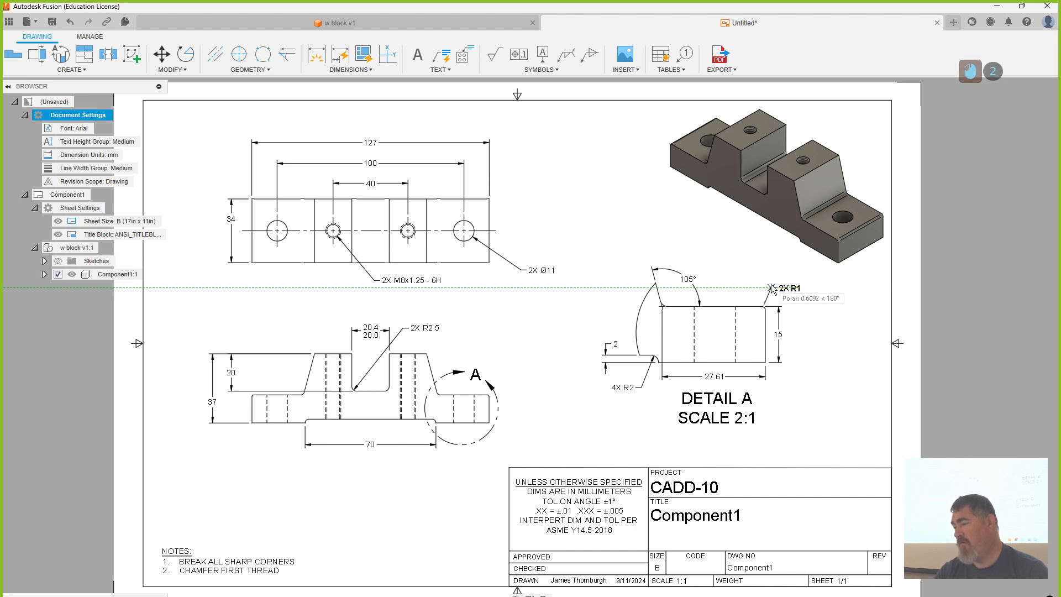
pyautogui.click(773, 288)
pyautogui.click(798, 328)
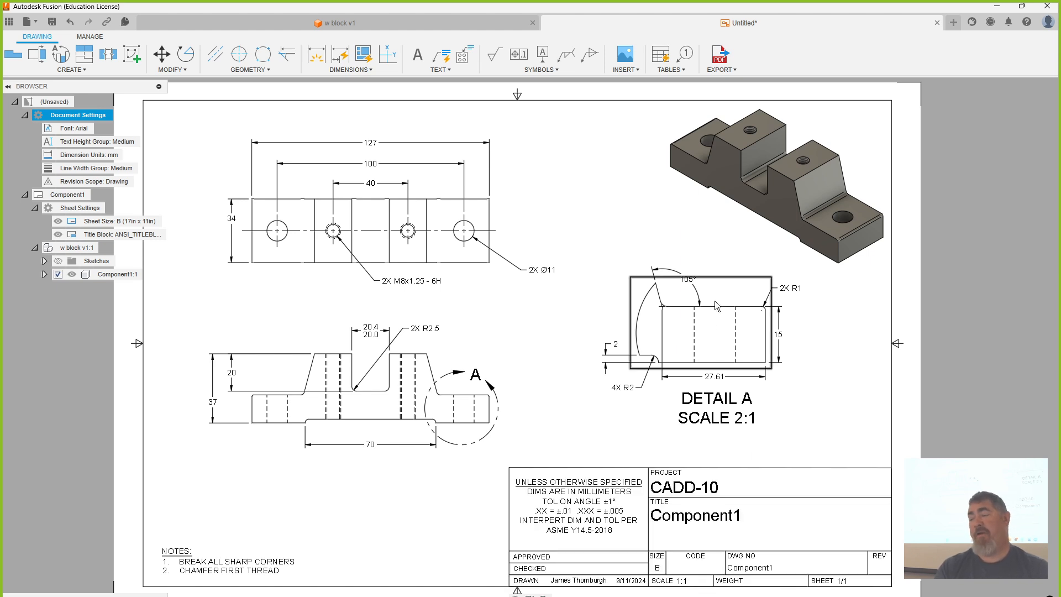
pyautogui.click(730, 297)
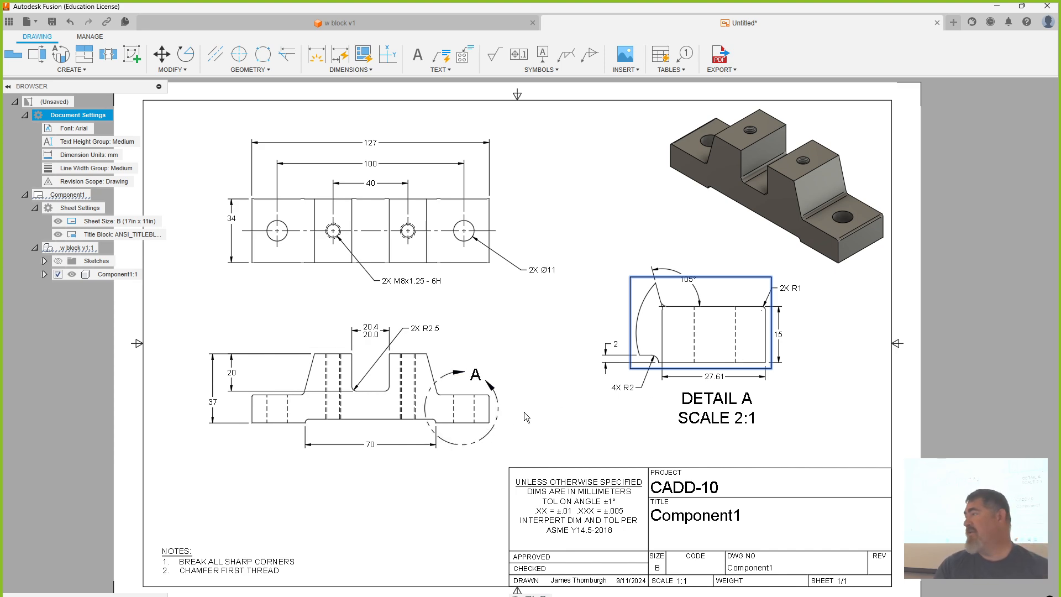
pyautogui.click(559, 416)
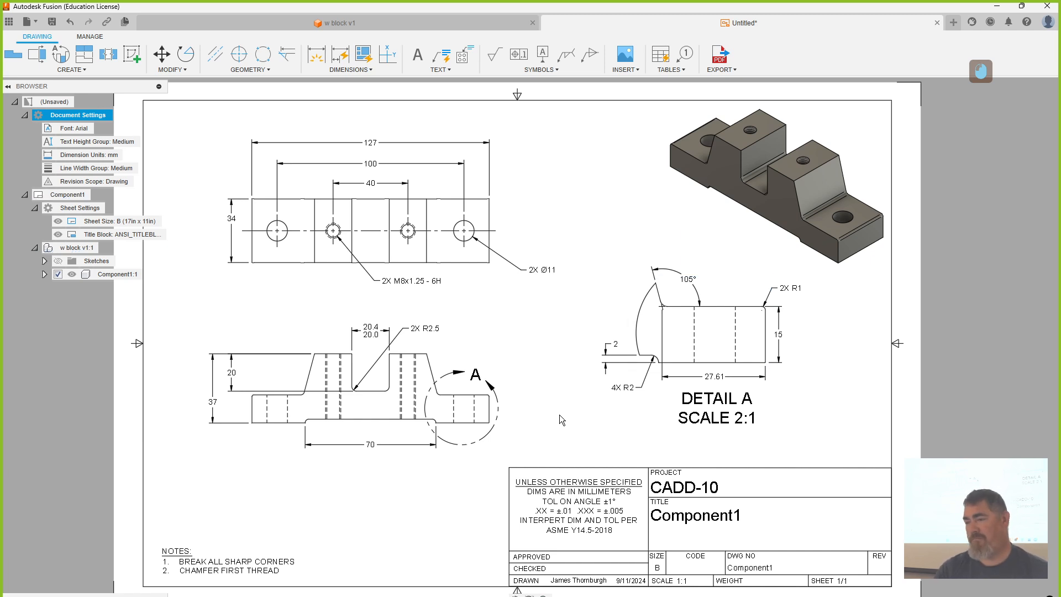
pyautogui.moveTo(584, 406); pyautogui.dragTo(589, 410, button='middle')
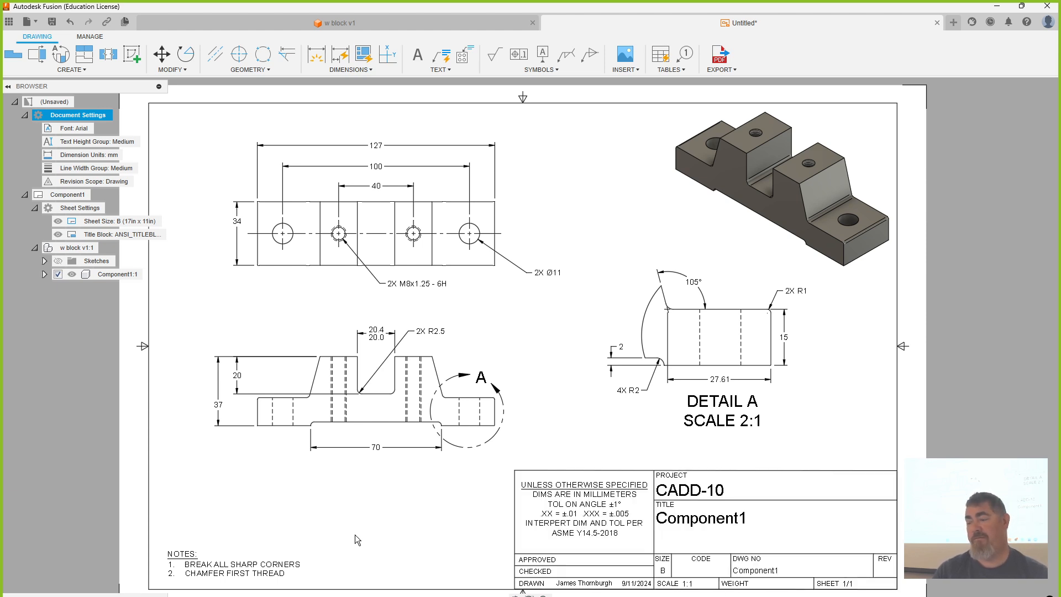
# Step: In the w block model, open the component's properties and set the part name to W-BLOCK
pyautogui.click(249, 23)
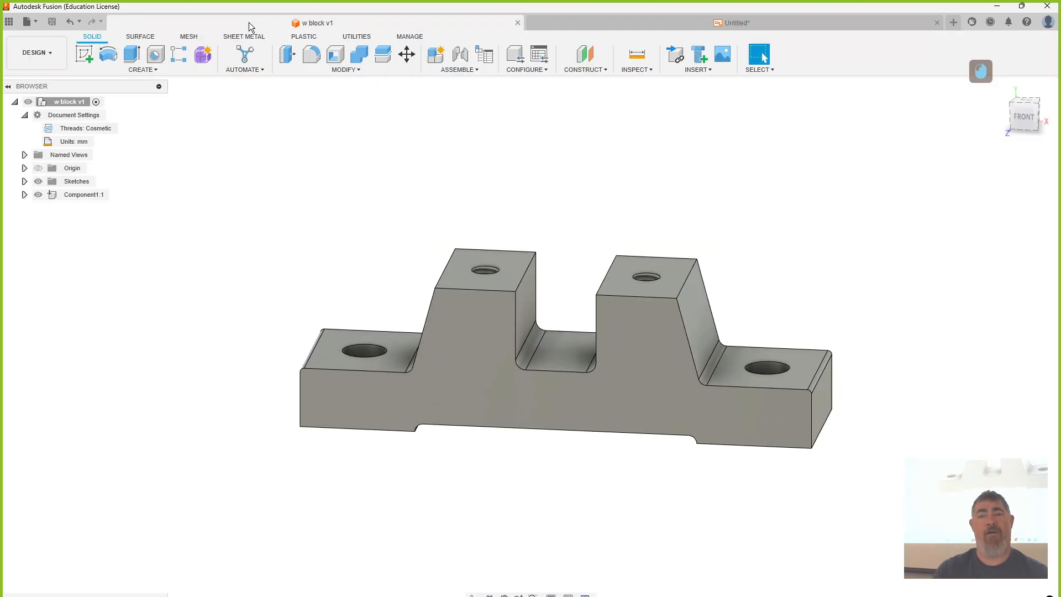
pyautogui.rightClick(78, 197)
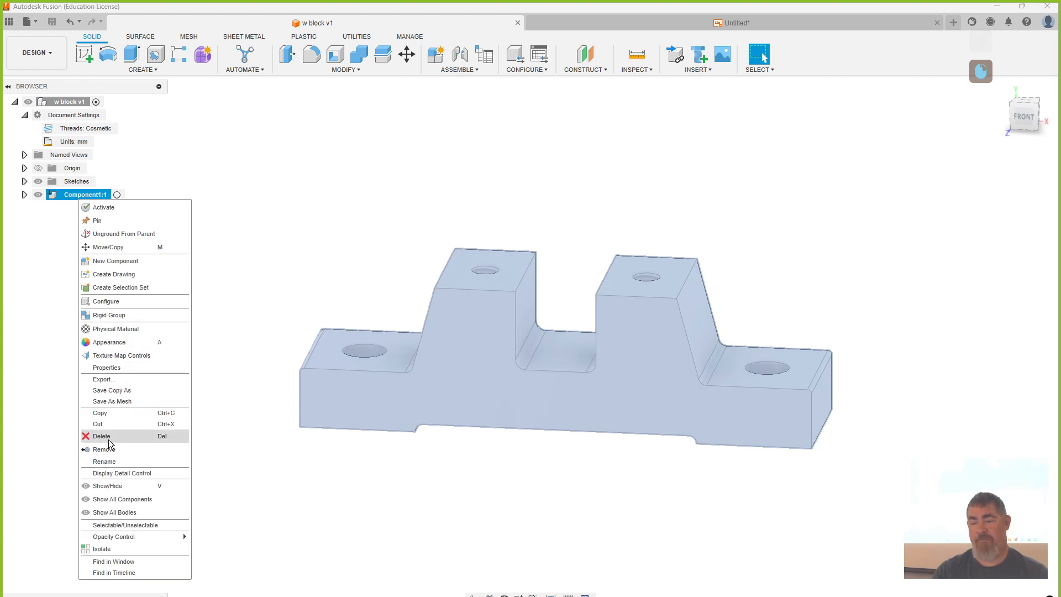
pyautogui.click(114, 368)
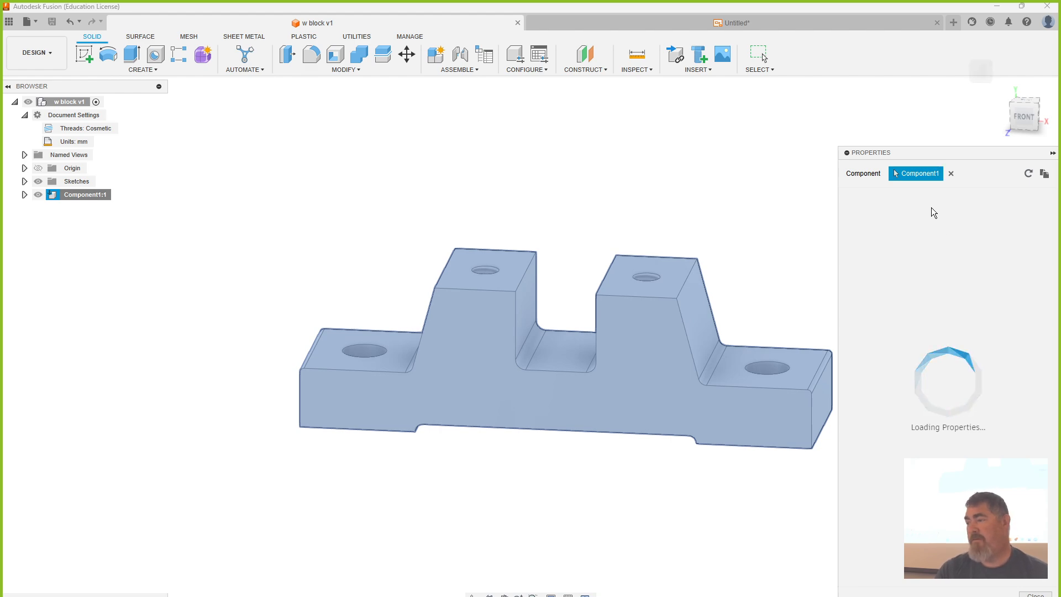
pyautogui.doubleClick(950, 238)
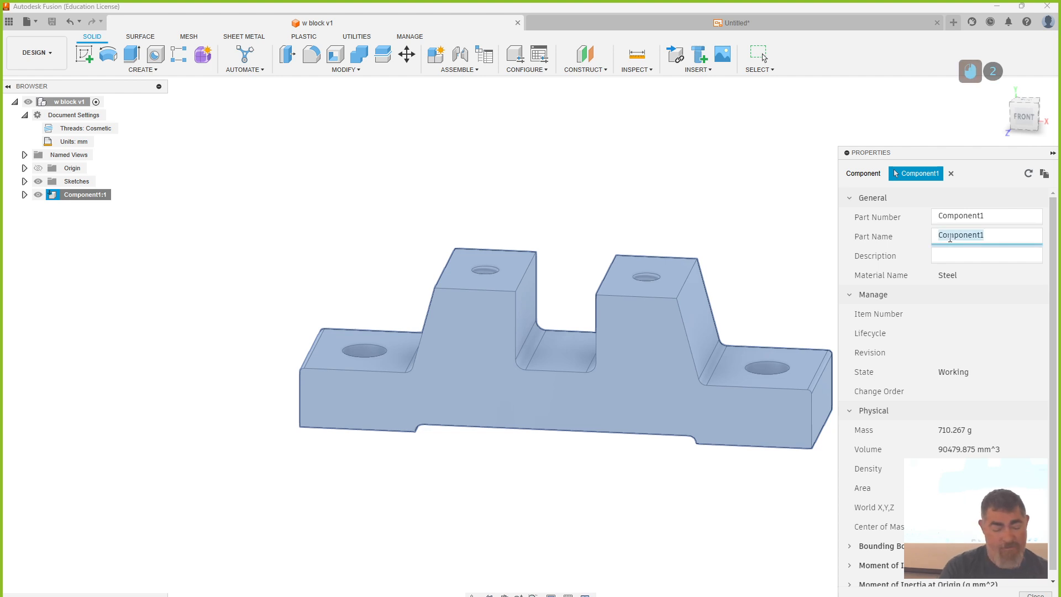
pyautogui.write('w-BLOCK')
pyautogui.press('BackSpace')
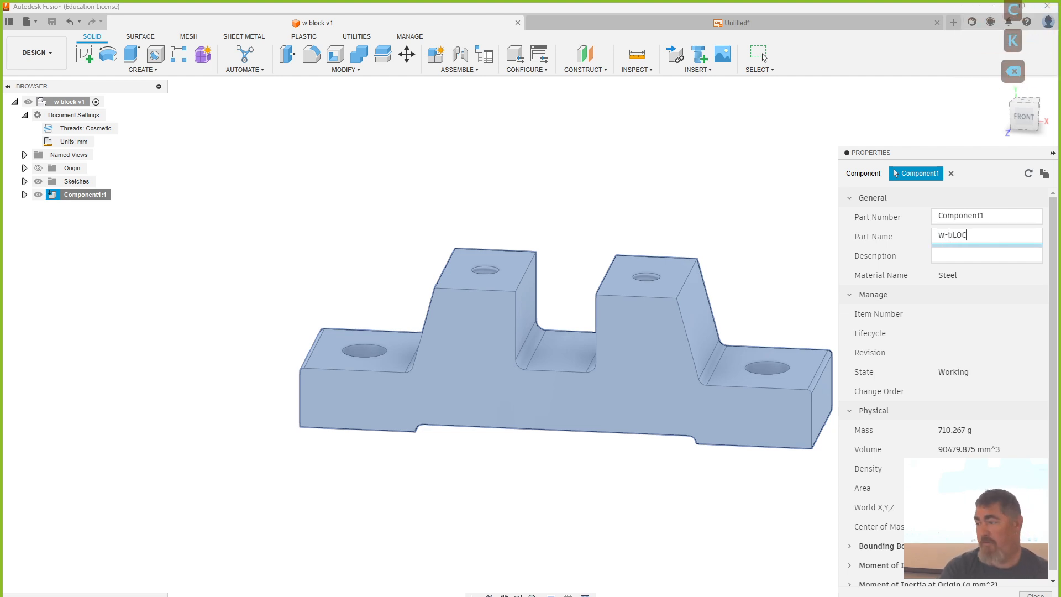
pyautogui.press('BackSpace')
pyautogui.press('BackSpace')
pyautogui.press('BackSpace')
pyautogui.press('BackSpace')
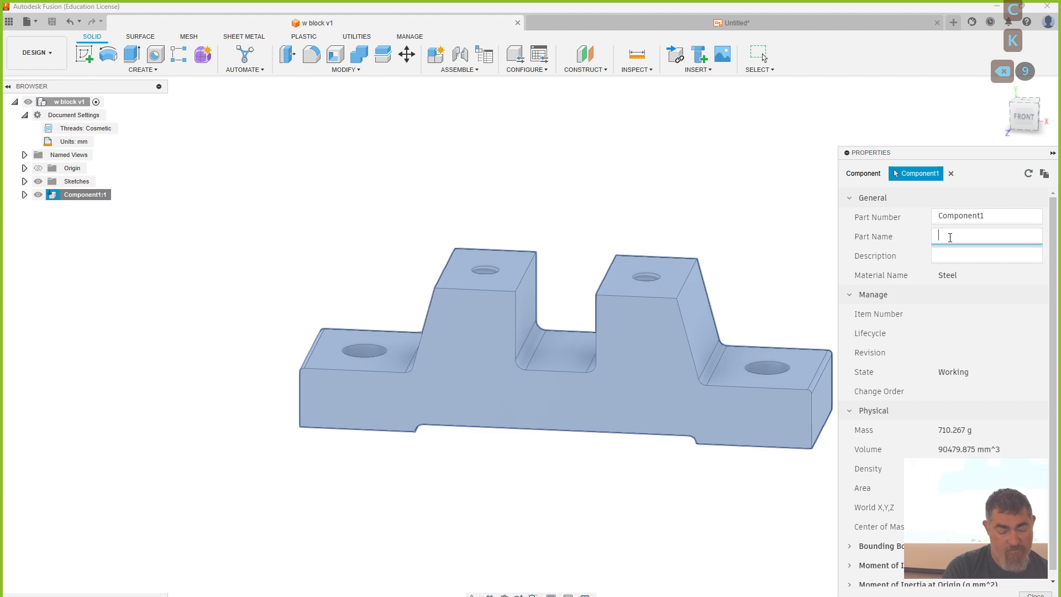
pyautogui.write('W-BLOCK')
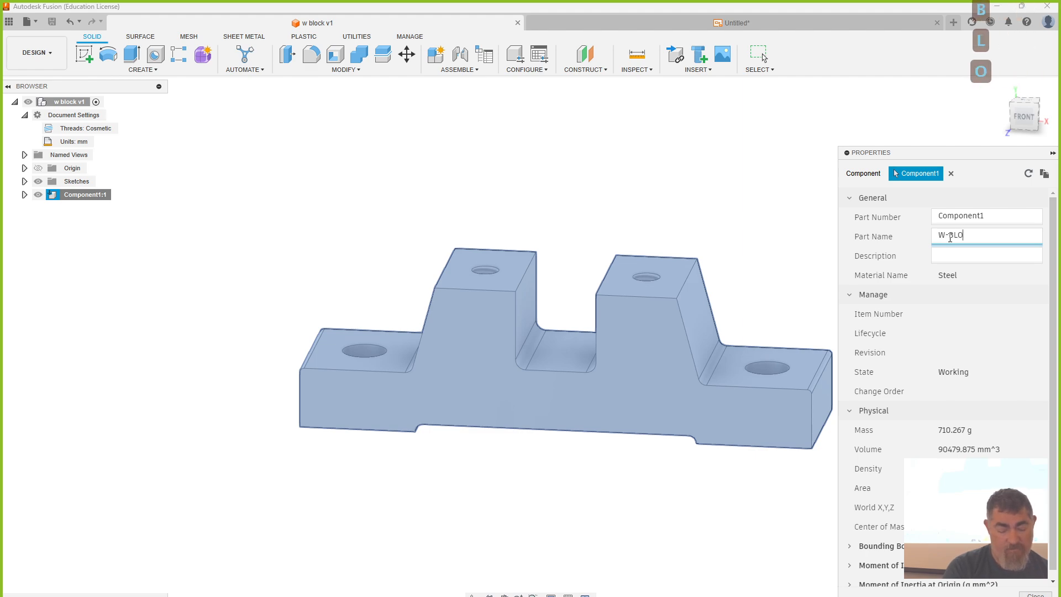
# Step: Set the component's part number to 45ASD65 and close its properties
pyautogui.doubleClick(956, 217)
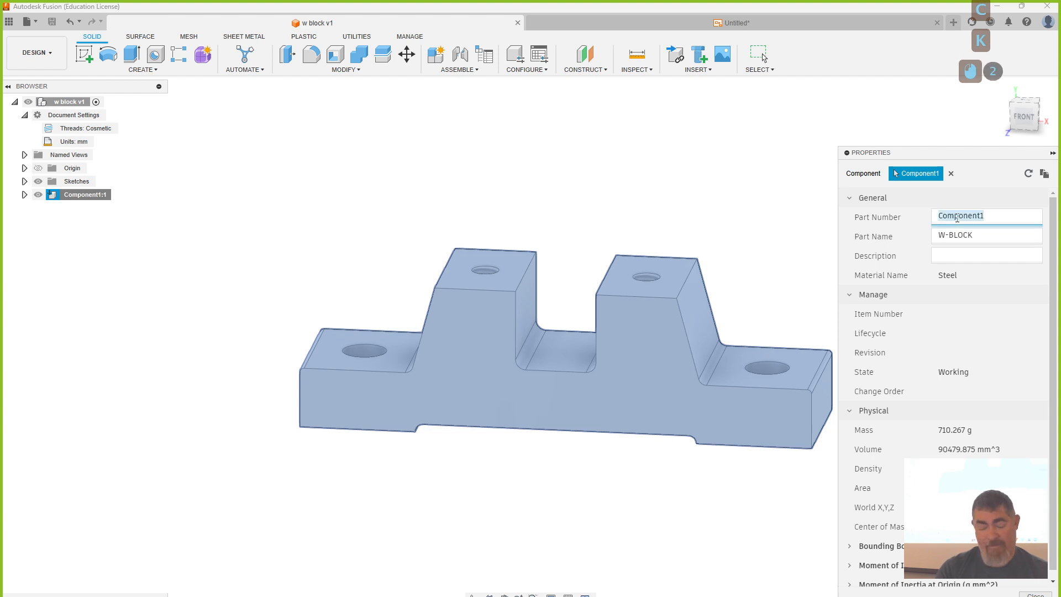
pyautogui.write('45ASD65')
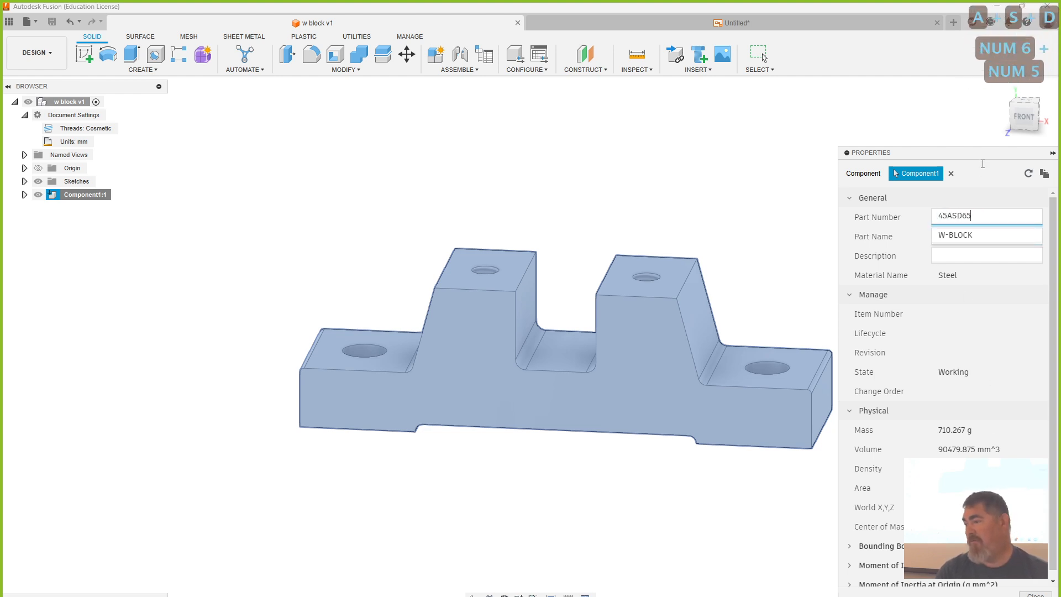
pyautogui.click(971, 253)
pyautogui.click(1036, 595)
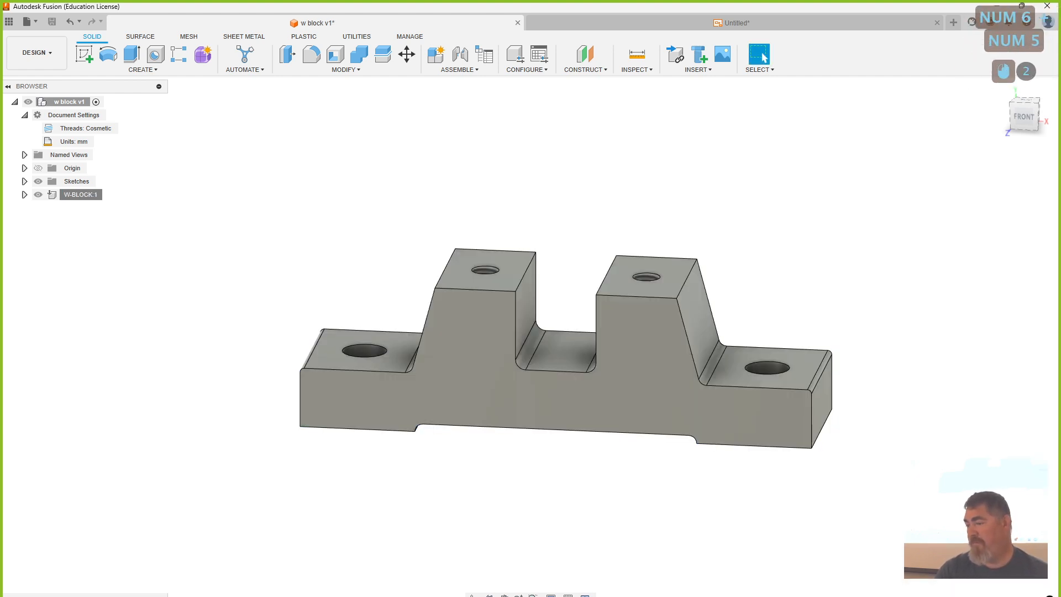
# Step: Save the w block model, return to the drawing and update it to the latest model version
pyautogui.click(52, 22)
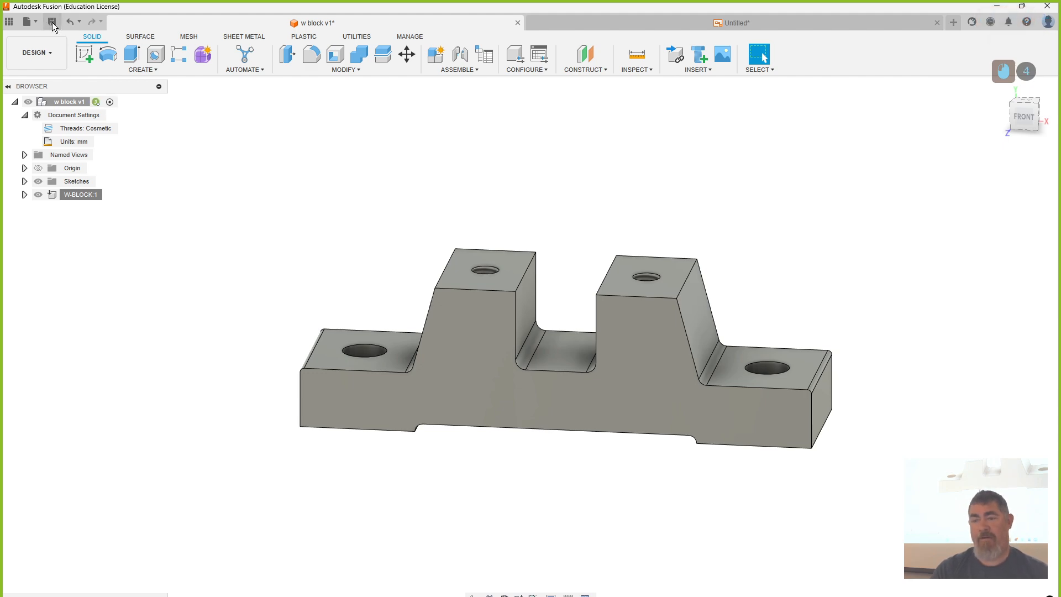
pyautogui.click(567, 26)
pyautogui.click(108, 23)
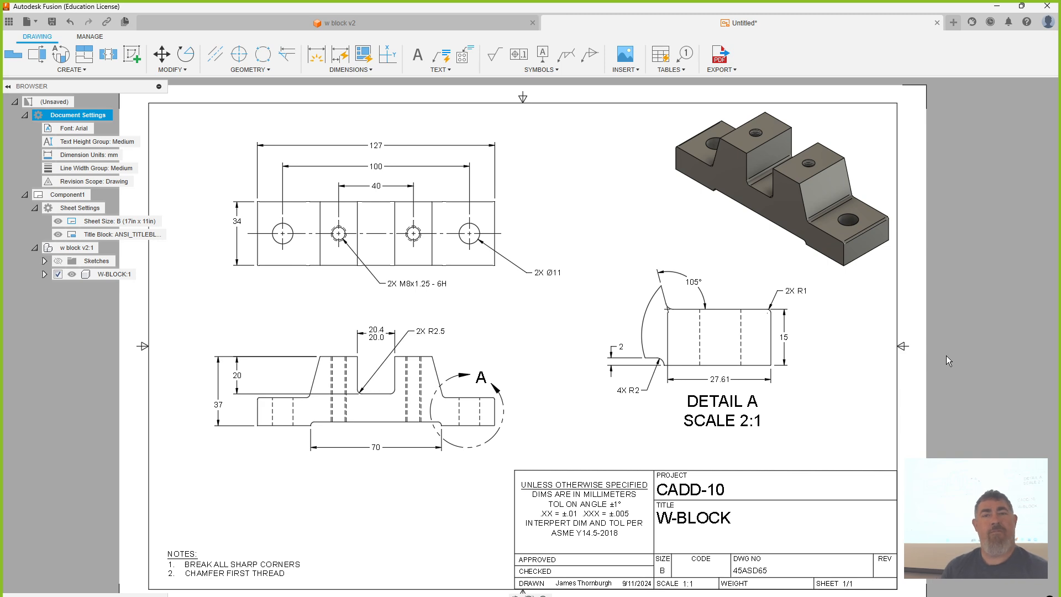
# Step: Open the title block attributes, check the editable drawing title and close the properties
pyautogui.doubleClick(711, 518)
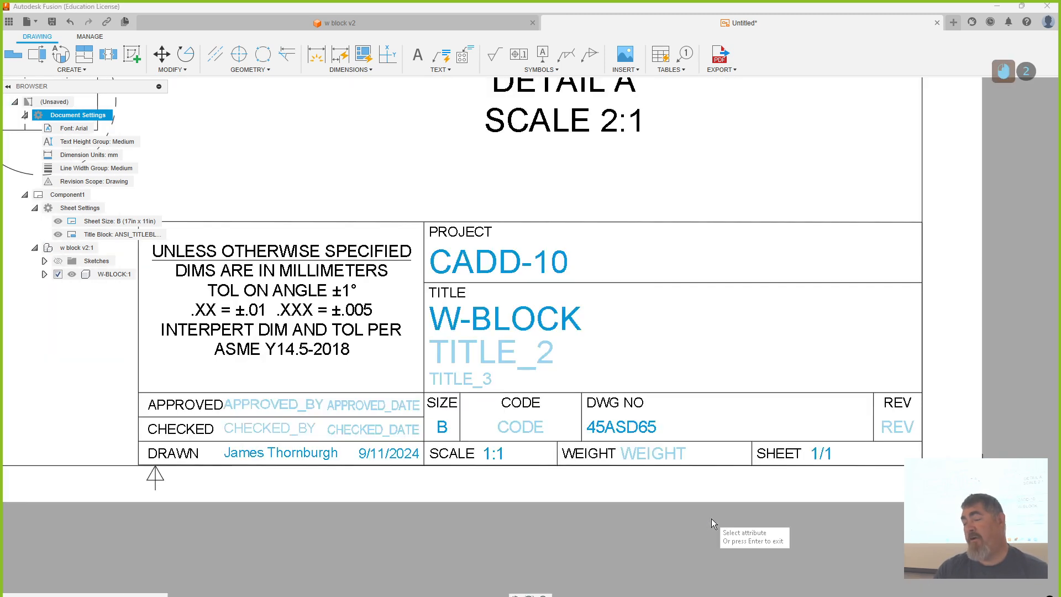
pyautogui.click(503, 322)
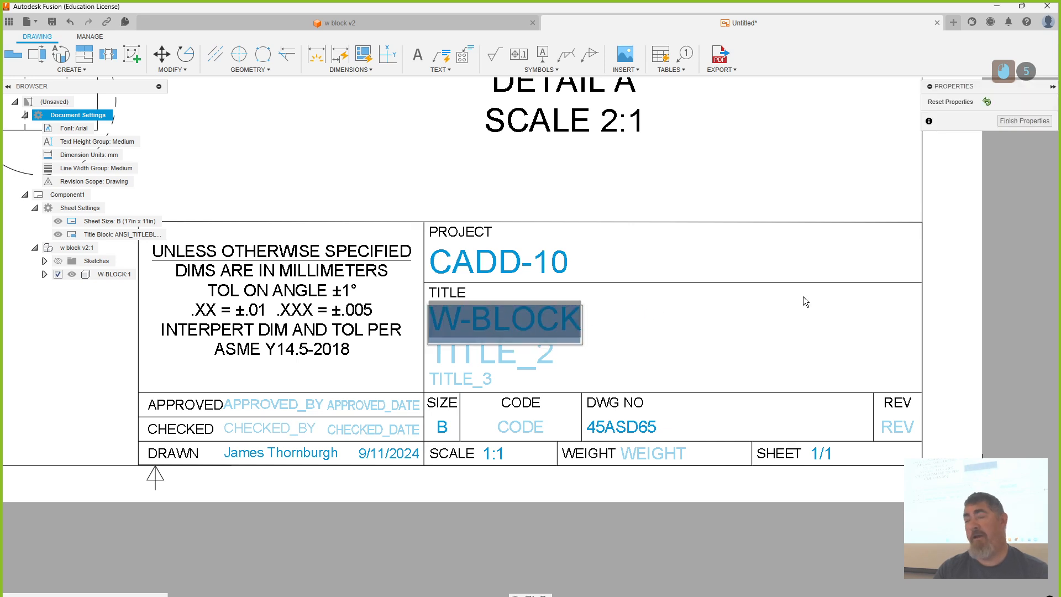
pyautogui.press('Escape')
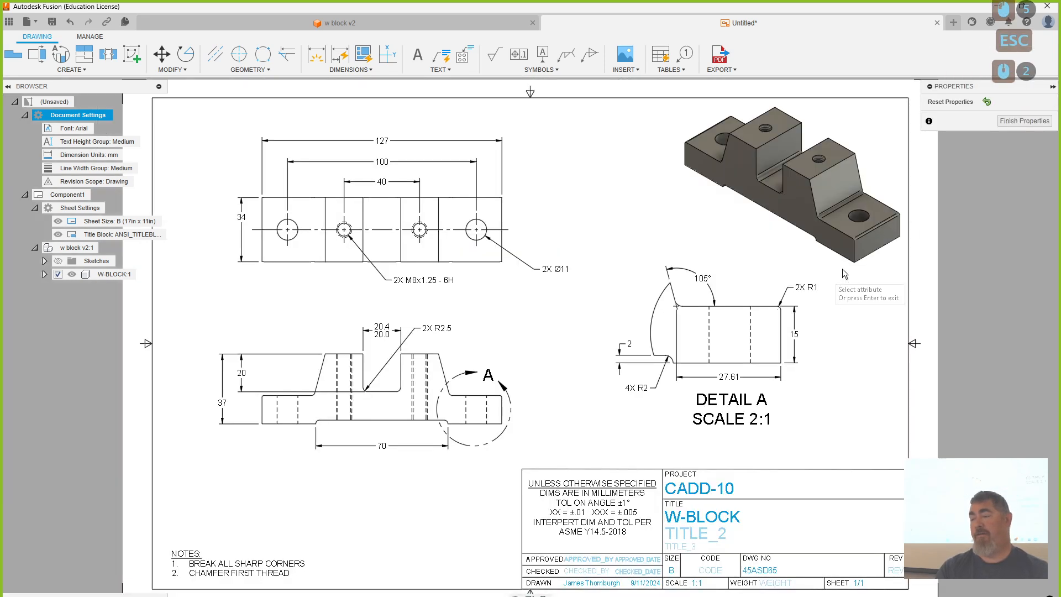
pyautogui.click(1024, 120)
pyautogui.click(311, 580)
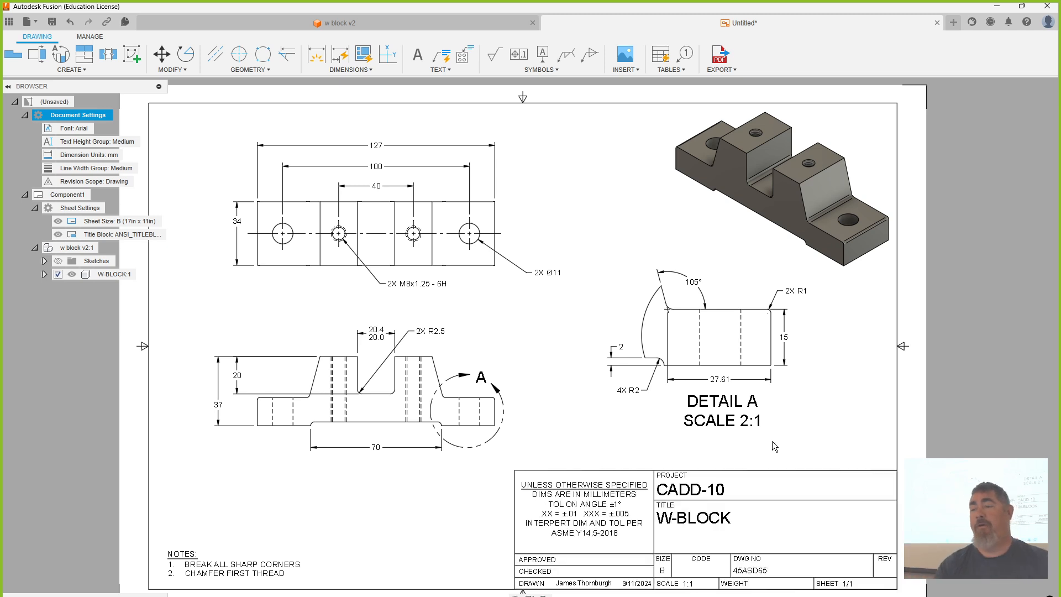
# Step: Switch to the w block model and open the W-BLOCK component's properties
pyautogui.click(482, 16)
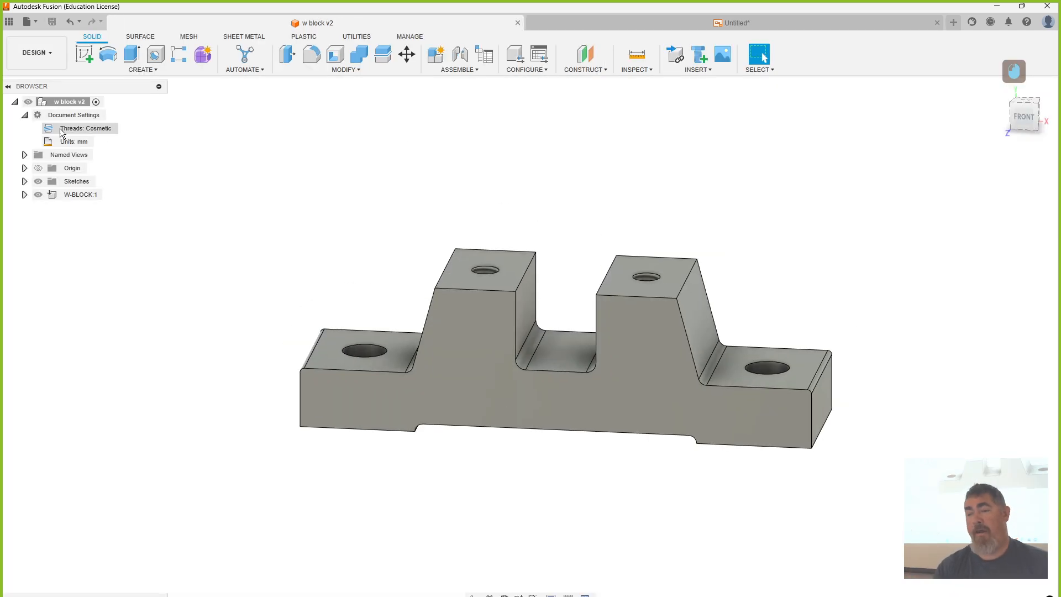
pyautogui.rightClick(75, 196)
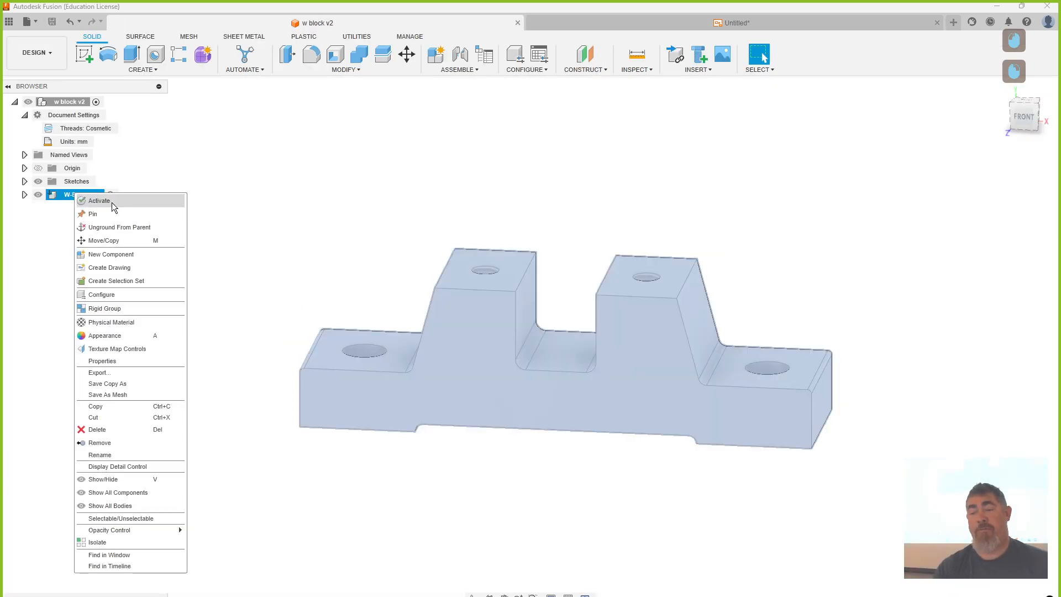
pyautogui.click(108, 369)
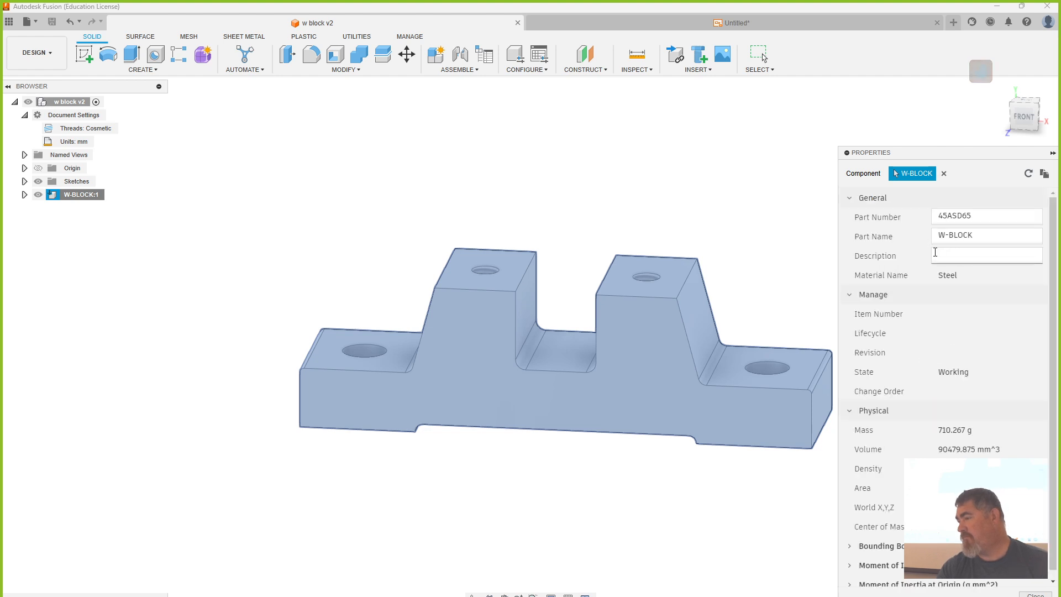
# Step: Copy the part name W-BLOCK into the component's description, close the properties and return to the drawing
pyautogui.click(941, 256)
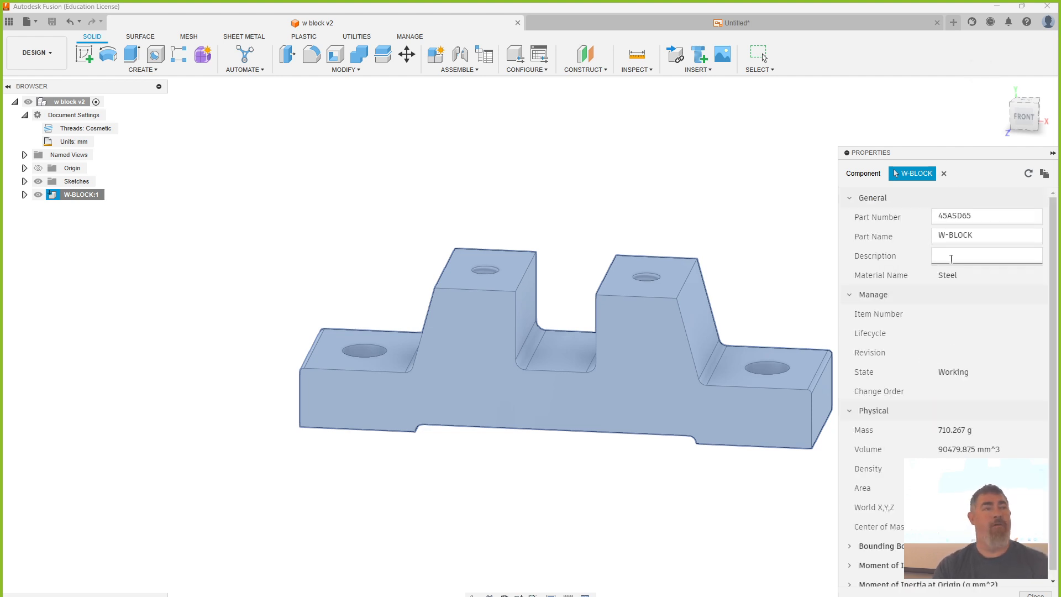
pyautogui.tripleClick(951, 235)
pyautogui.hotkey('ctrl', 'c')
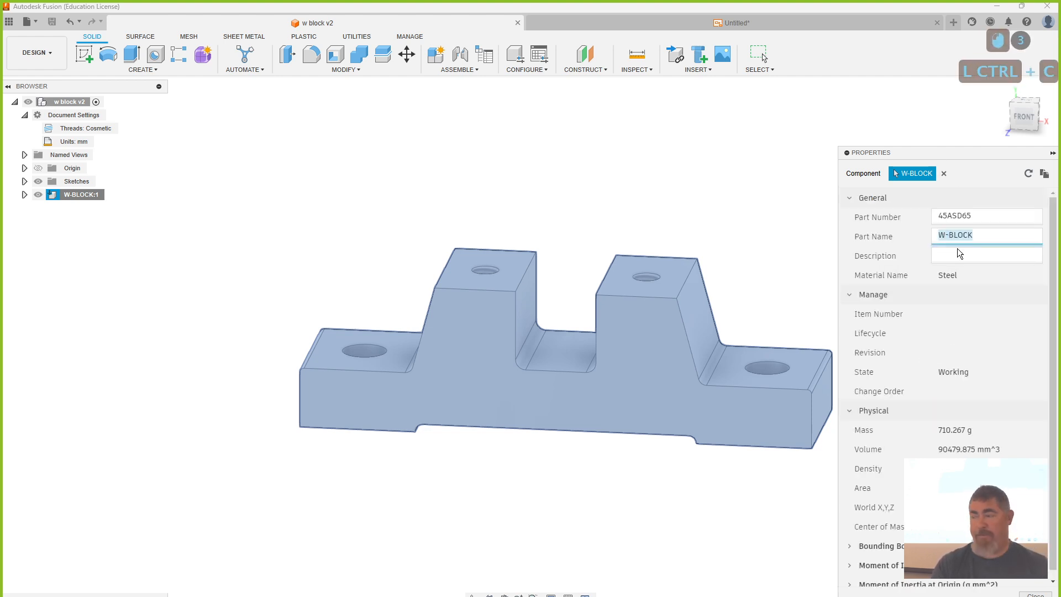
pyautogui.click(959, 254)
pyautogui.hotkey('ctrl', 'v')
pyautogui.click(1004, 237)
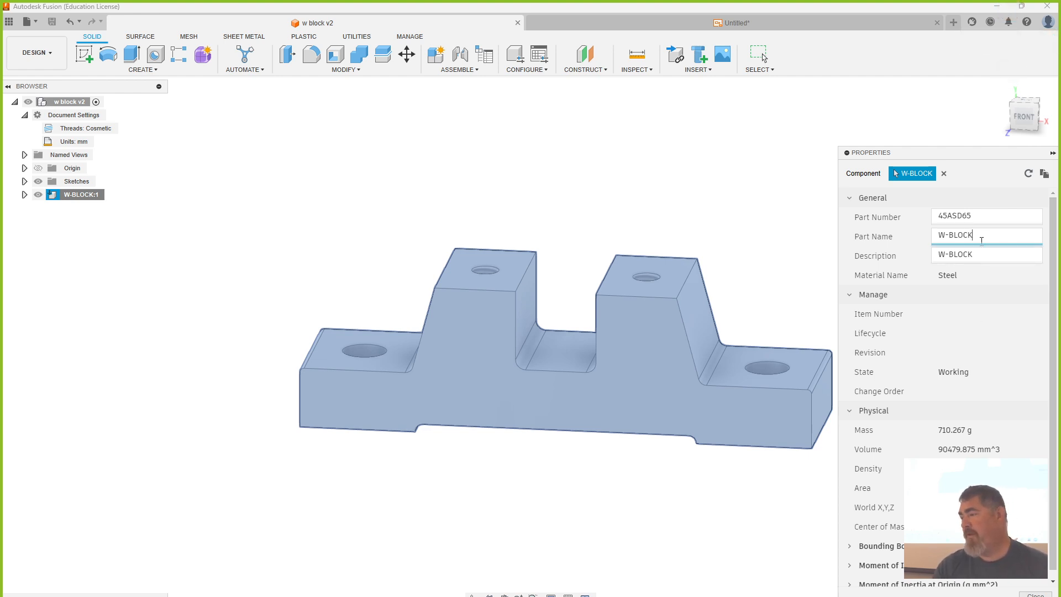
pyautogui.click(983, 238)
pyautogui.click(1034, 594)
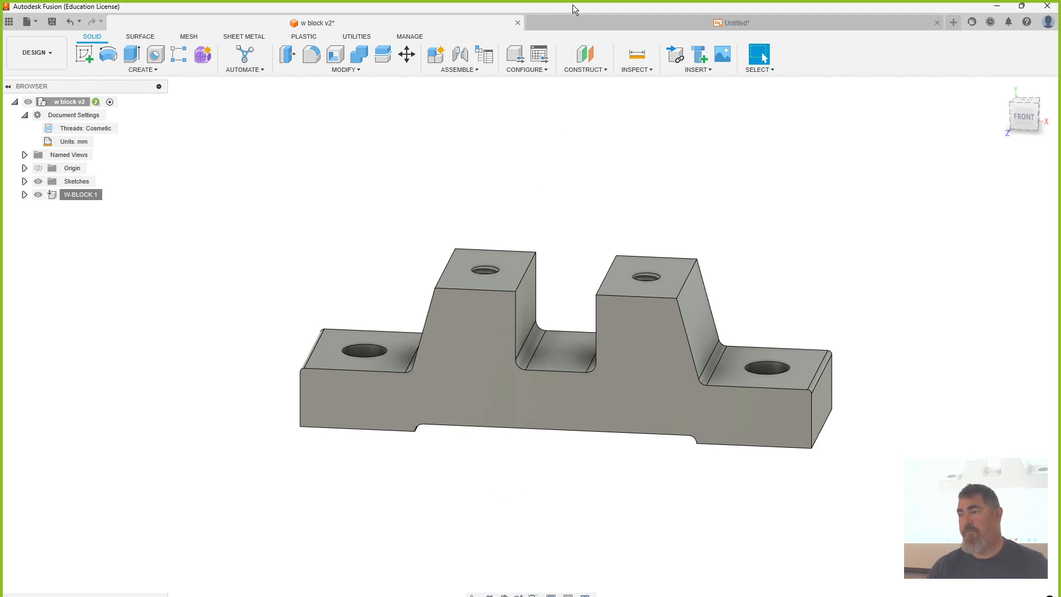
pyautogui.click(735, 22)
pyautogui.moveTo(1000, 347); pyautogui.dragTo(1009, 353, button='middle')
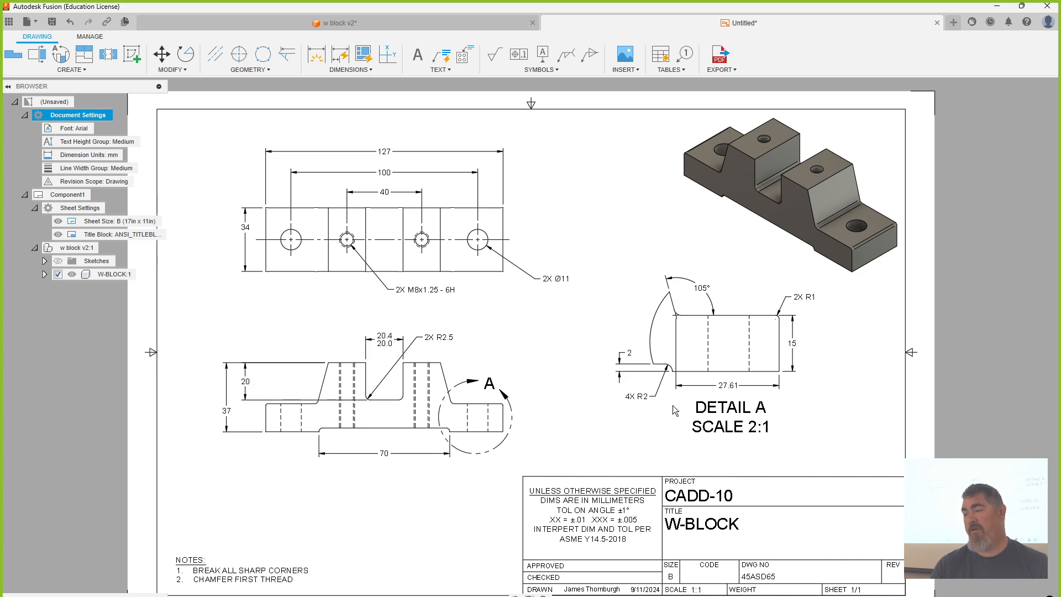
# Step: Change the quantity prefix of the lower R2 radius note in detail view A to 2X
pyautogui.tripleClick(639, 398)
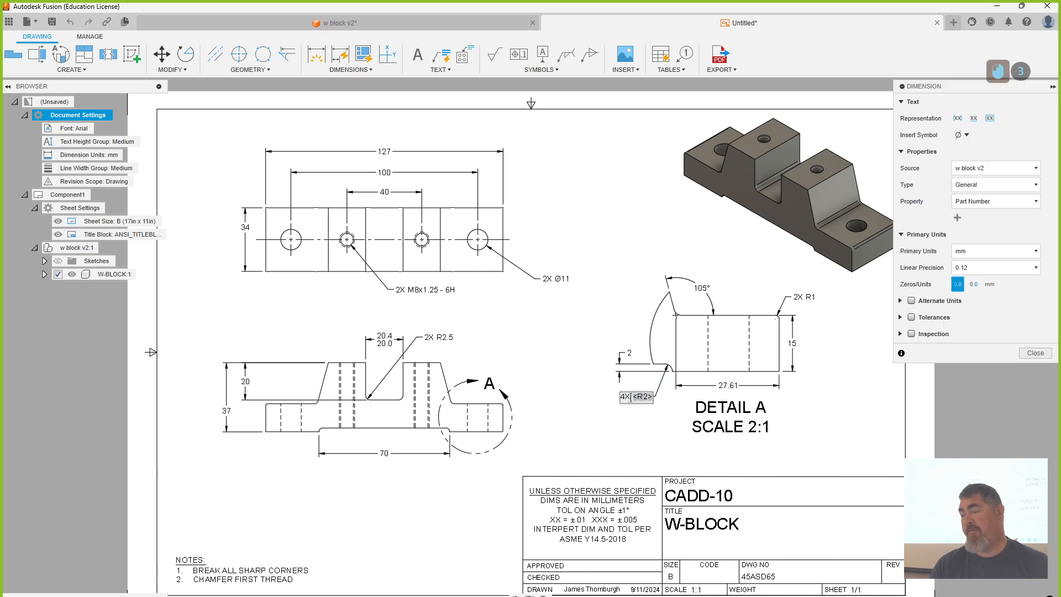
pyautogui.press('BackSpace')
pyautogui.write('2')
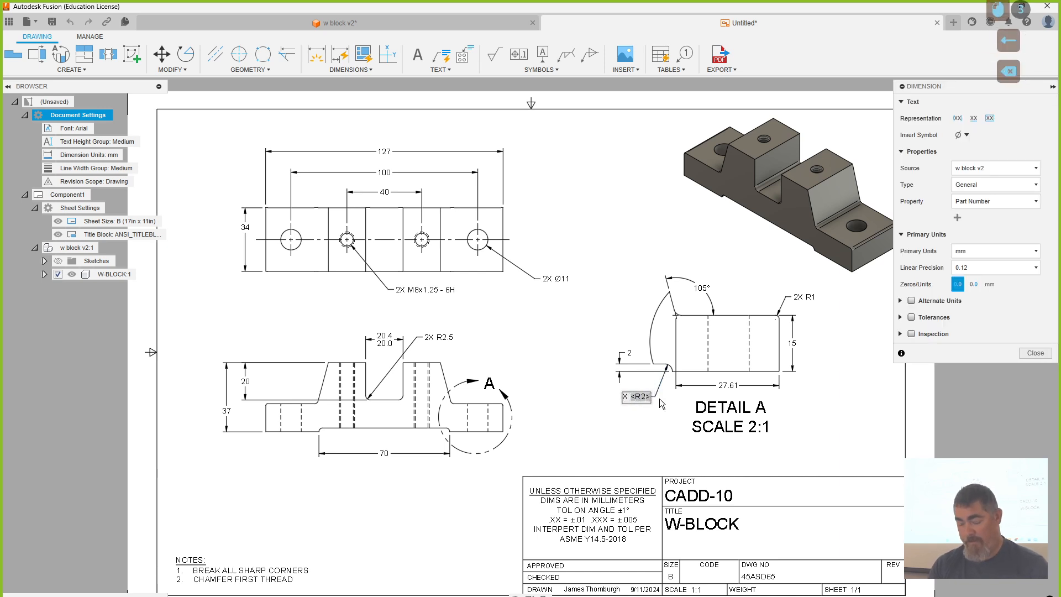
pyautogui.click(658, 399)
# Step: Add an R2 radius dimension to the fillet where the sloped edge meets the top of detail view A
pyautogui.click(316, 54)
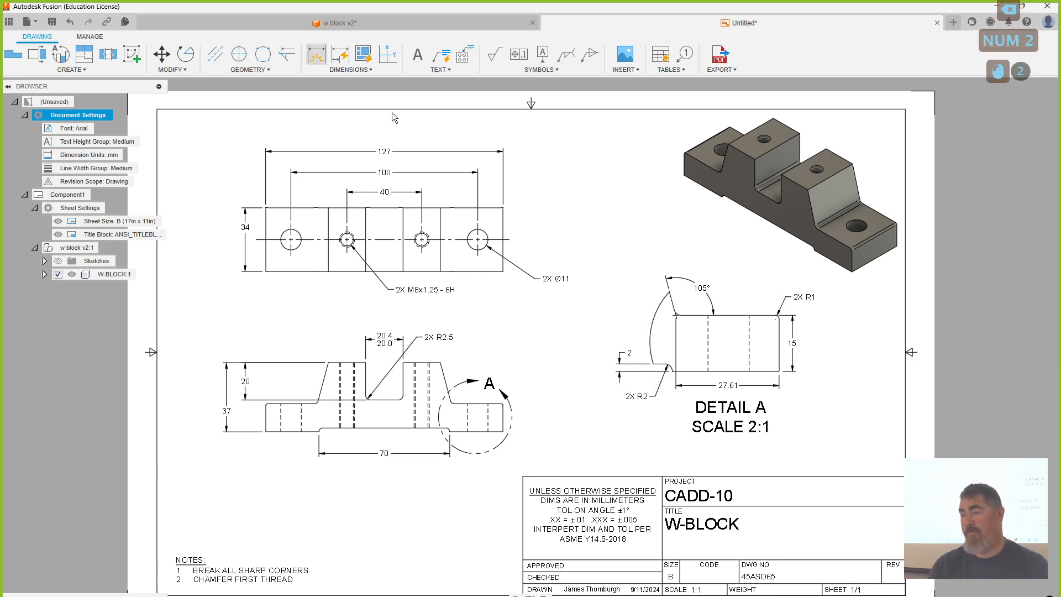
pyautogui.scroll(10, 676, 316)
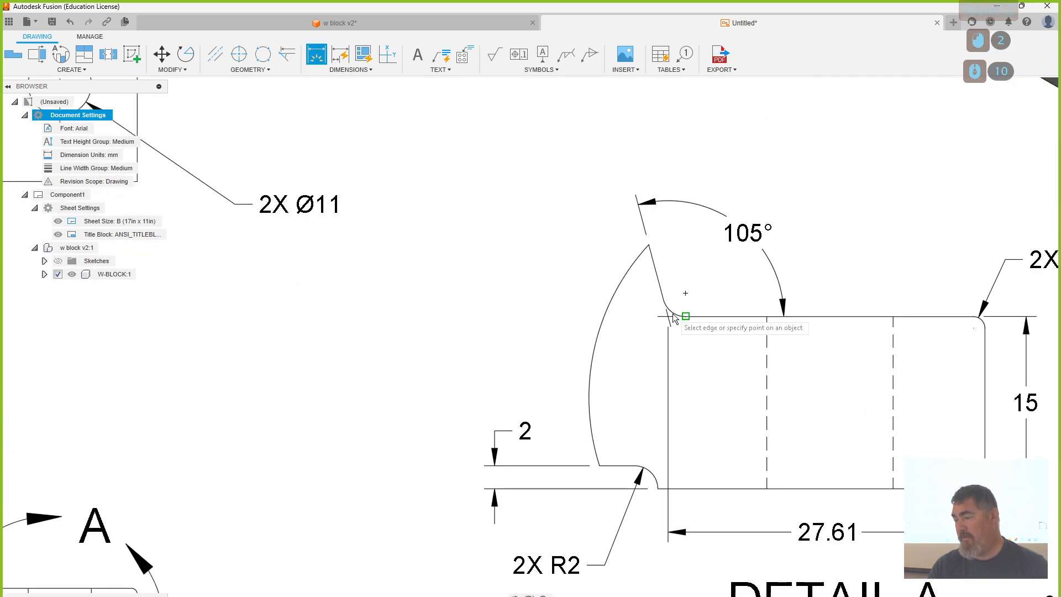
pyautogui.scroll(5, 676, 315)
pyautogui.click(670, 304)
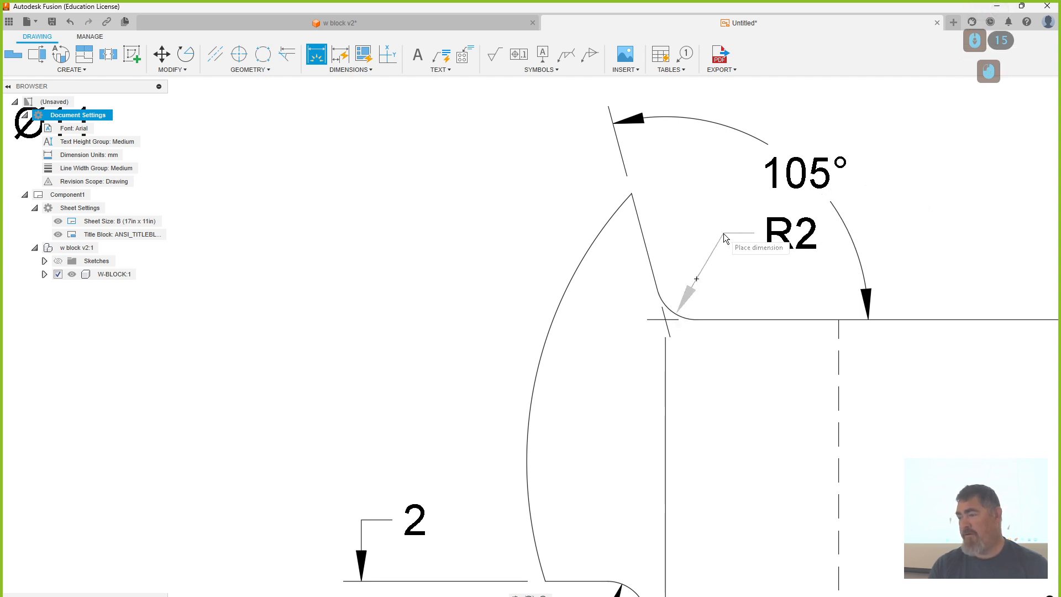
pyautogui.click(726, 242)
pyautogui.press('Escape')
# Step: Prefix the upper fillet's radius dimension with 2X so it reads 2X R2
pyautogui.doubleClick(792, 236)
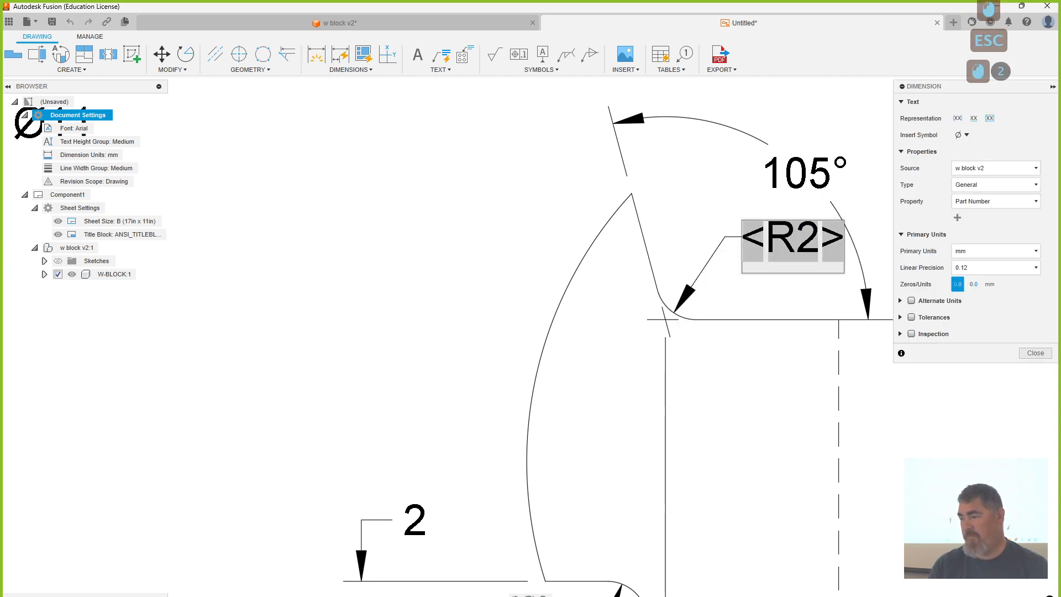
pyautogui.press('Left')
pyautogui.press('Left')
pyautogui.press('Left')
pyautogui.press('Left')
pyautogui.write('2X')
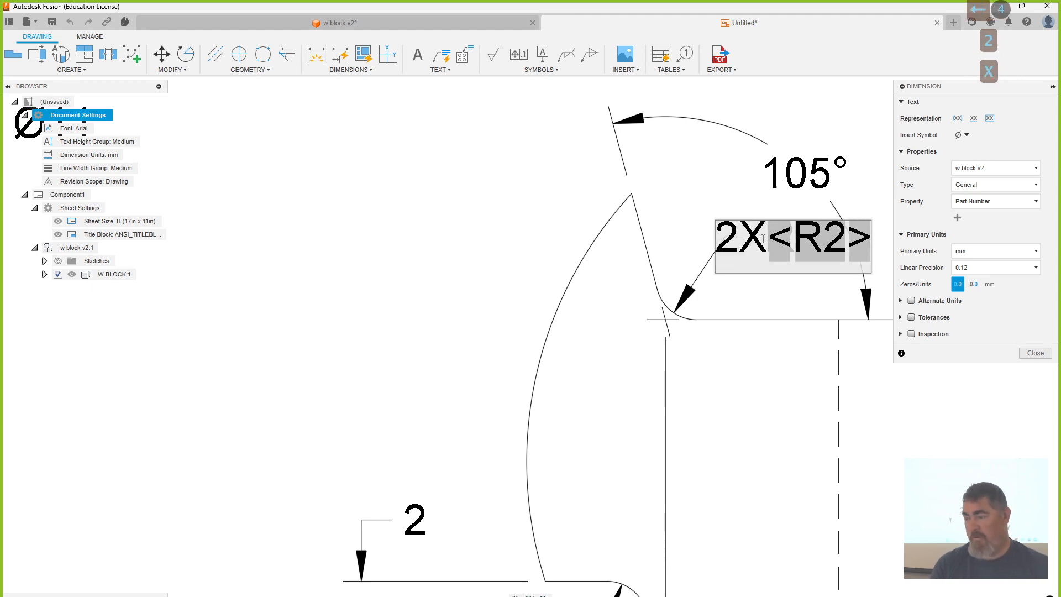
pyautogui.click(818, 110)
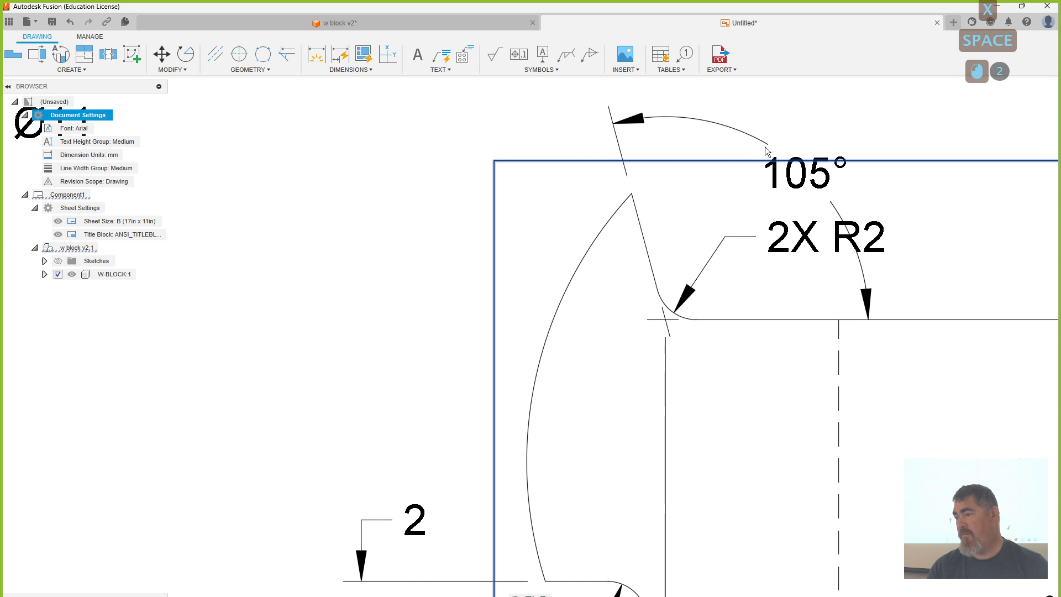
# Step: Move the 105° angle dimension outward and adjust the upper 2X R2 note so the two no longer overlap
pyautogui.click(785, 171)
pyautogui.click(805, 172)
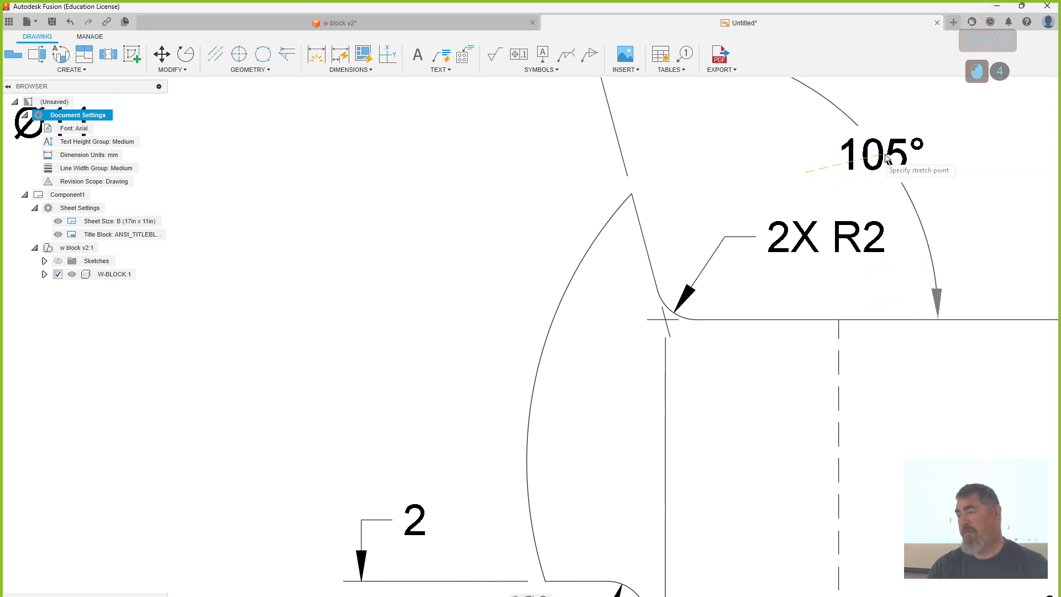
pyautogui.click(898, 145)
pyautogui.scroll(-4, 453, 304)
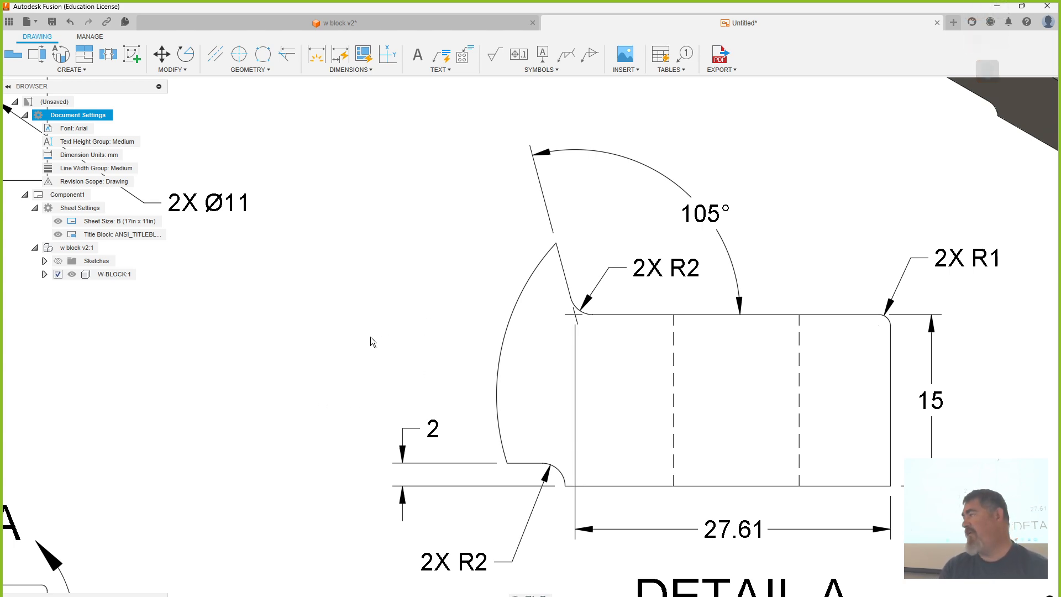
pyautogui.scroll(-3, 312, 383)
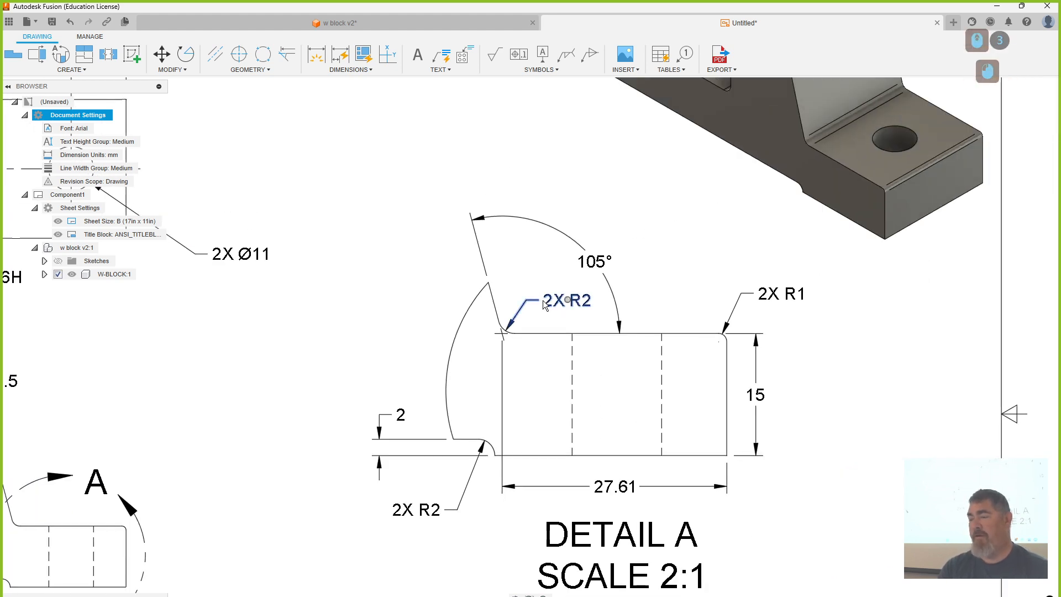
pyautogui.click(569, 301)
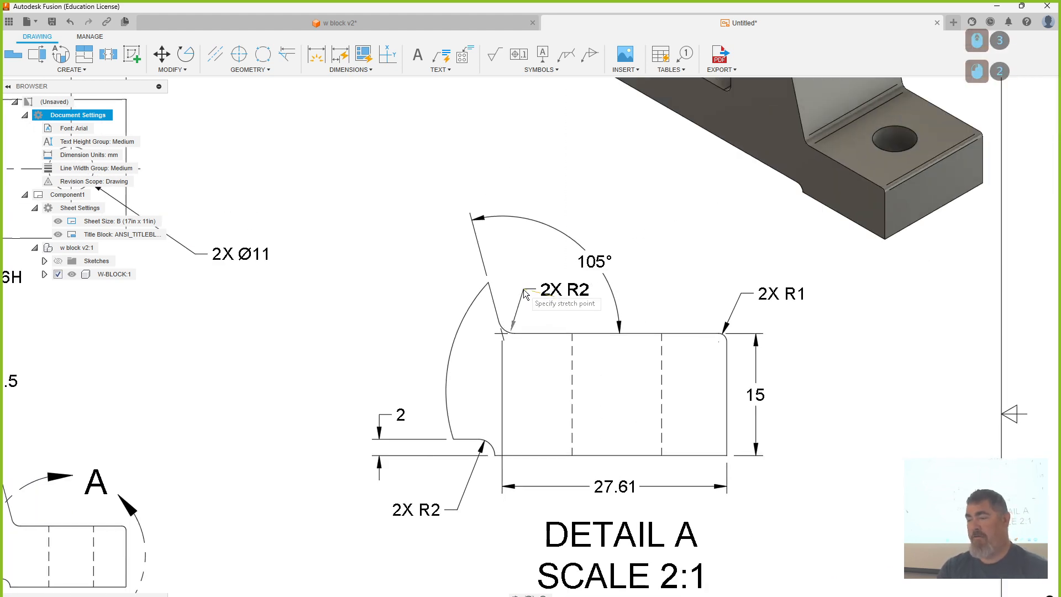
pyautogui.click(529, 295)
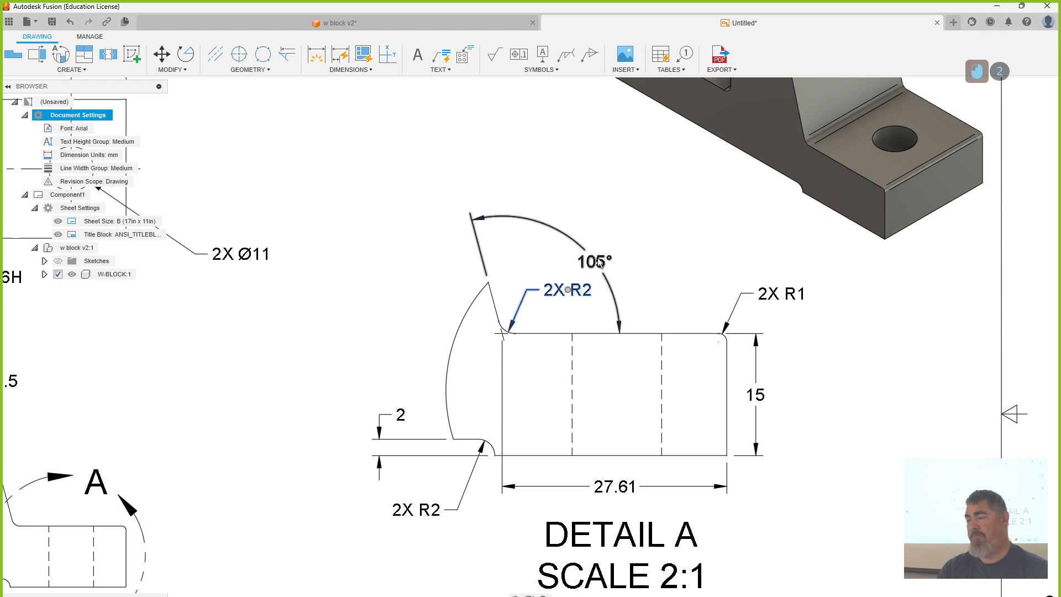
pyautogui.moveTo(598, 265); pyautogui.dragTo(616, 265)
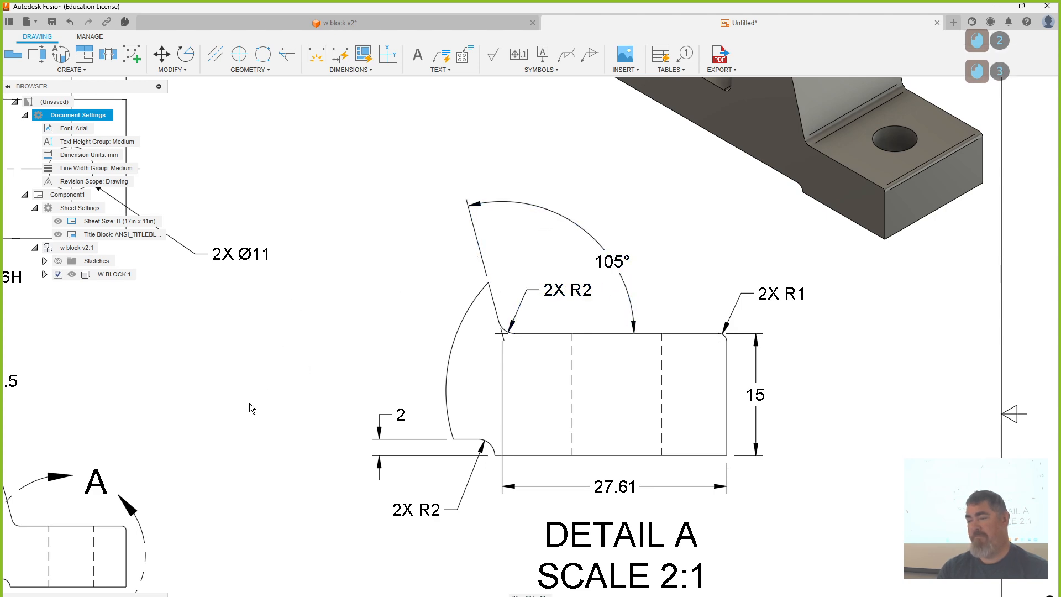
# Step: Undo the dimension moves, the added upper radius note and the lower note's prefix change in detail view A
pyautogui.scroll(-2, 240, 422)
pyautogui.moveTo(667, 446); pyautogui.dragTo(682, 434, button='middle')
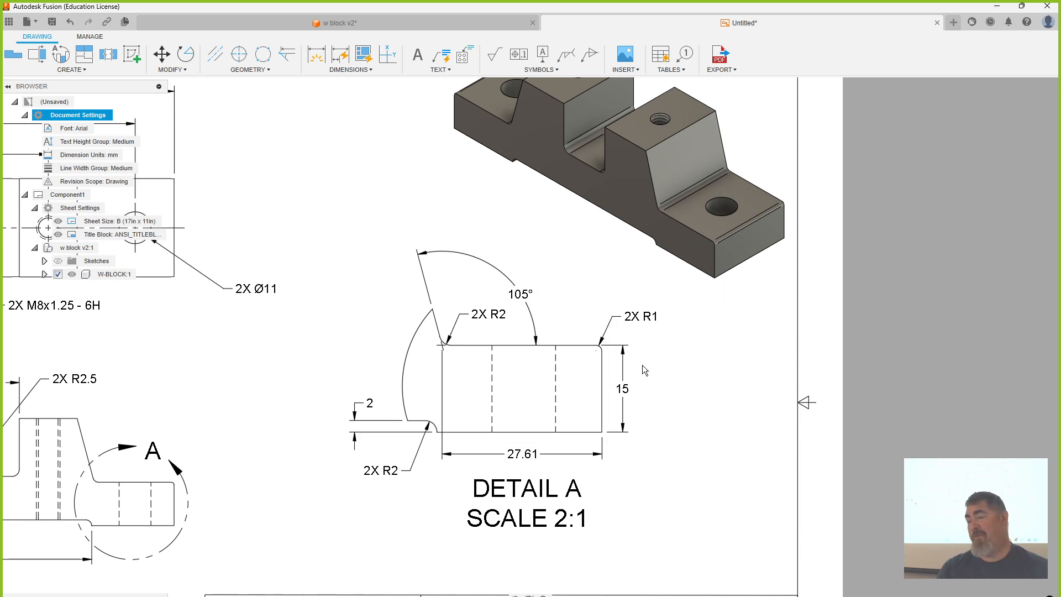
pyautogui.moveTo(601, 347); pyautogui.dragTo(975, 323, button='middle')
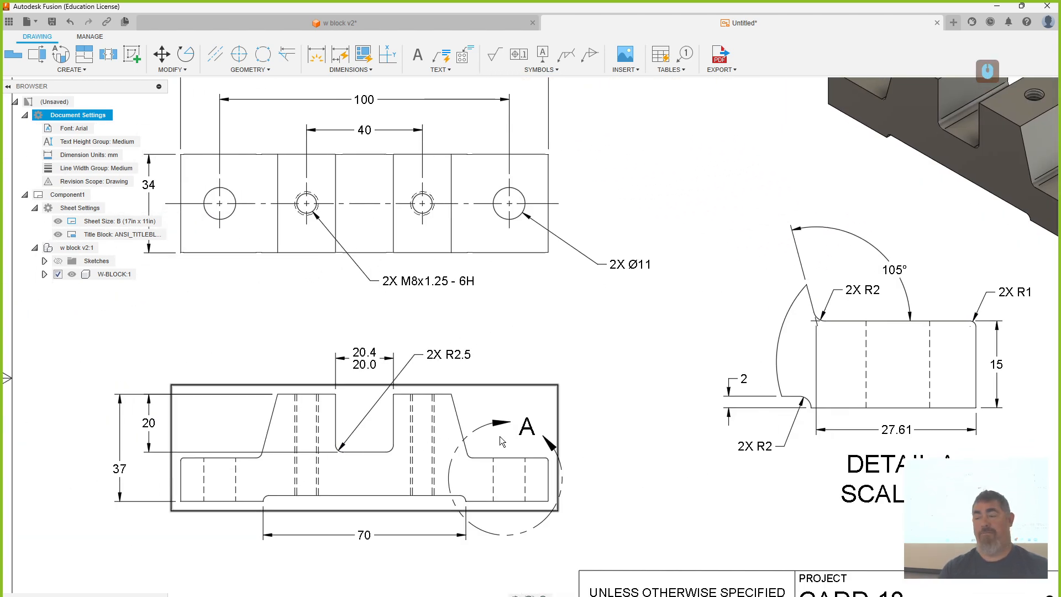
pyautogui.moveTo(505, 434); pyautogui.dragTo(386, 381, button='middle')
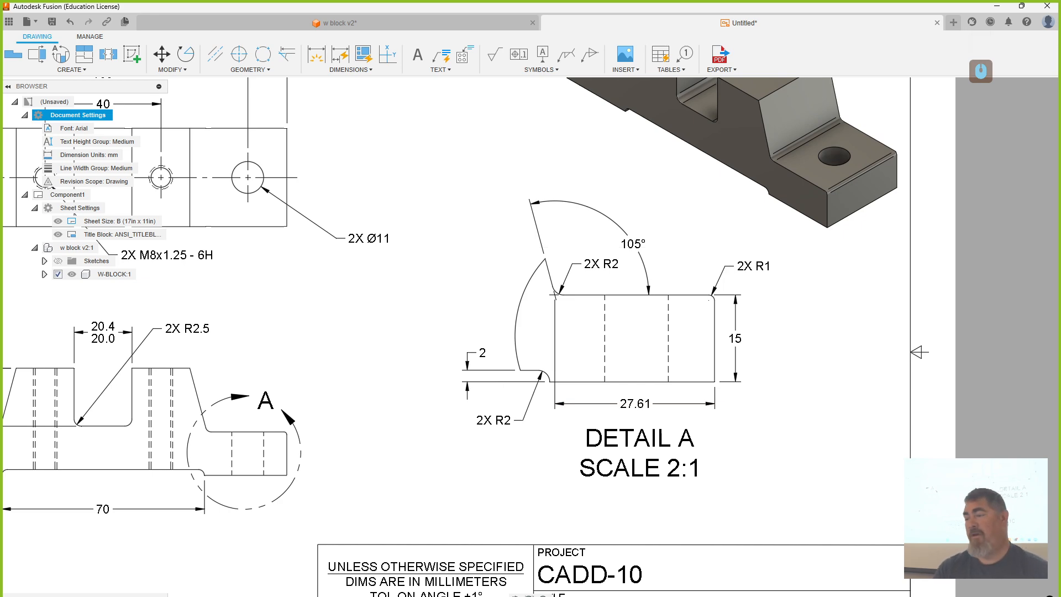
pyautogui.hotkey('ctrl', 'z')
pyautogui.hotkey('ctrl', 'z')
pyautogui.hotkey('ctrl', 'z')
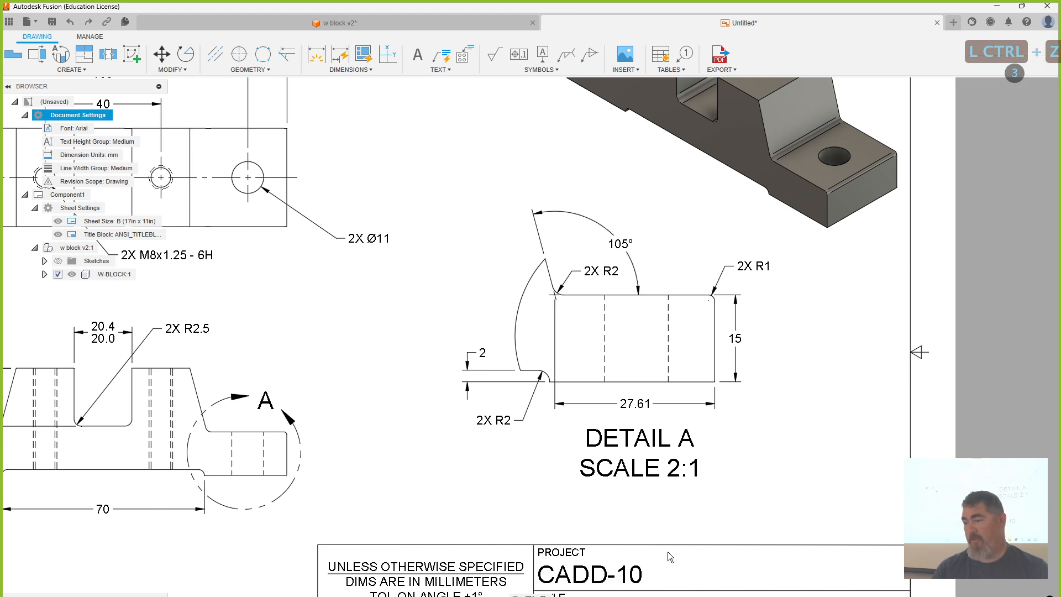
pyautogui.hotkey('ctrl', 'z')
pyautogui.hotkey('ctrl', 'z')
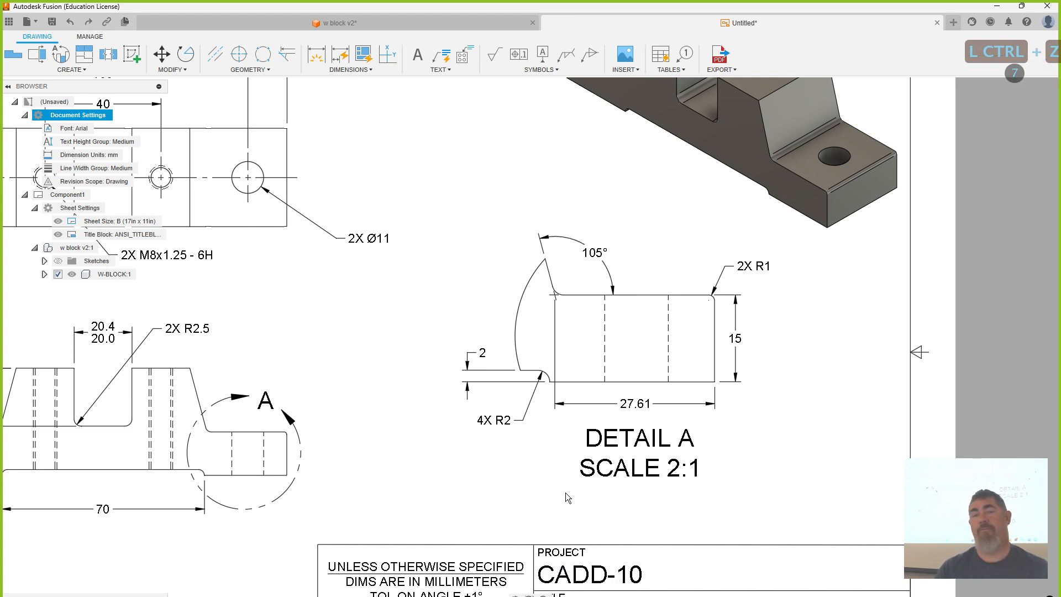
pyautogui.moveTo(566, 493); pyautogui.dragTo(588, 488, button='middle')
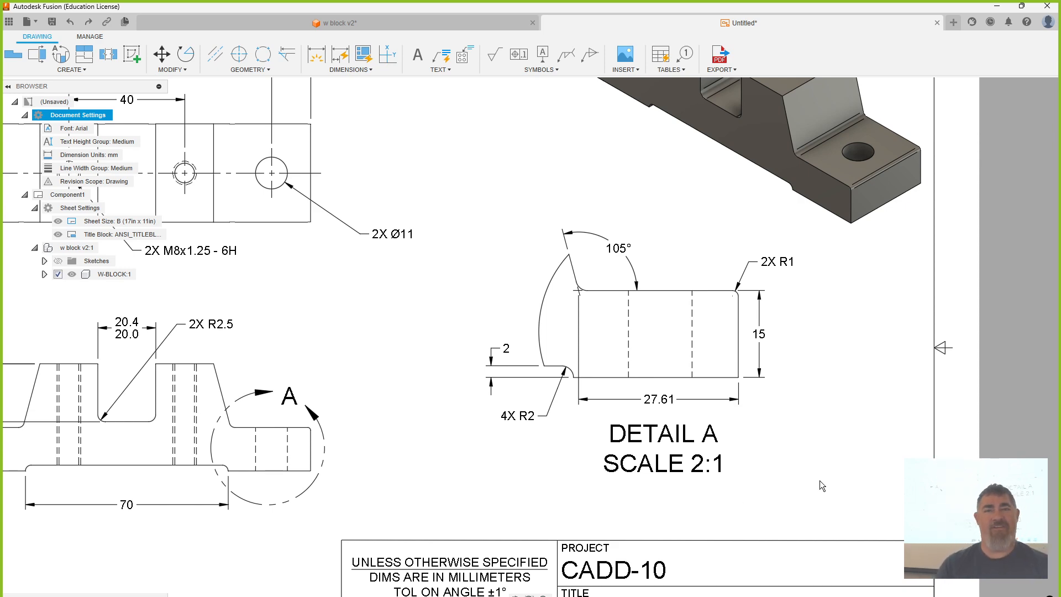
pyautogui.scroll(-2, 801, 494)
pyautogui.moveTo(521, 456); pyautogui.dragTo(569, 429, button='middle')
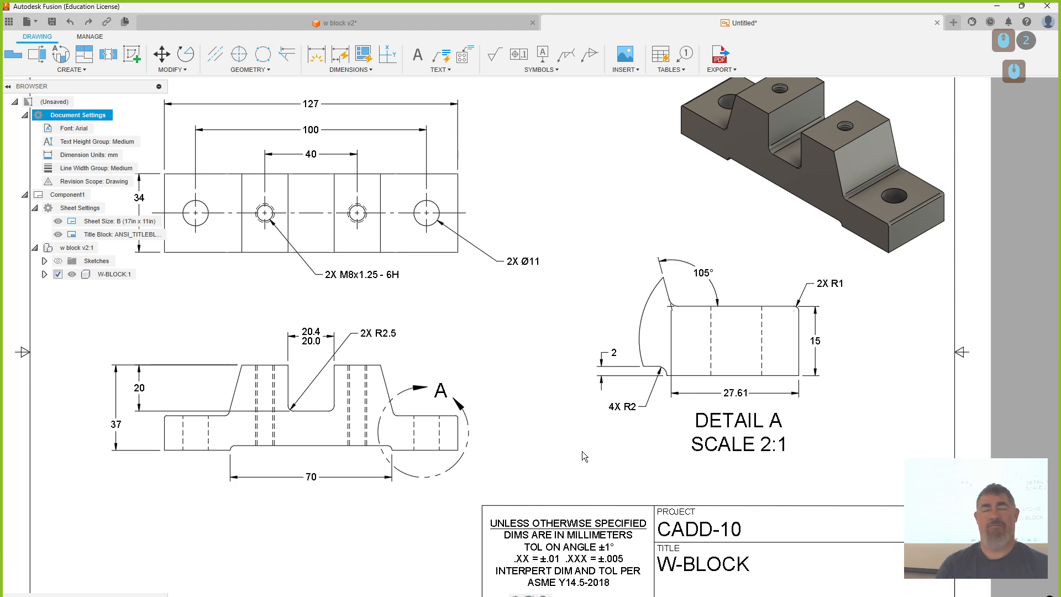
pyautogui.moveTo(509, 372); pyautogui.dragTo(546, 388, button='middle')
pyautogui.scroll(2, 546, 387)
pyautogui.scroll(-3, 546, 388)
pyautogui.scroll(-3, 546, 388)
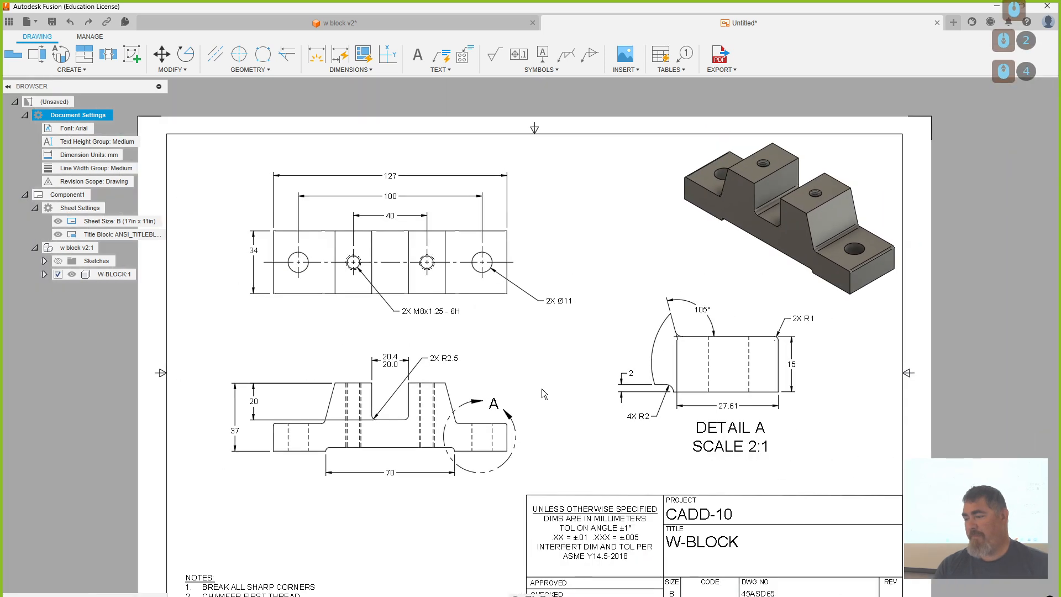